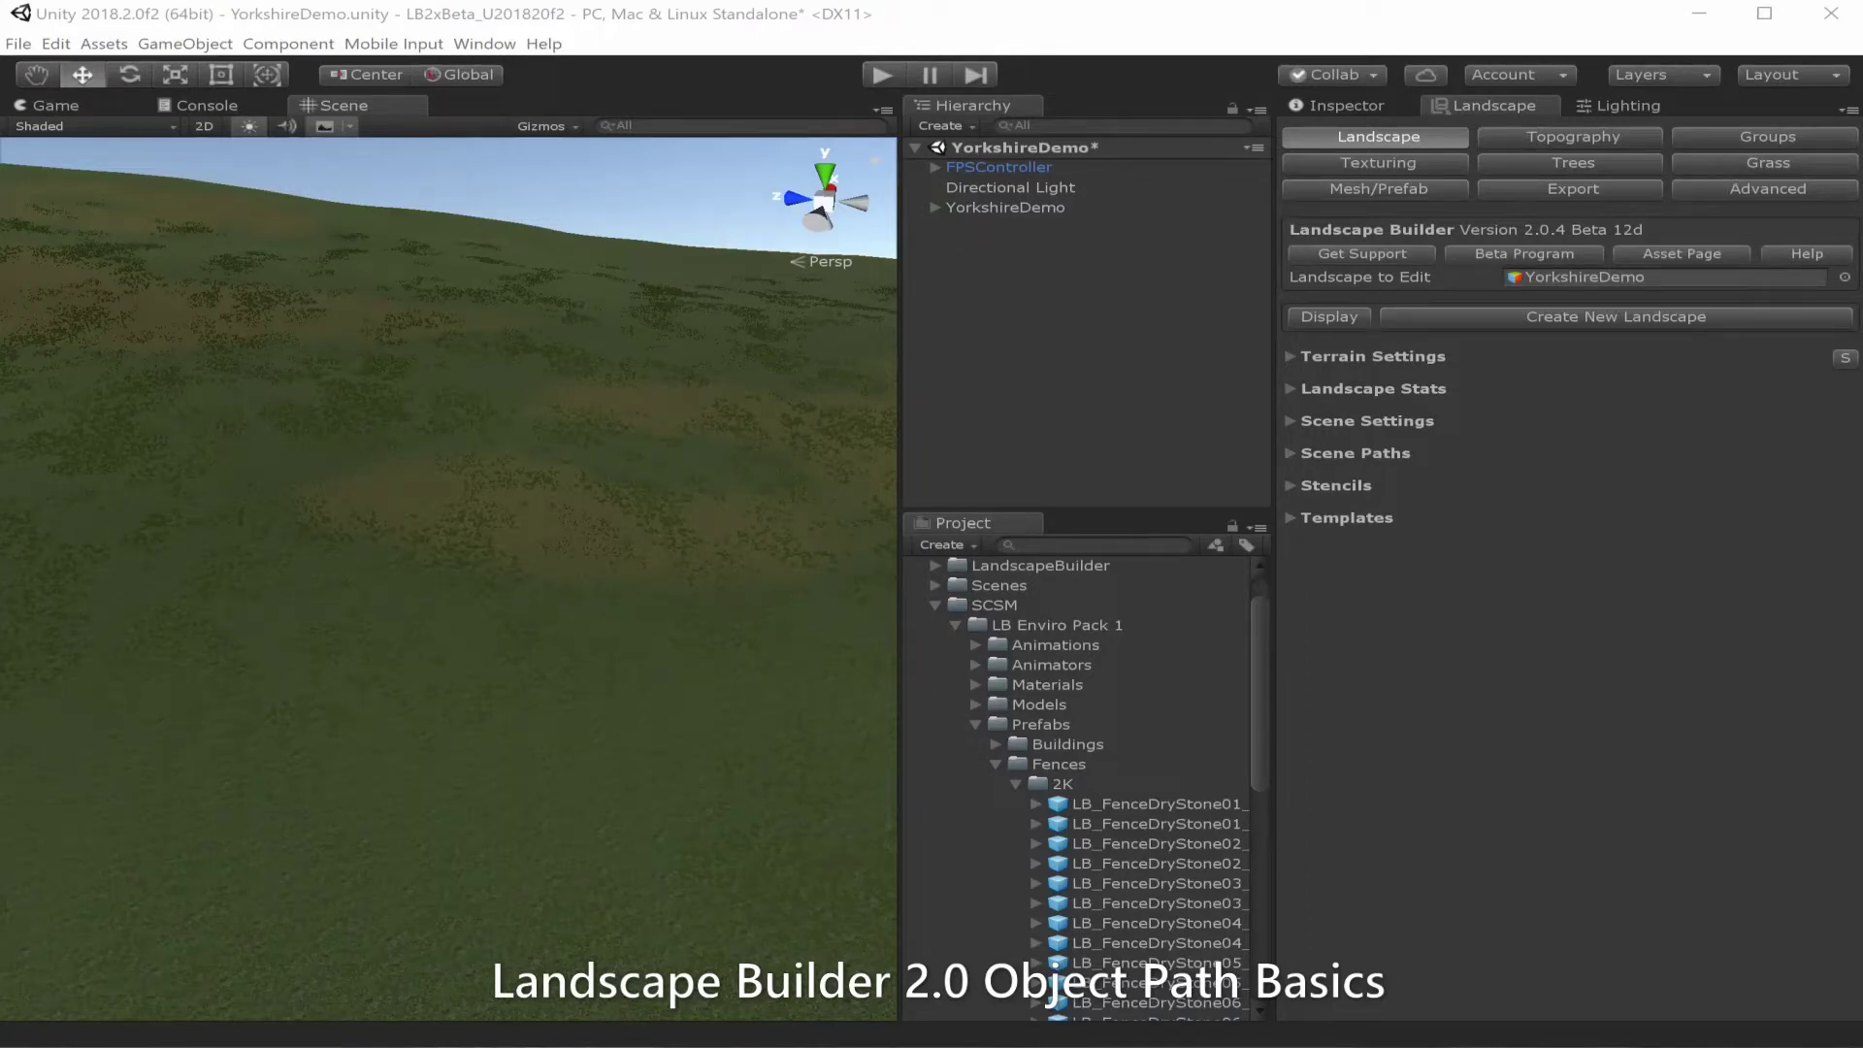
Add a new landscape group and name it "Demo Group 1".
click(1766, 137)
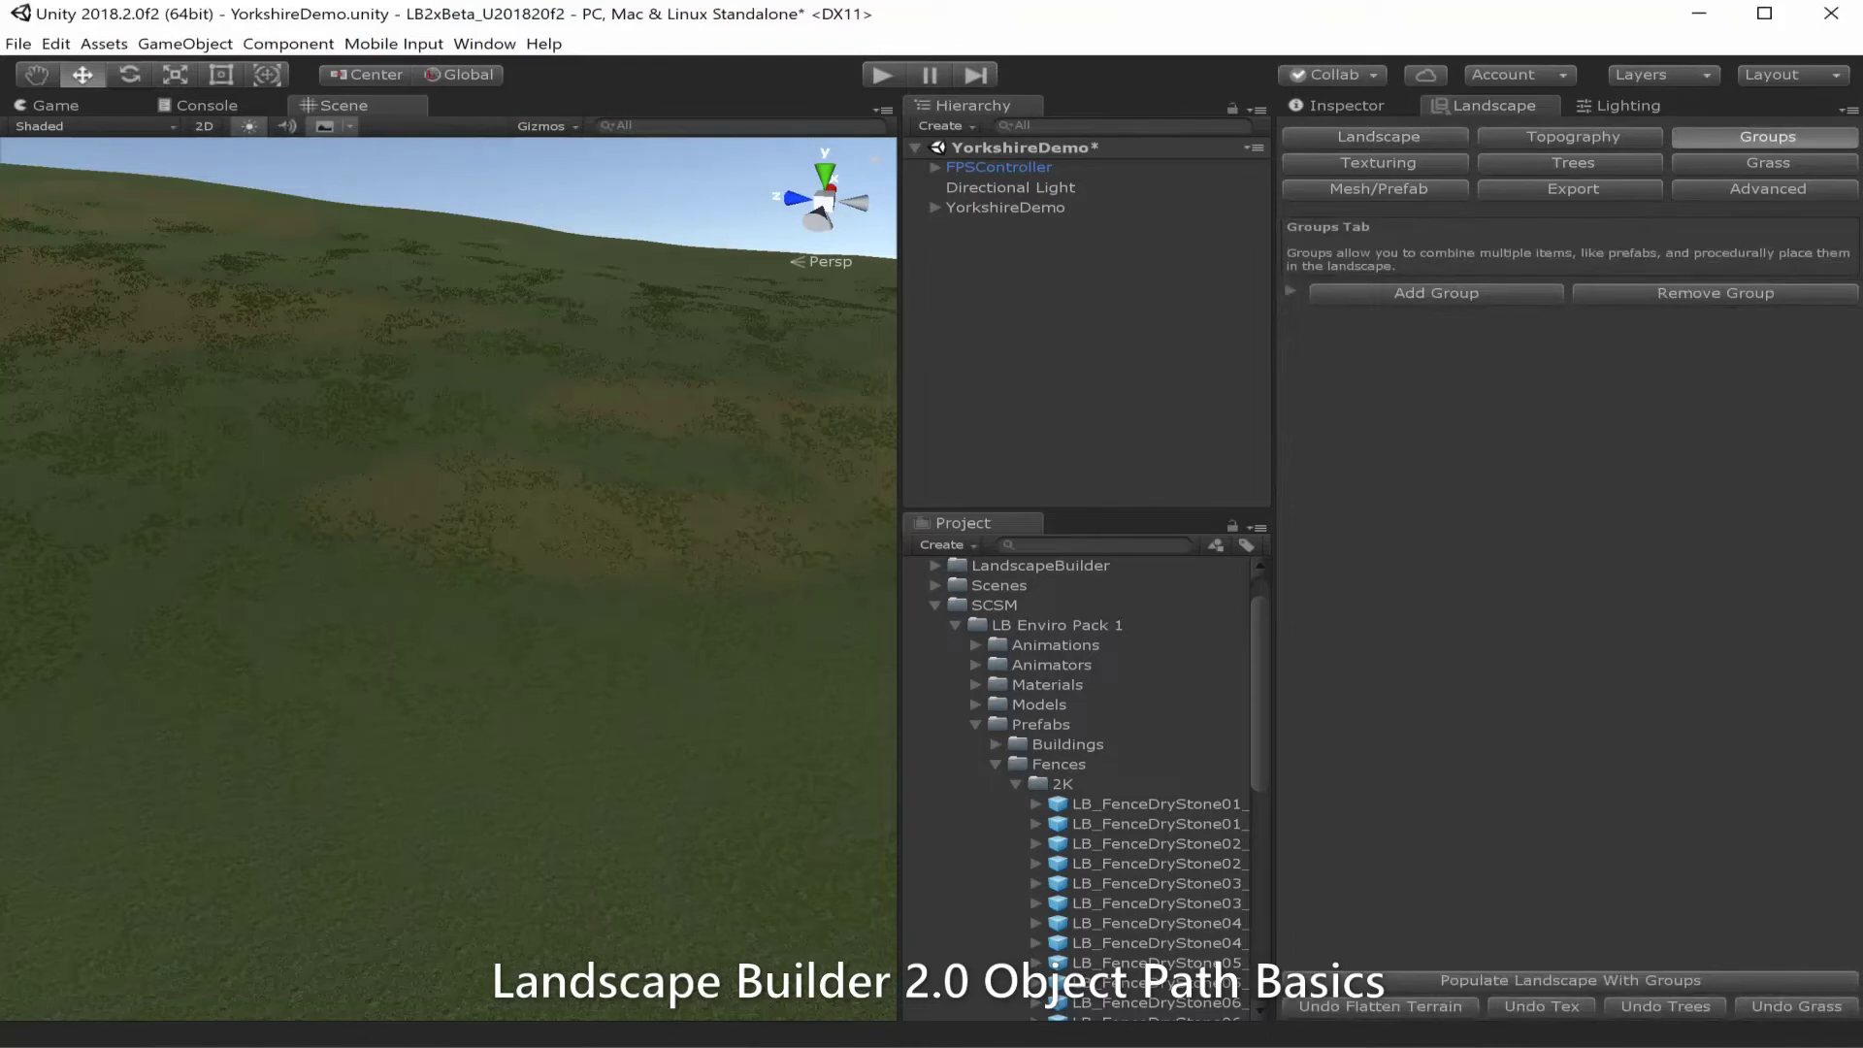
click(1436, 292)
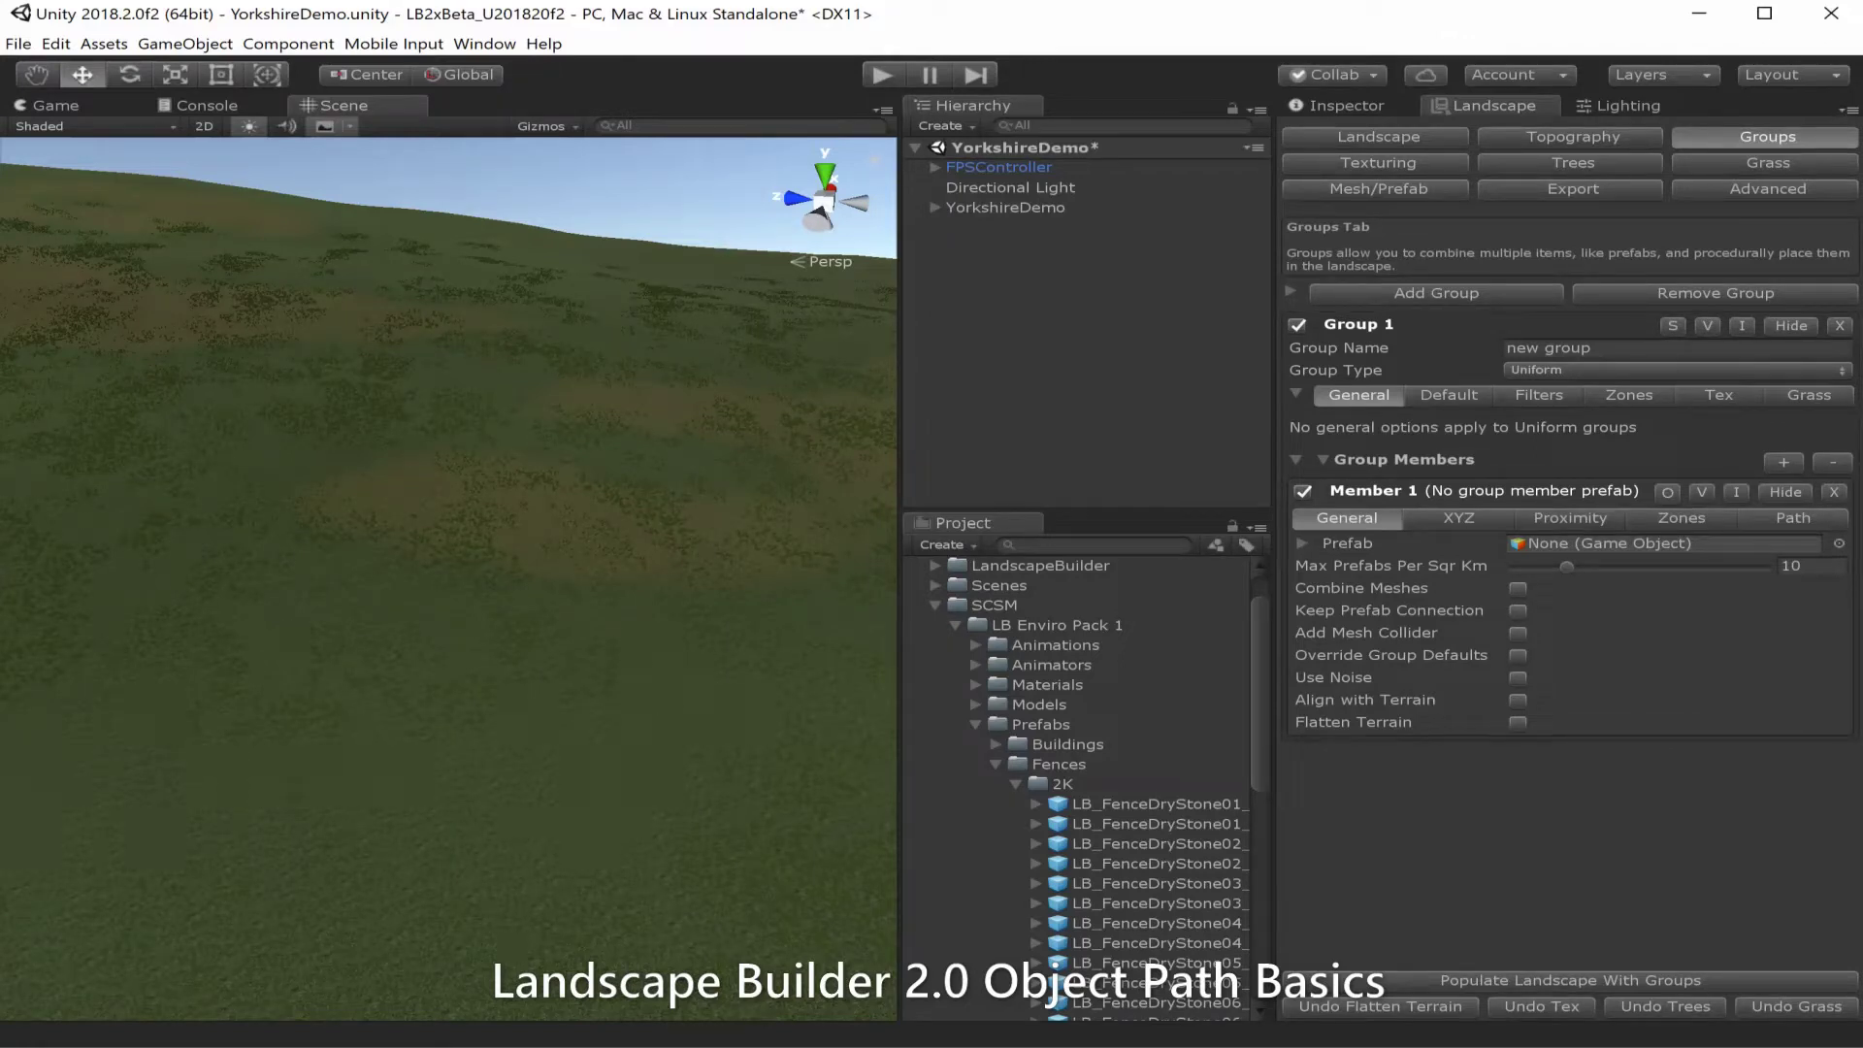
click(1611, 348)
text(Demo Group 1)
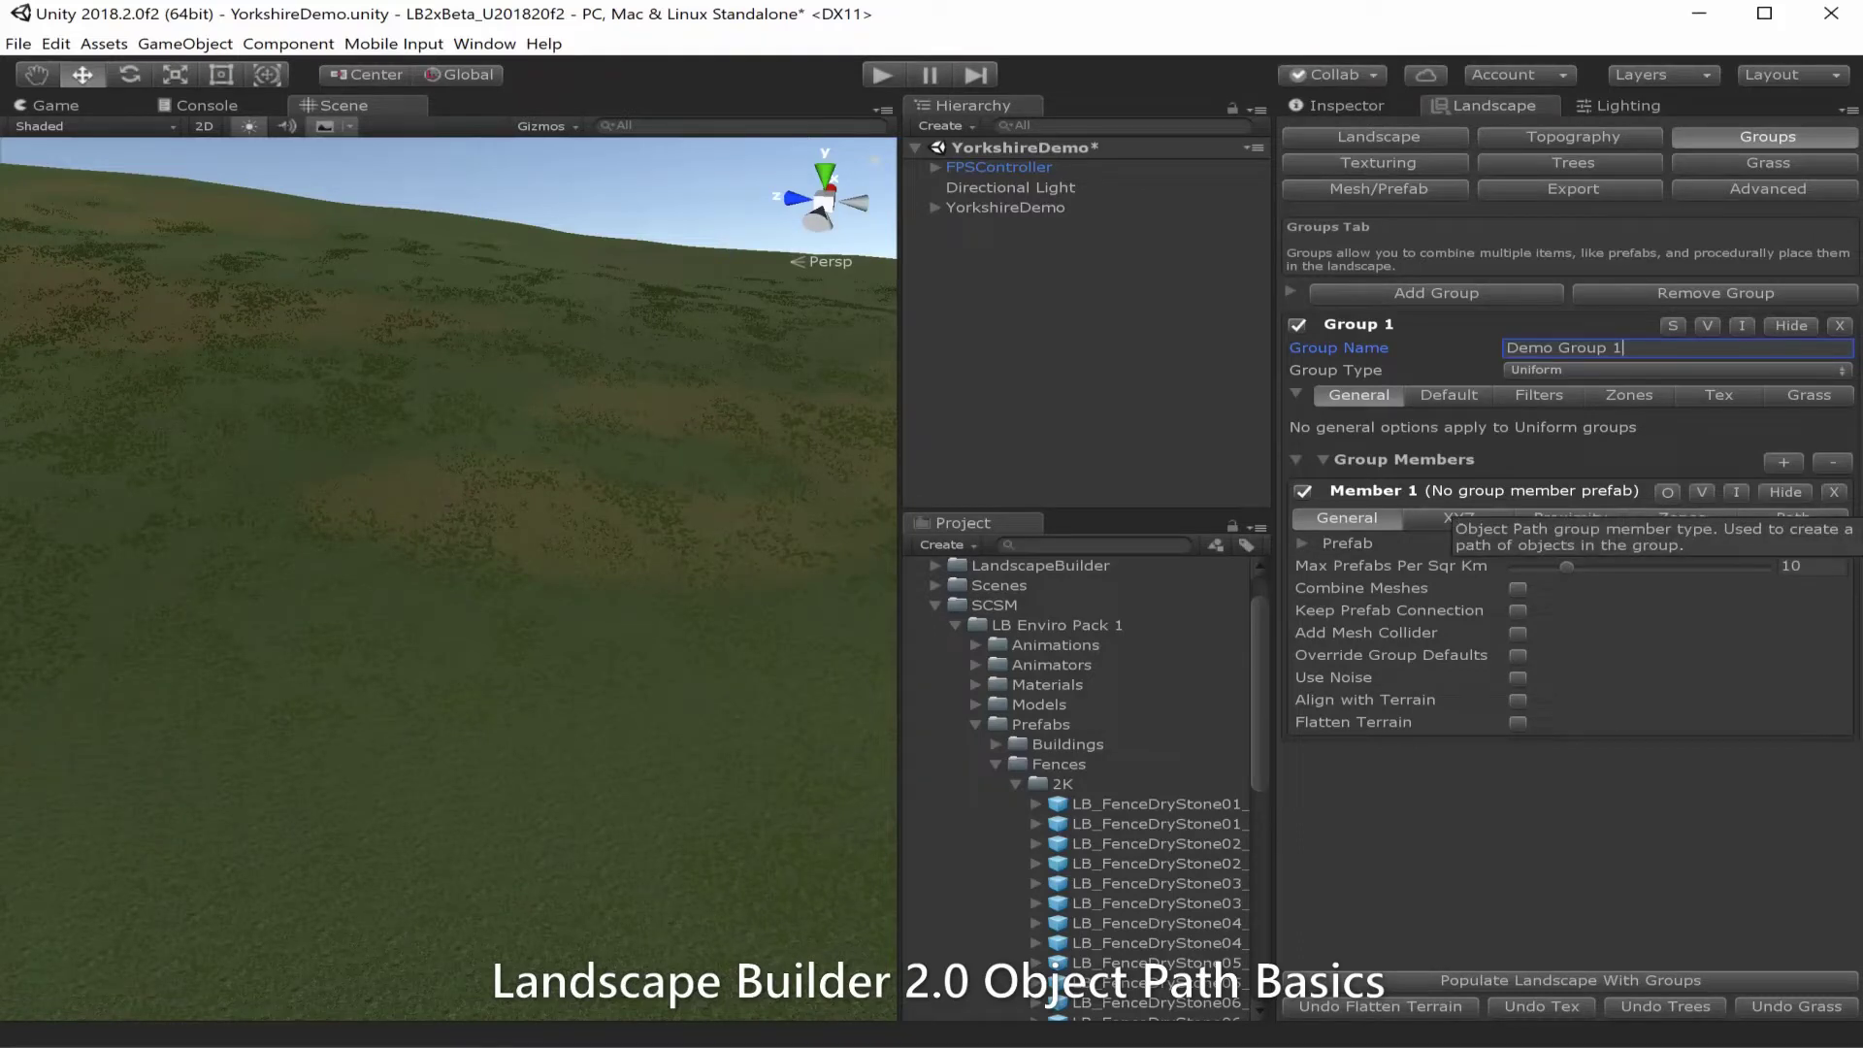
Make the group's first member an Object Path and disable its Zoom On Find option.
click(1794, 516)
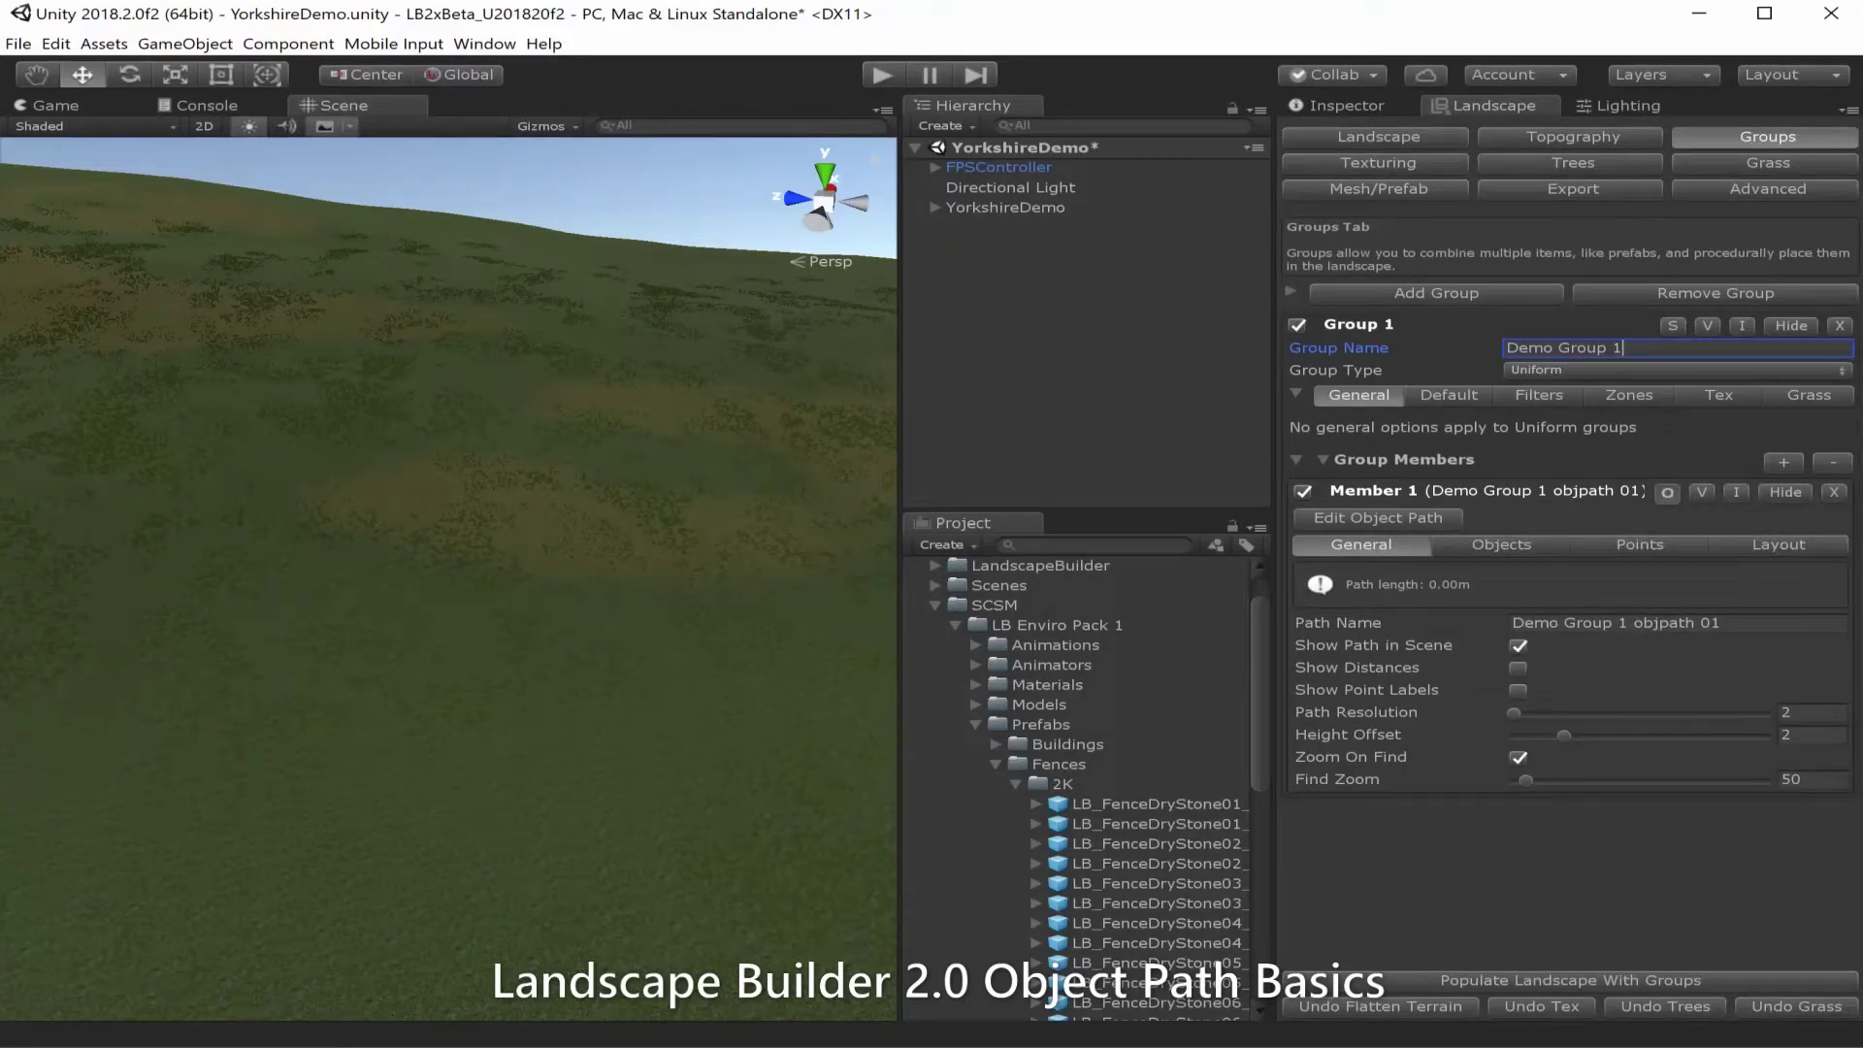
click(1519, 757)
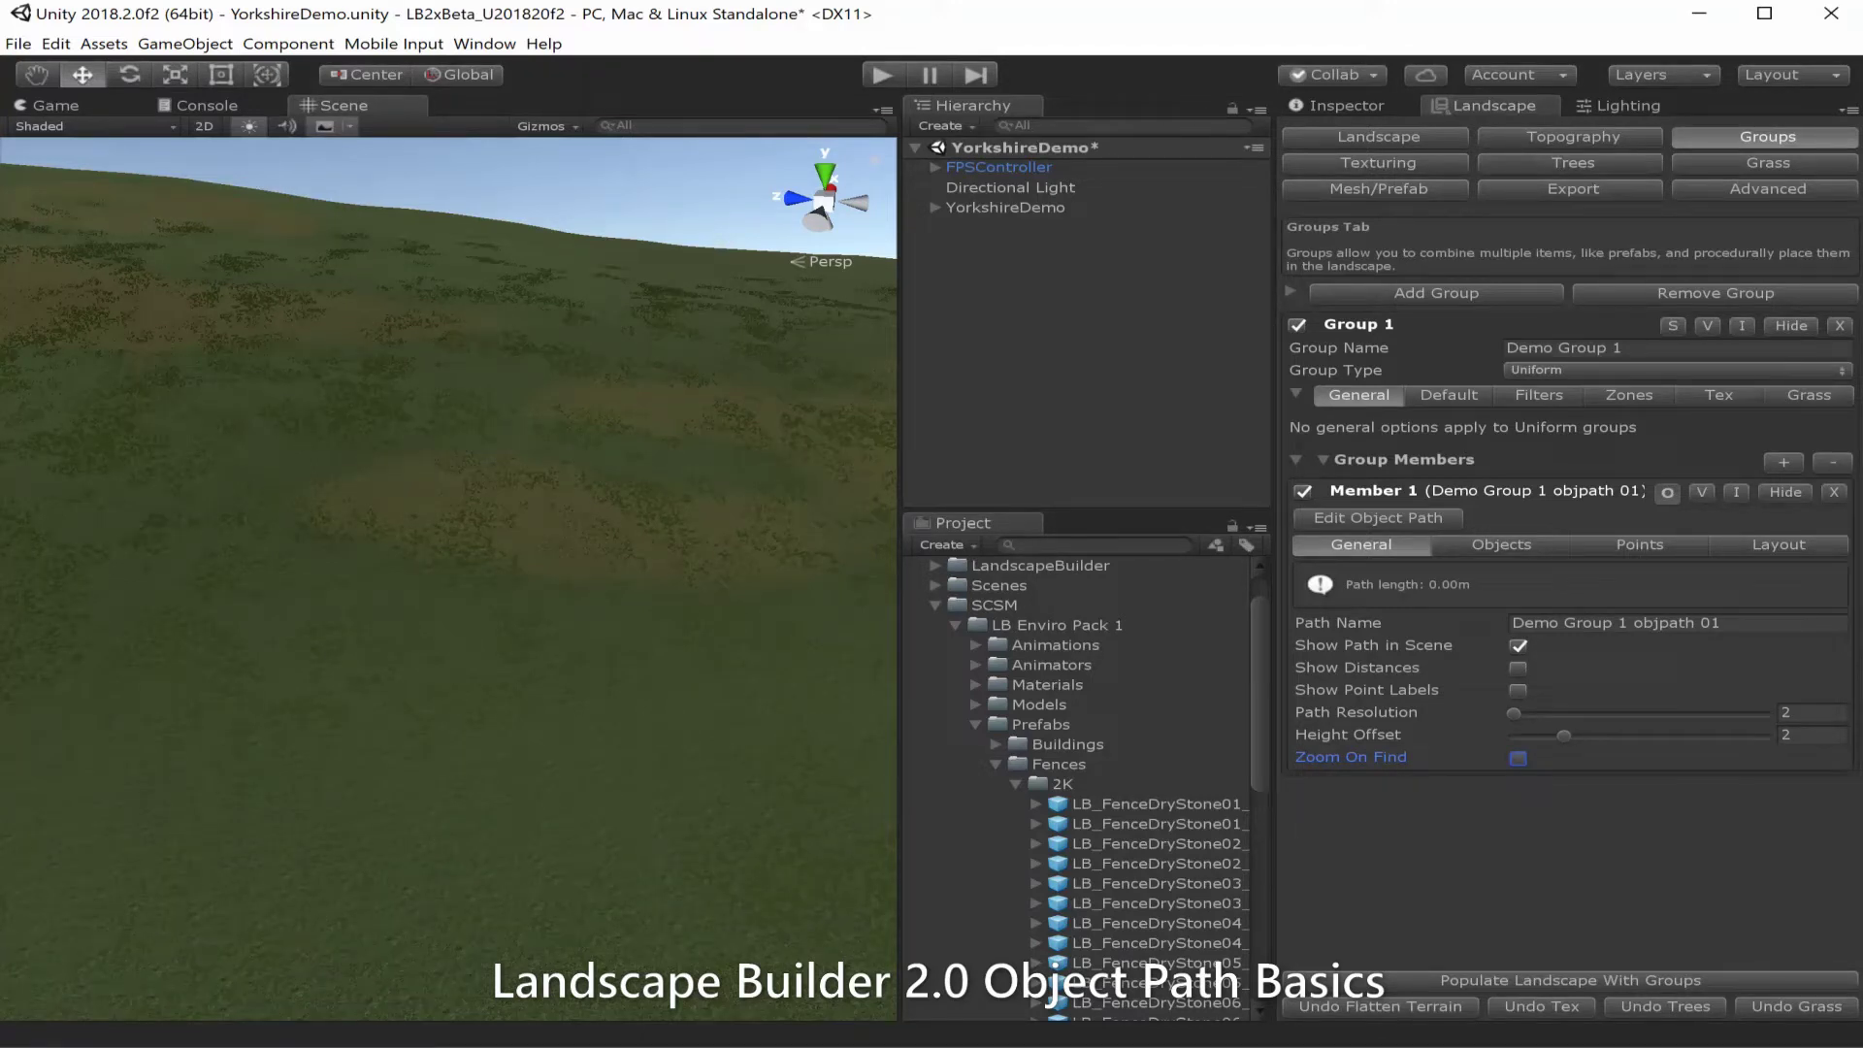
Edit the object path and add six points in the scene, forming an open arch about 98 m long across the hillside.
click(1378, 518)
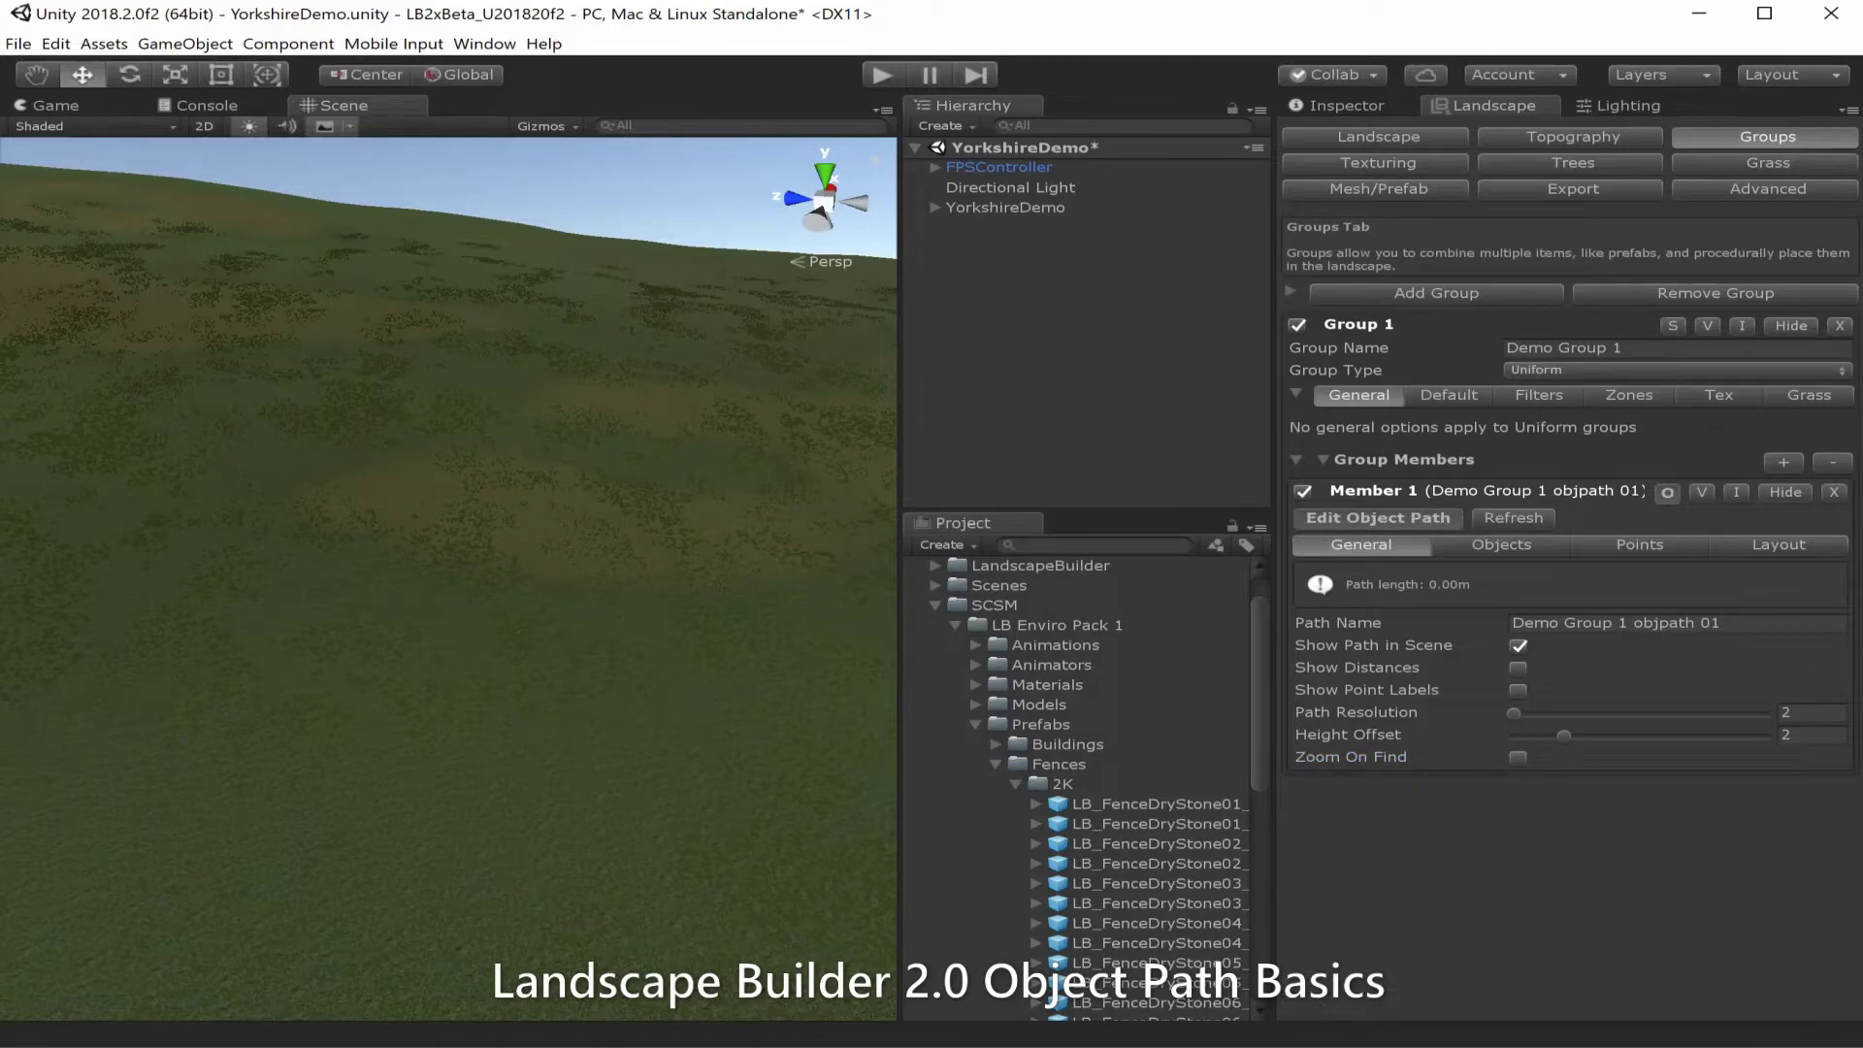
right_click(781, 747)
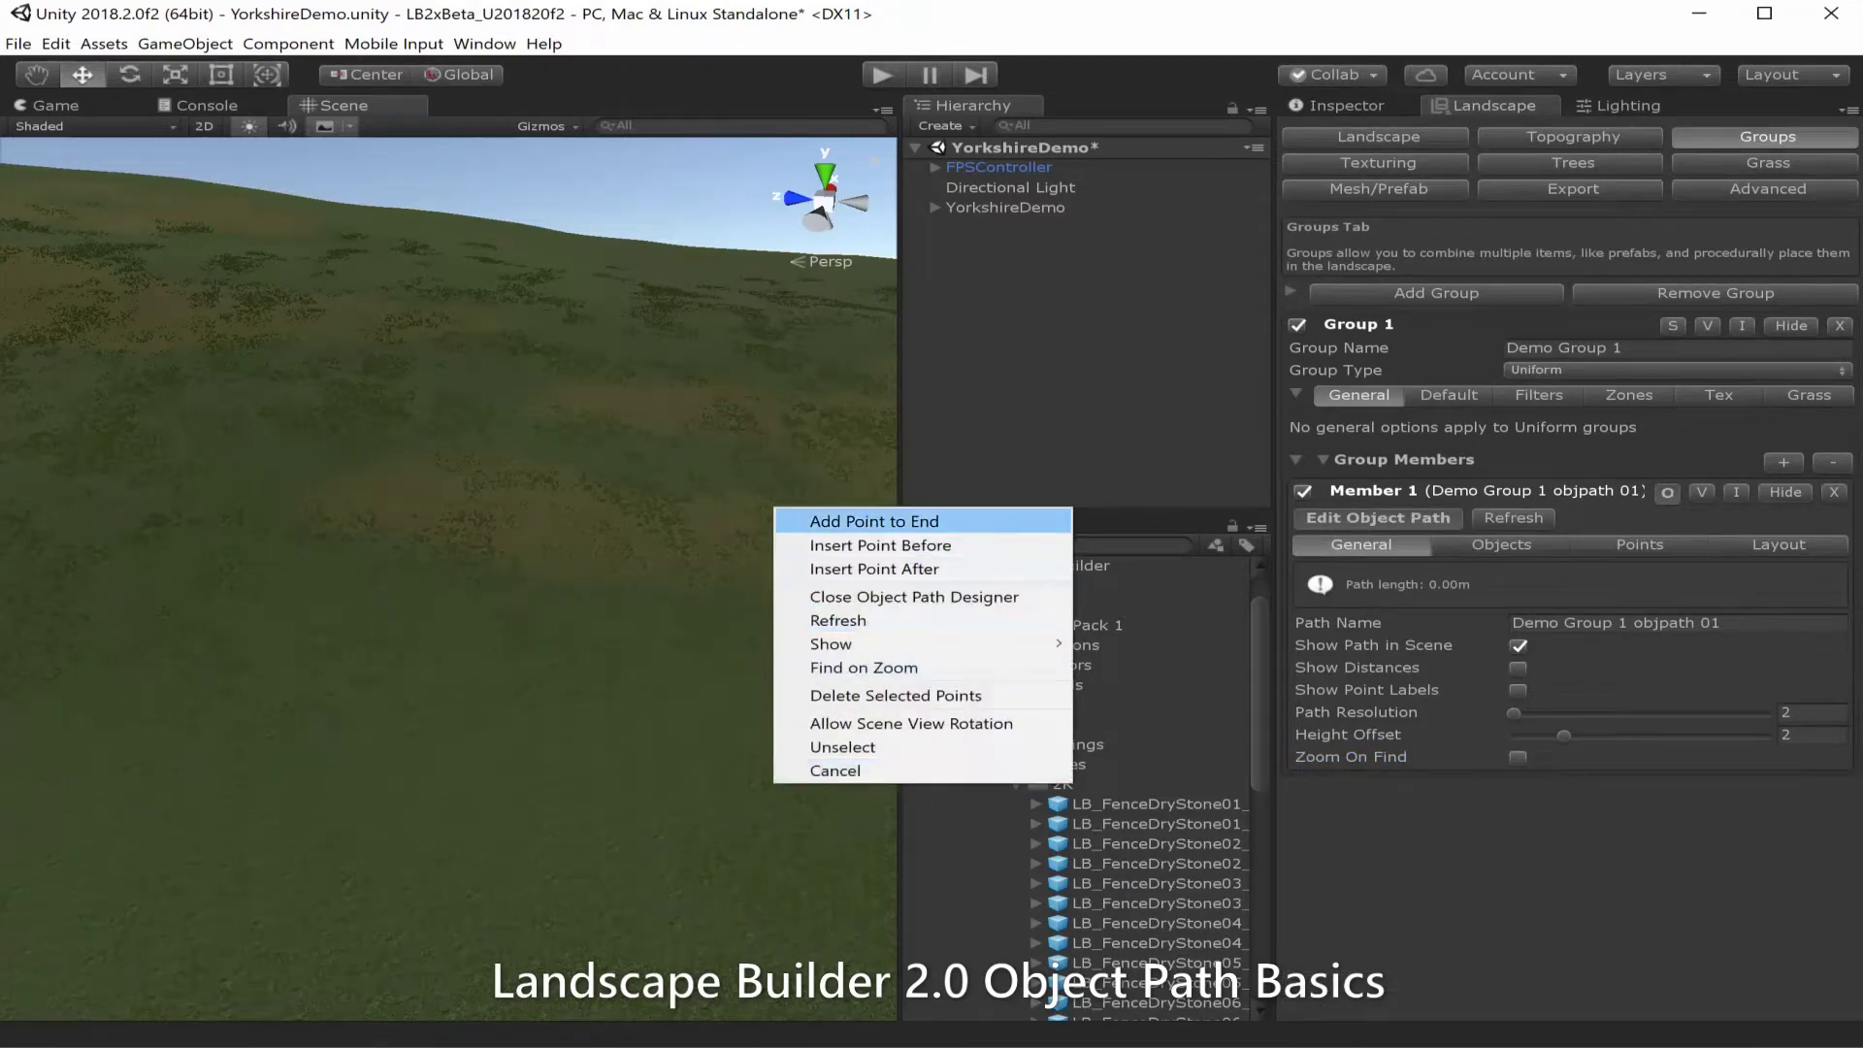
click(854, 521)
right_click(745, 475)
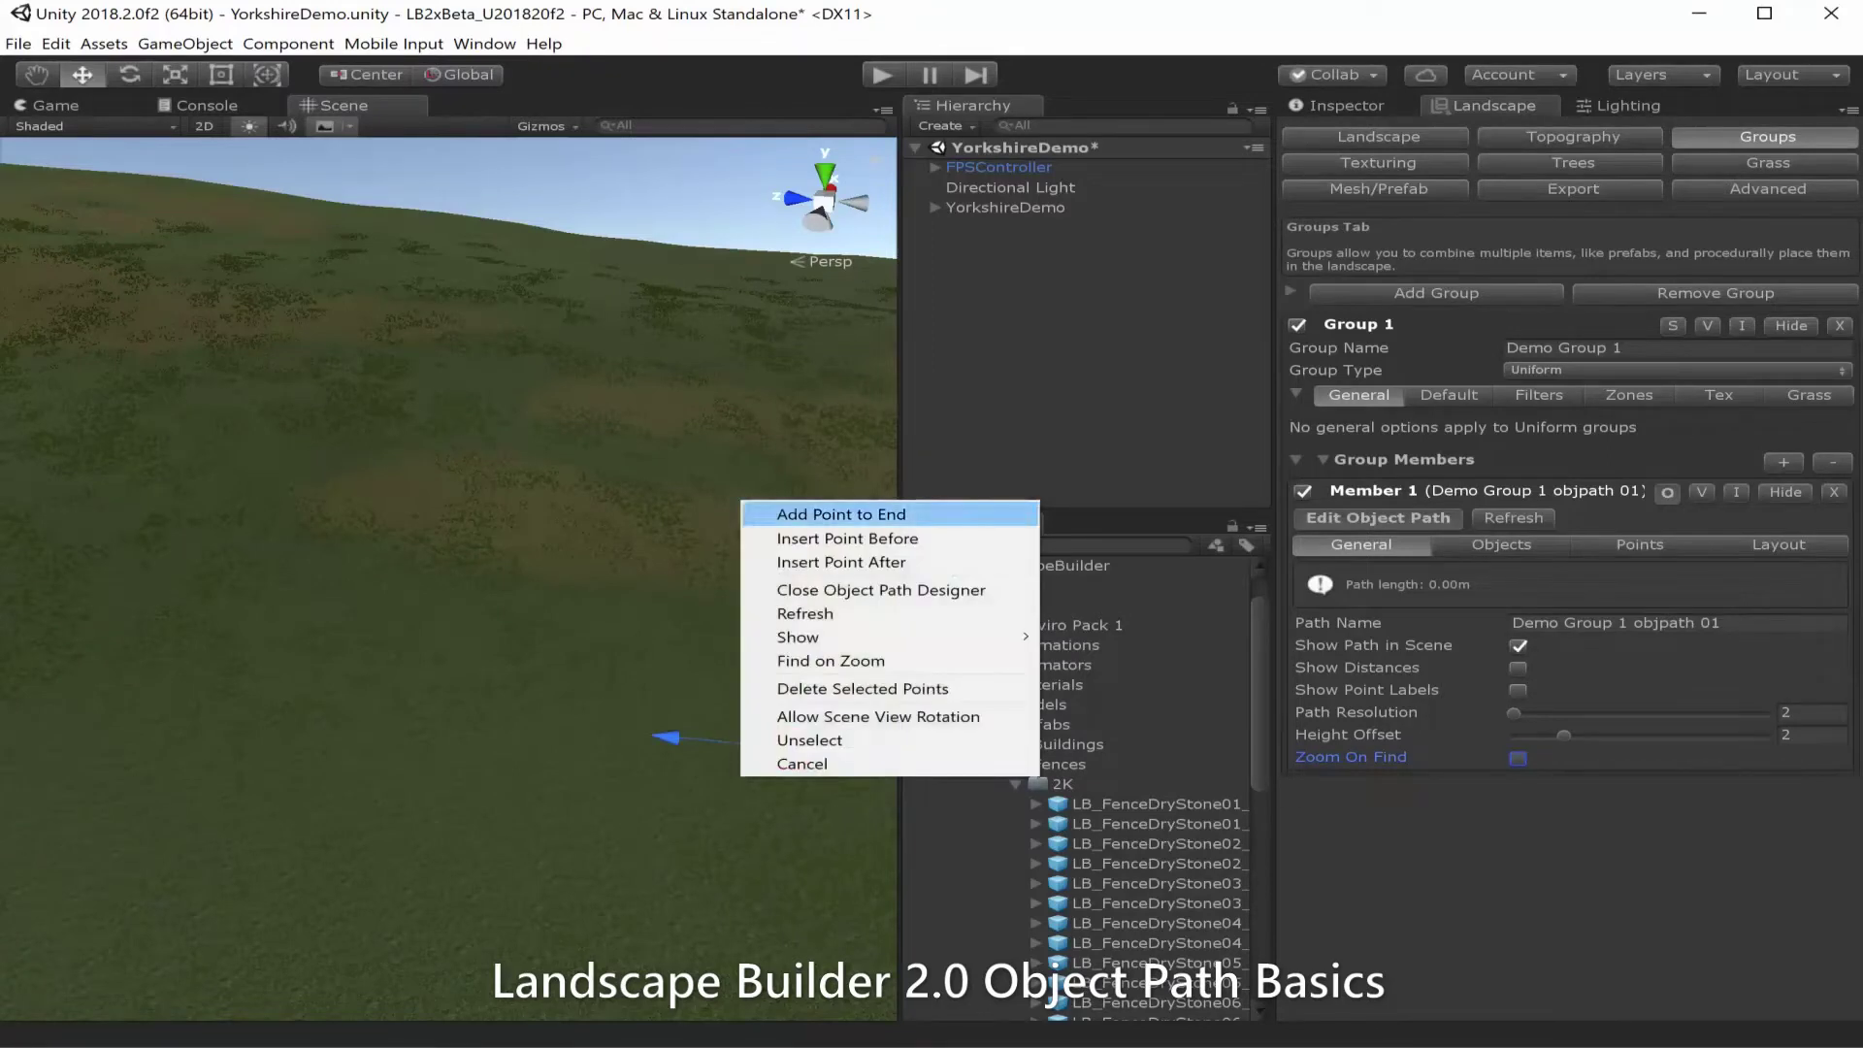
click(825, 513)
right_click(532, 425)
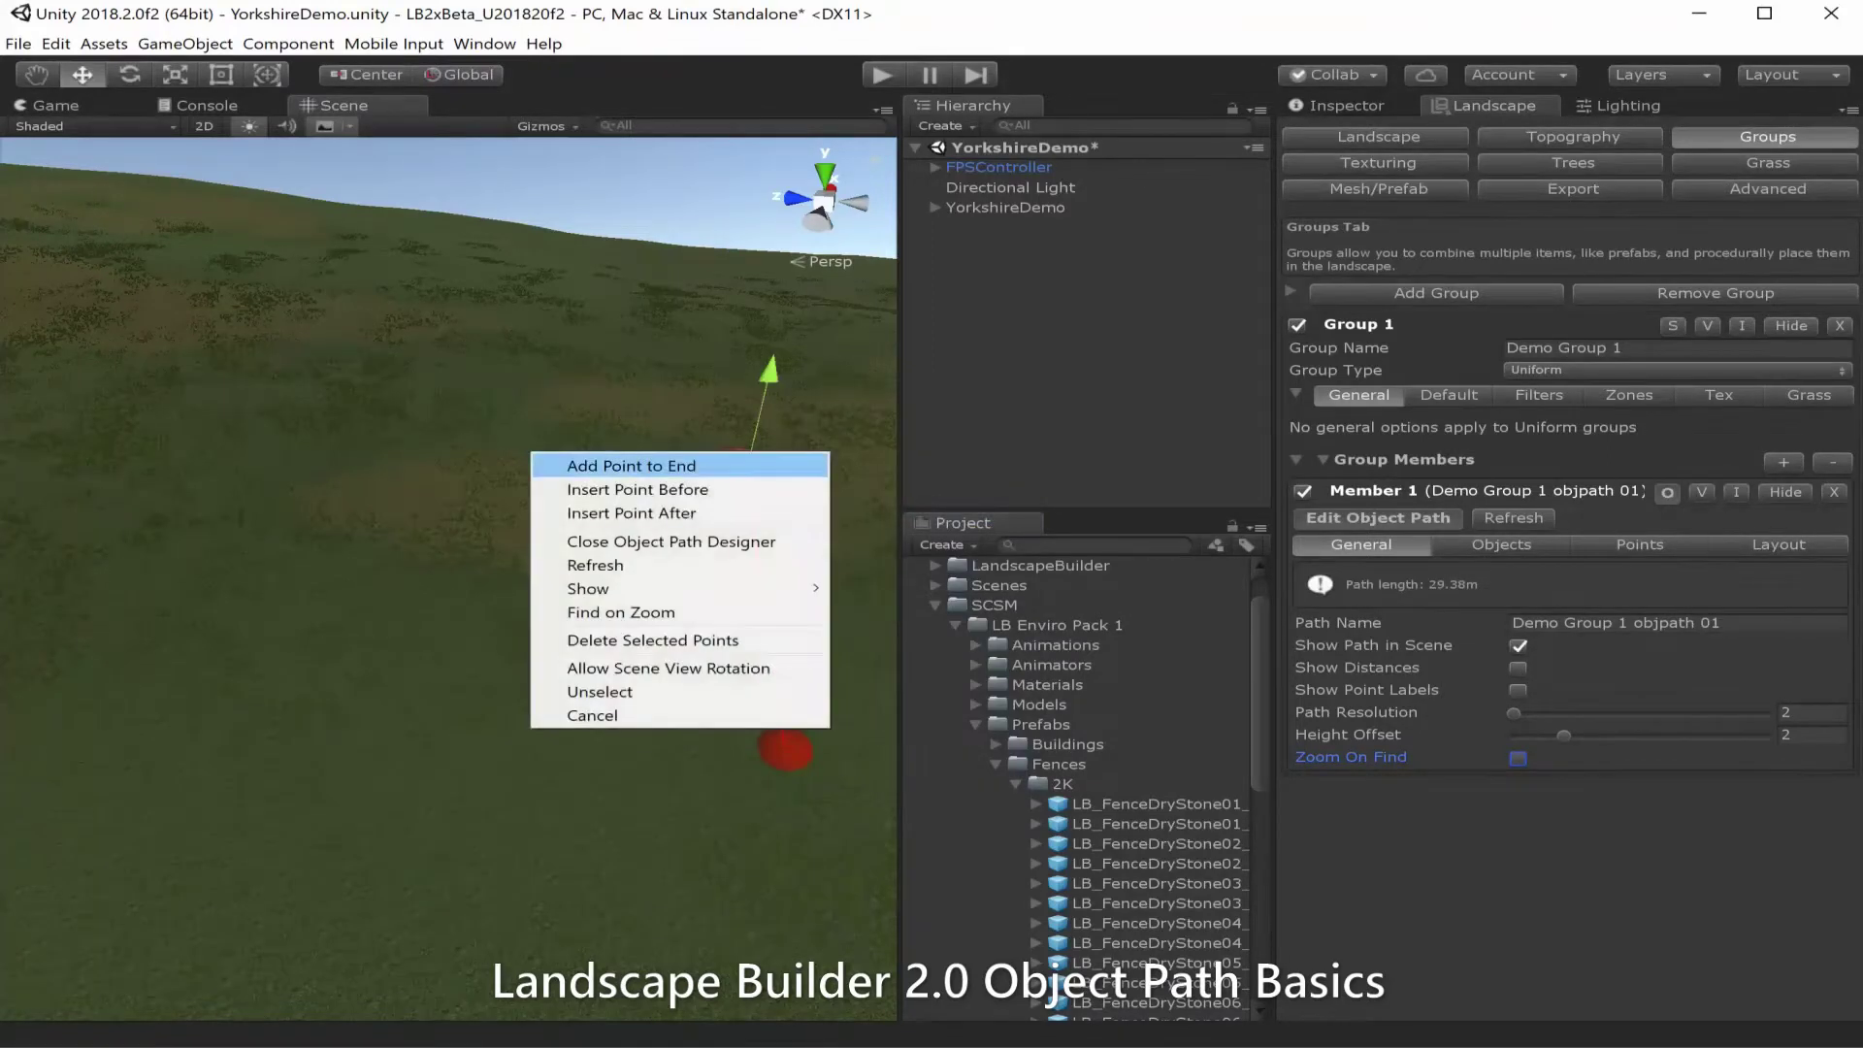
click(631, 466)
right_click(224, 444)
click(310, 486)
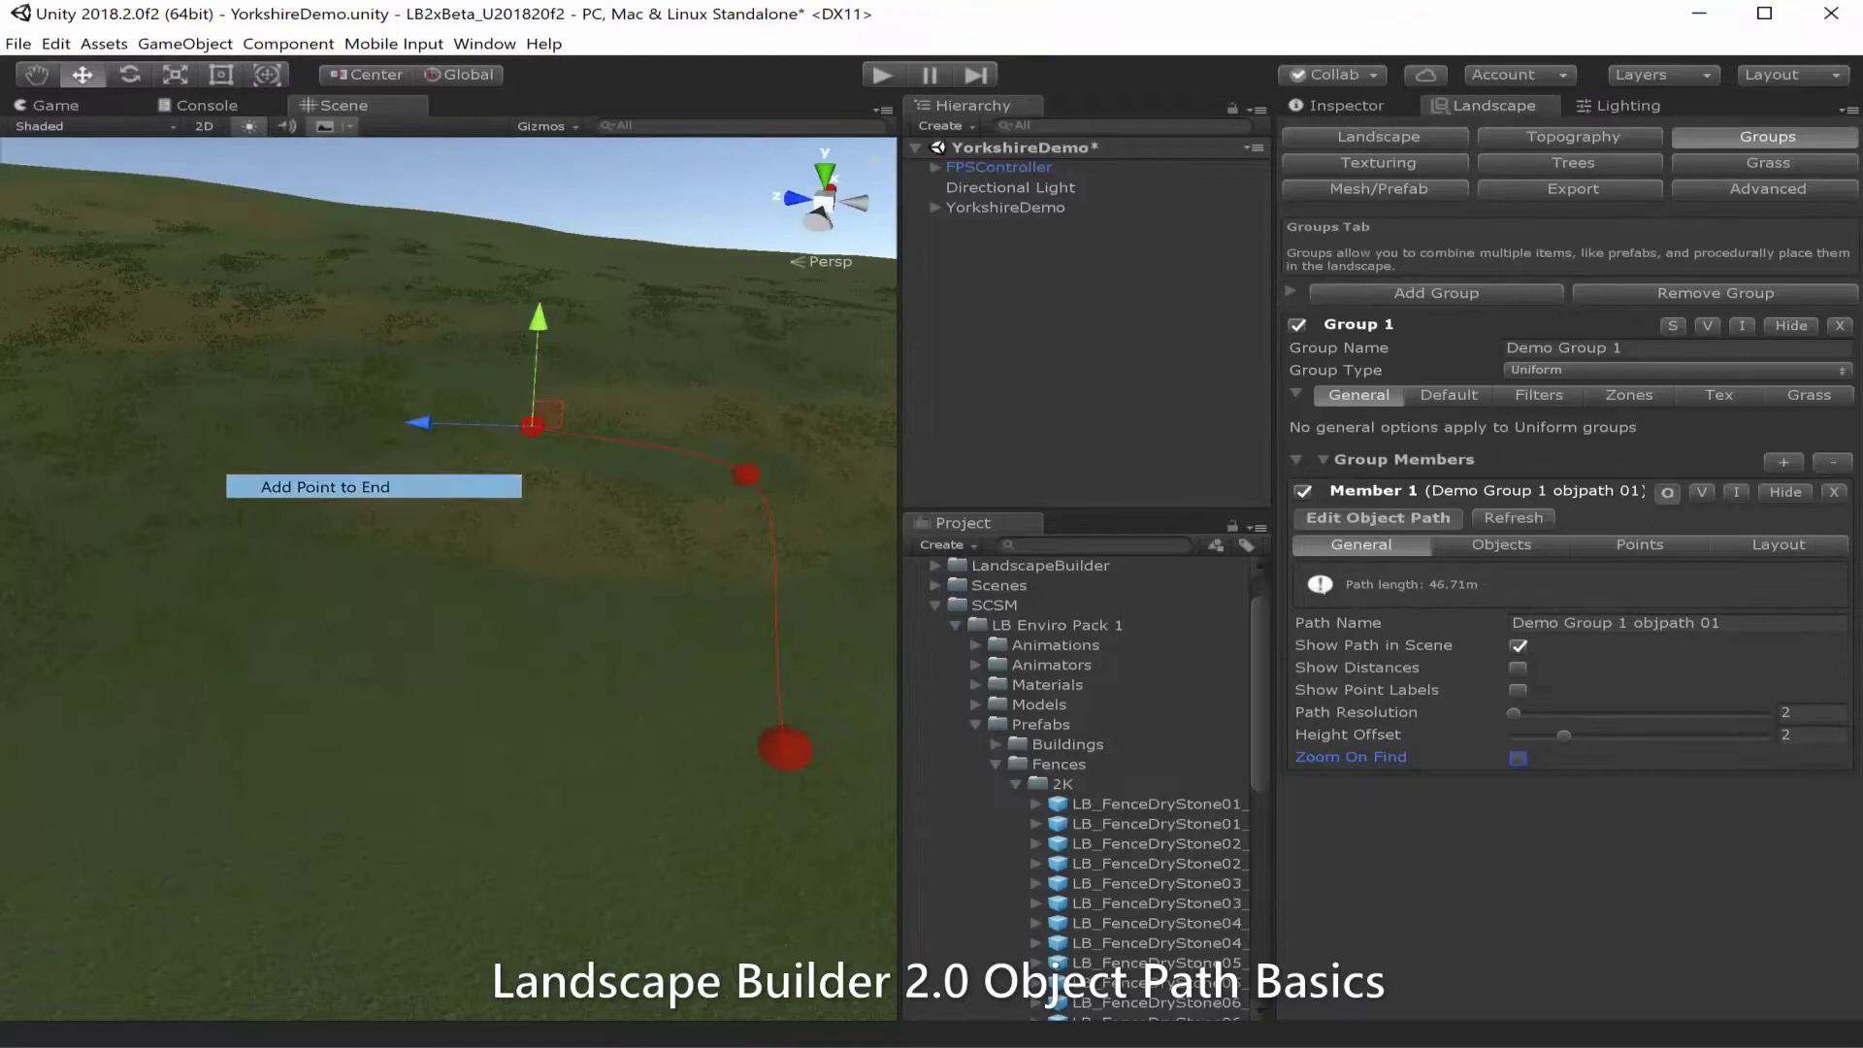
right_click(118, 602)
click(194, 625)
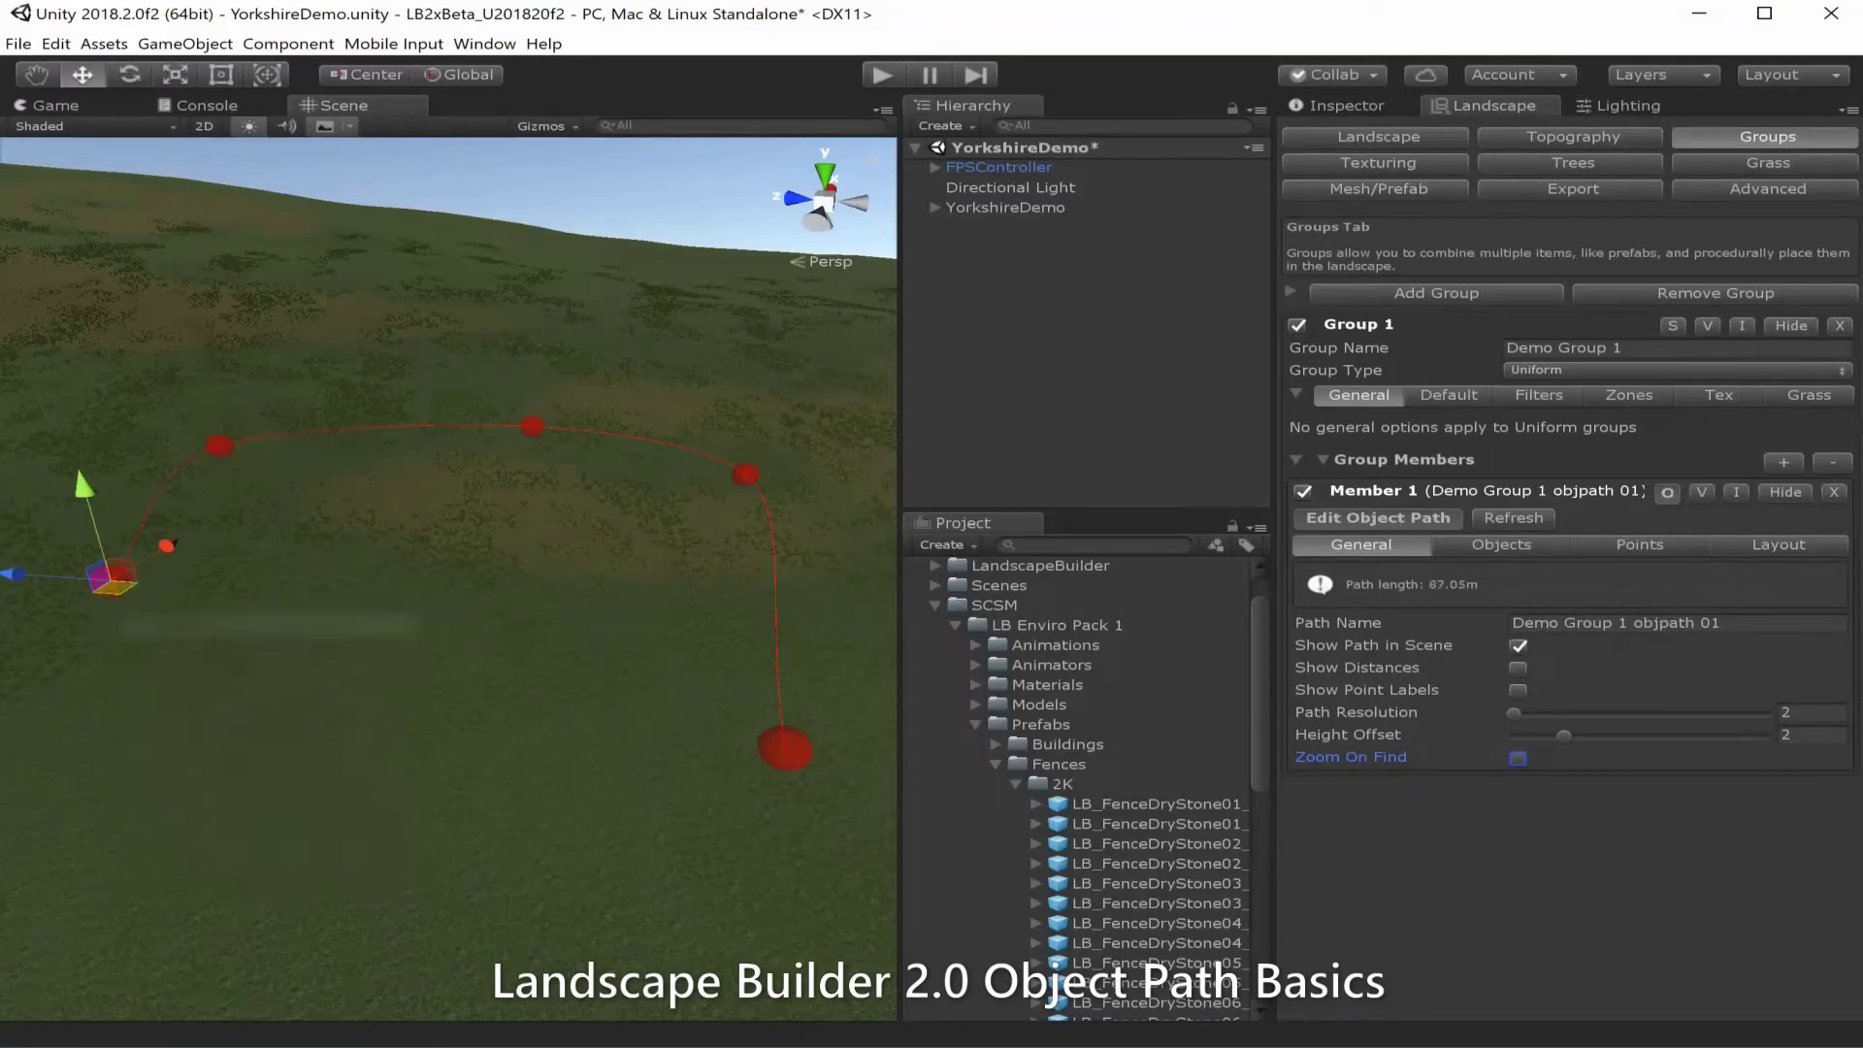
right_click(64, 753)
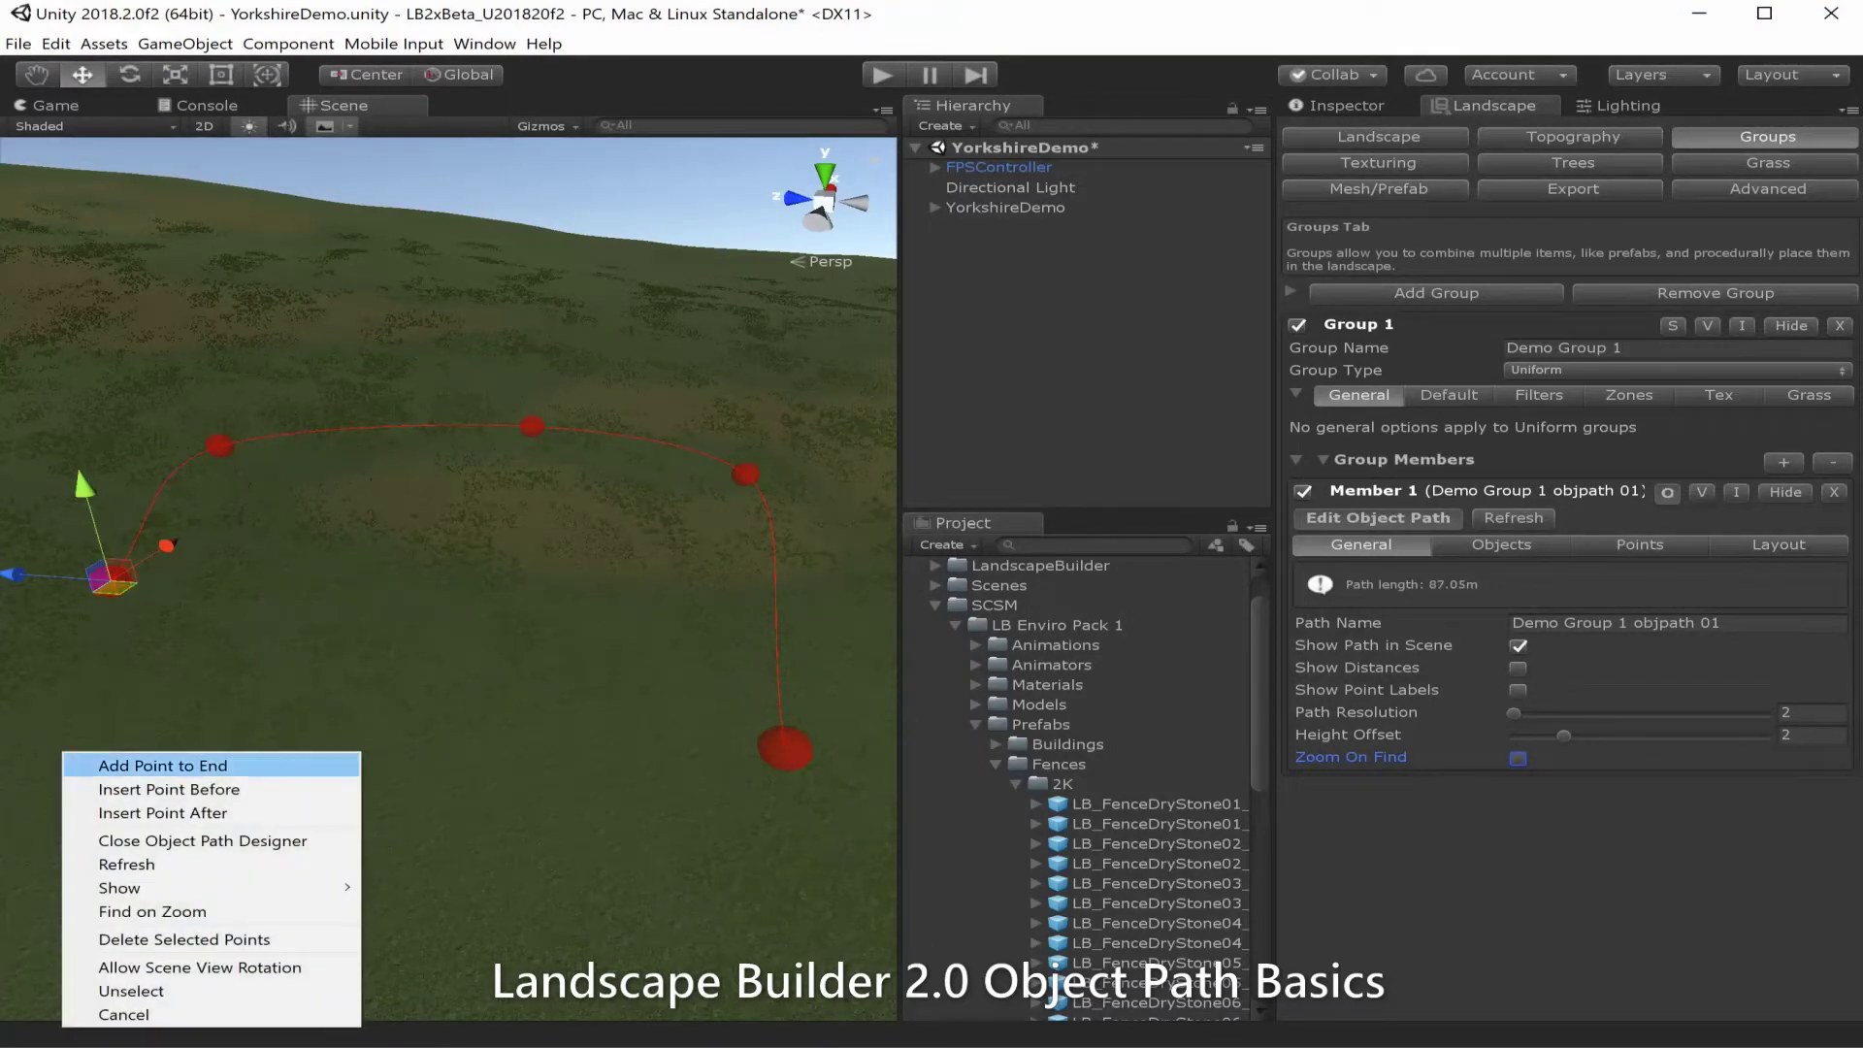
click(163, 766)
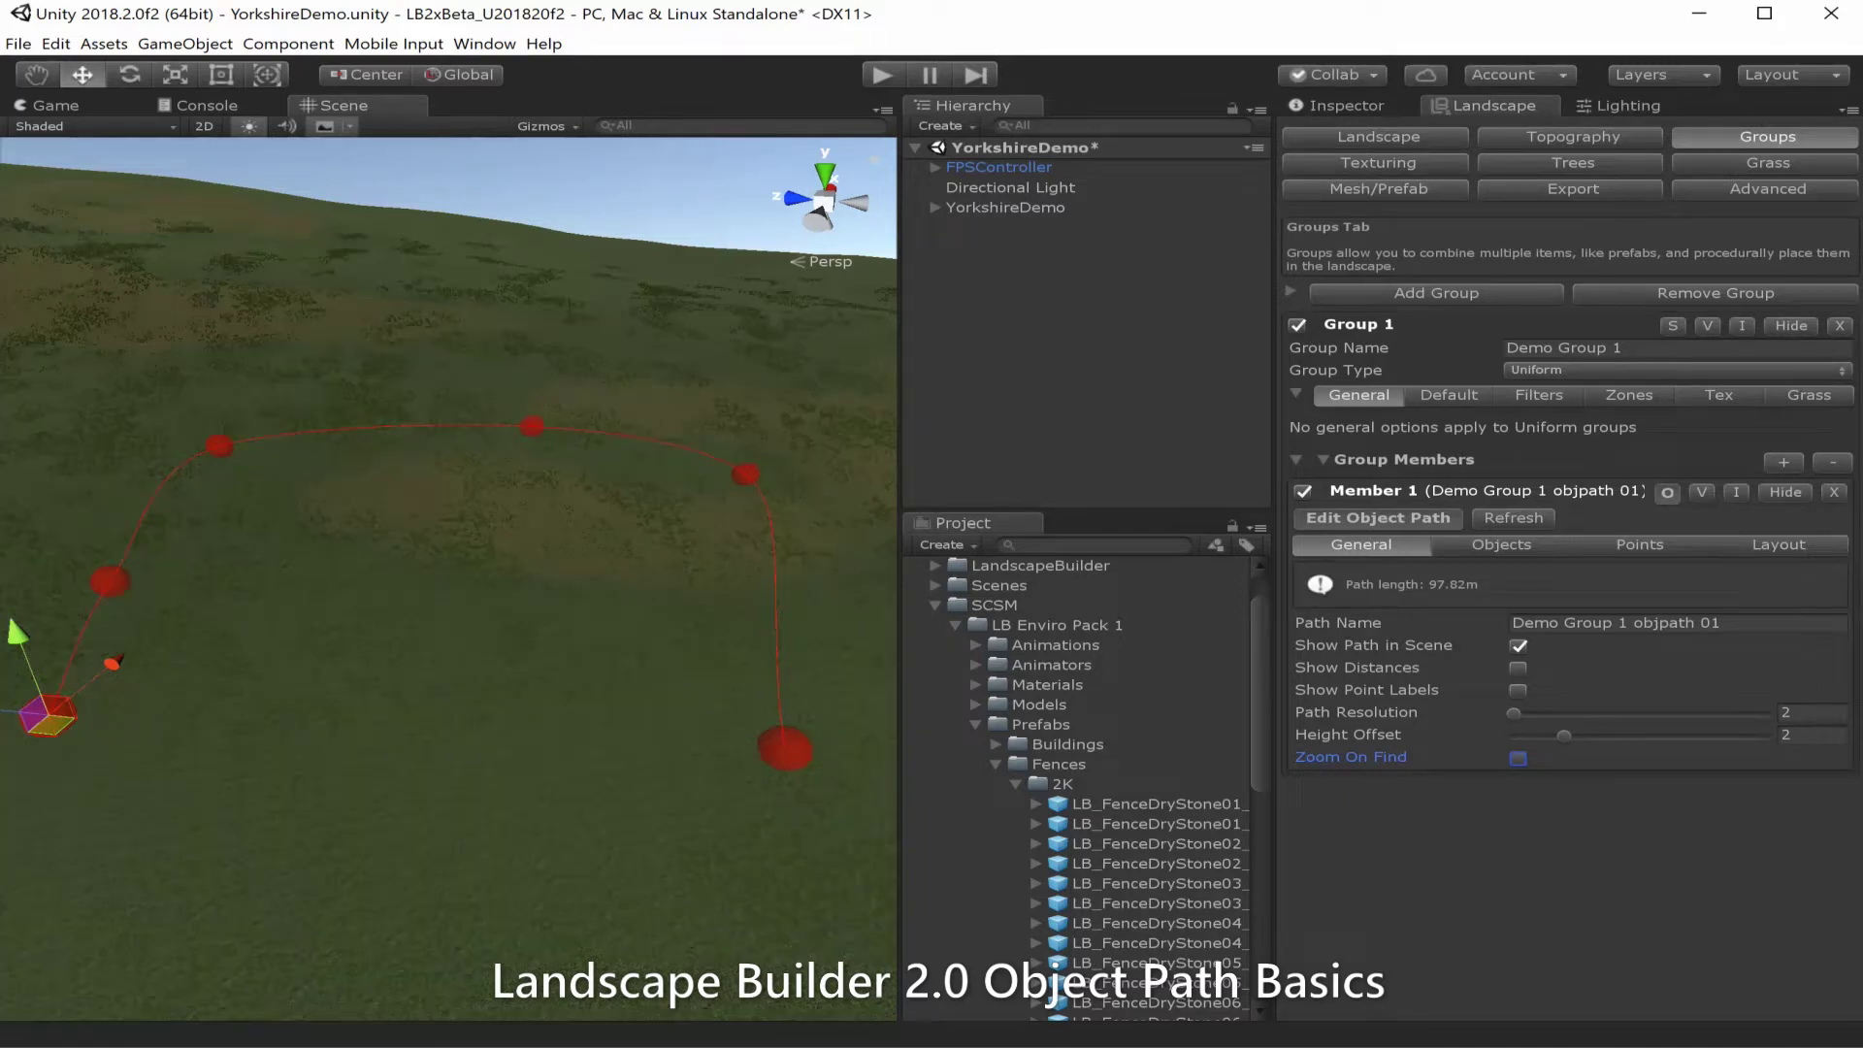
Add a second member to the group and assign the LB_FencePostWood02_2K prefab to it.
click(1501, 546)
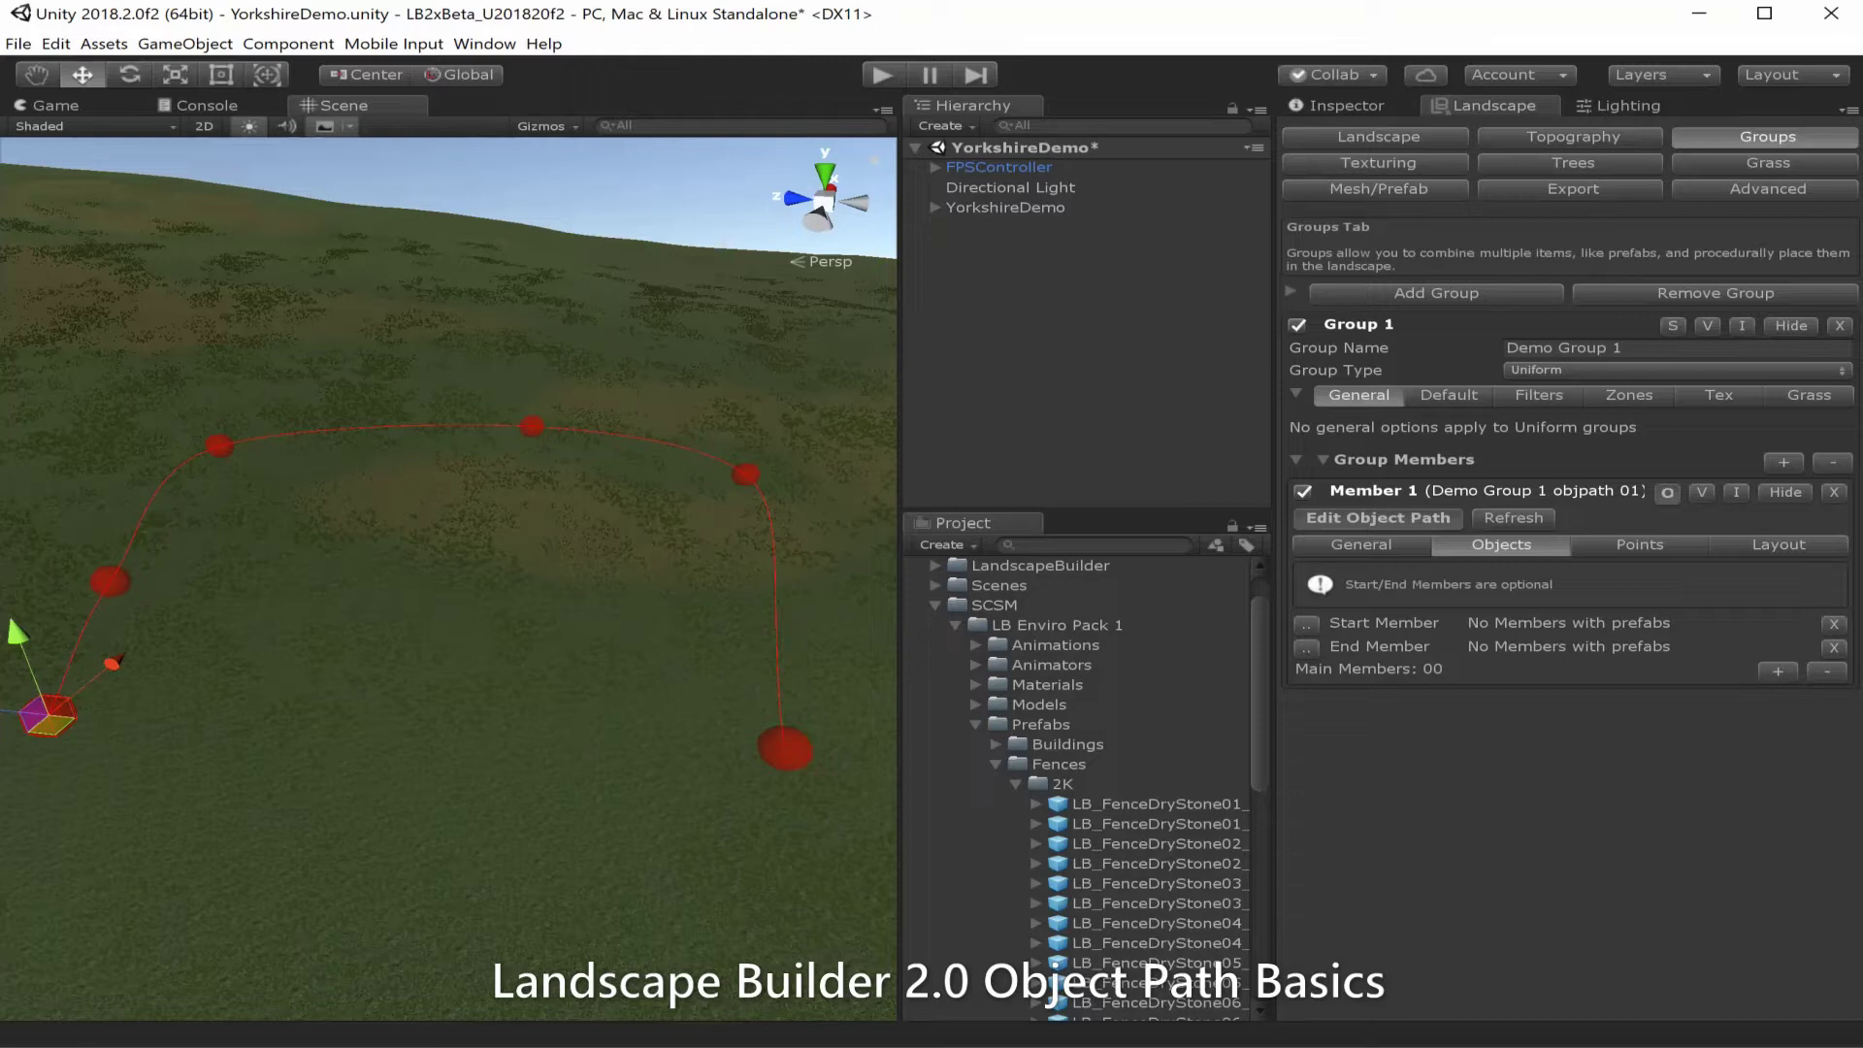
click(1784, 462)
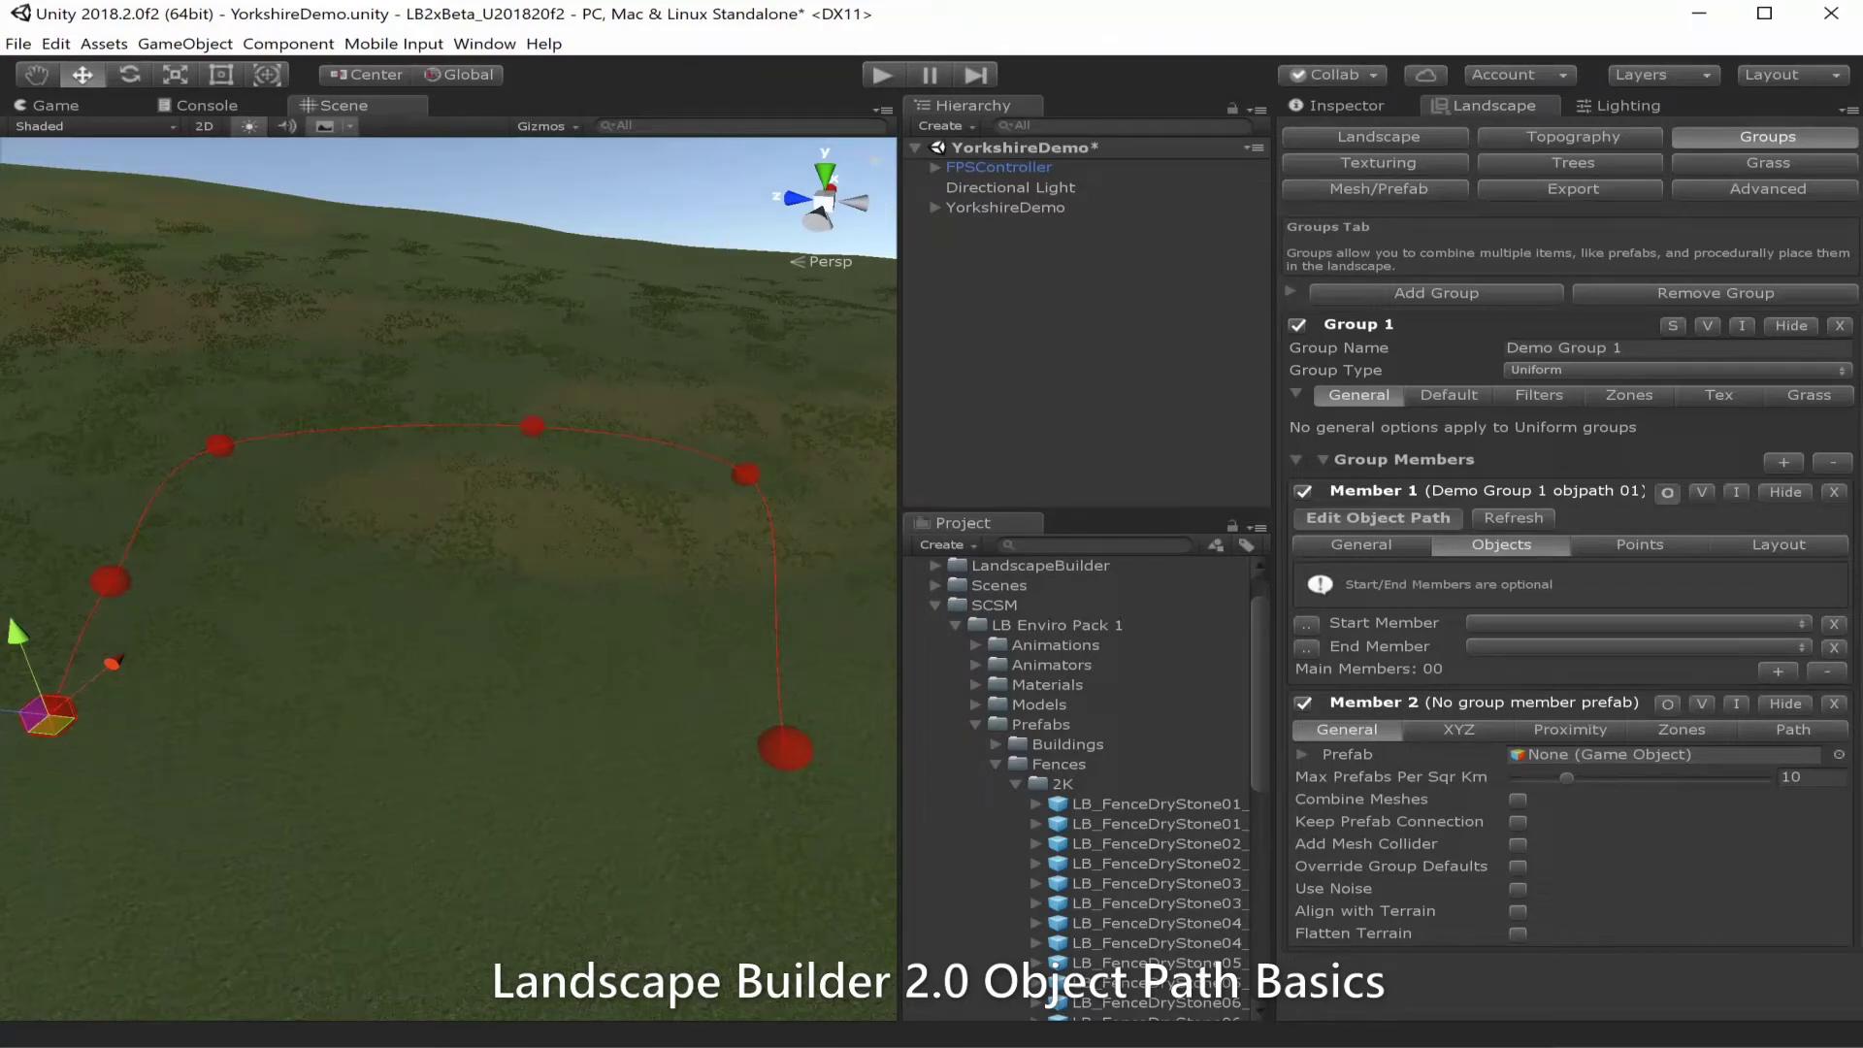
scroll(1077, 786, down, 5)
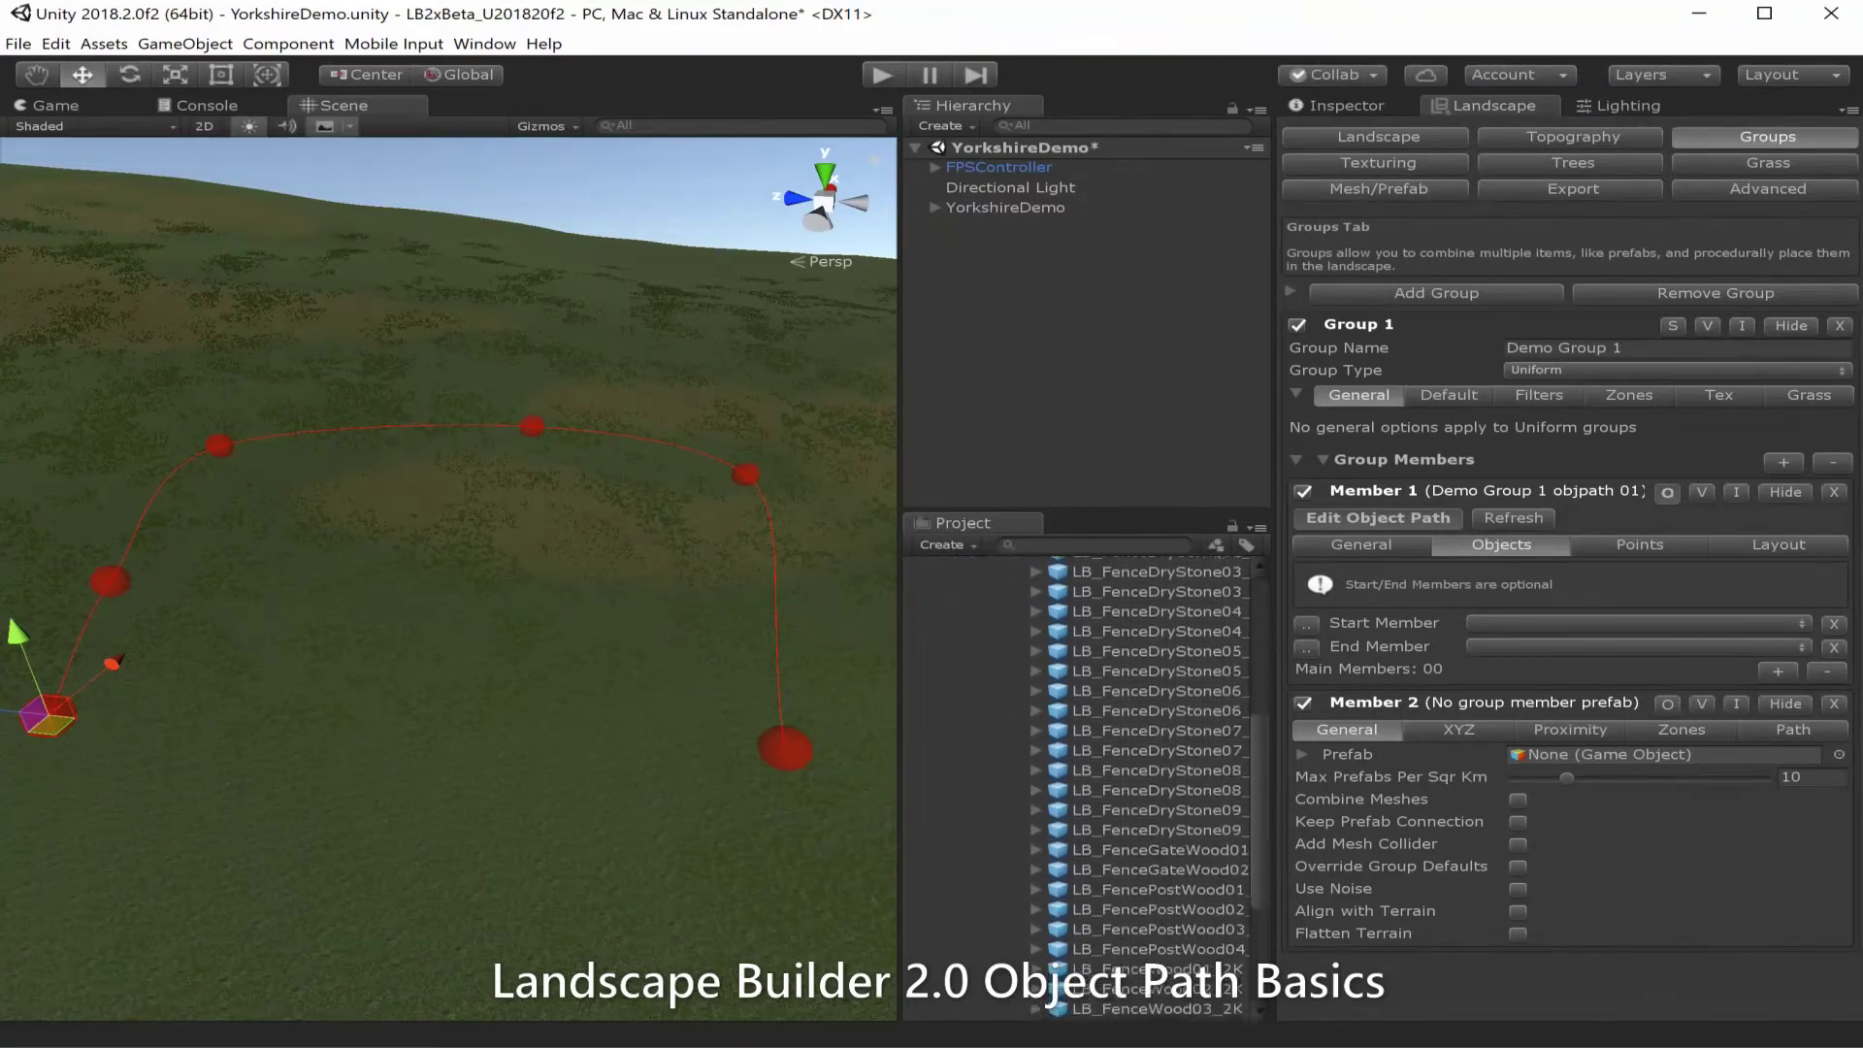
scroll(1077, 786, down, 1)
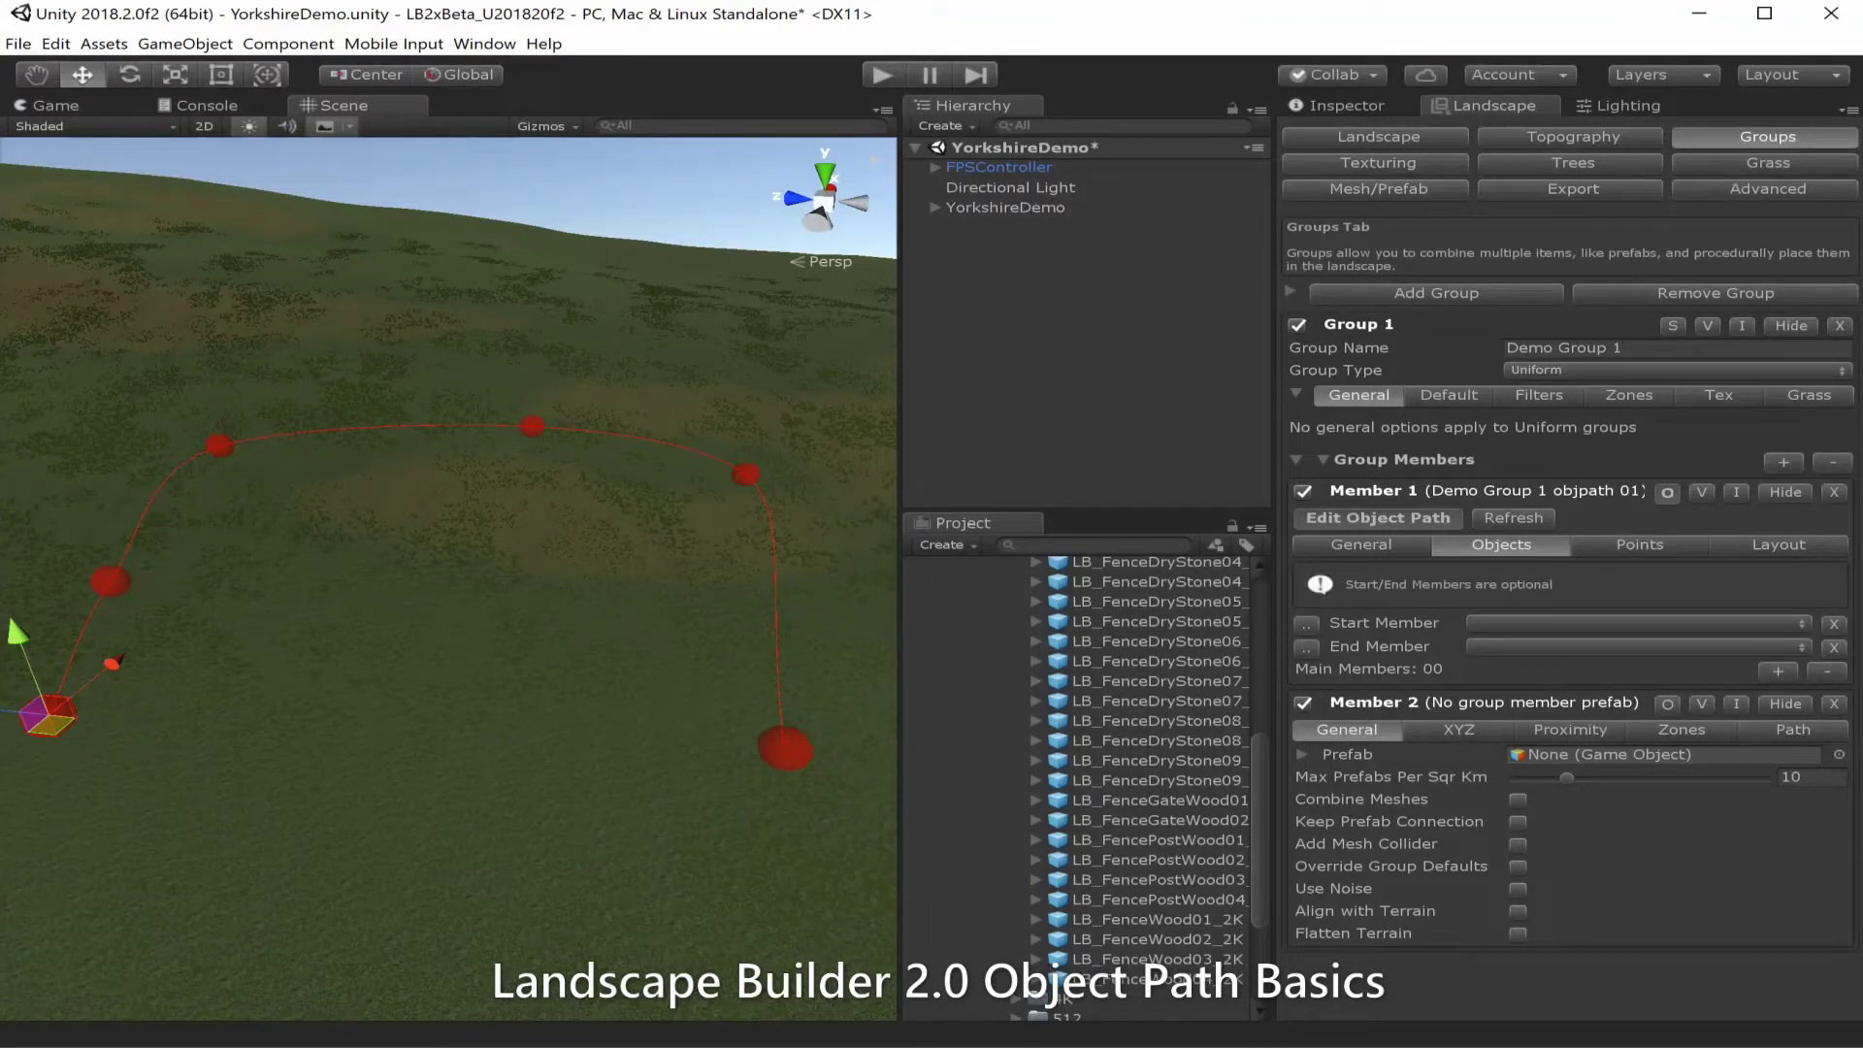
click(1155, 860)
drag(1155, 860, 1659, 754)
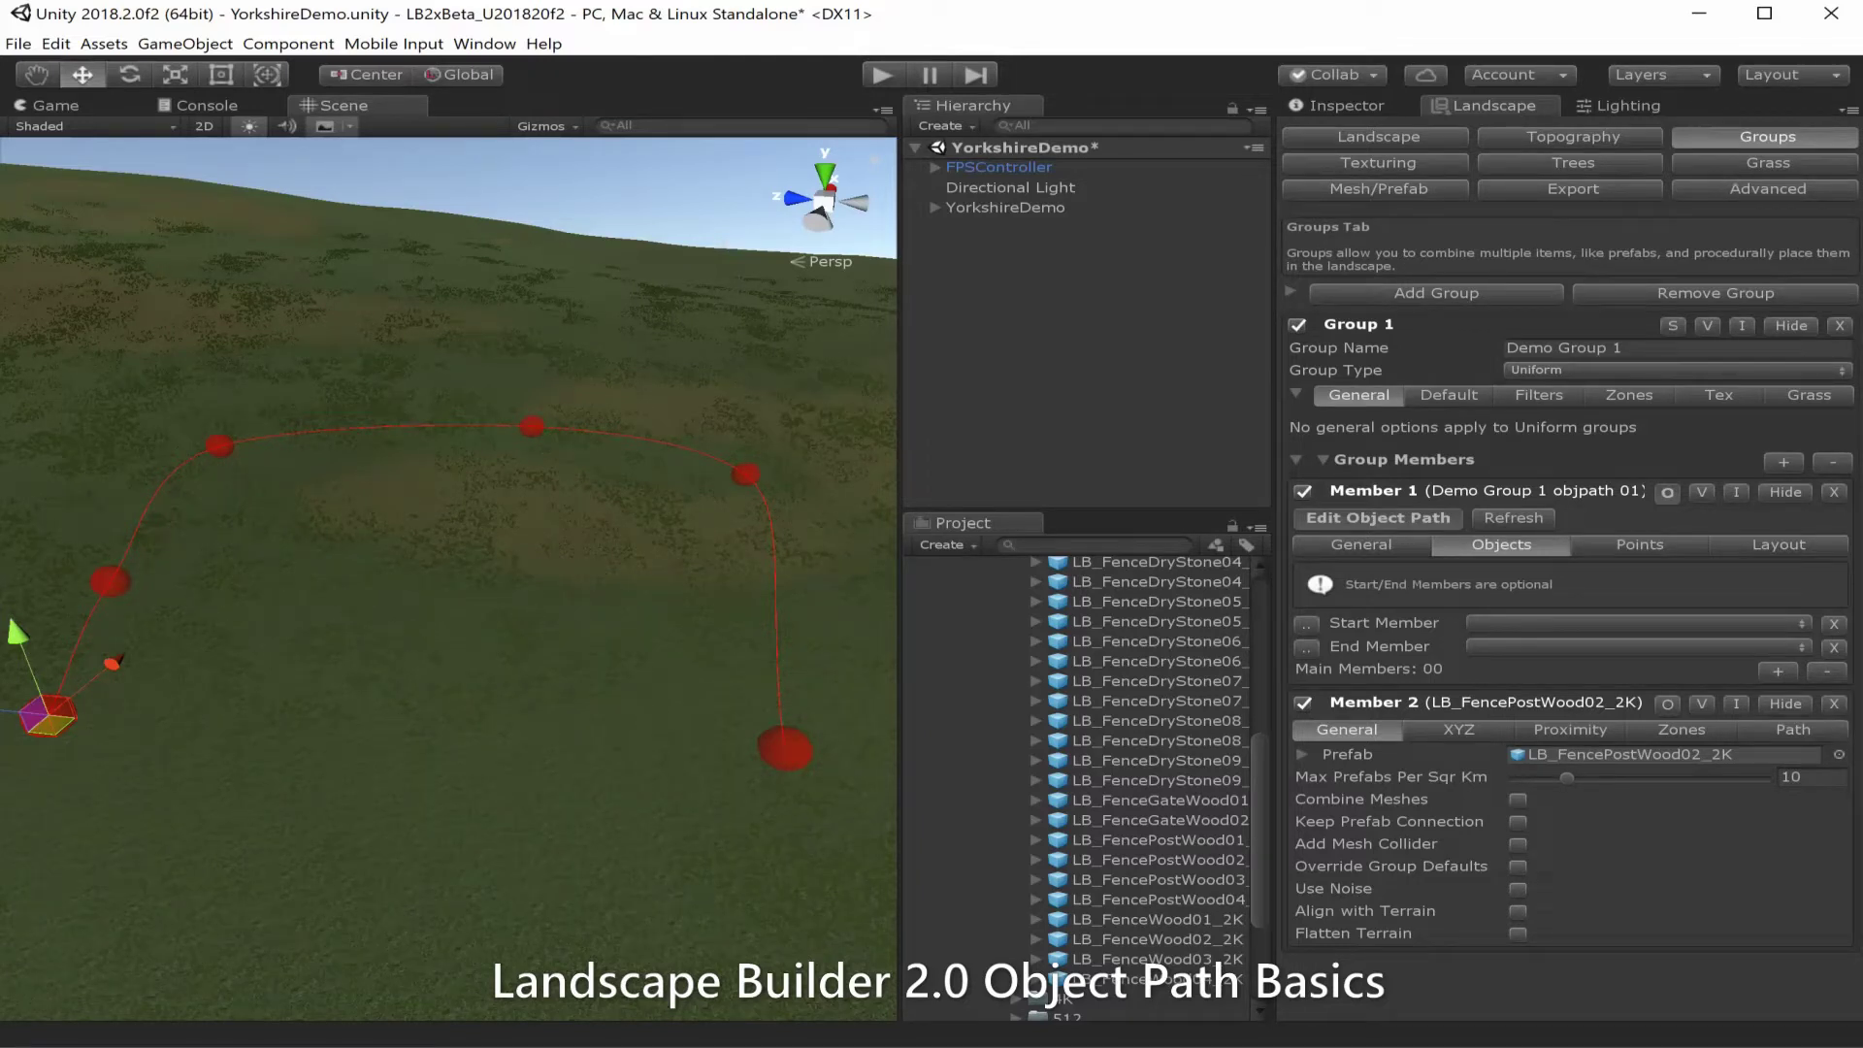
Add Member 02 - LB_FencePostWood02_2K as a main member of the object path and refresh the path to place the posts.
click(1778, 672)
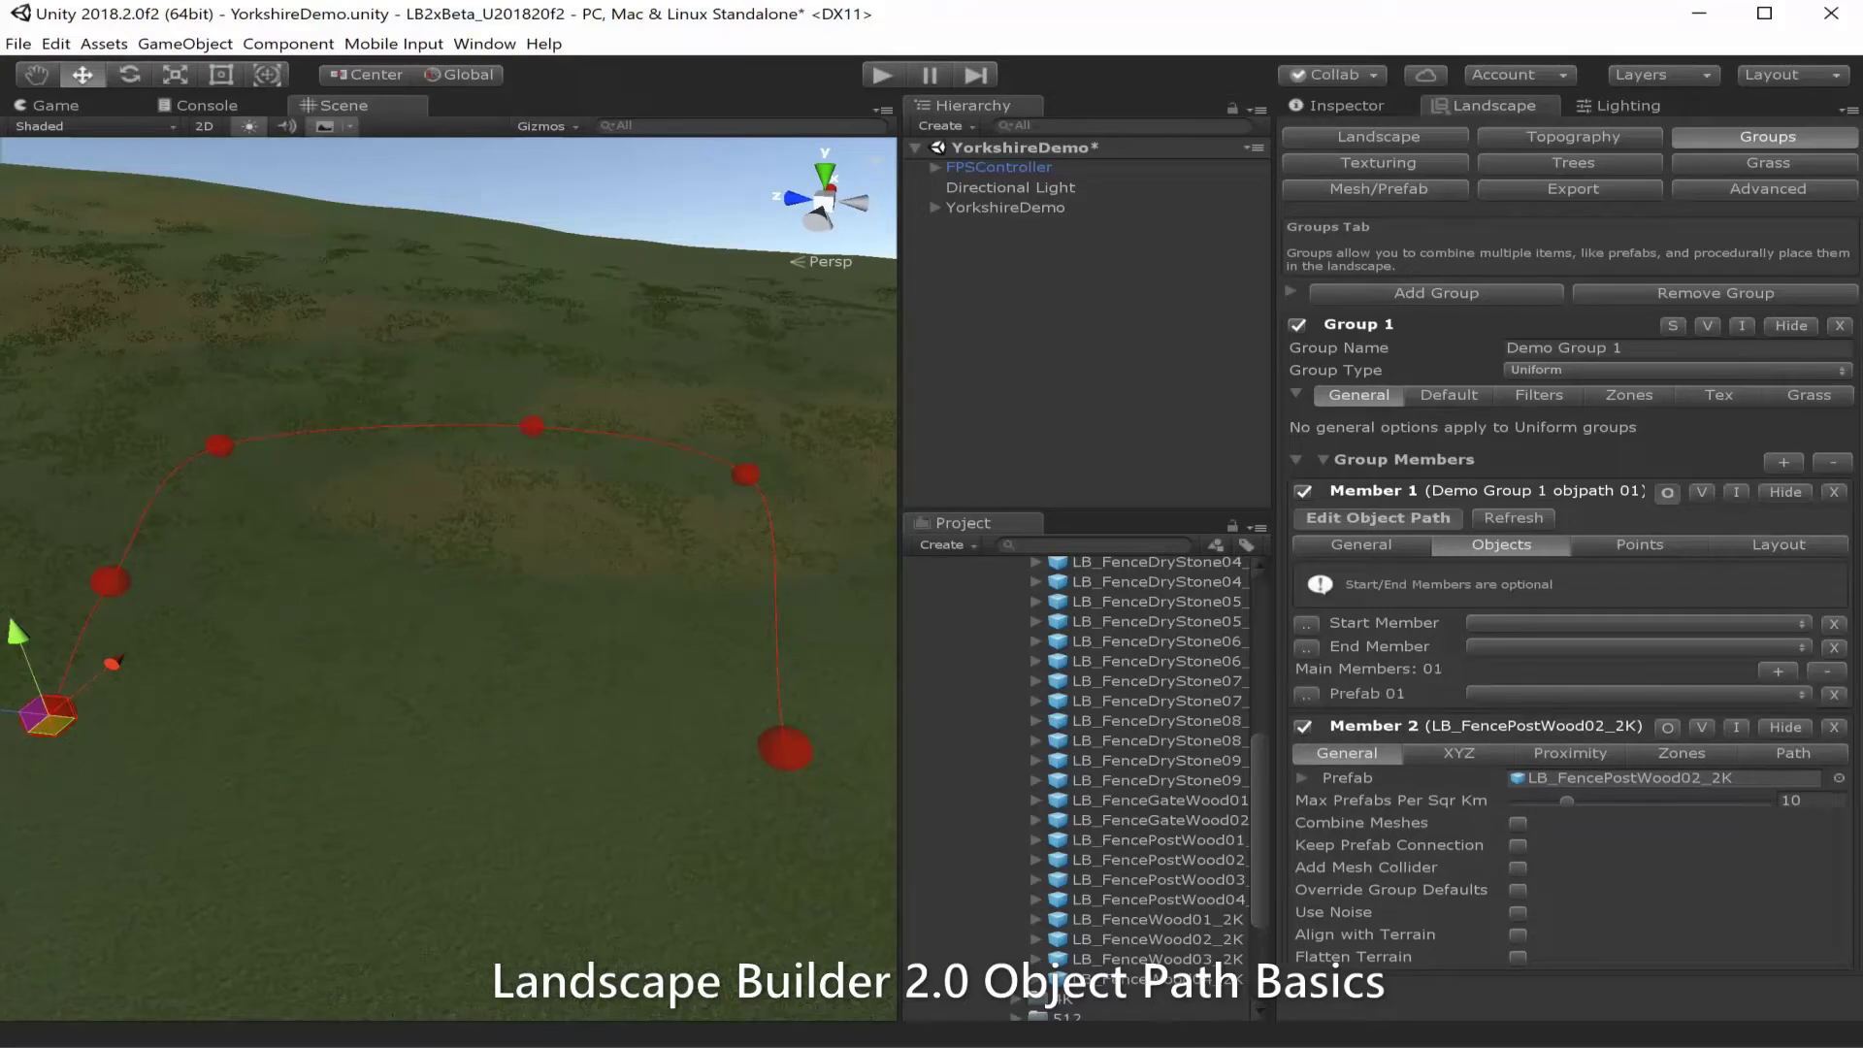
click(1640, 693)
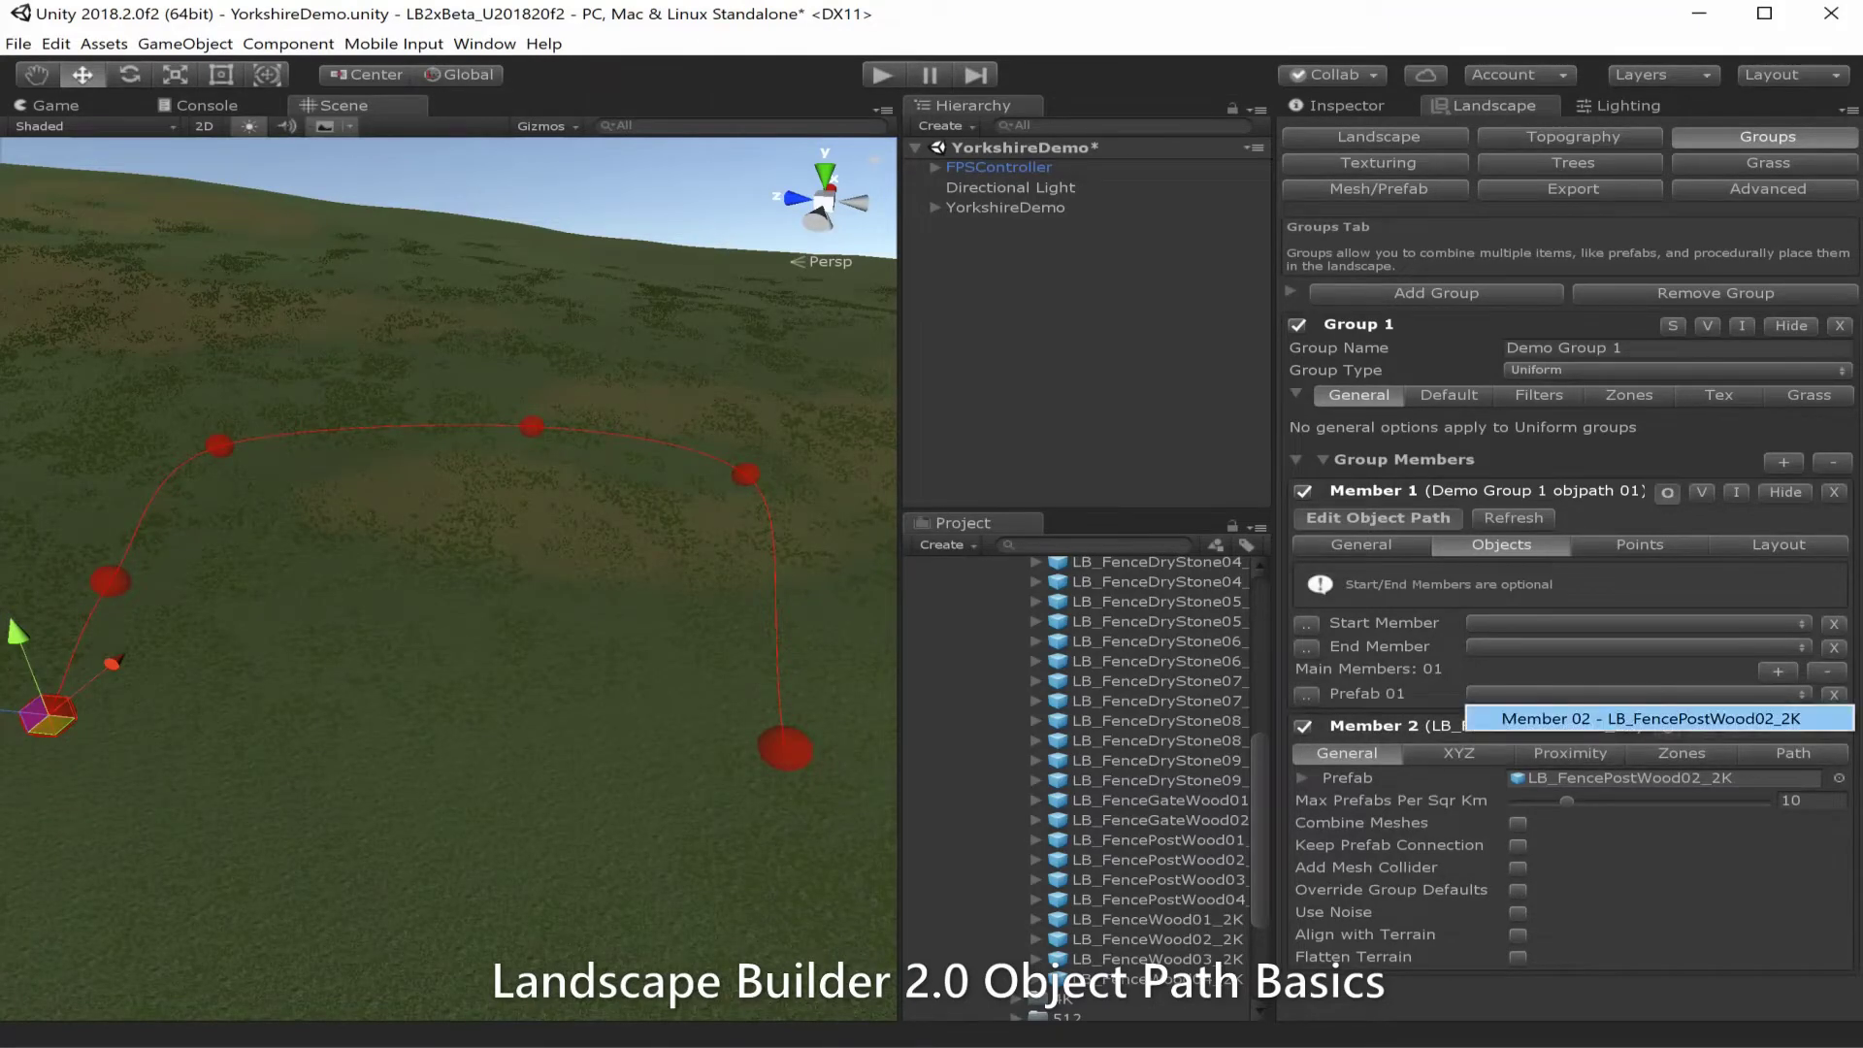
click(1649, 720)
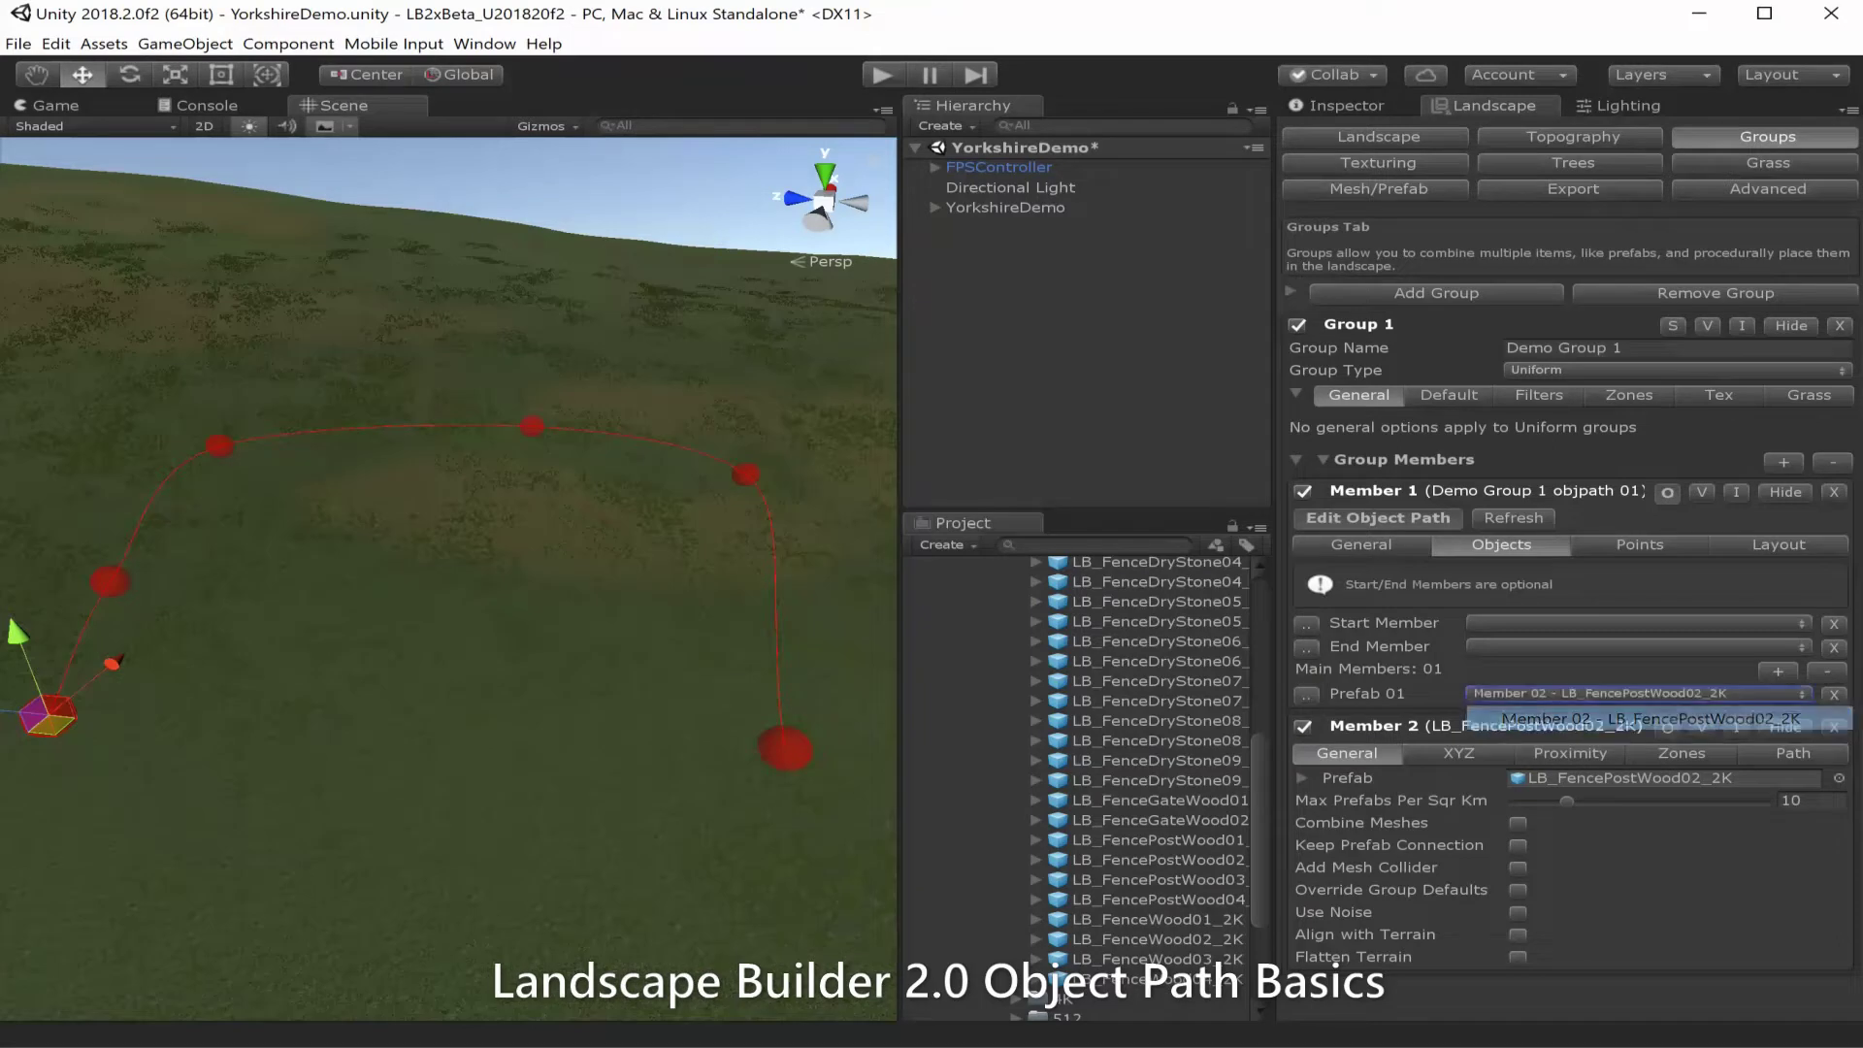
click(1512, 520)
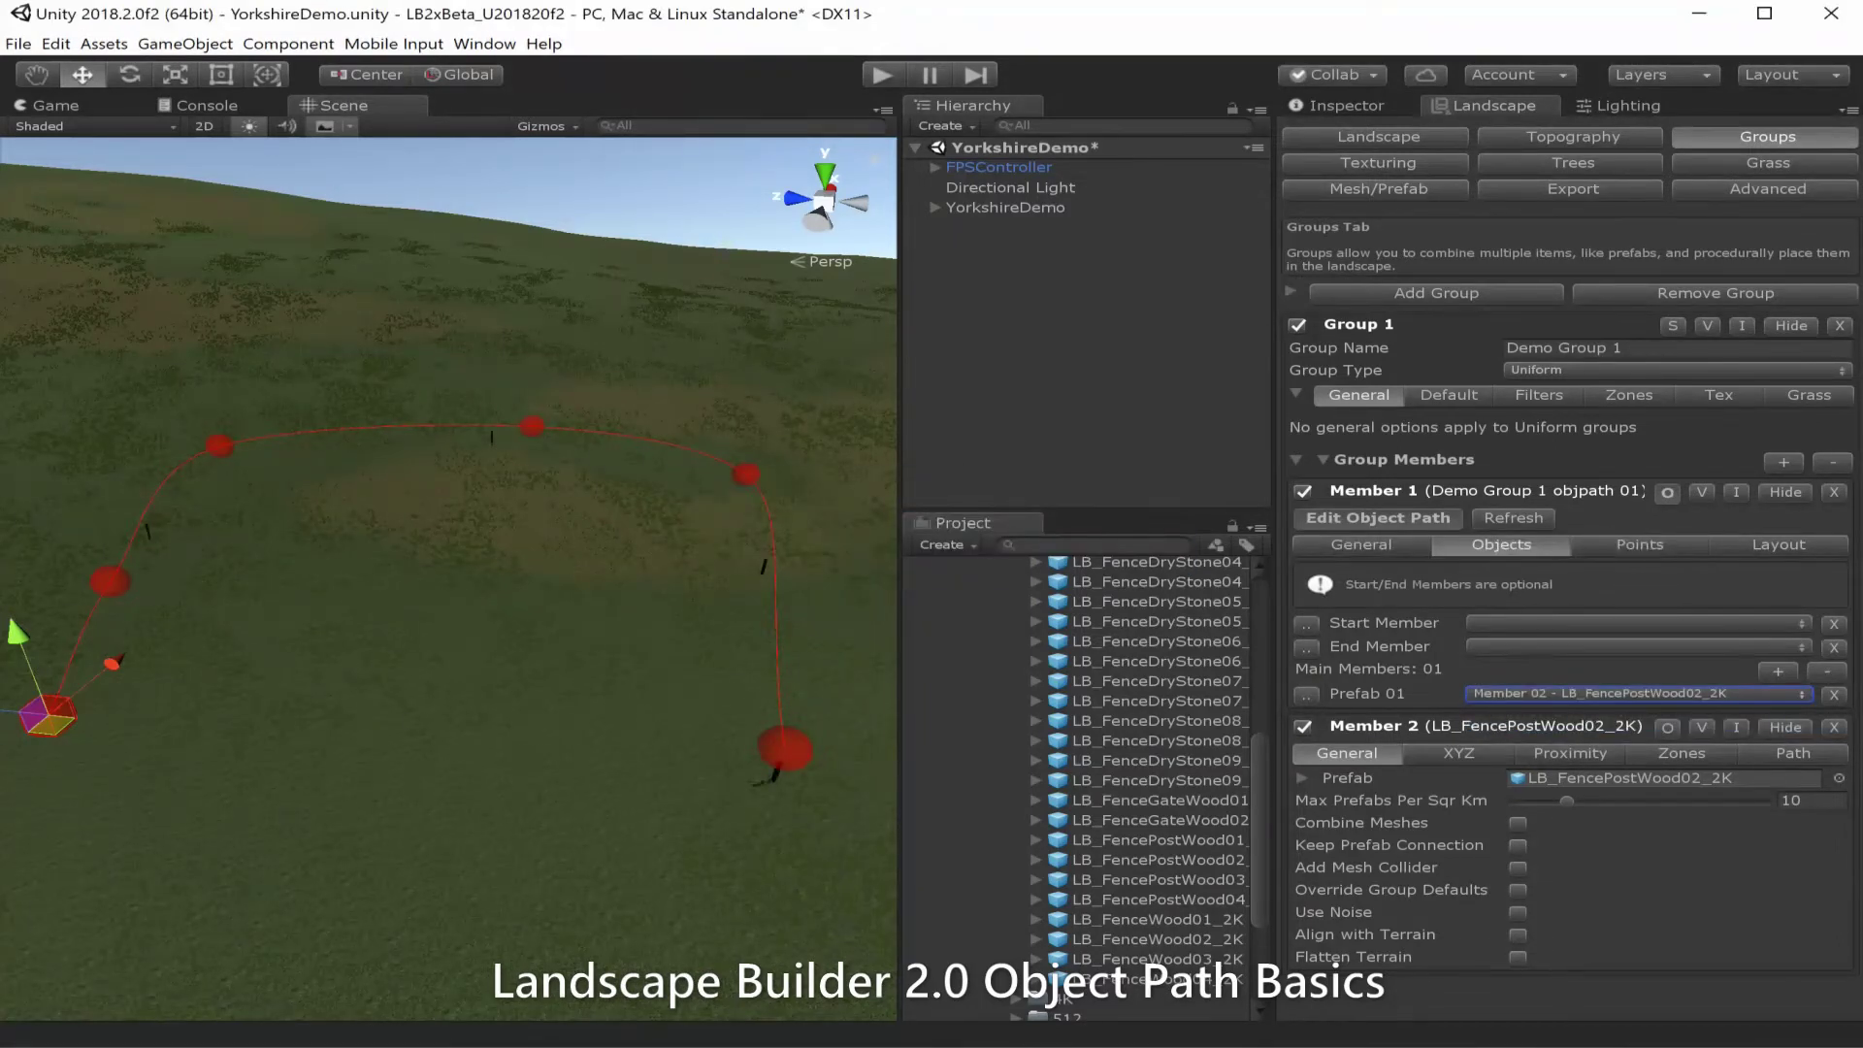
scroll(450, 578, up, 8)
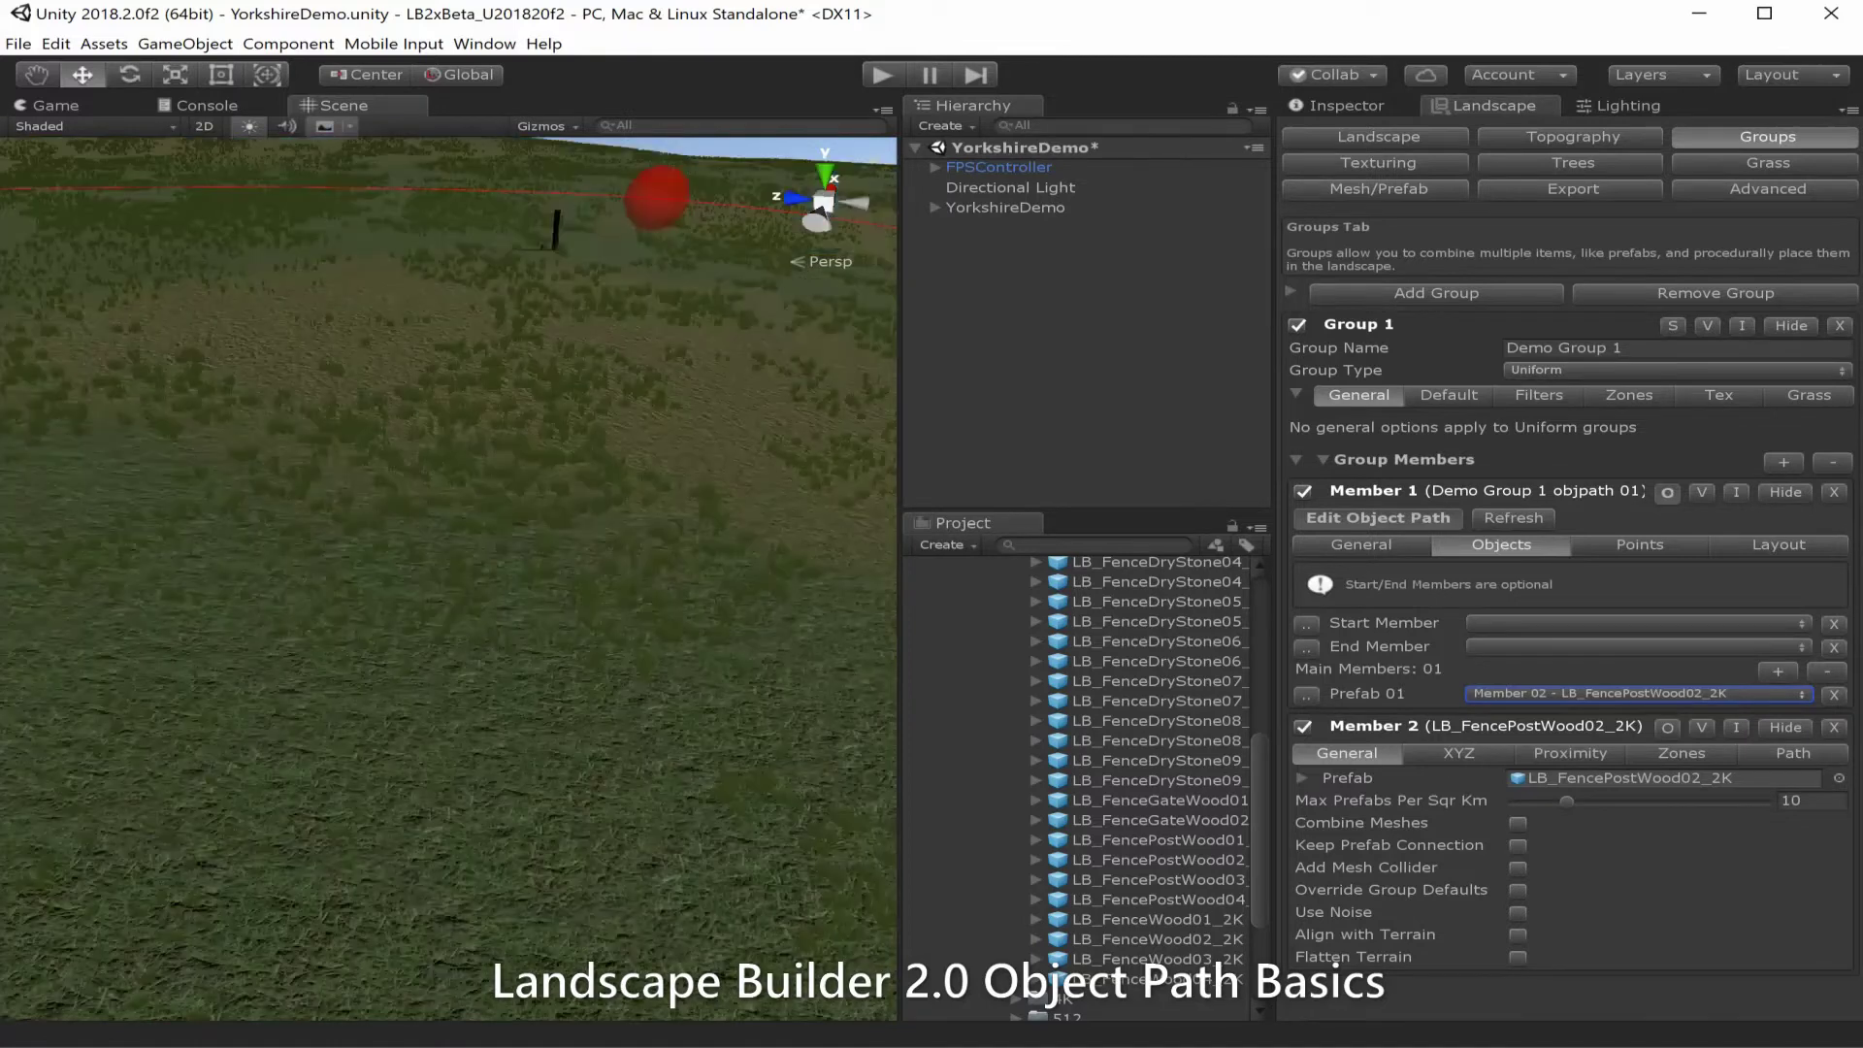
scroll(449, 578, down, 8)
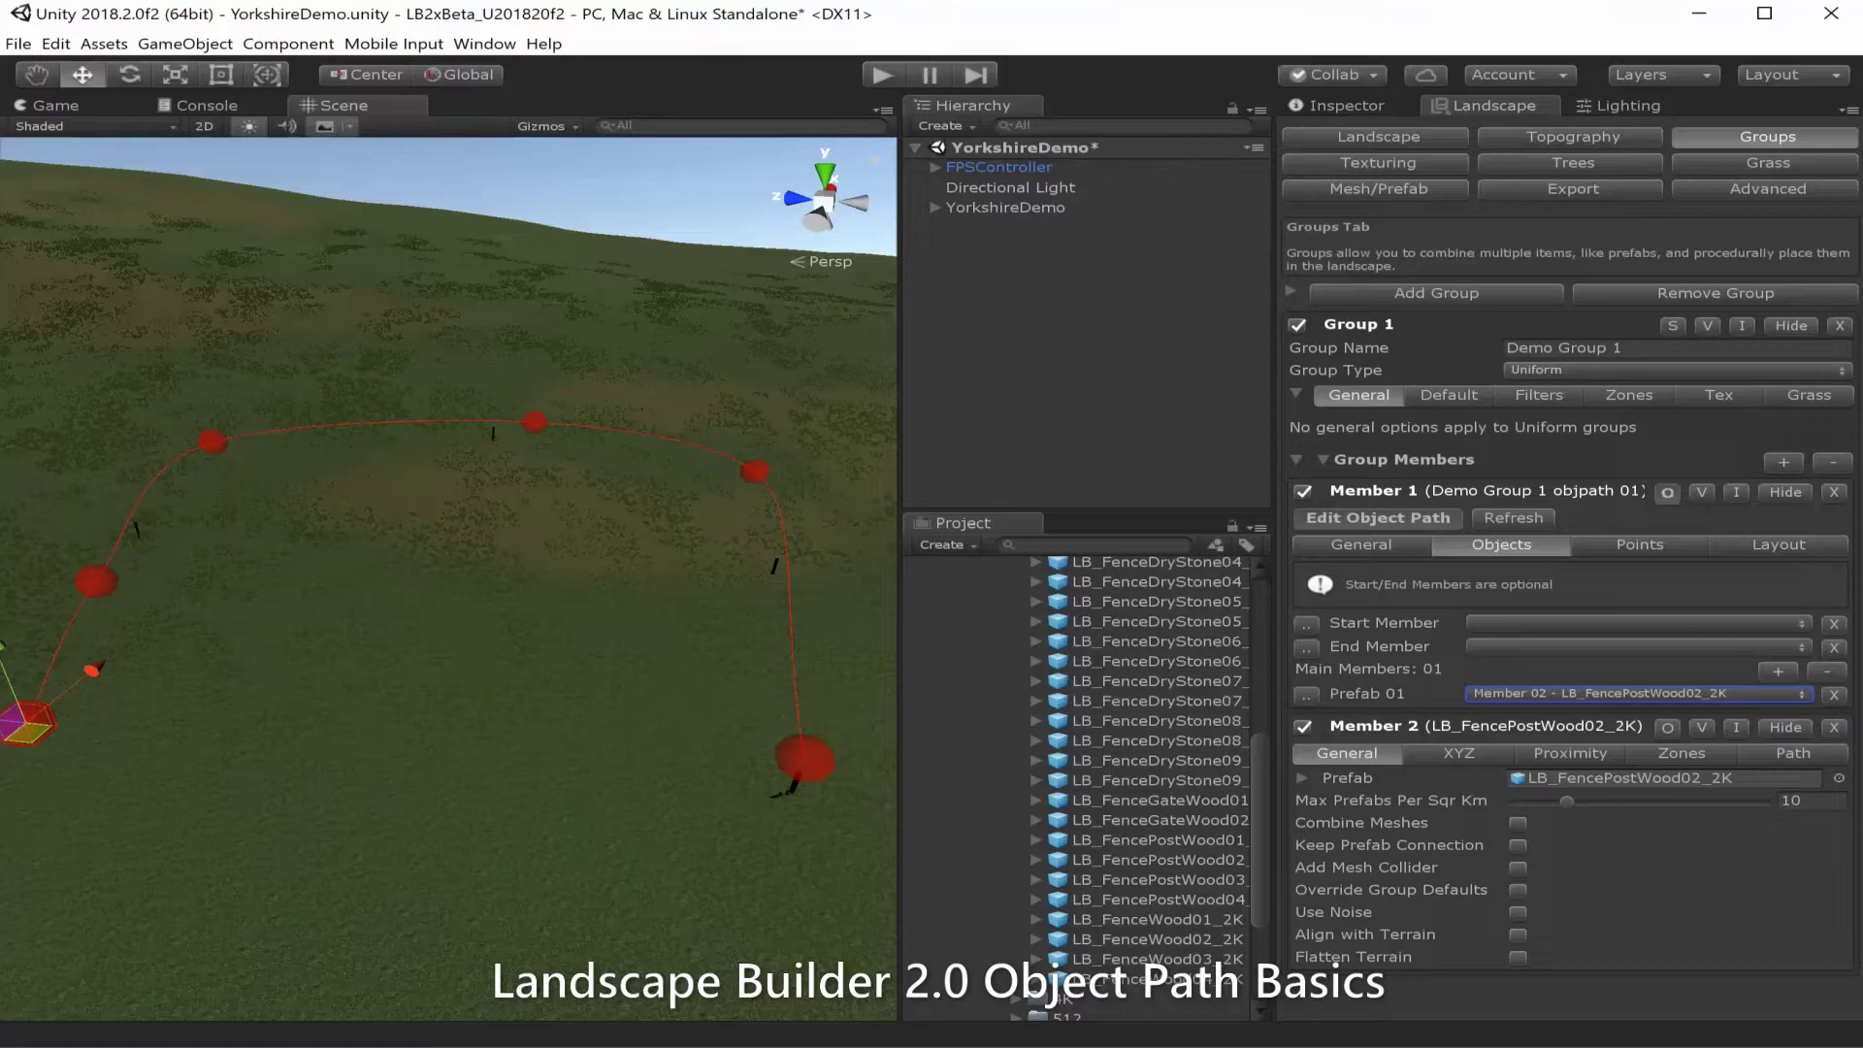
Override the group defaults for the fence post member, set its minimum and maximum scale to 2, and refresh the path.
click(1519, 890)
click(1795, 913)
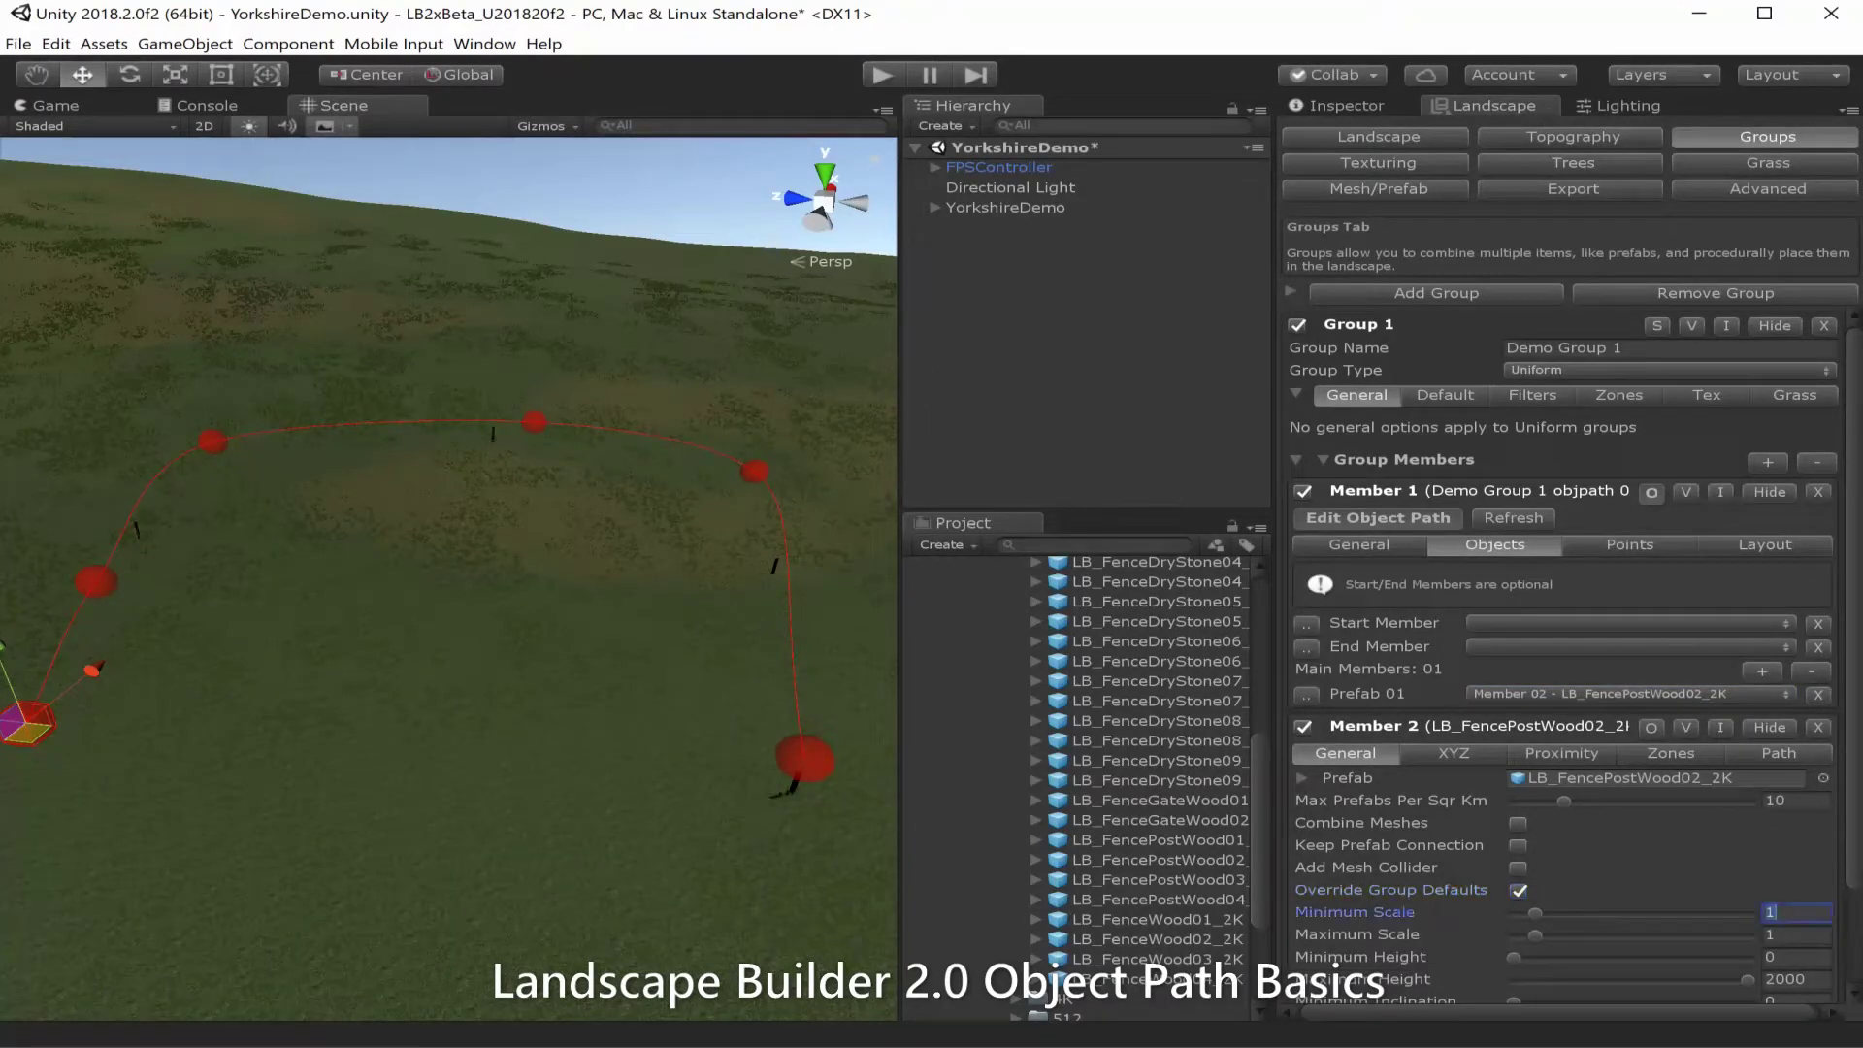
text(2)
click(1513, 518)
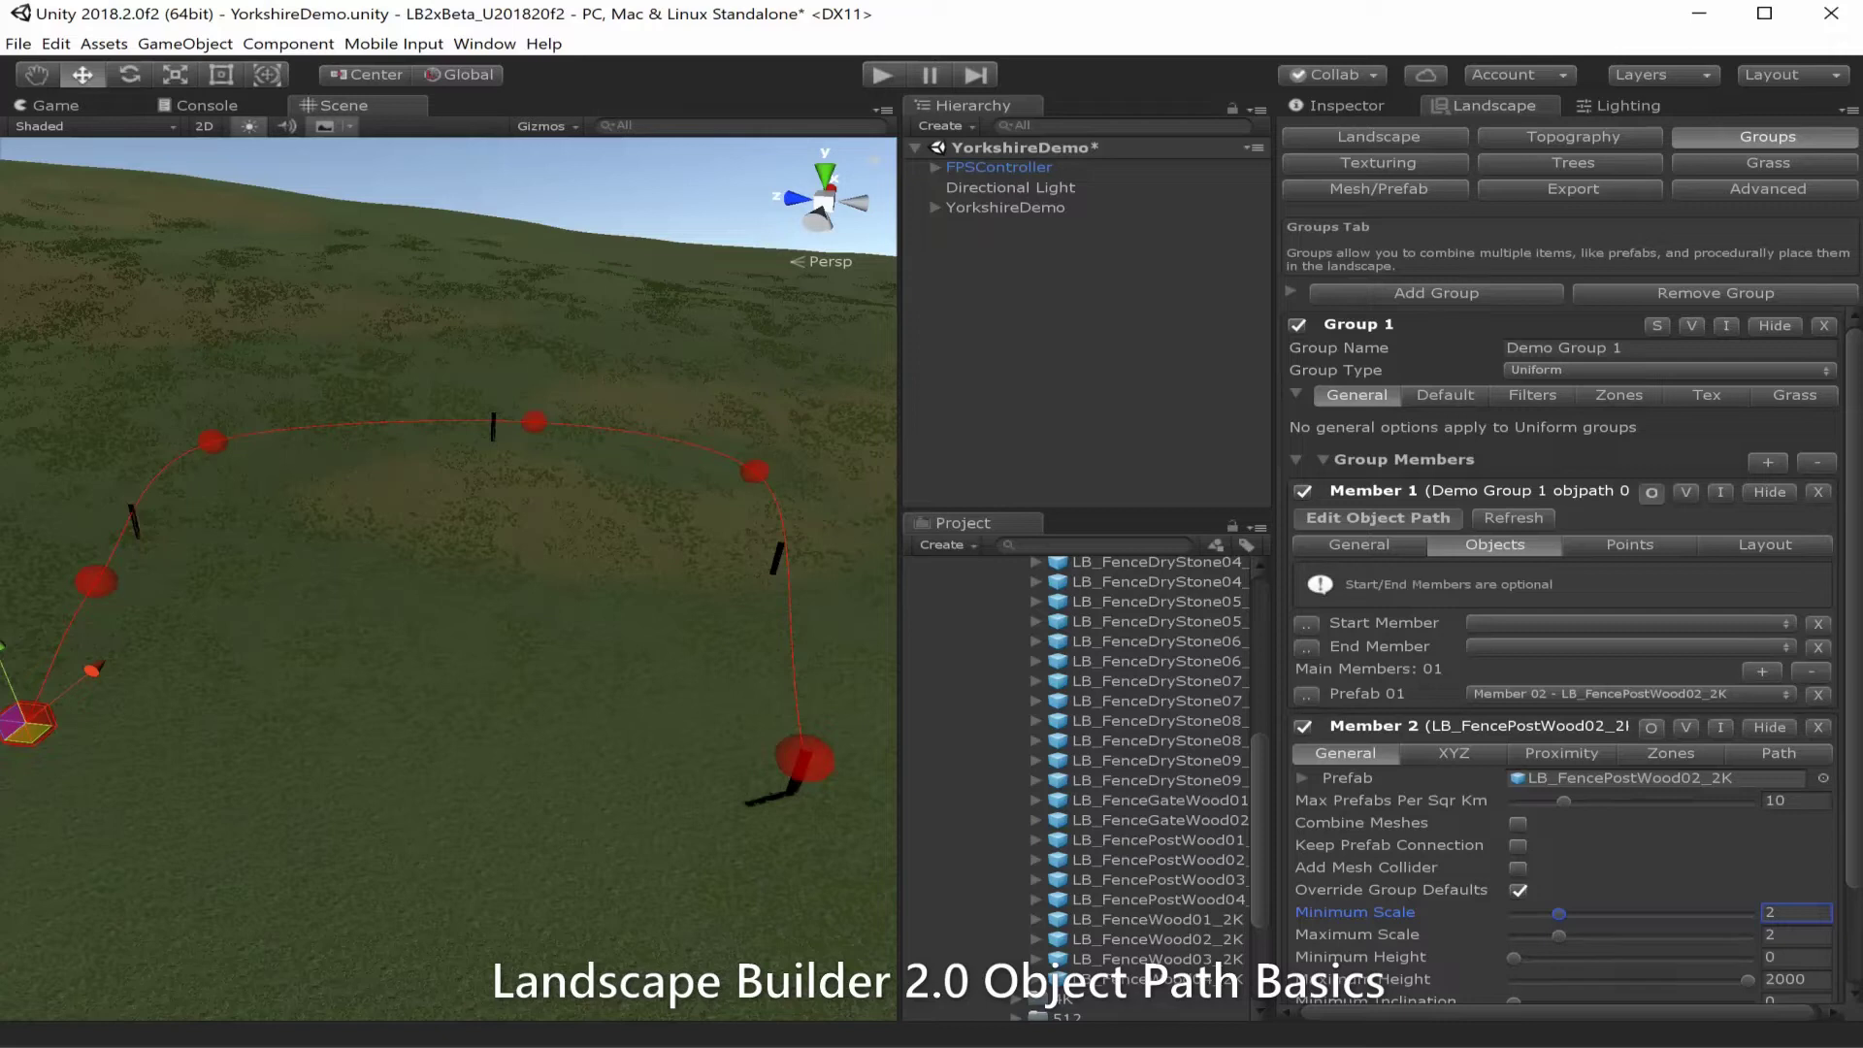
Set the fence post member's Min Grass Proximity to 0, calculate its proximity extent and refresh the path.
click(1561, 754)
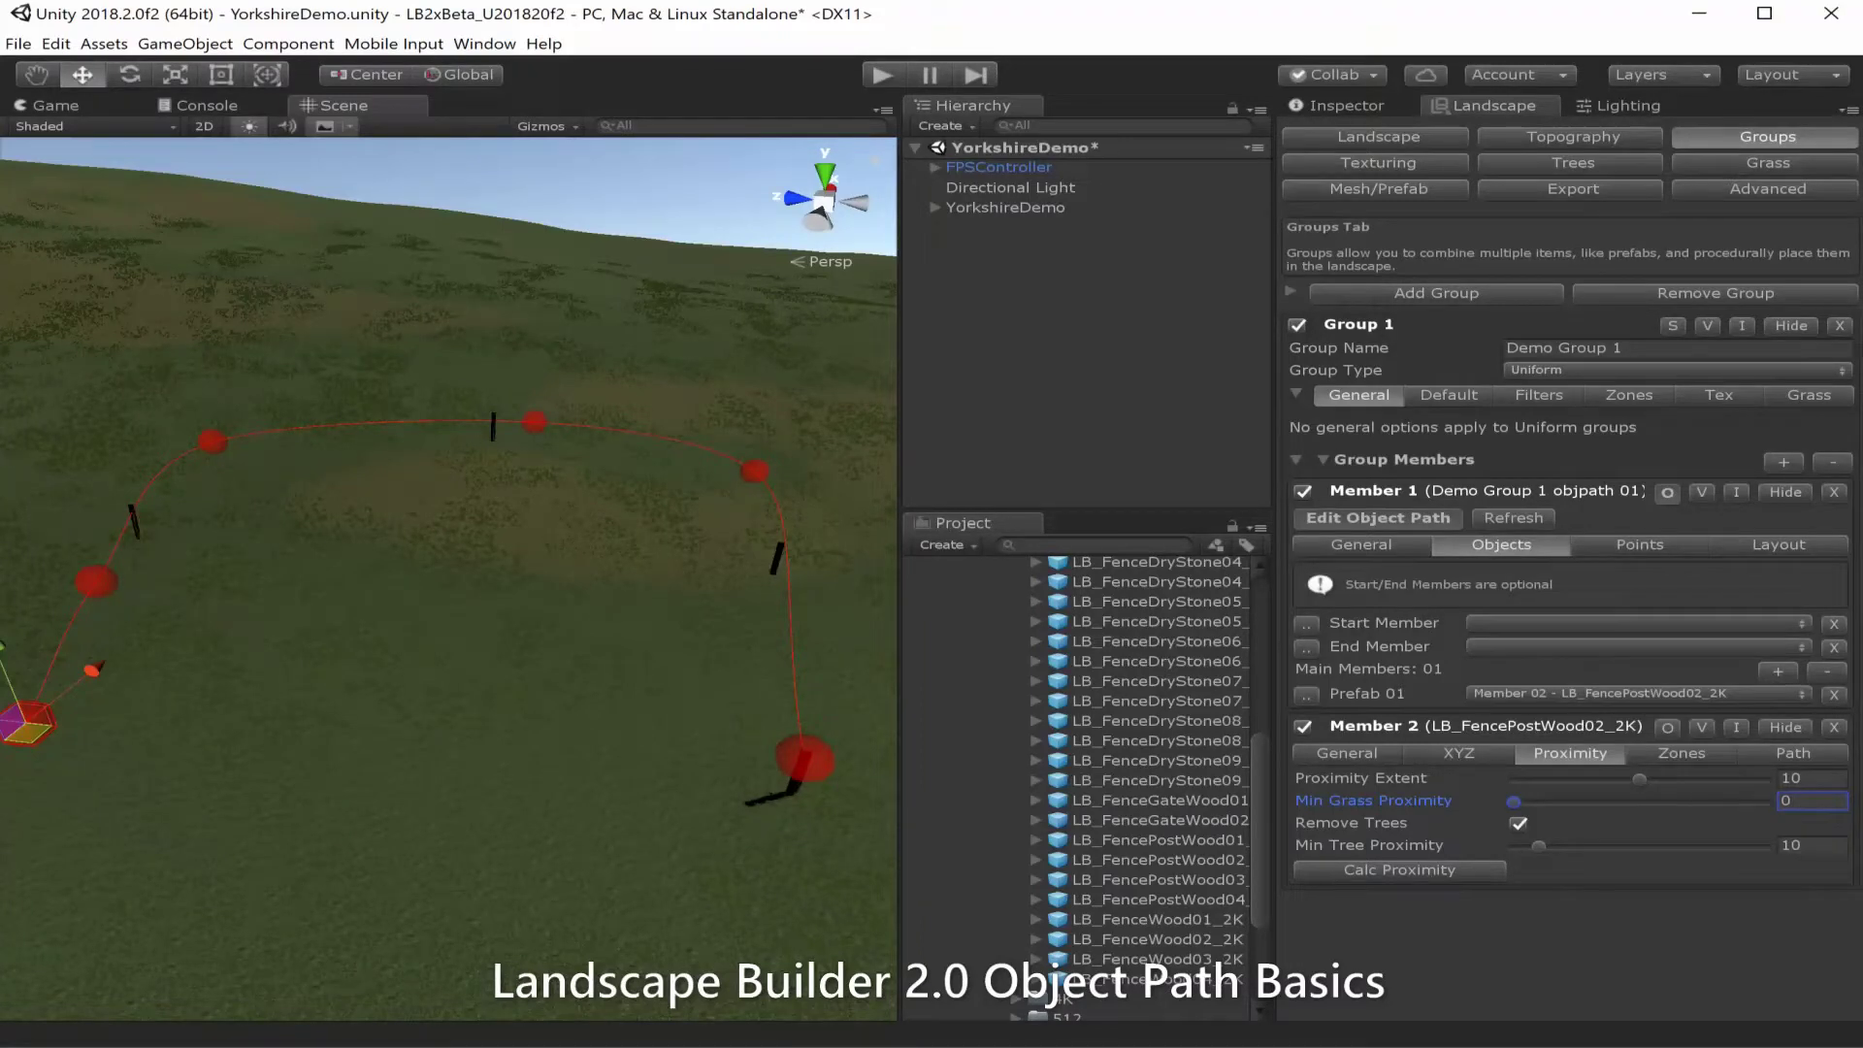
click(1400, 870)
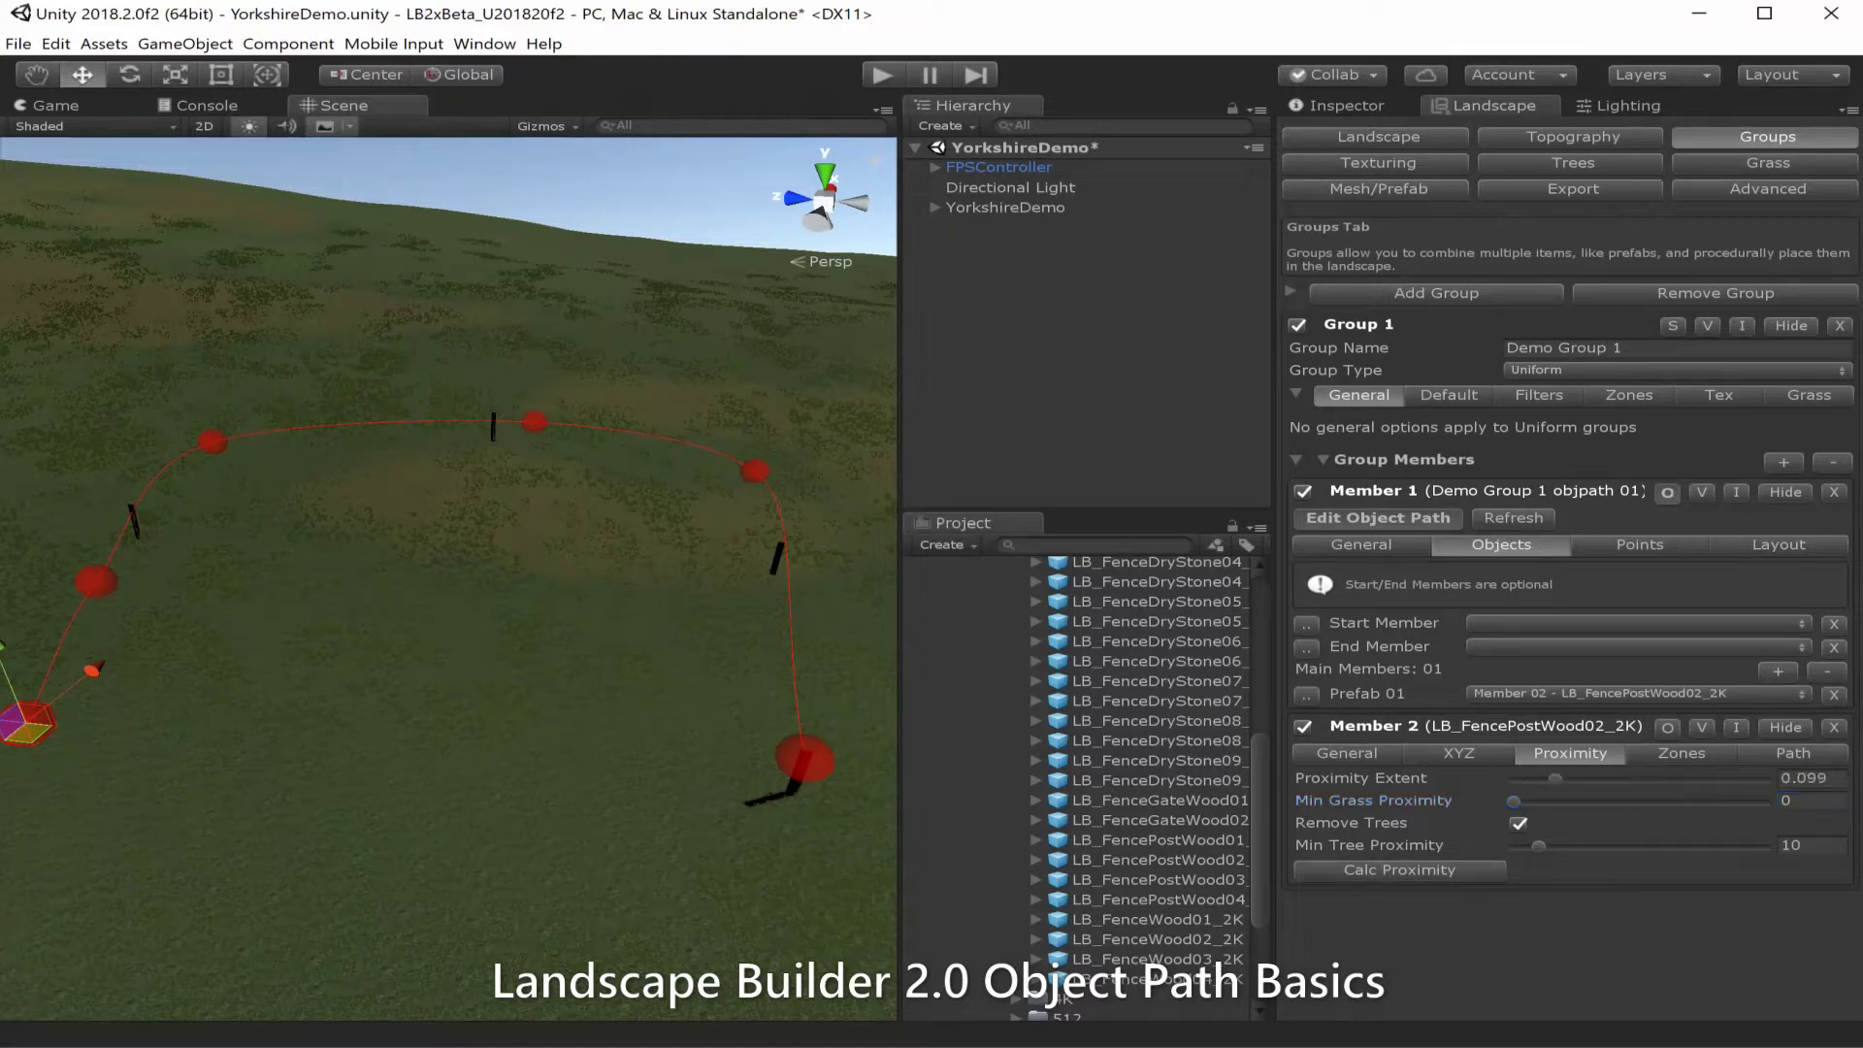
click(1514, 519)
Reshape the object path by shifting the far middle point slightly and moving the two far corner points outwards to widen the arch.
click(533, 421)
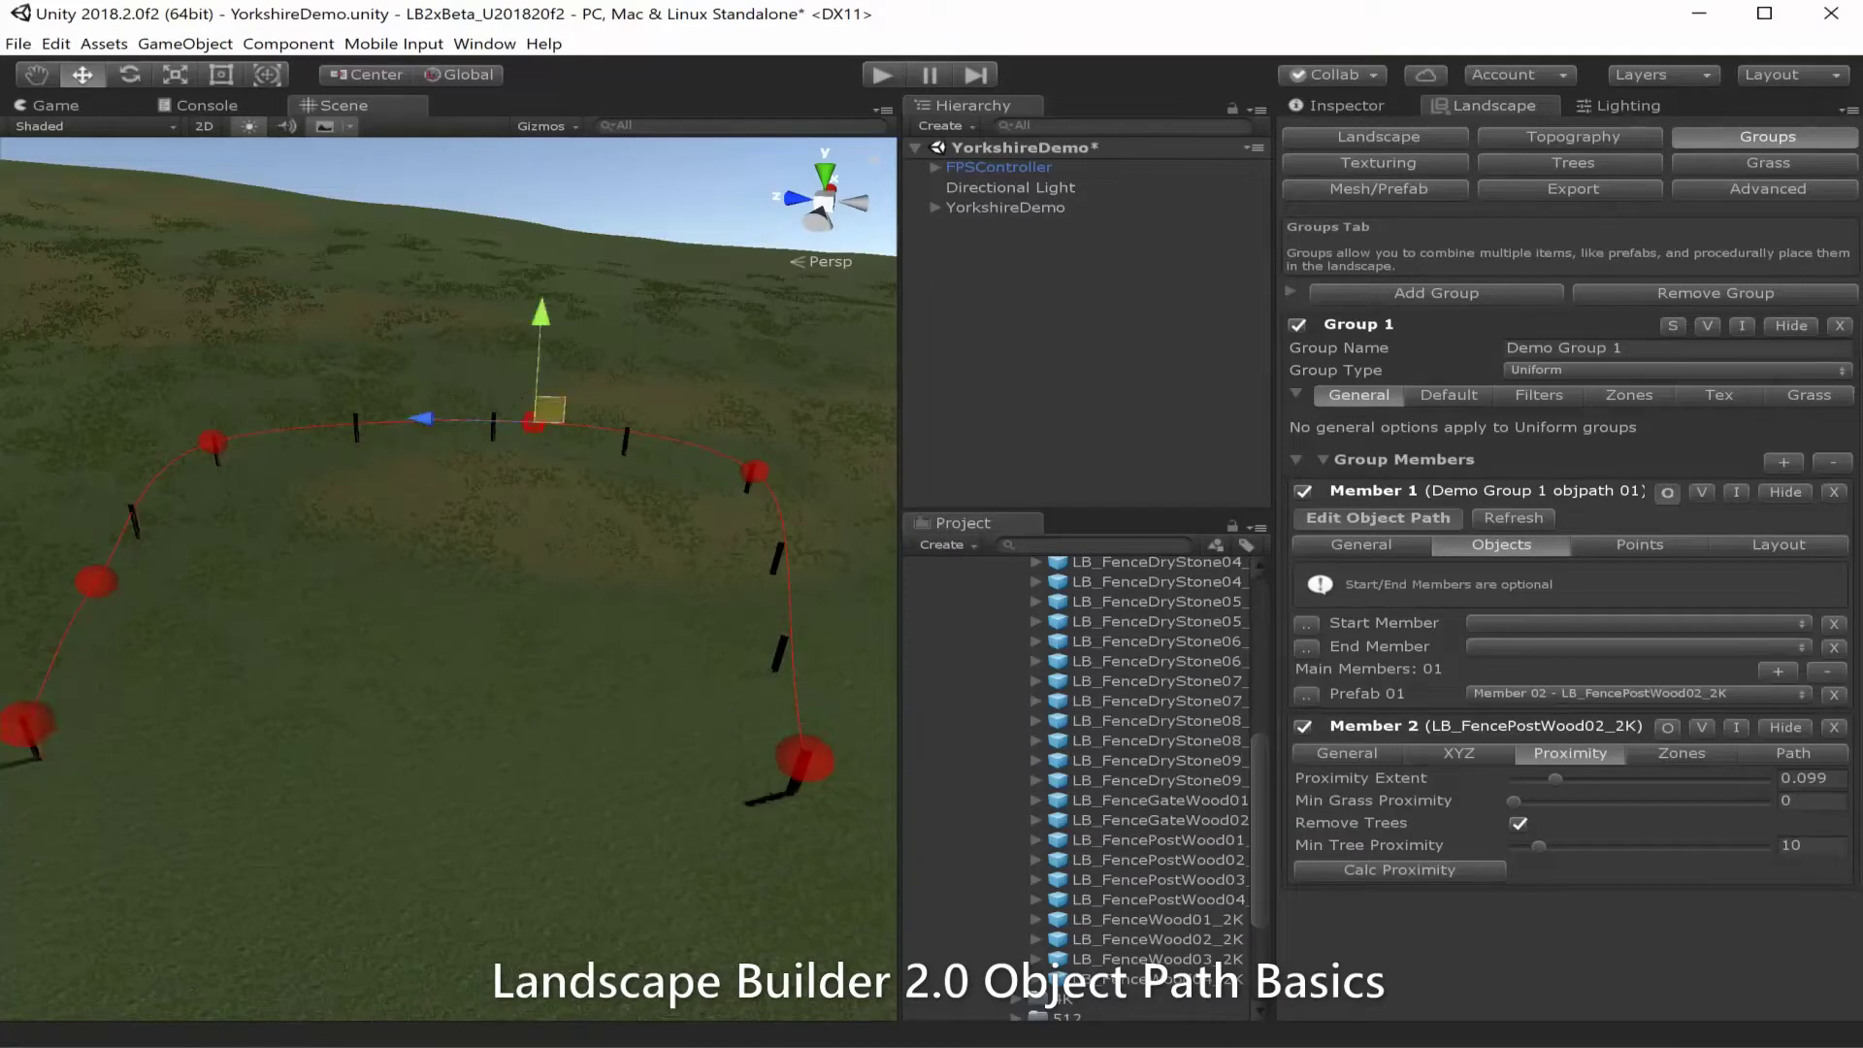
drag(549, 409, 560, 411)
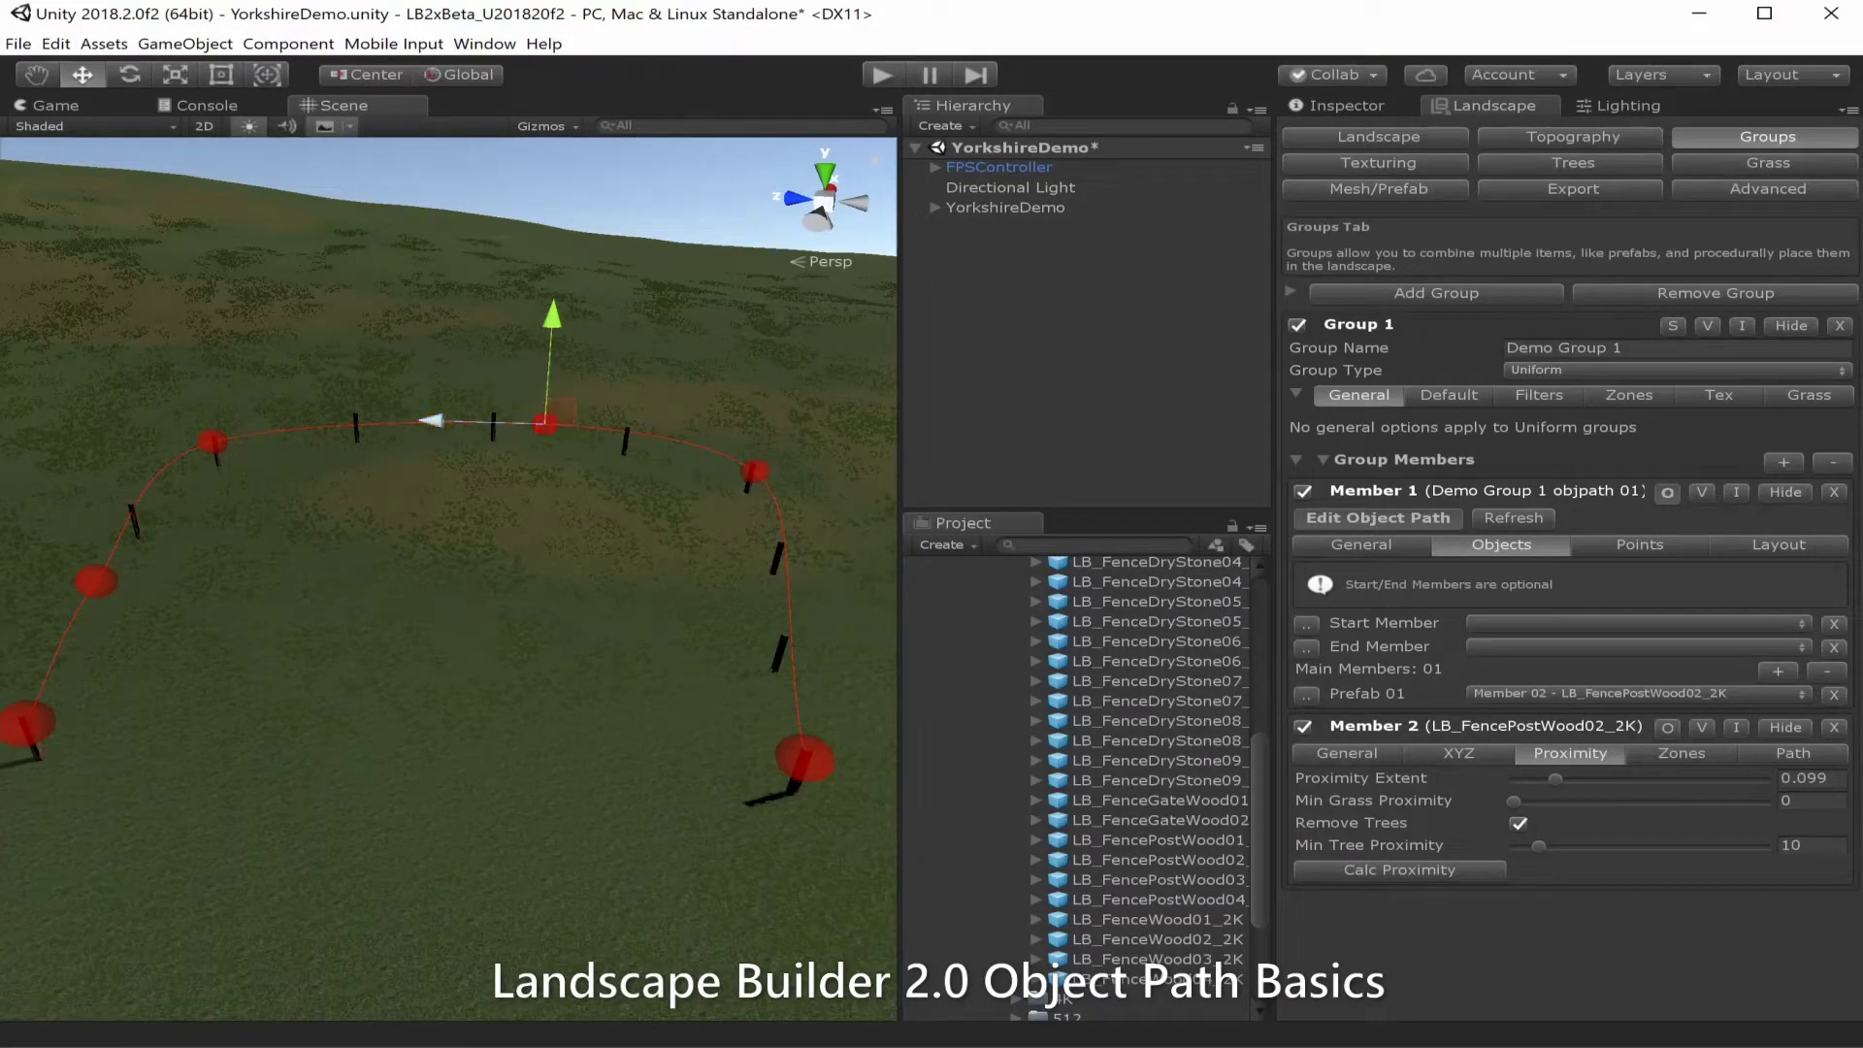
click(212, 442)
drag(116, 439, 29, 429)
click(755, 472)
drag(637, 467, 686, 475)
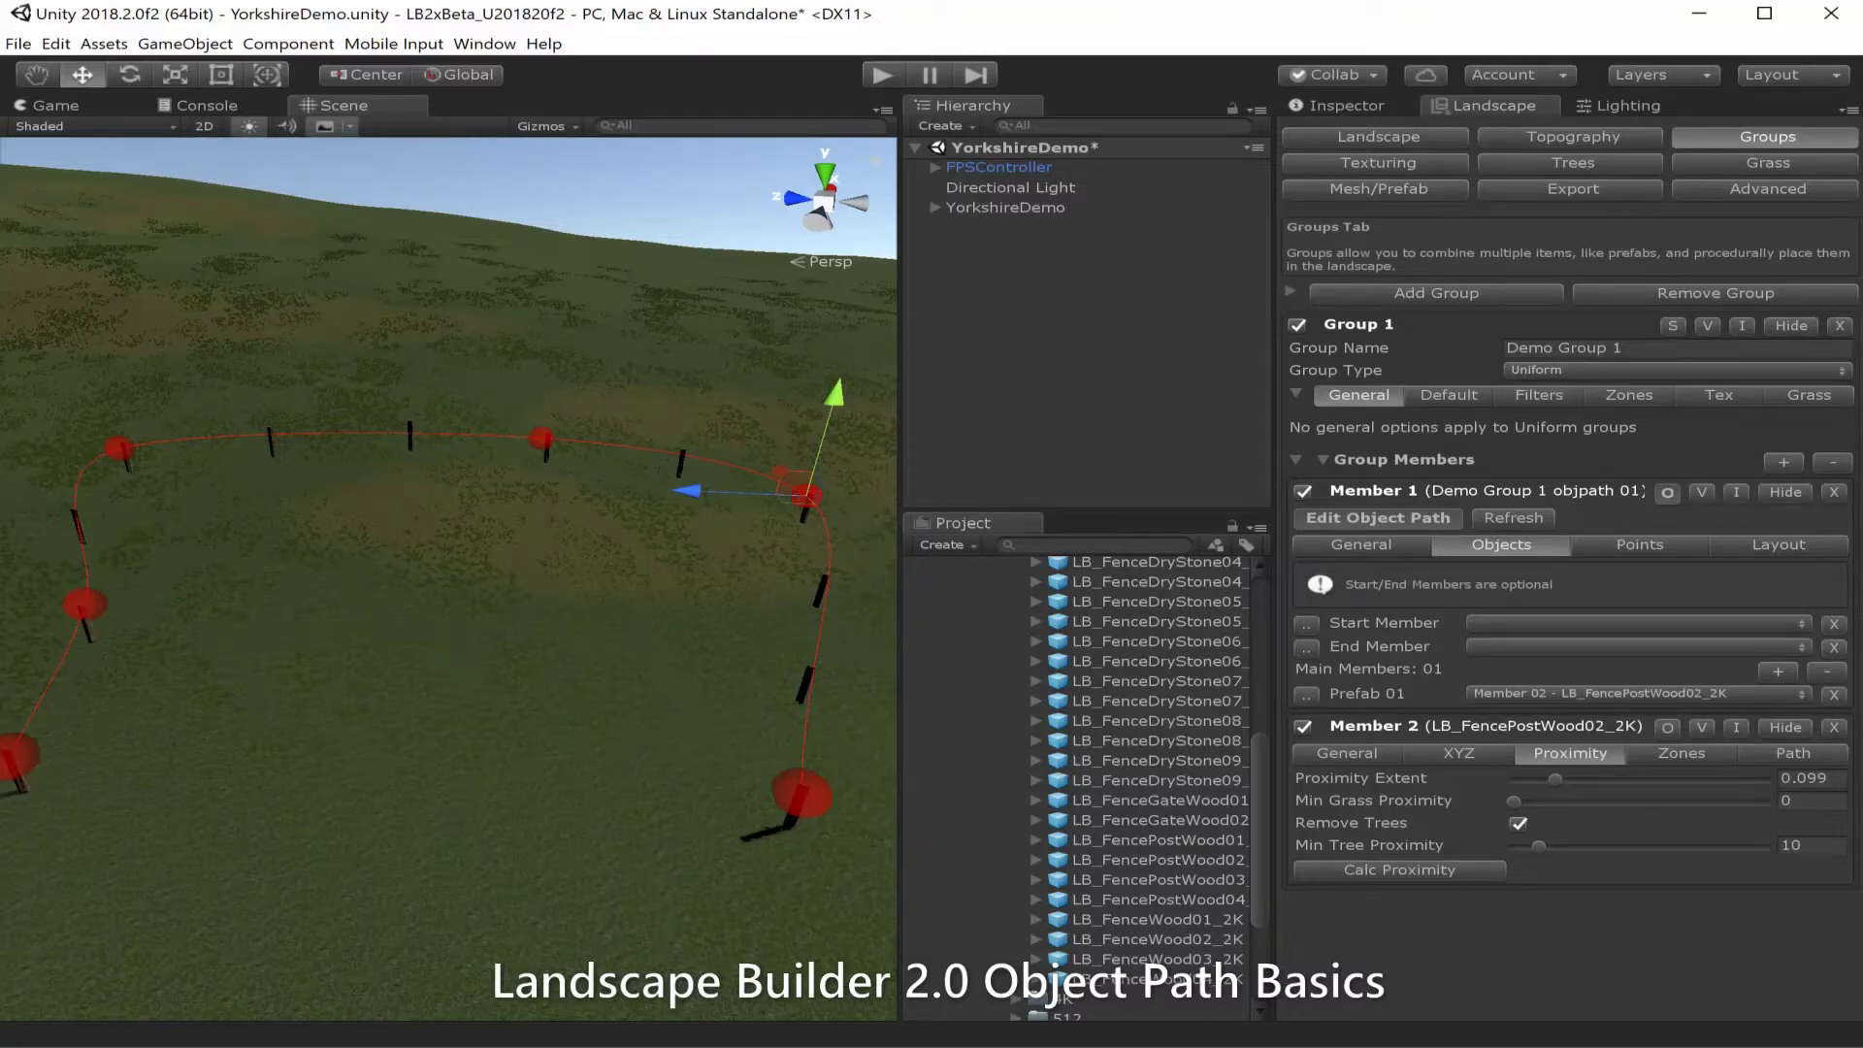
Set the object path's layout Spacing Distance to 3.
scroll(448, 579, down, 2)
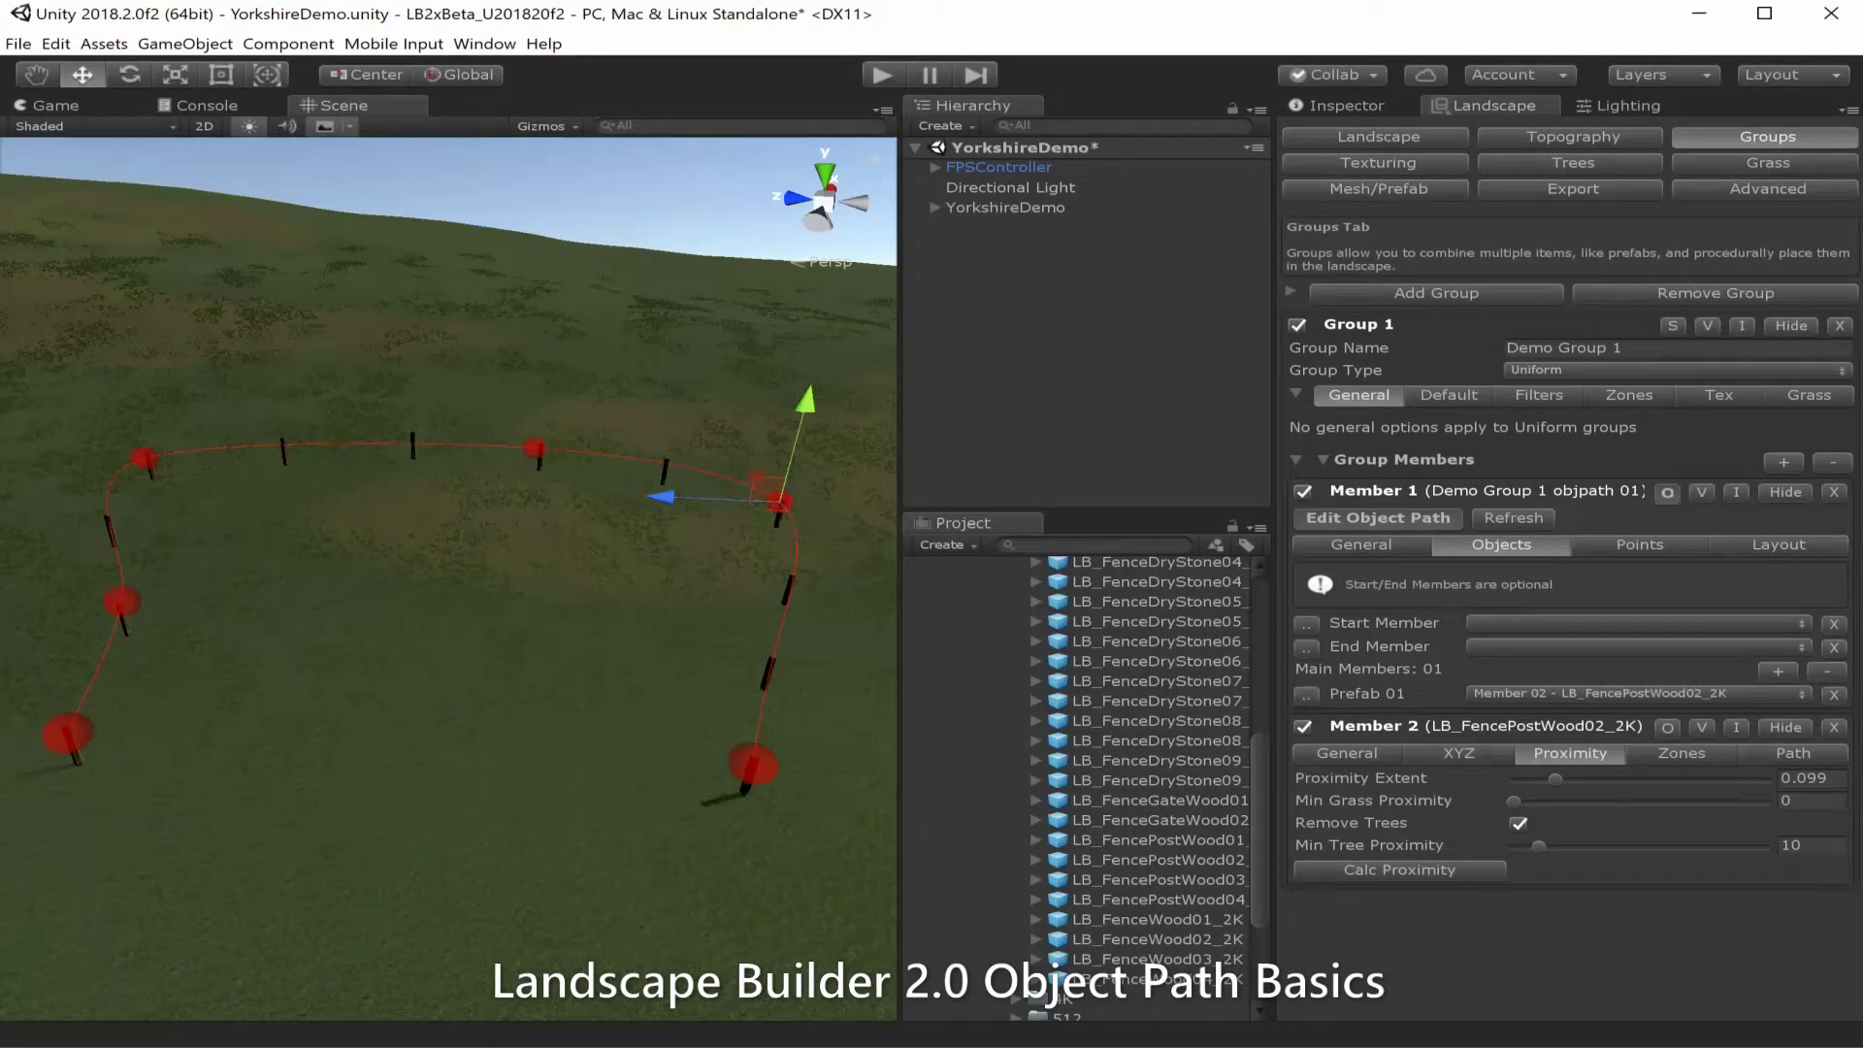
click(1778, 546)
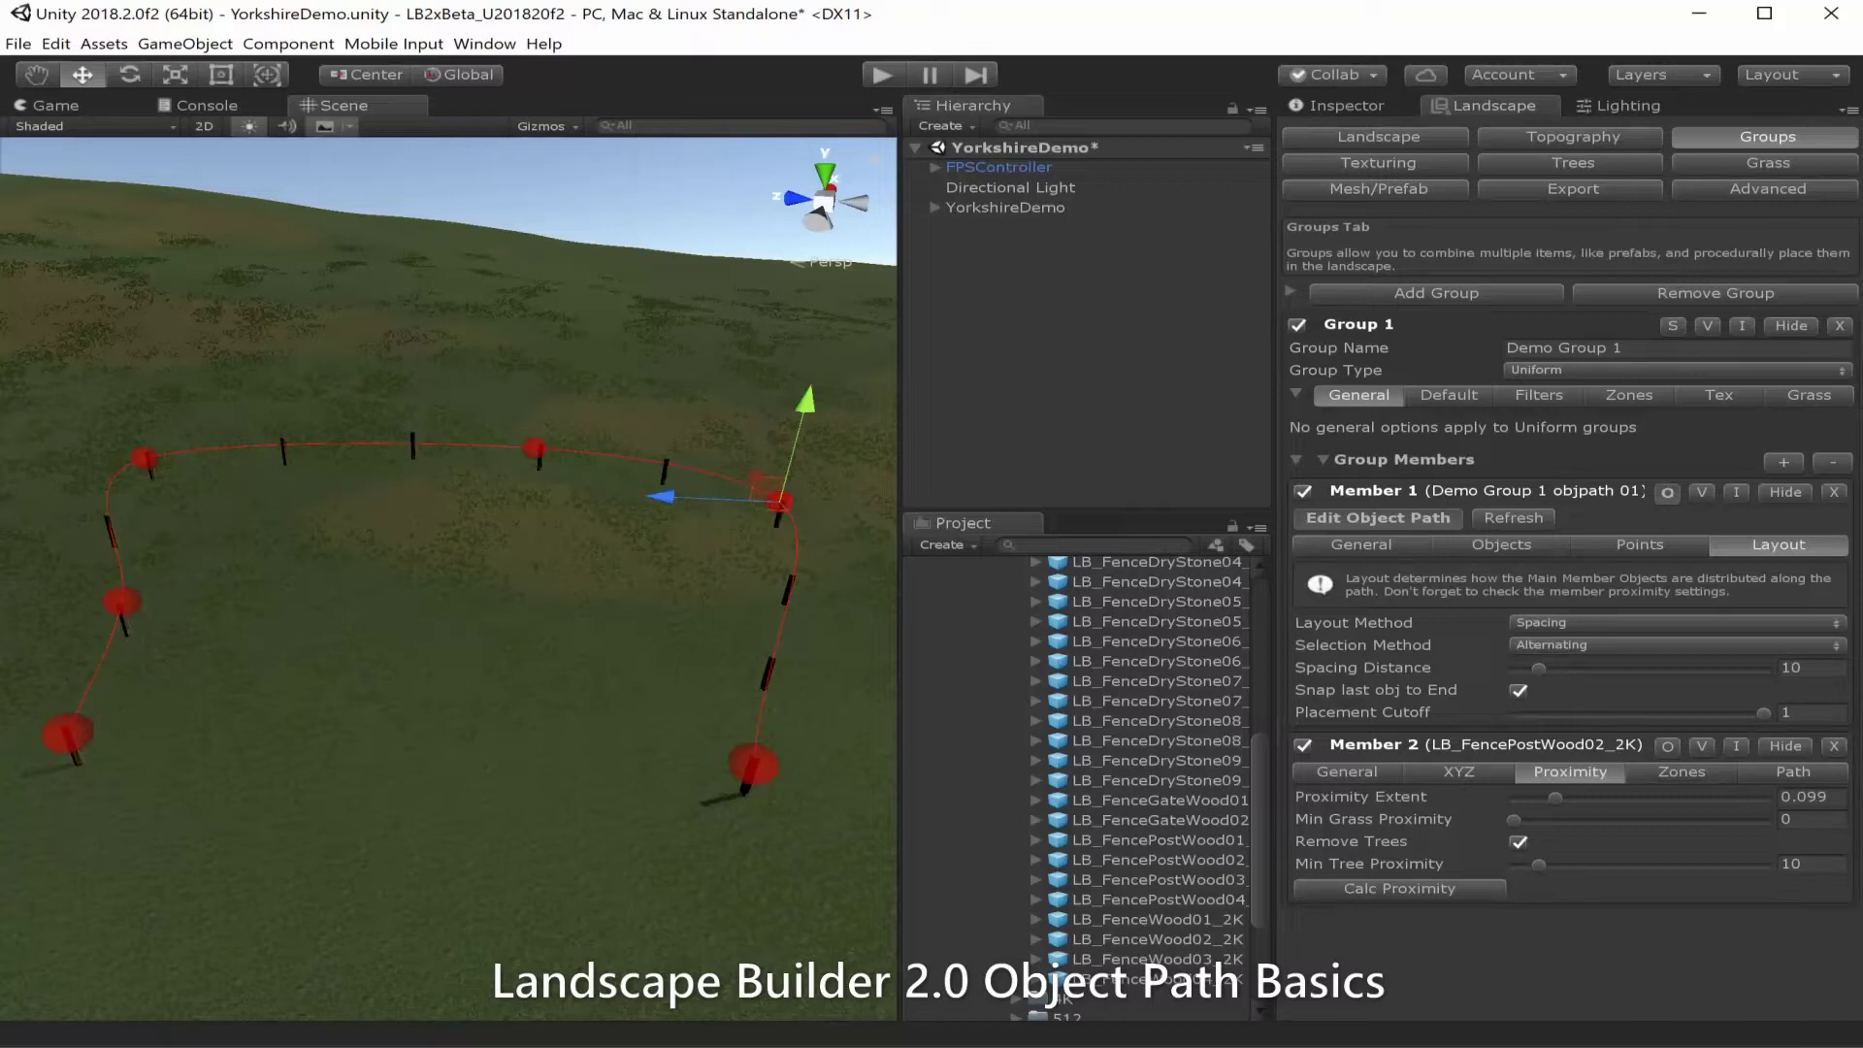
mouse_move(1363, 669)
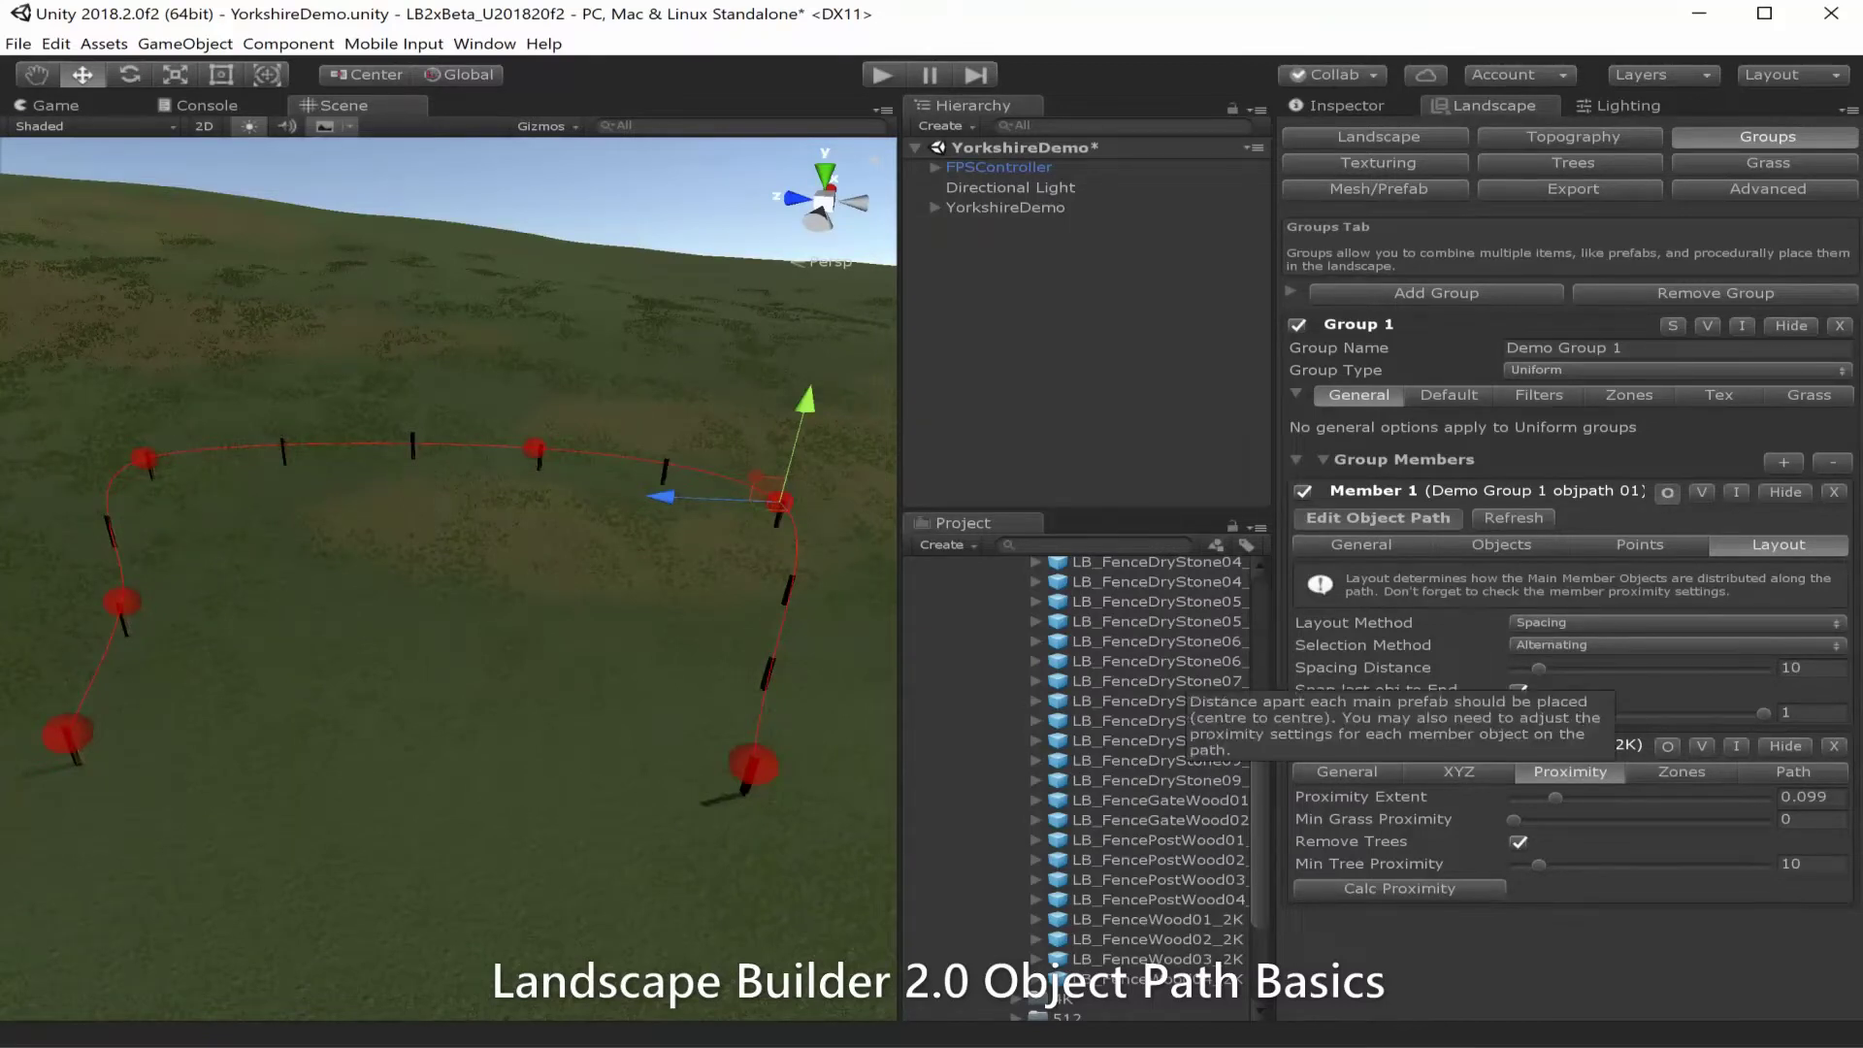
click(1807, 668)
text(3)
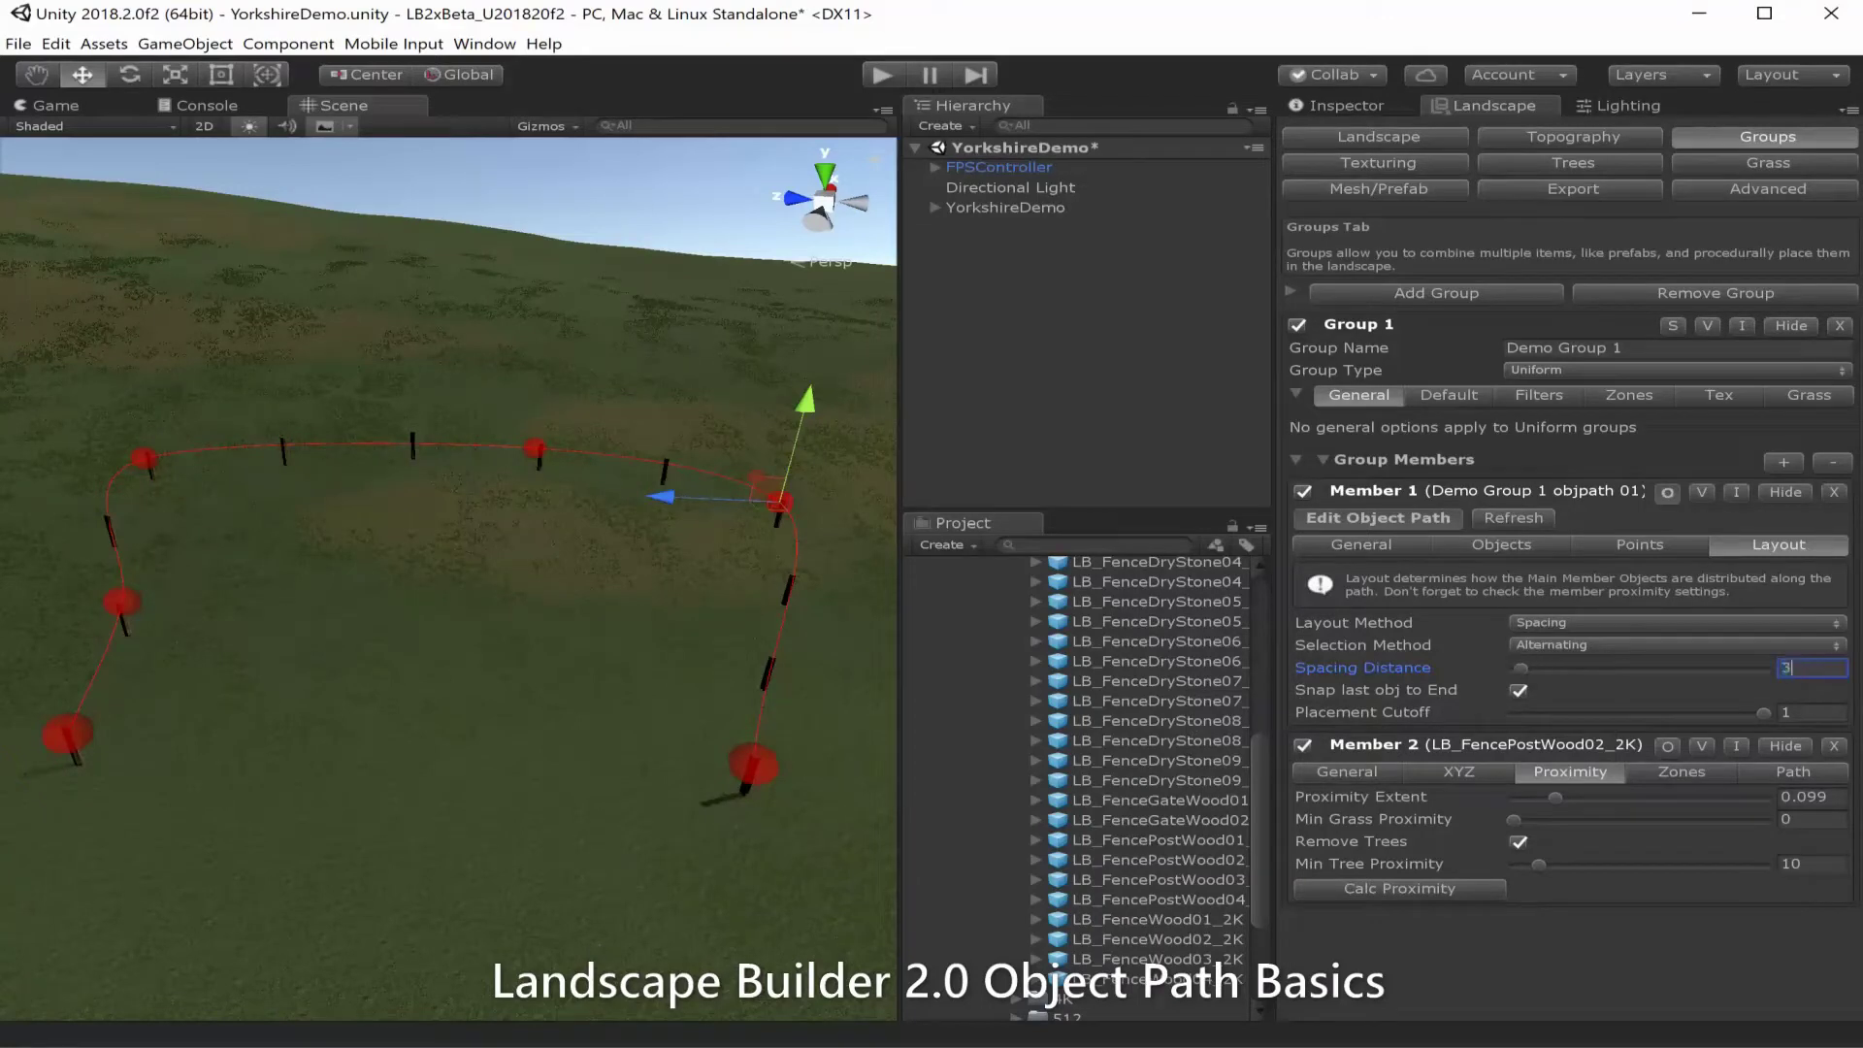
Apply the spacing distance of 3 to the fence path and turn off snapping its last object to the end.
key(Return)
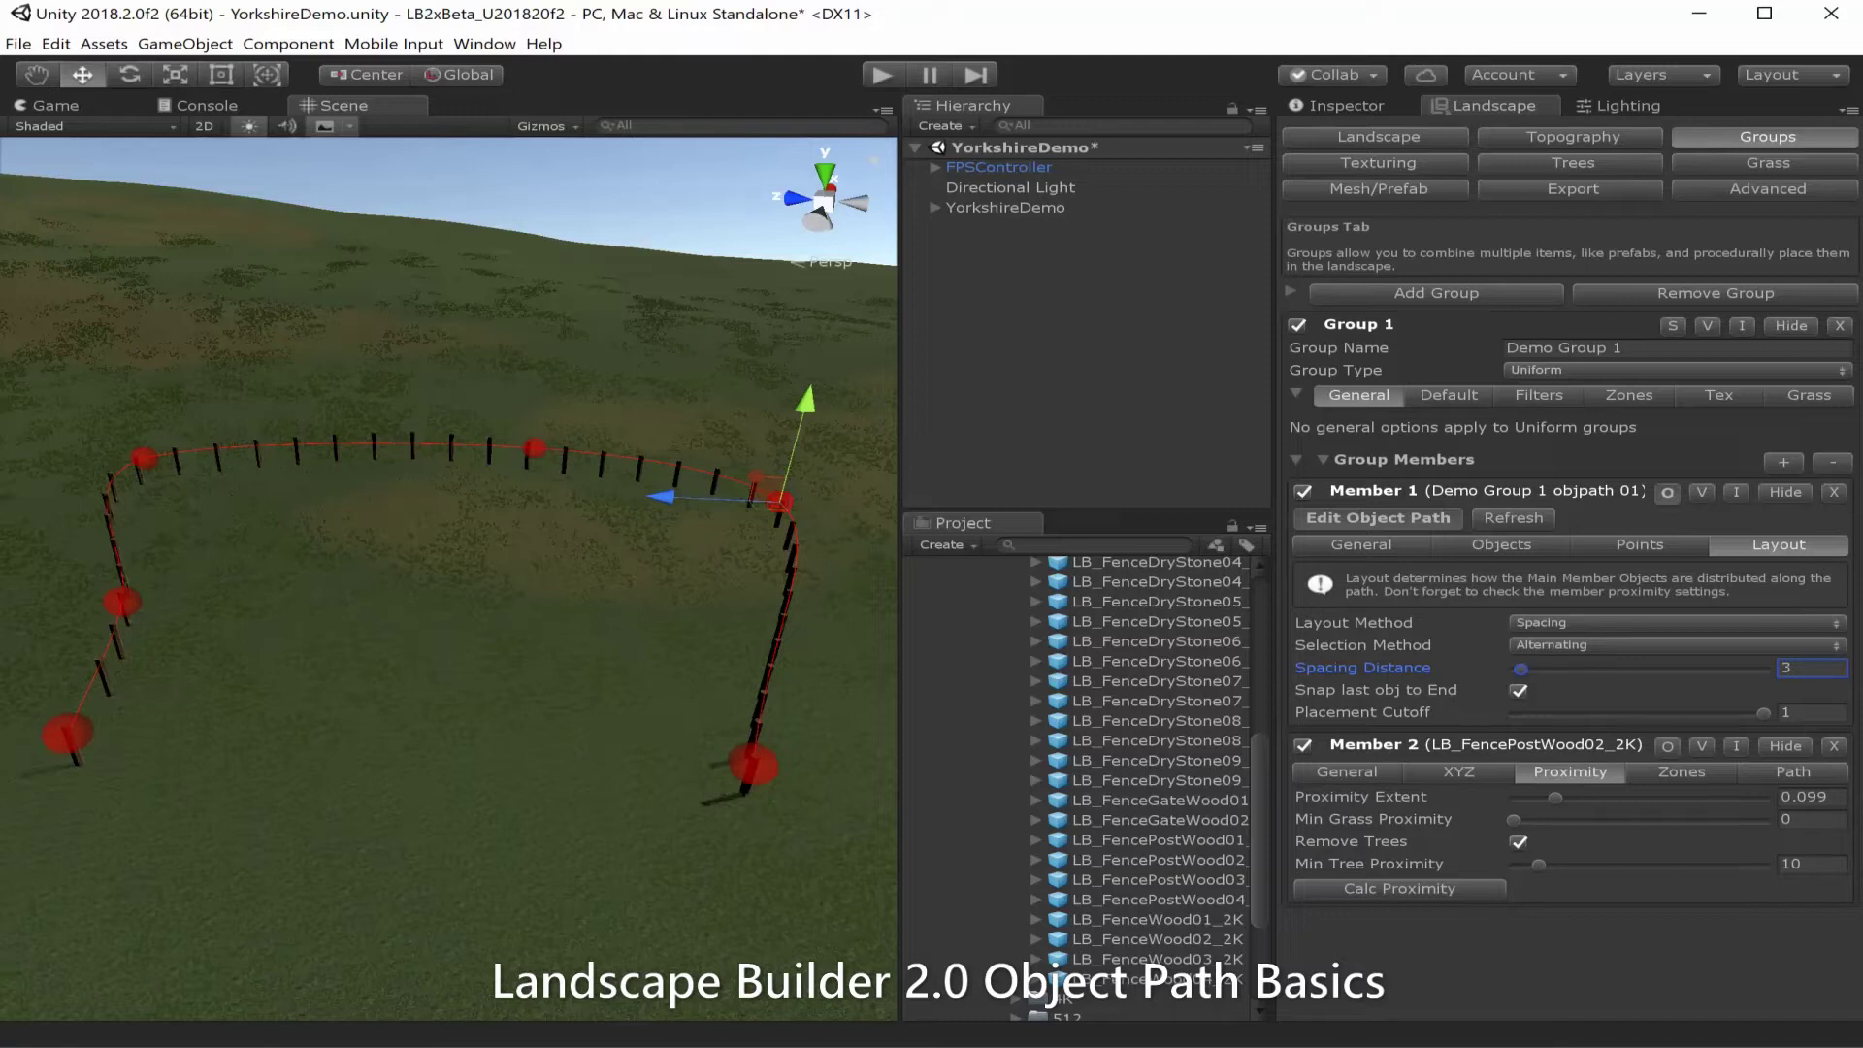
mouse_move(1376, 690)
click(1518, 691)
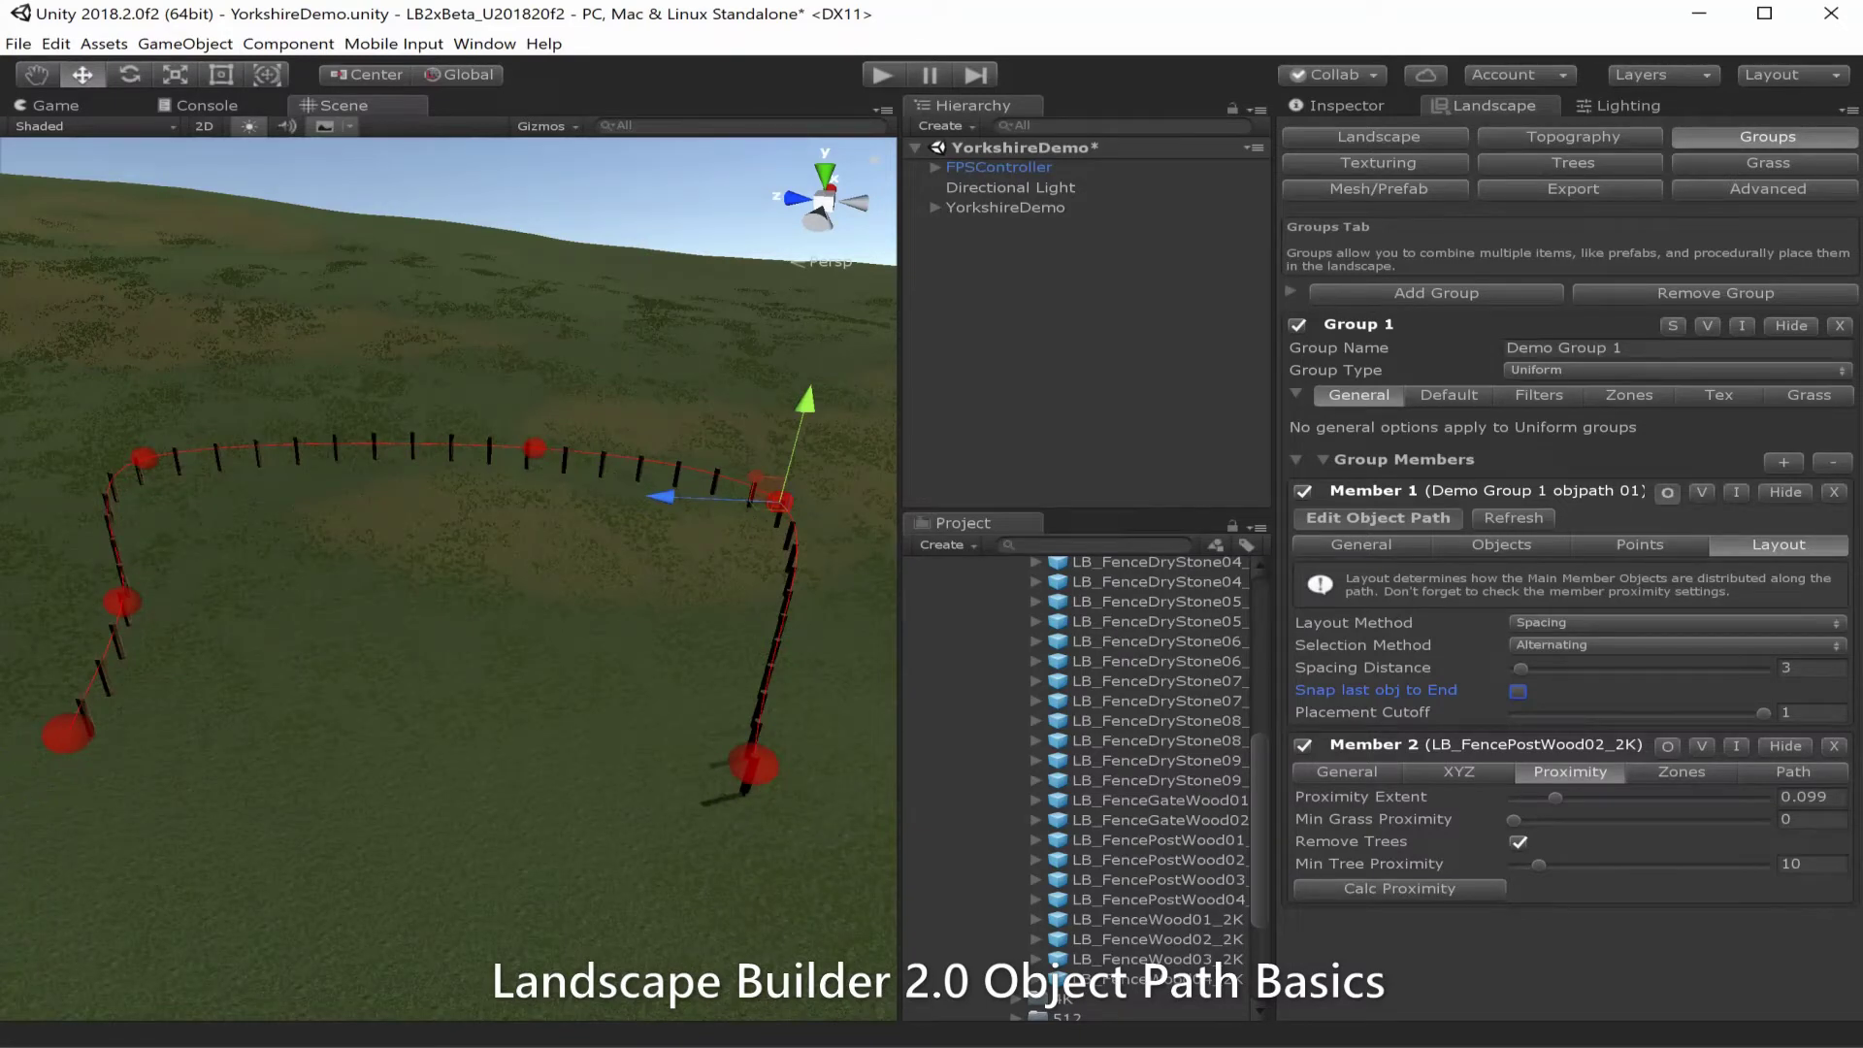
click(1611, 623)
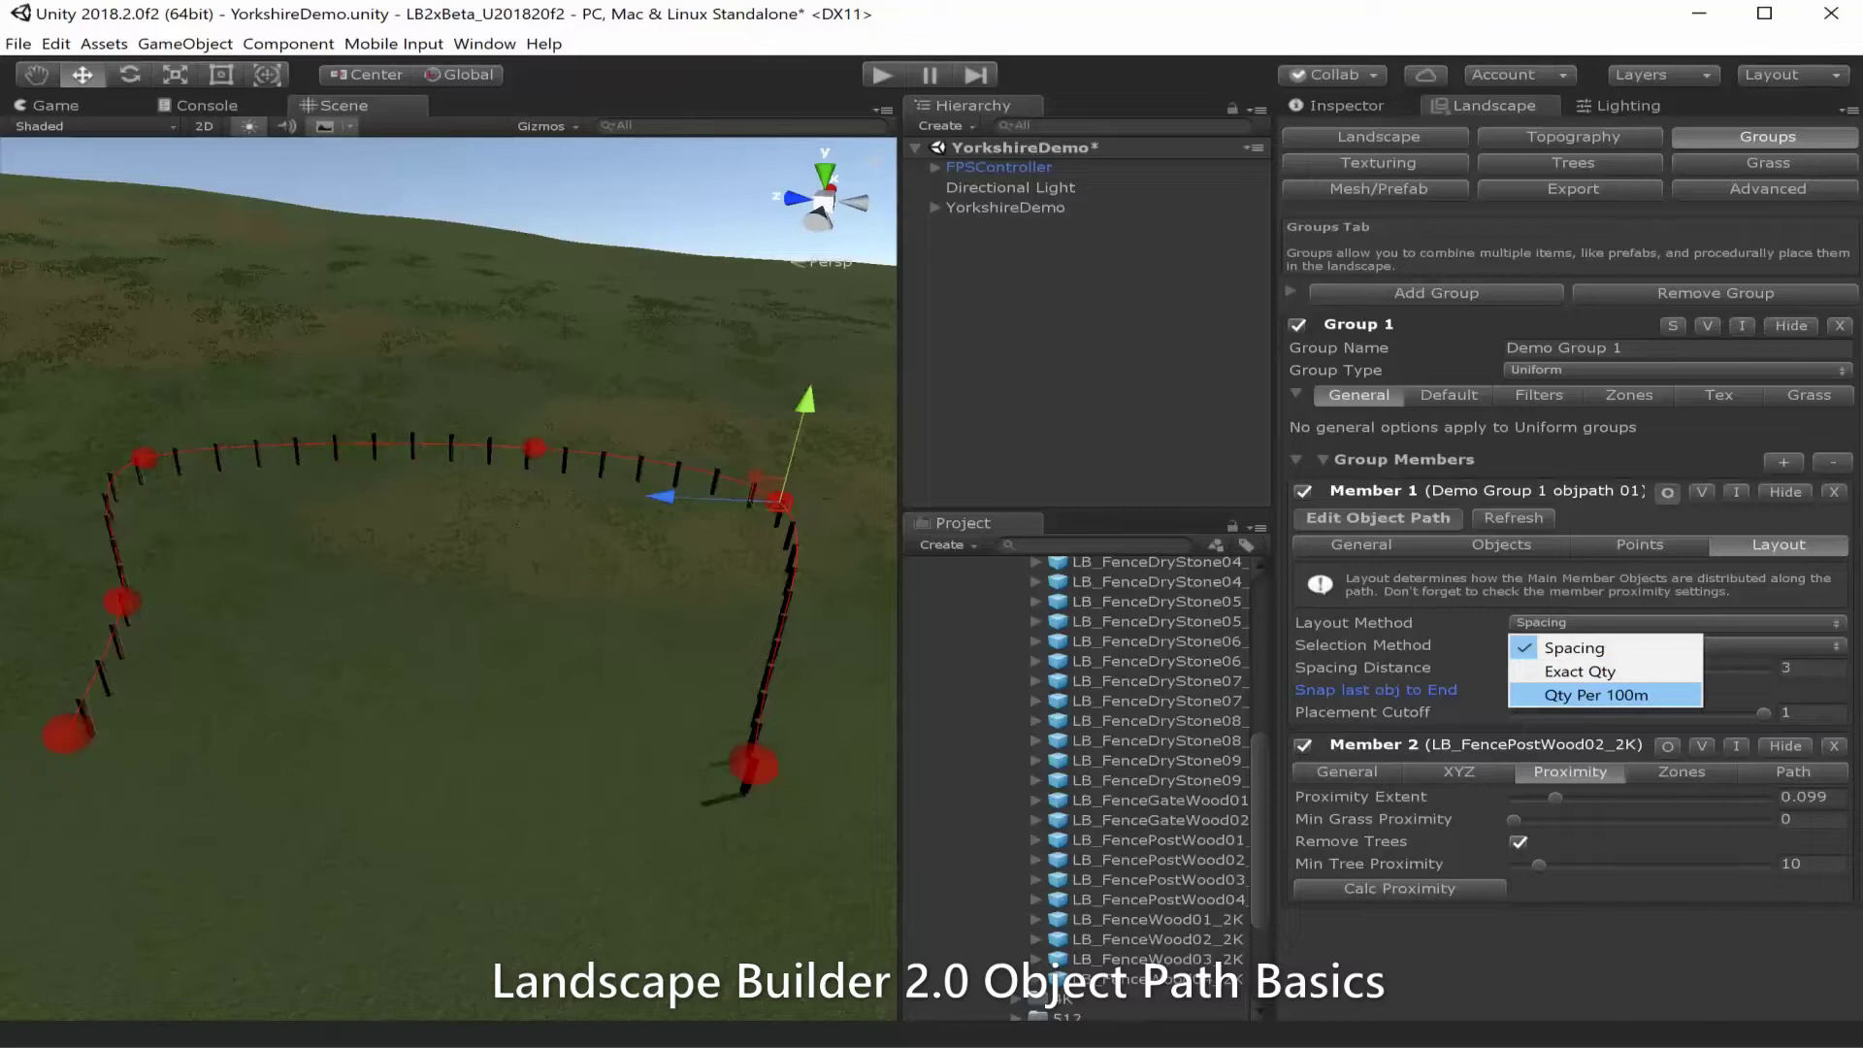
key(Escape)
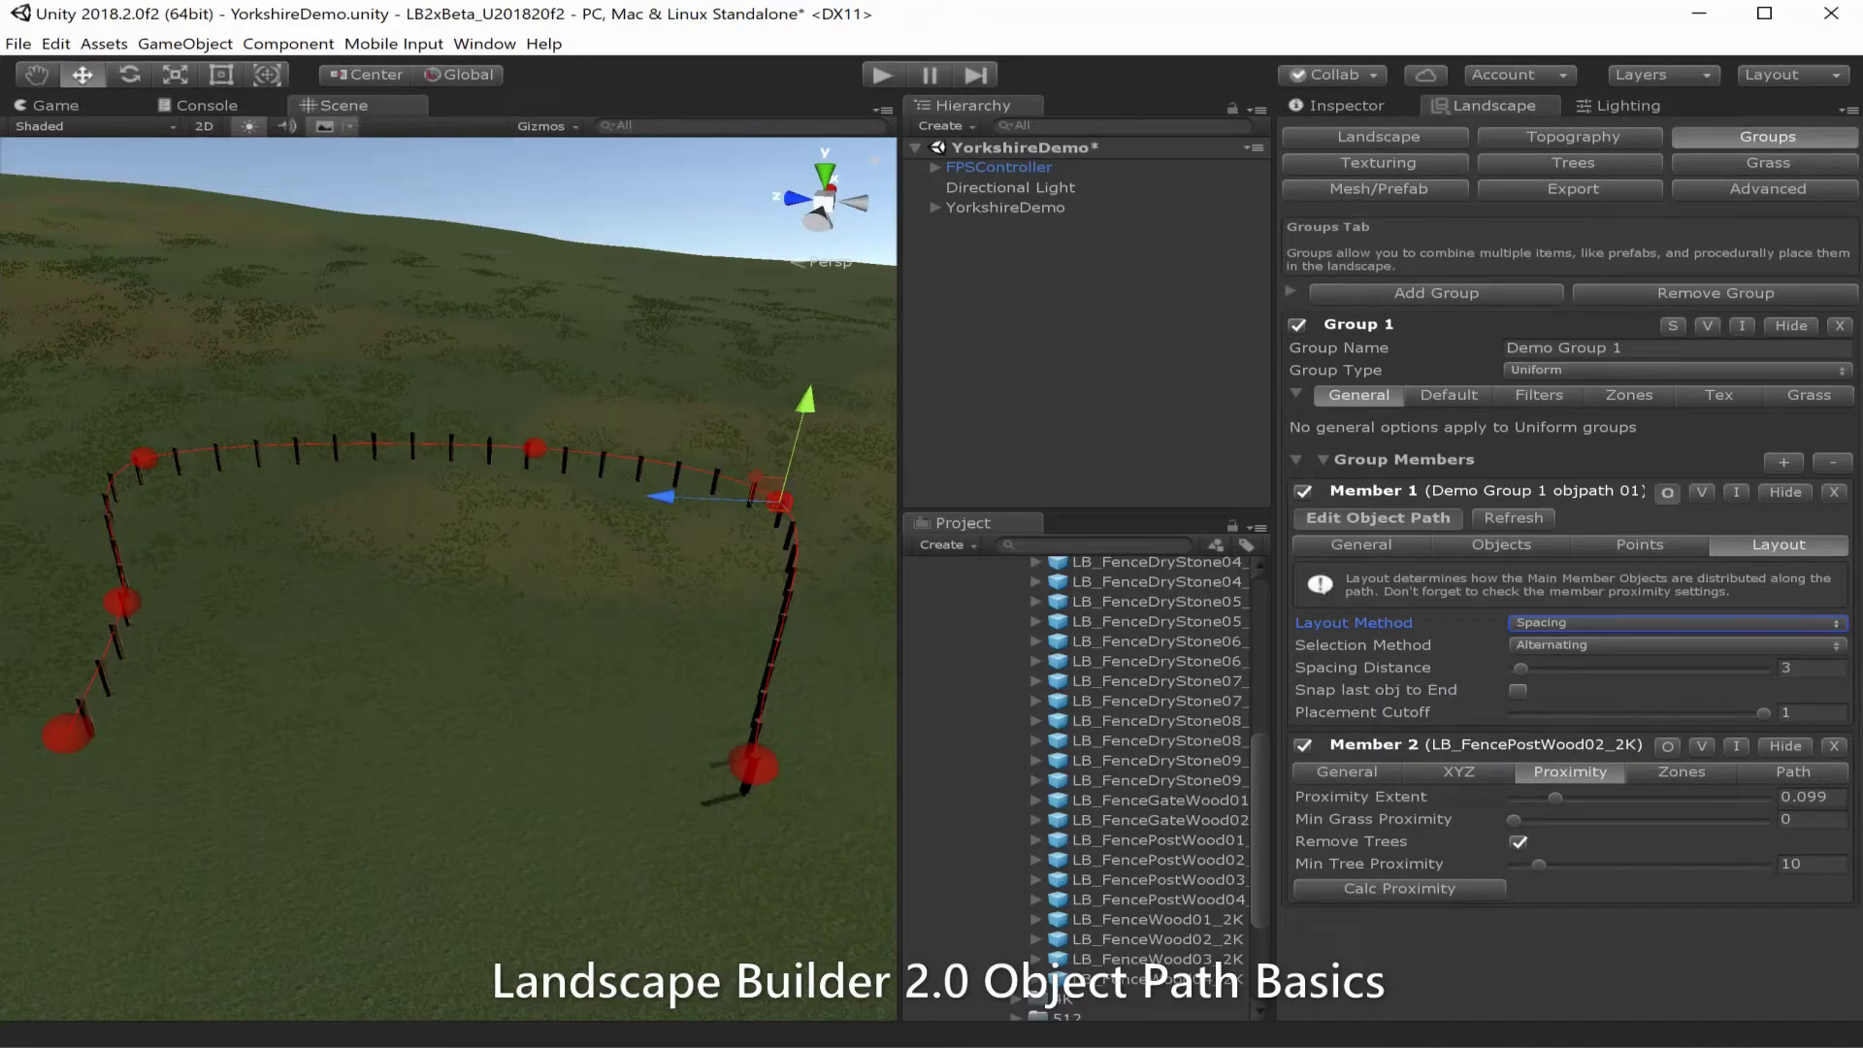
Try the fence path's Placement Cutoff at 0.778 and 0.329, refreshing the path each time, and restore it to 1.
drag(1763, 713, 1708, 714)
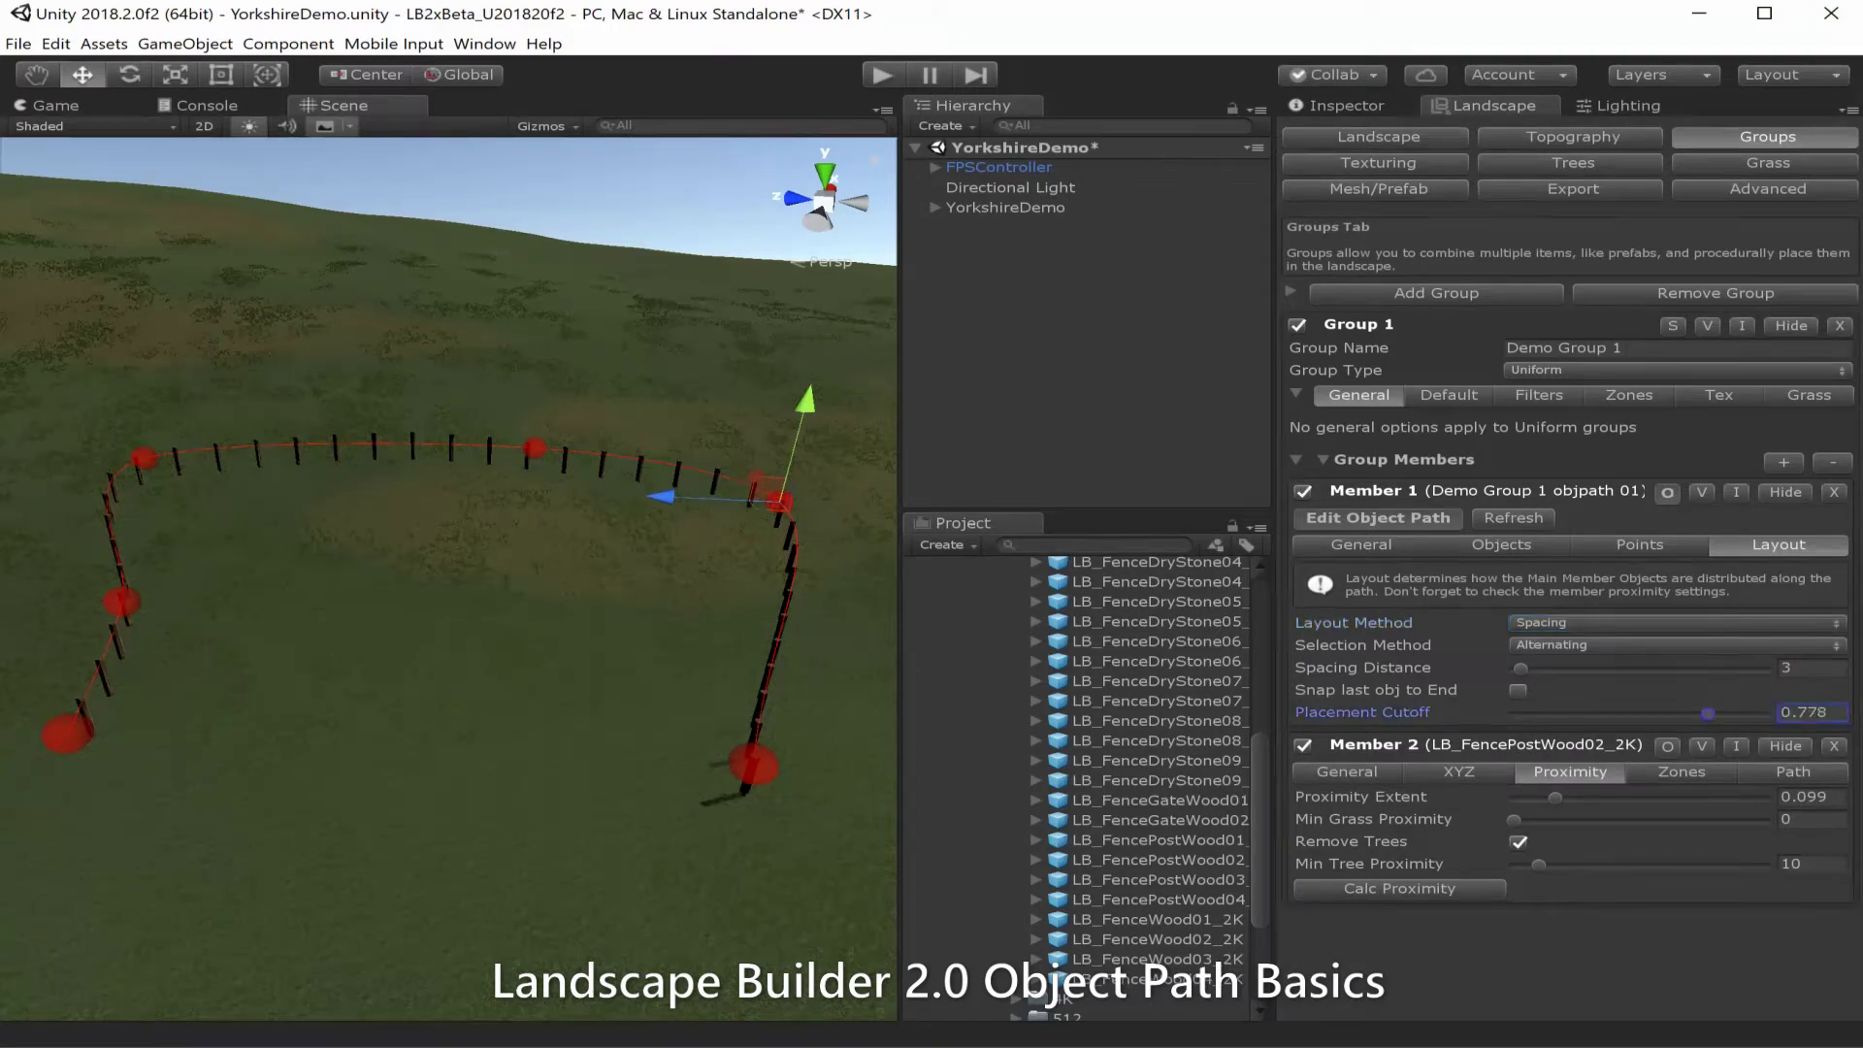
click(1513, 518)
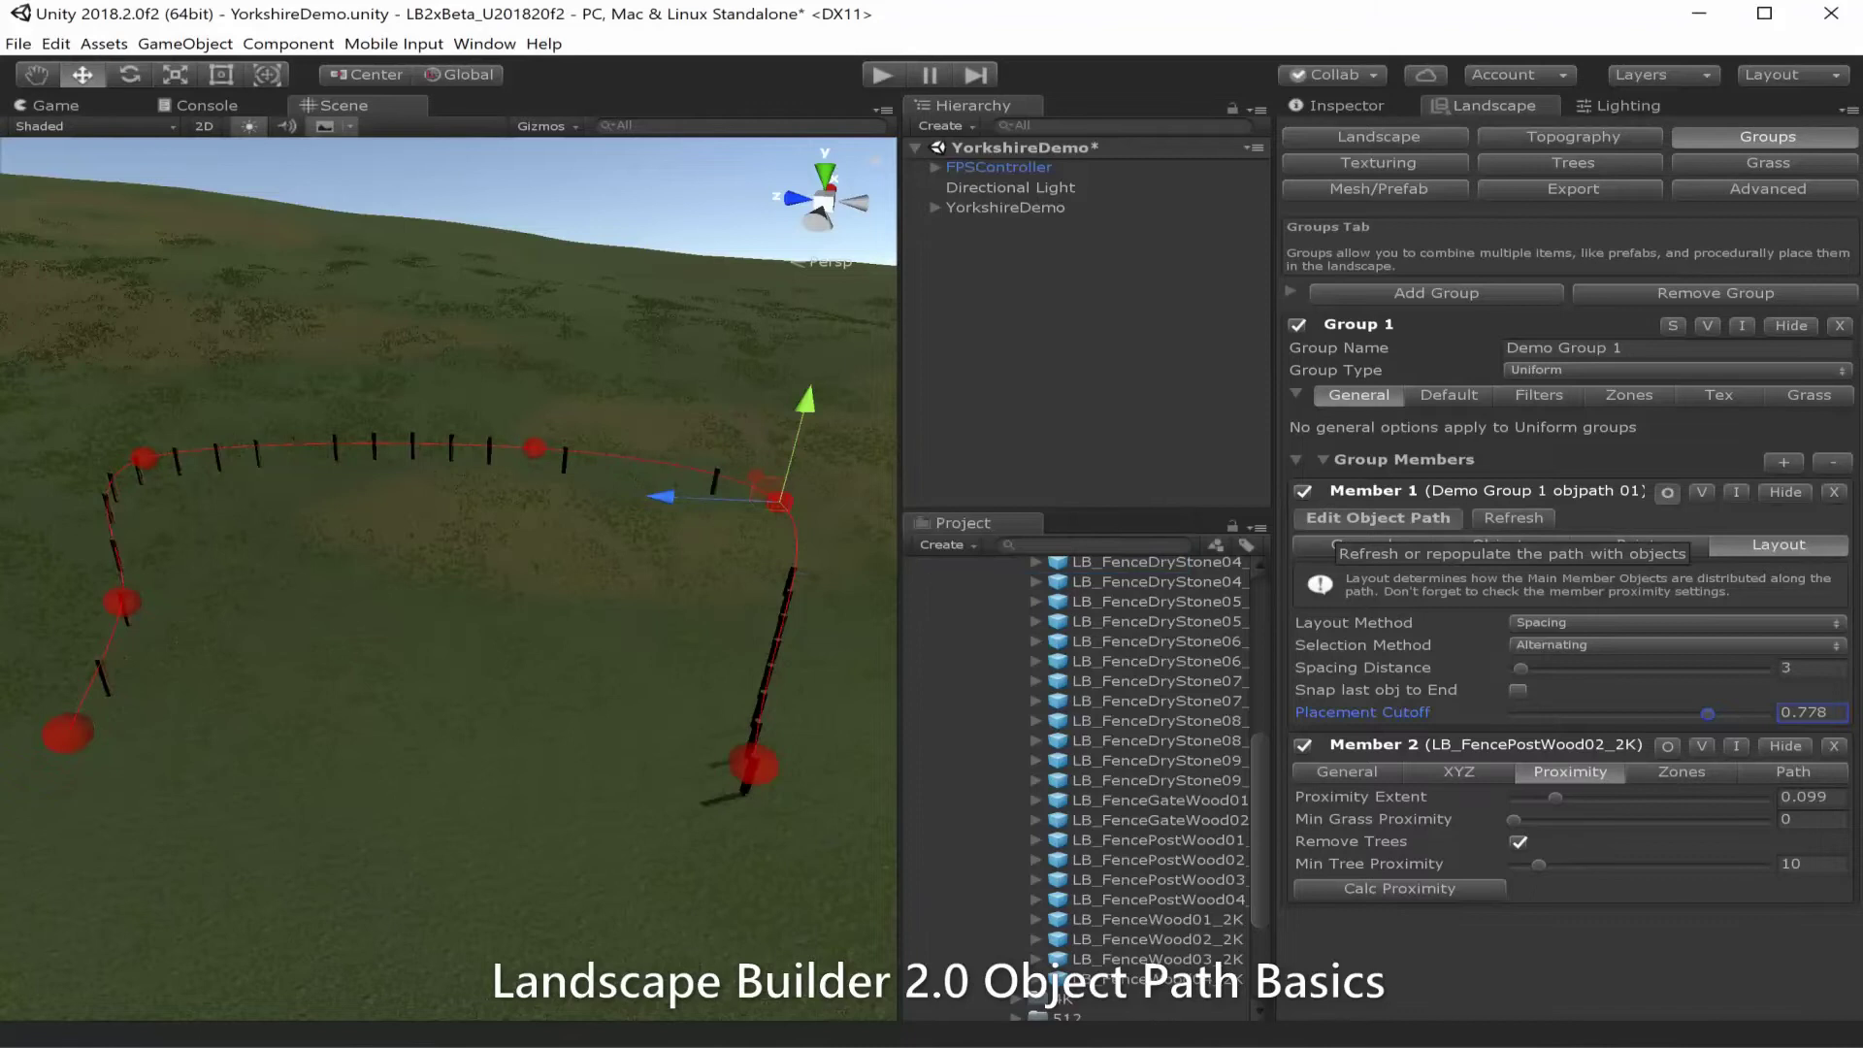
drag(1708, 713, 1593, 713)
right_click(776, 521)
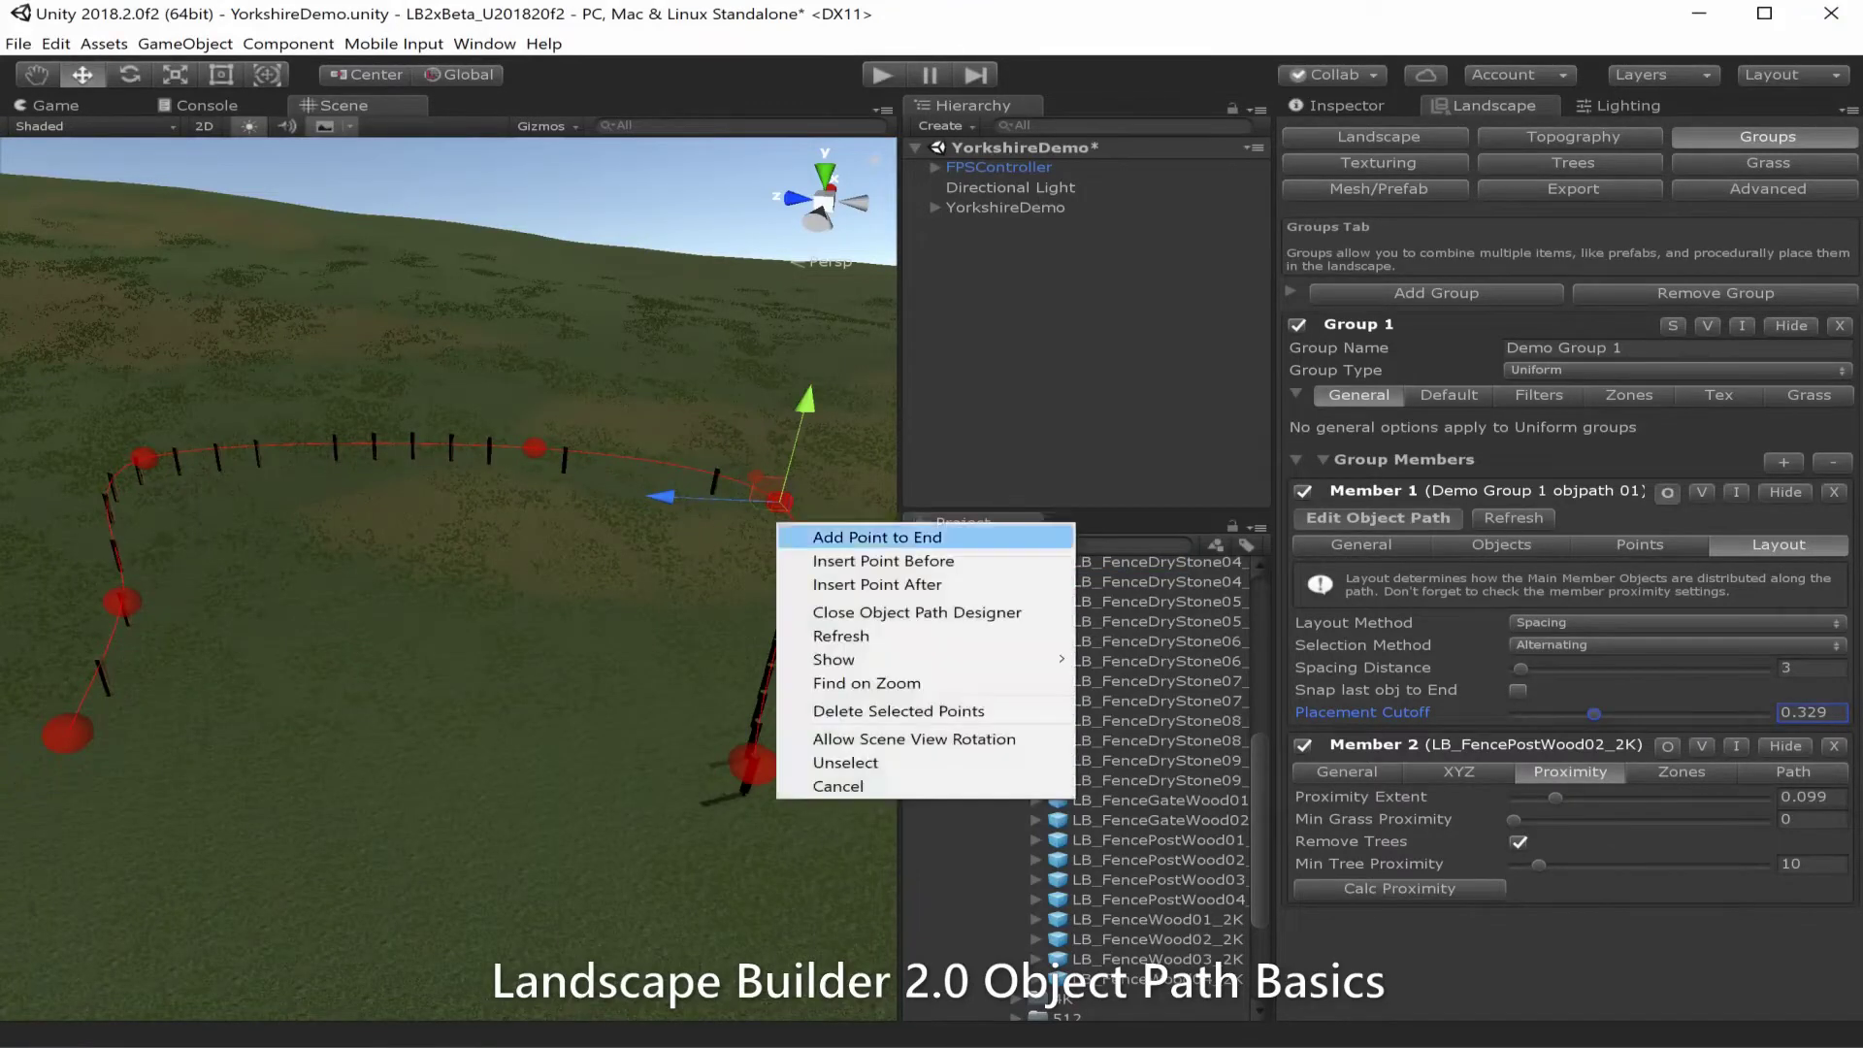
click(825, 632)
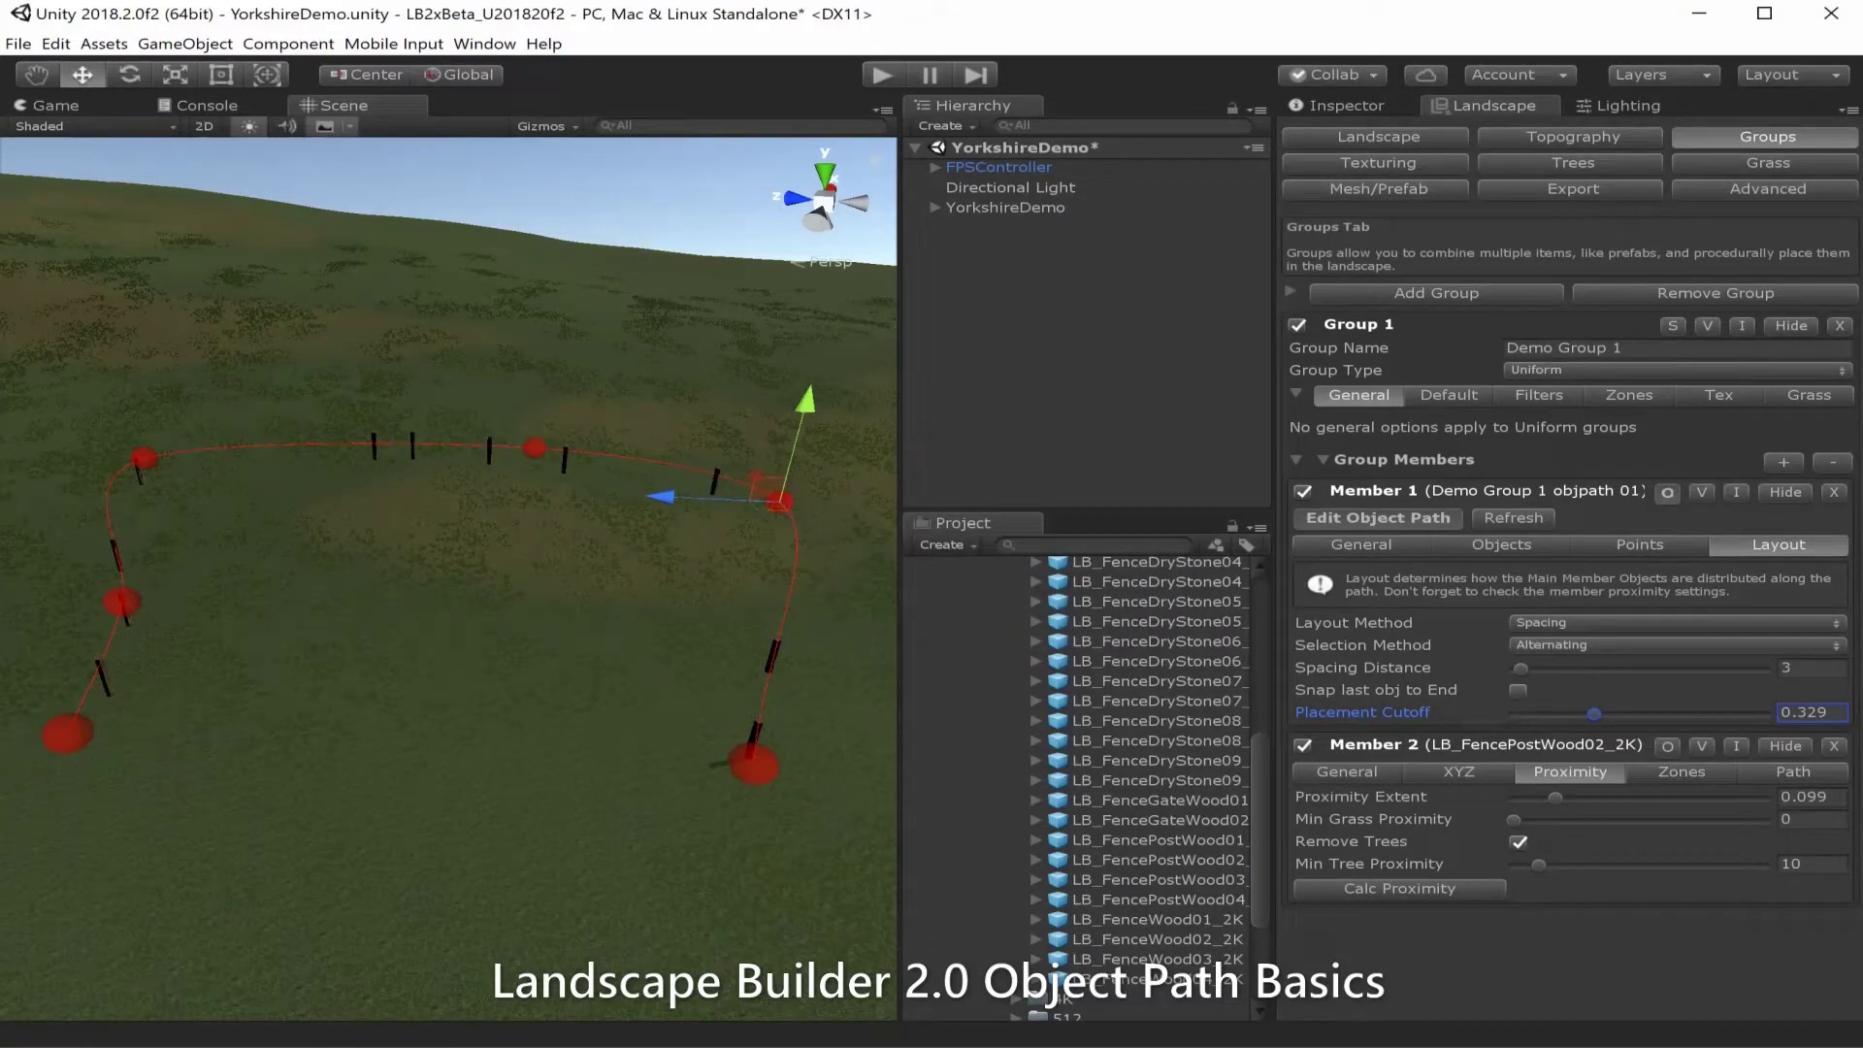
drag(1593, 713, 1764, 713)
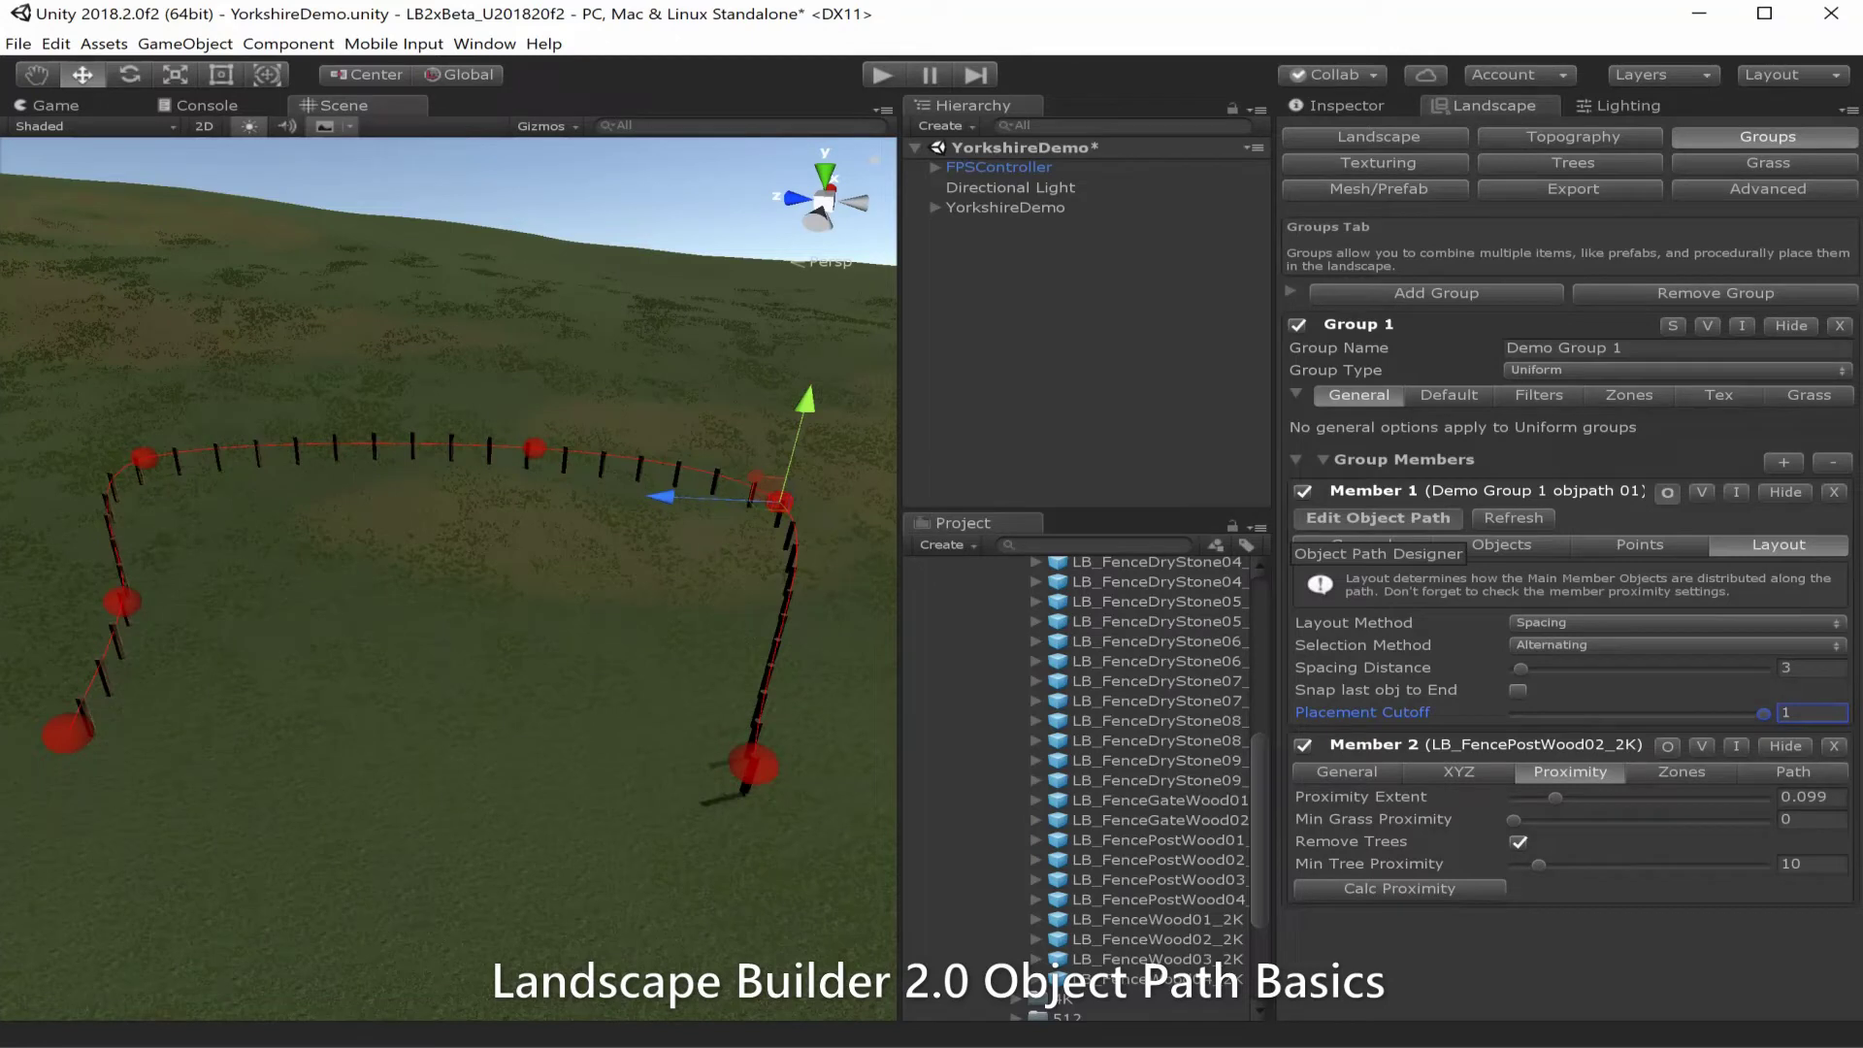
Save the scene, populate the landscape with the groups and reopen the fence's object path for editing.
key(ctrl+s)
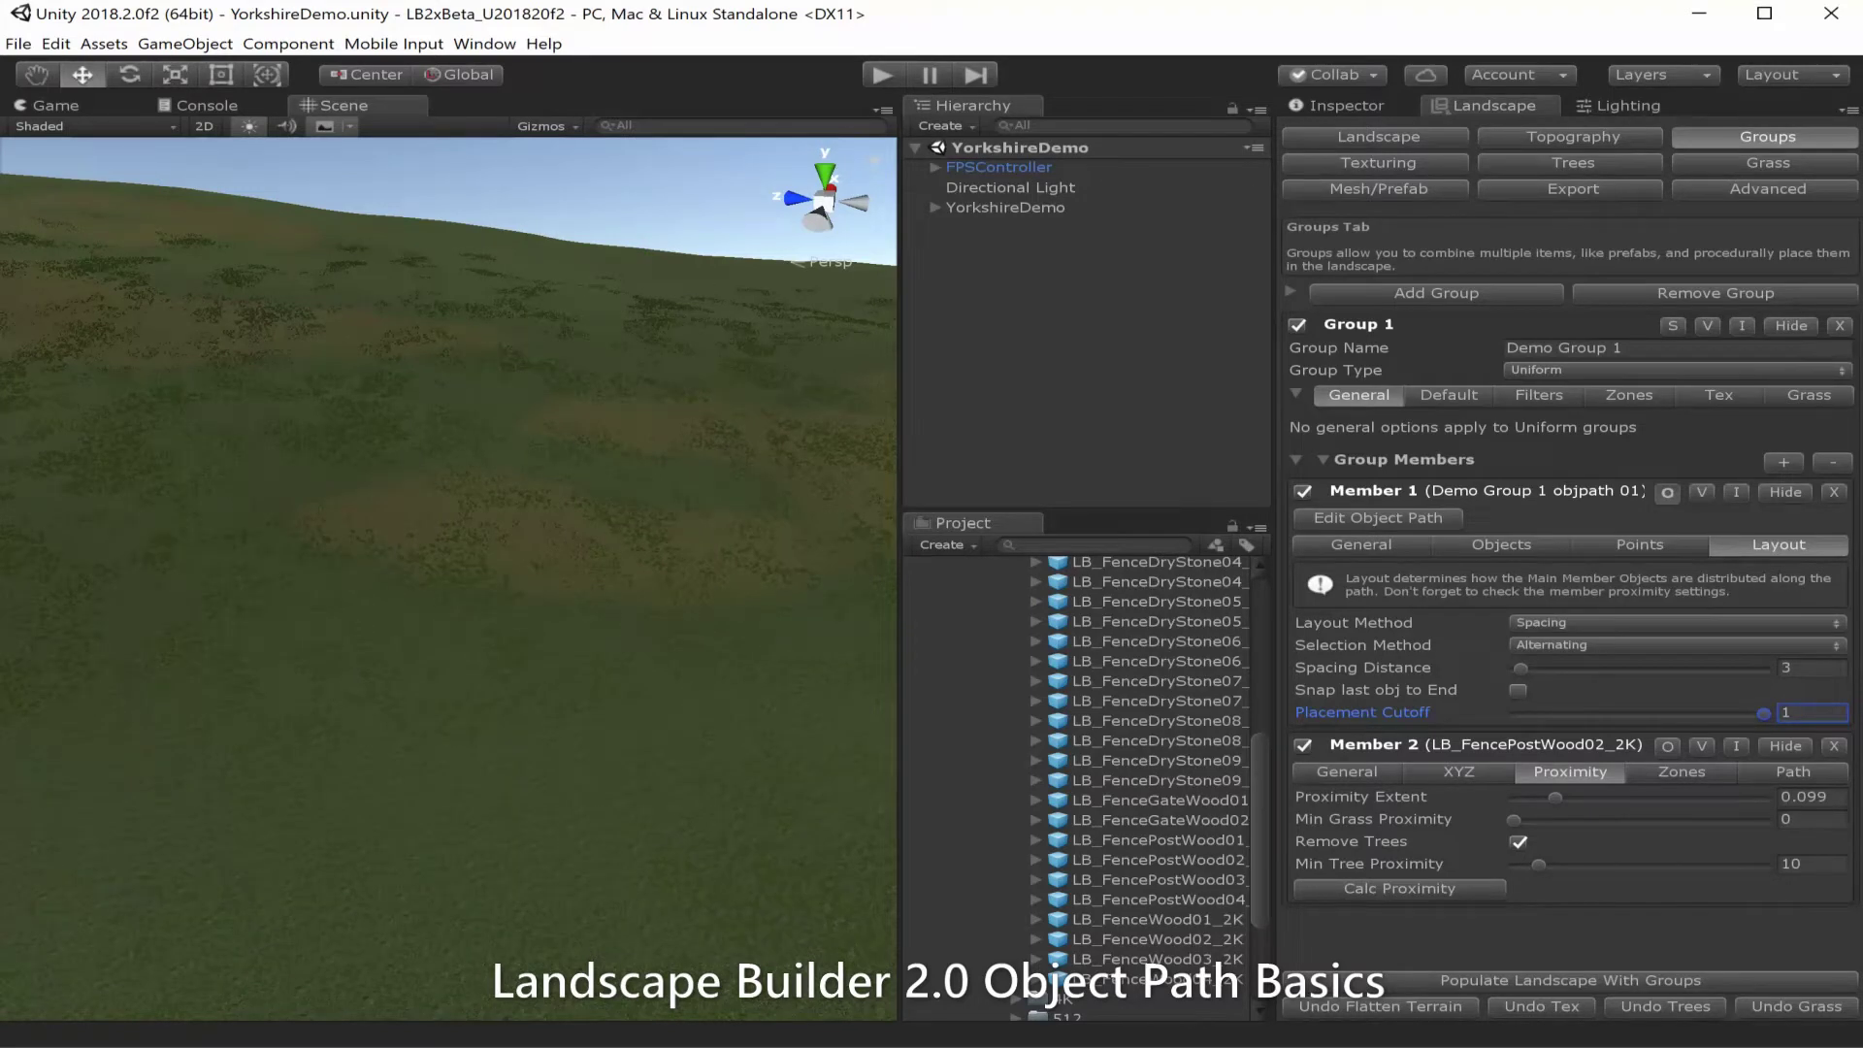
click(1570, 981)
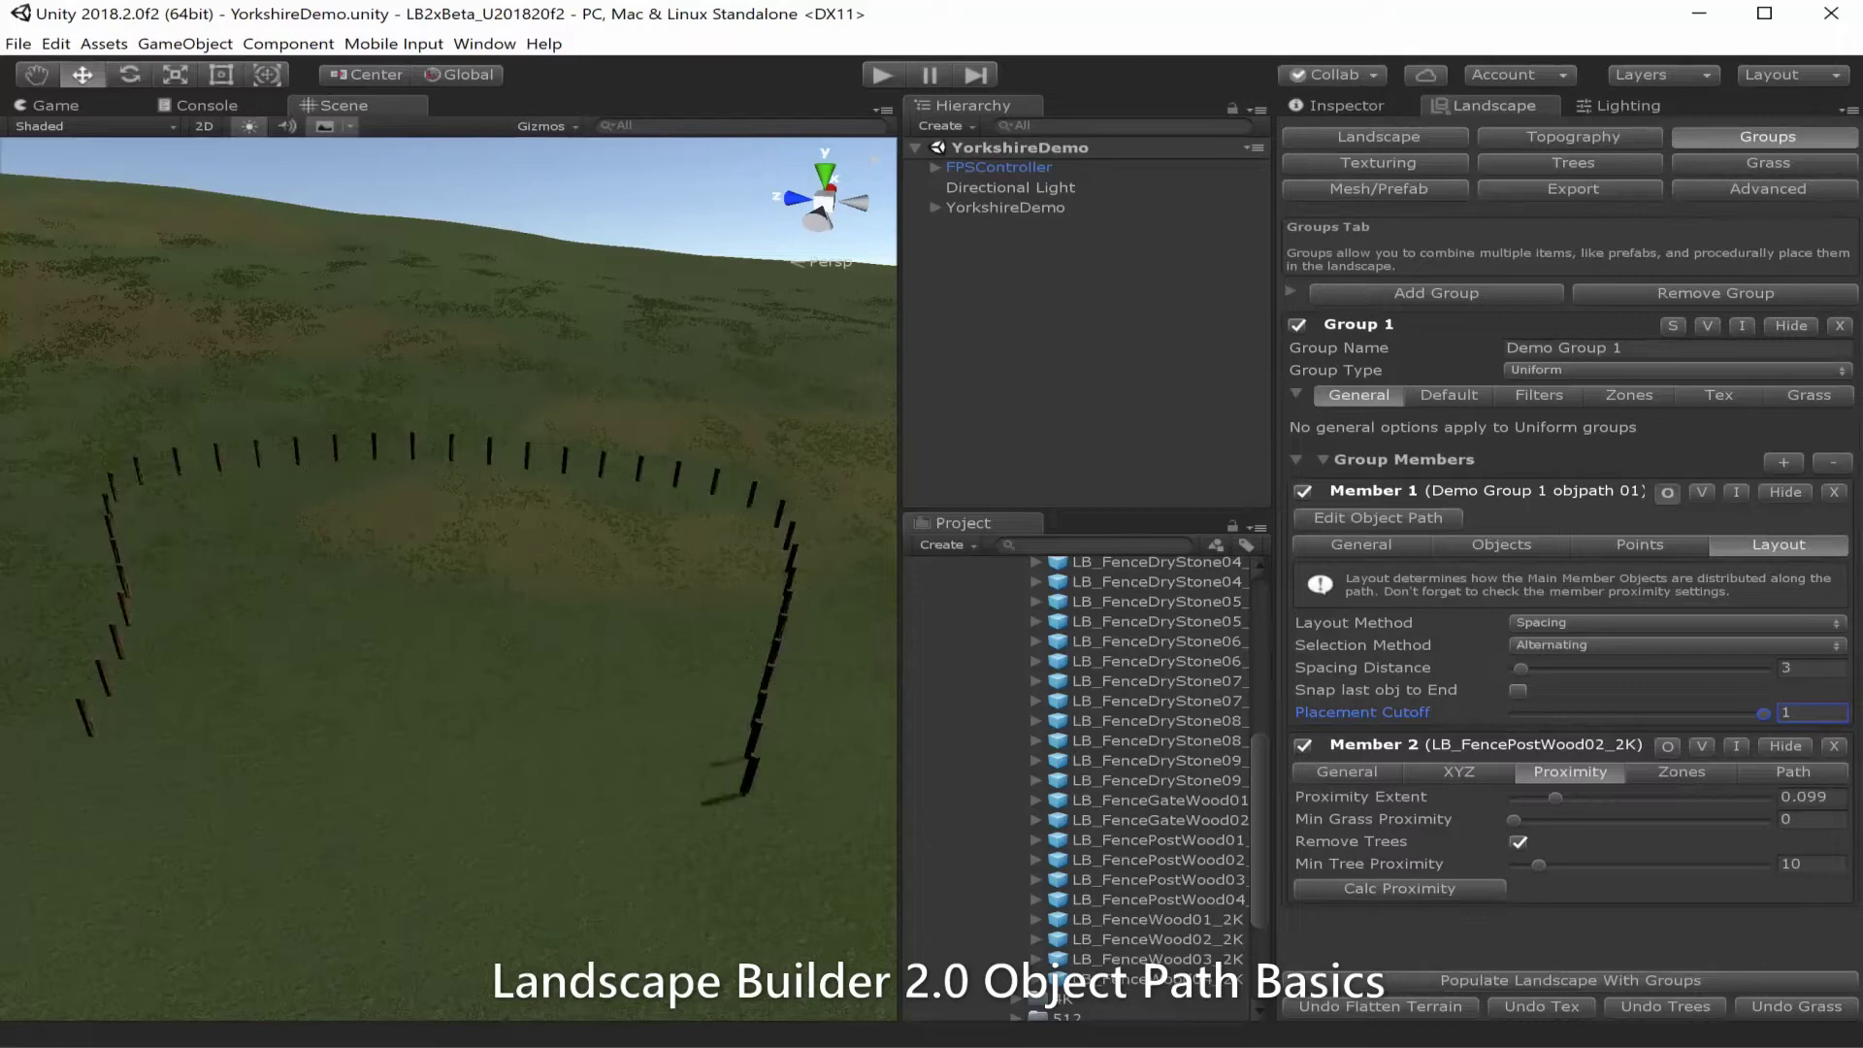
click(1378, 518)
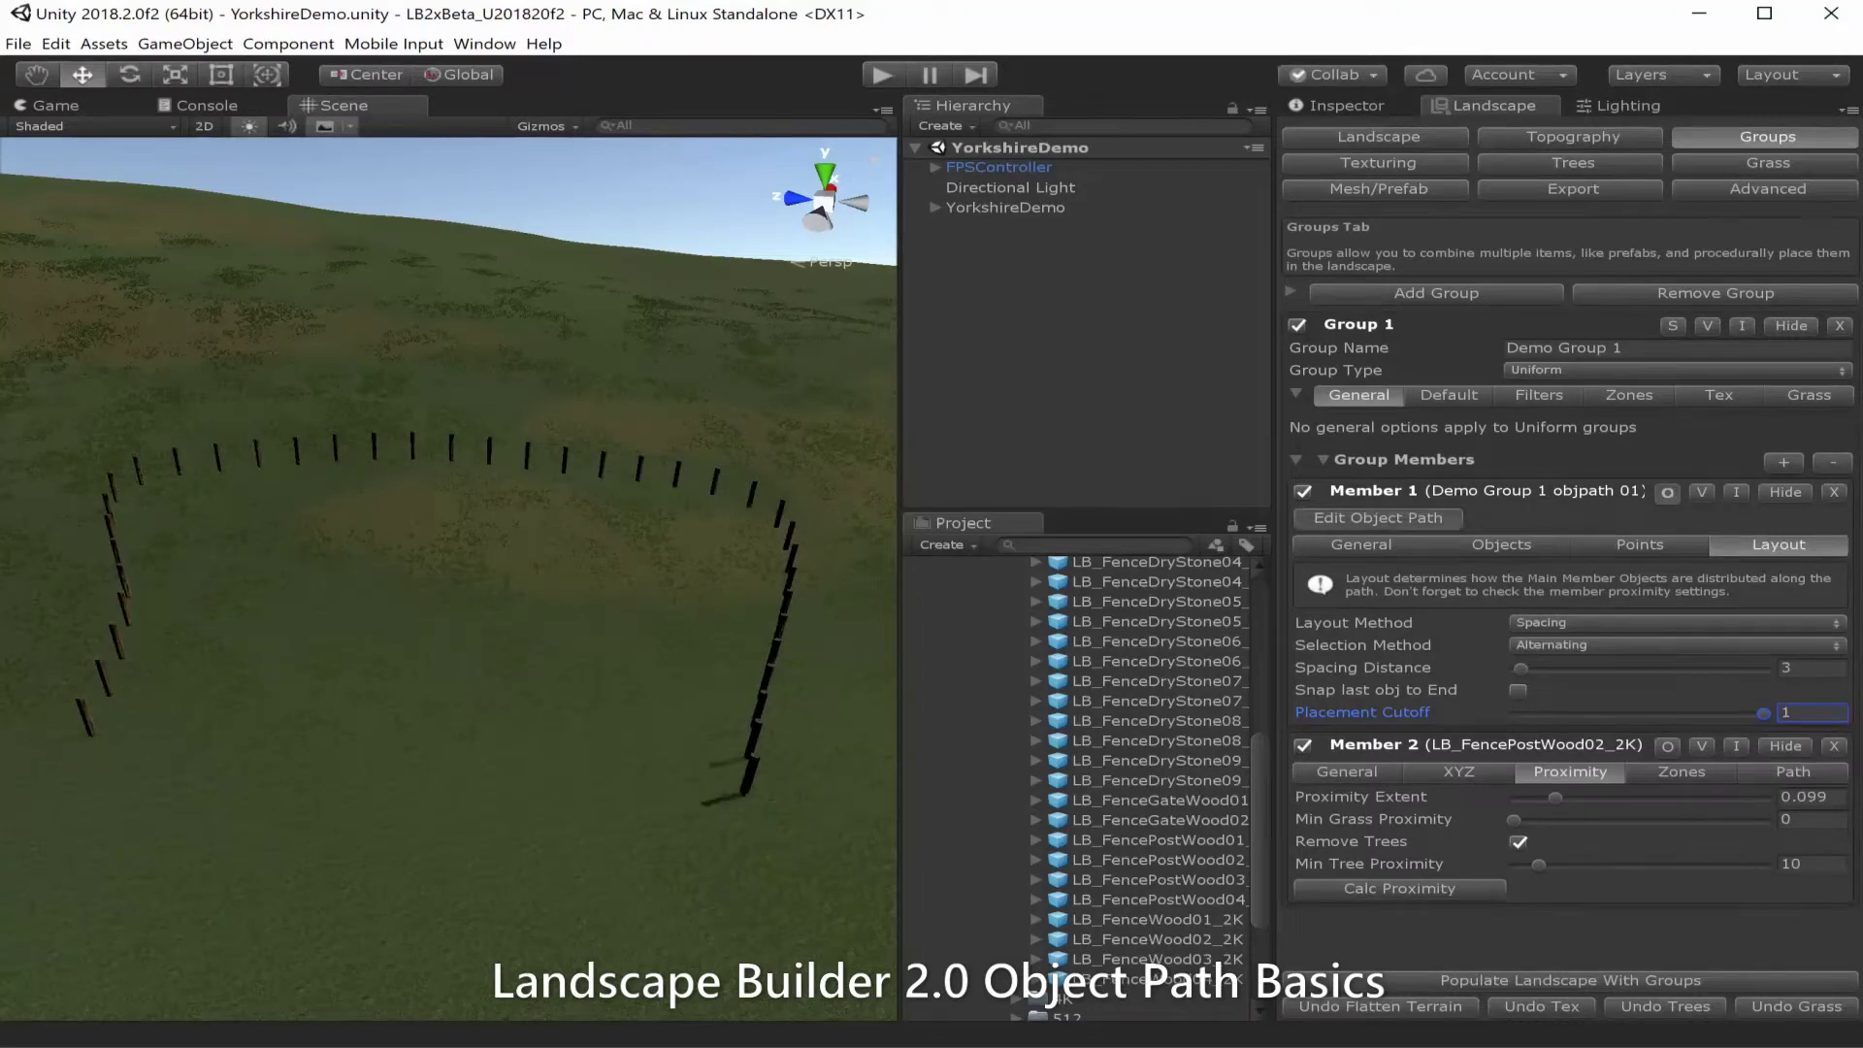
click(1513, 518)
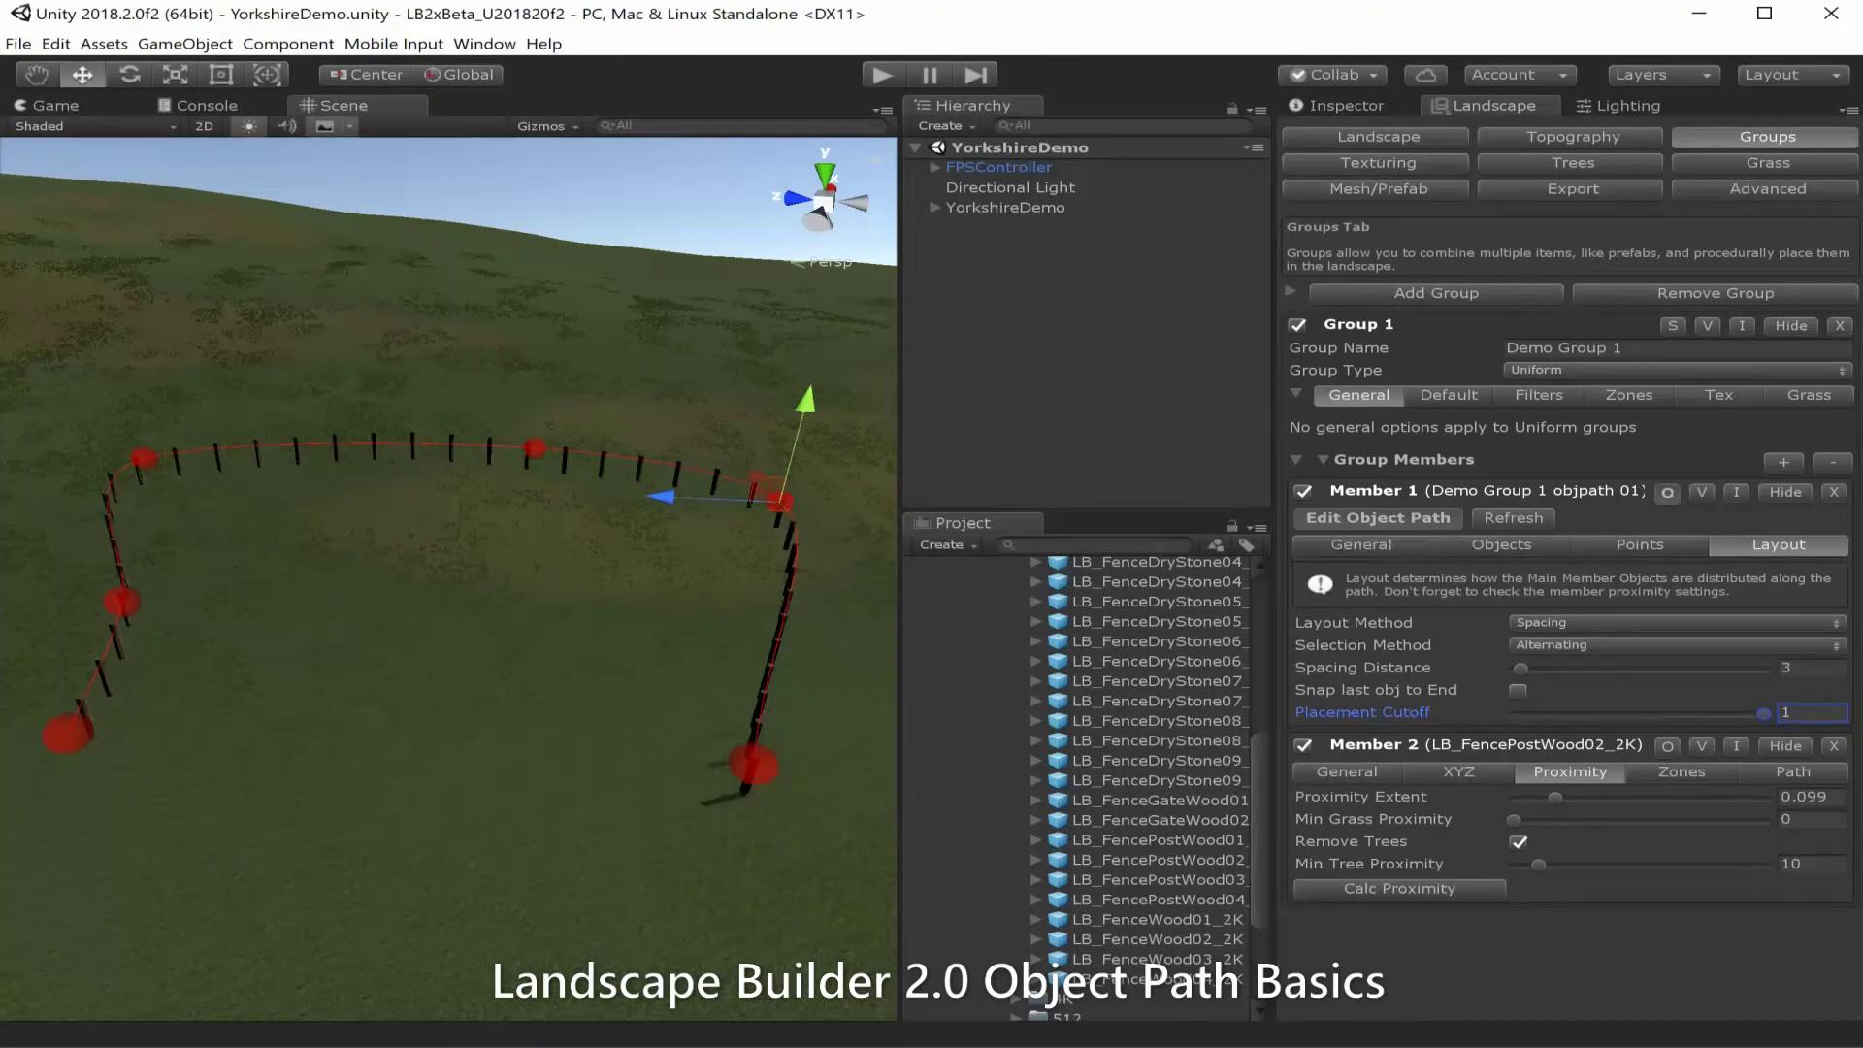
click(1378, 518)
click(1378, 518)
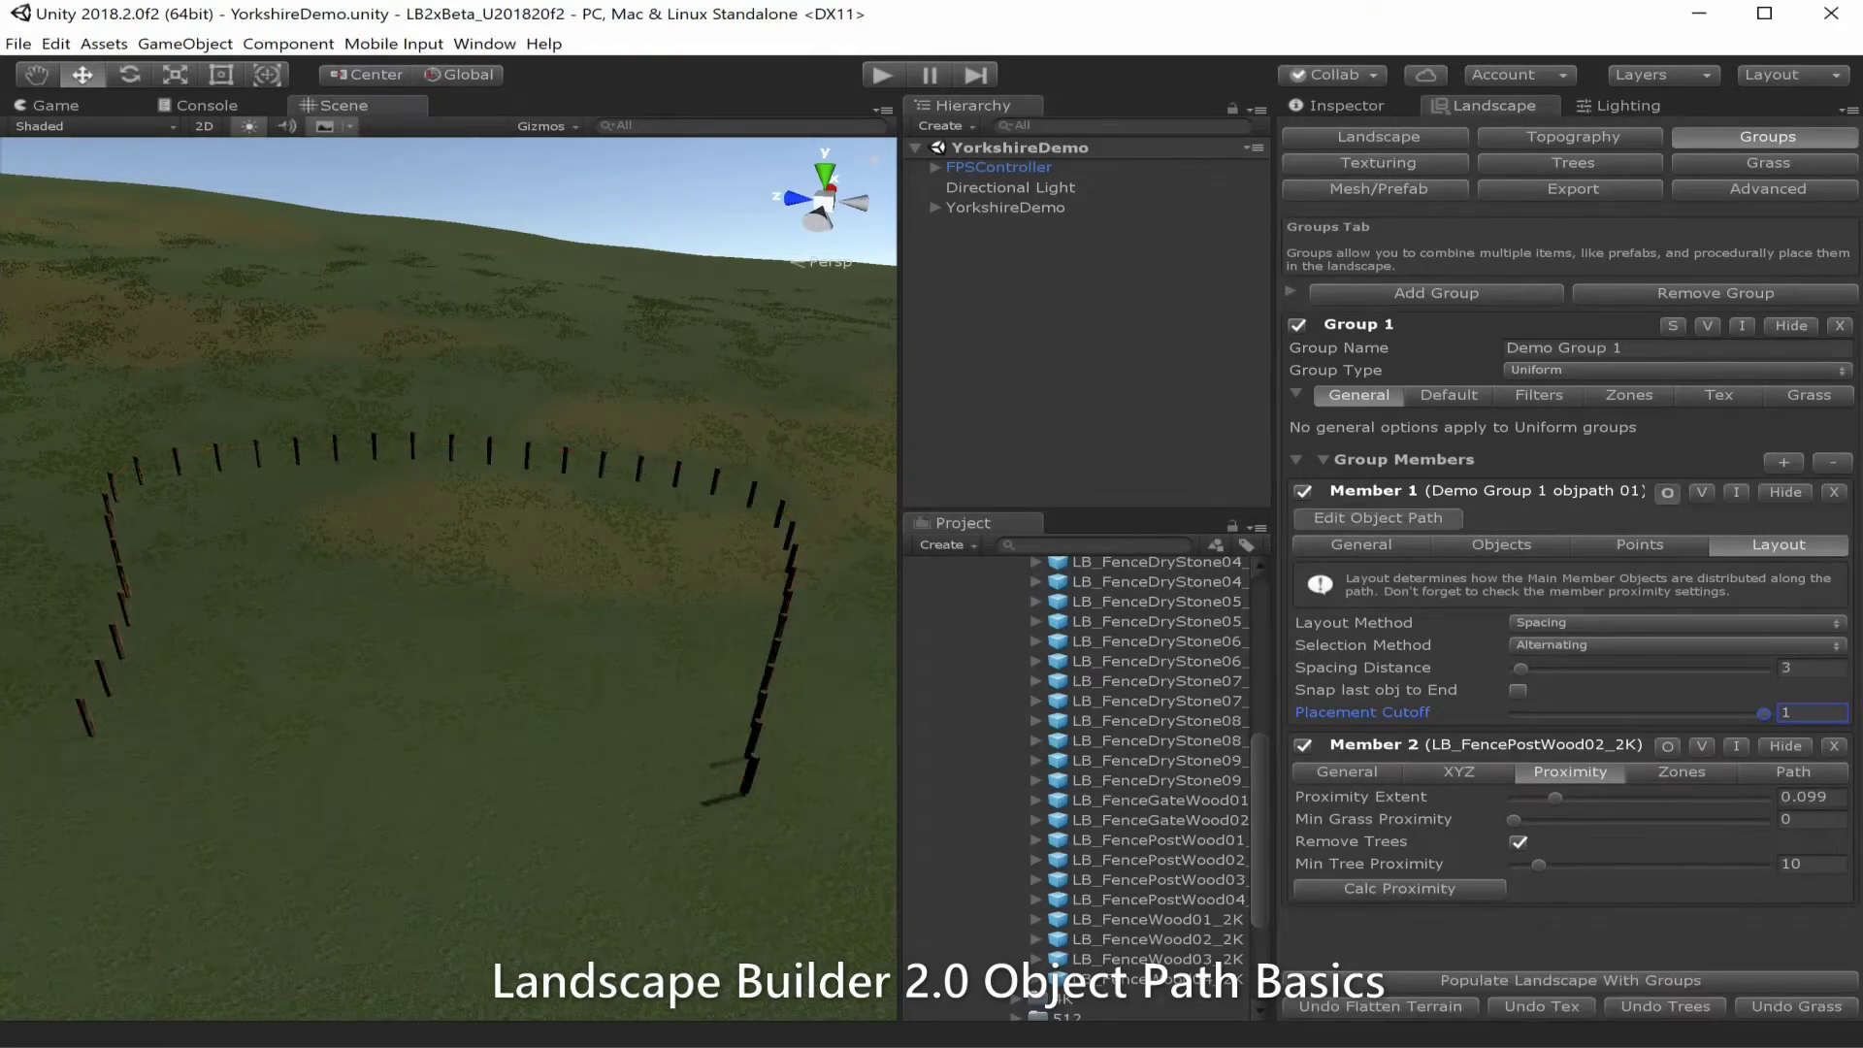
click(1514, 519)
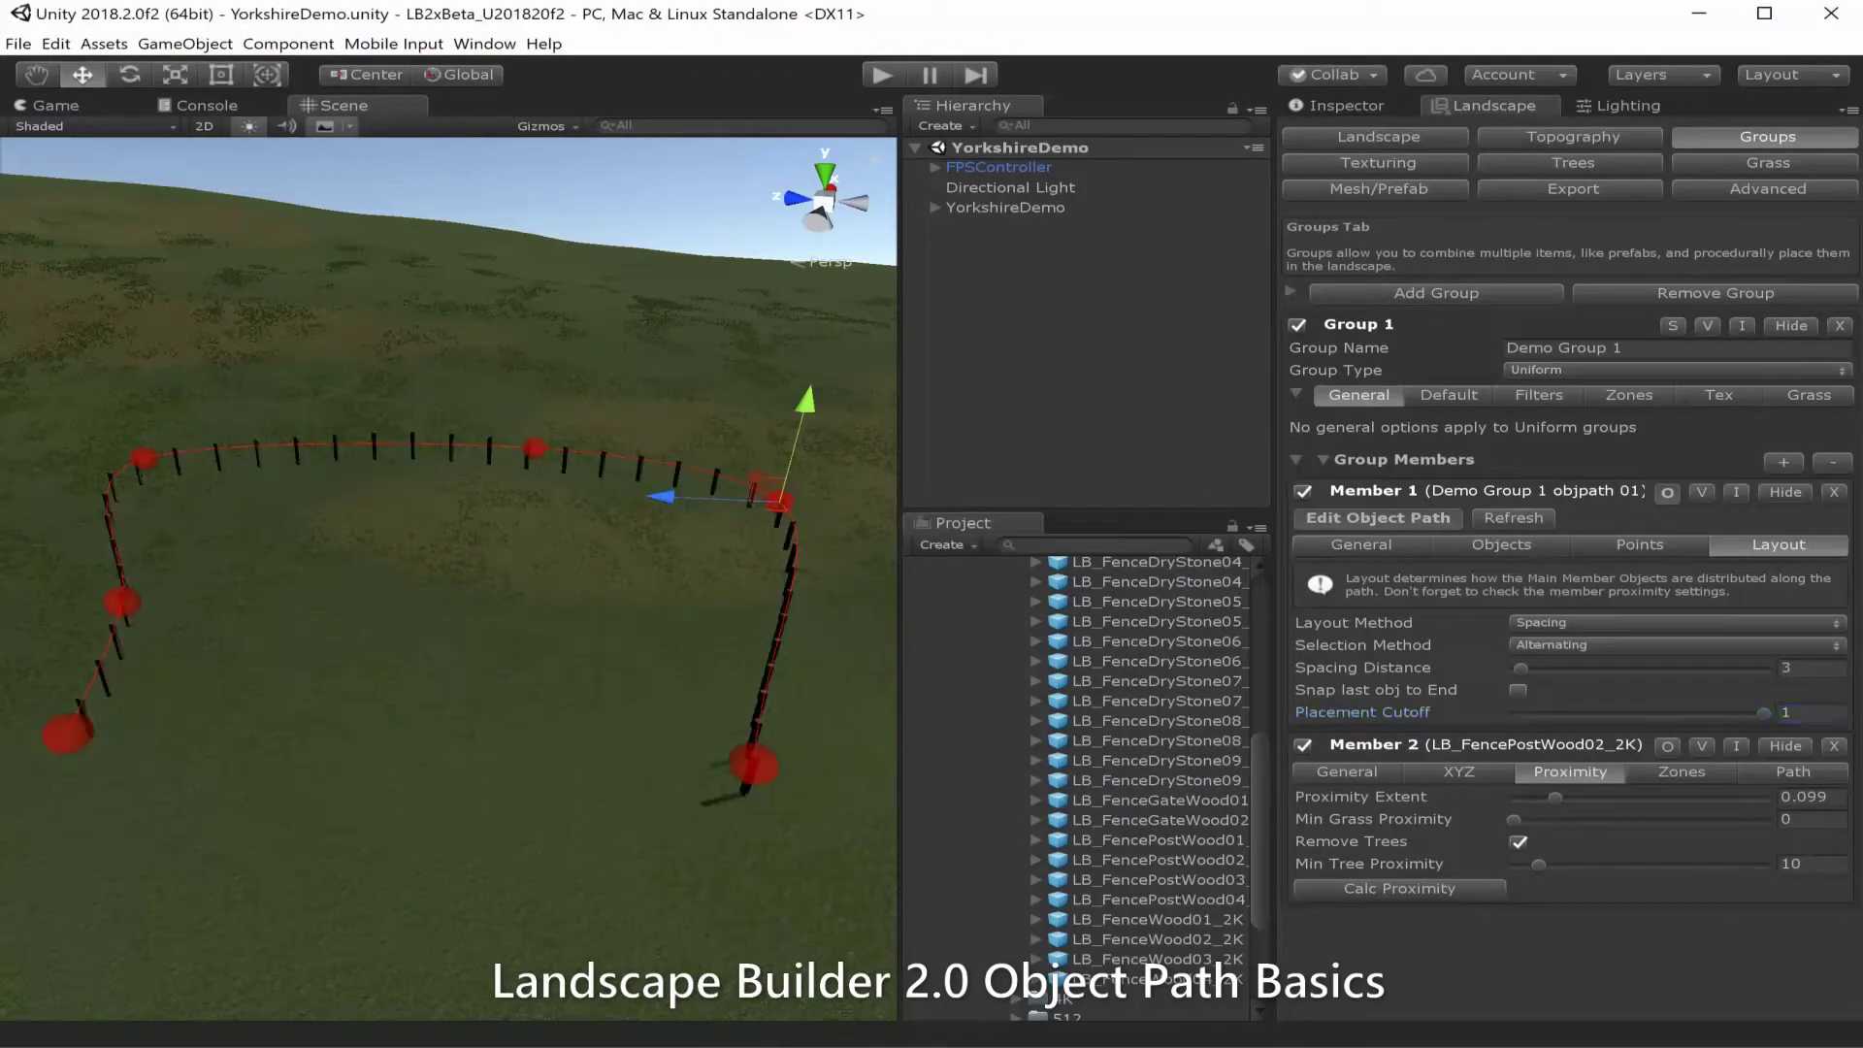
Move the near end point of the fence path inwards and repopulate the landscape with the groups.
click(754, 765)
drag(643, 754, 453, 735)
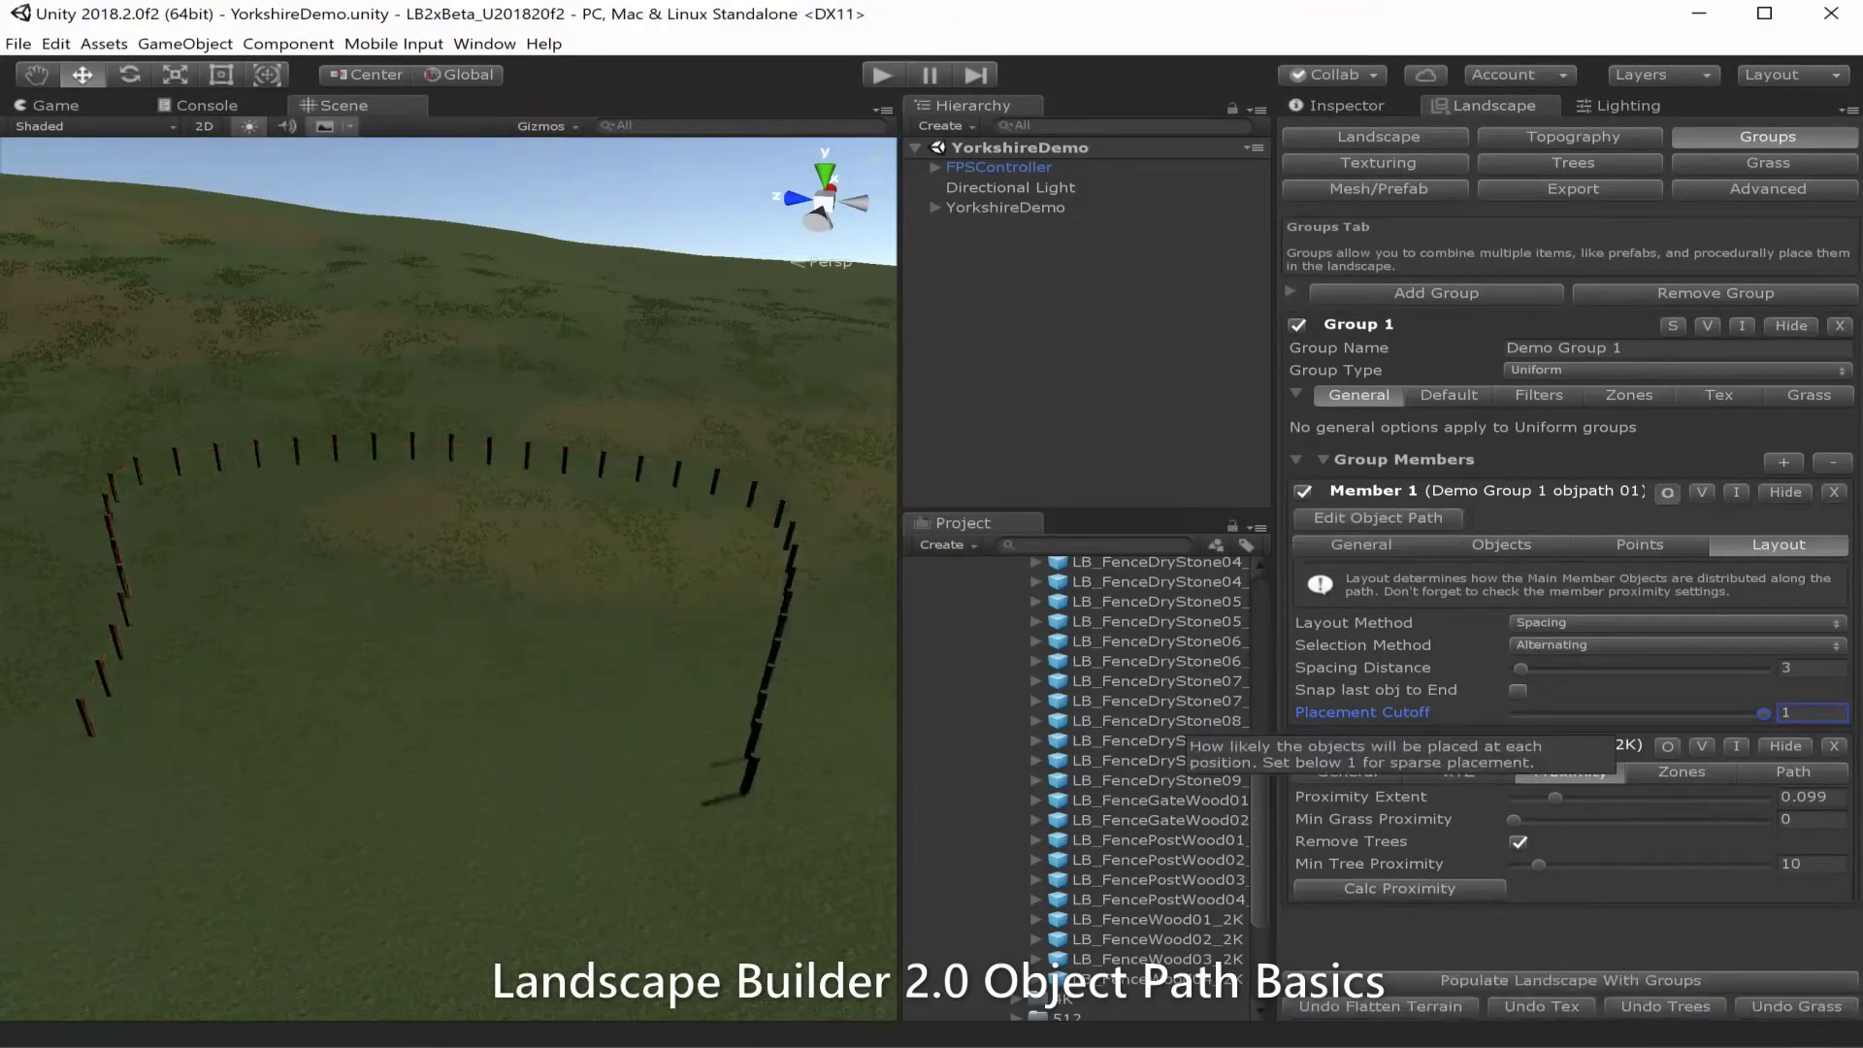
click(1570, 980)
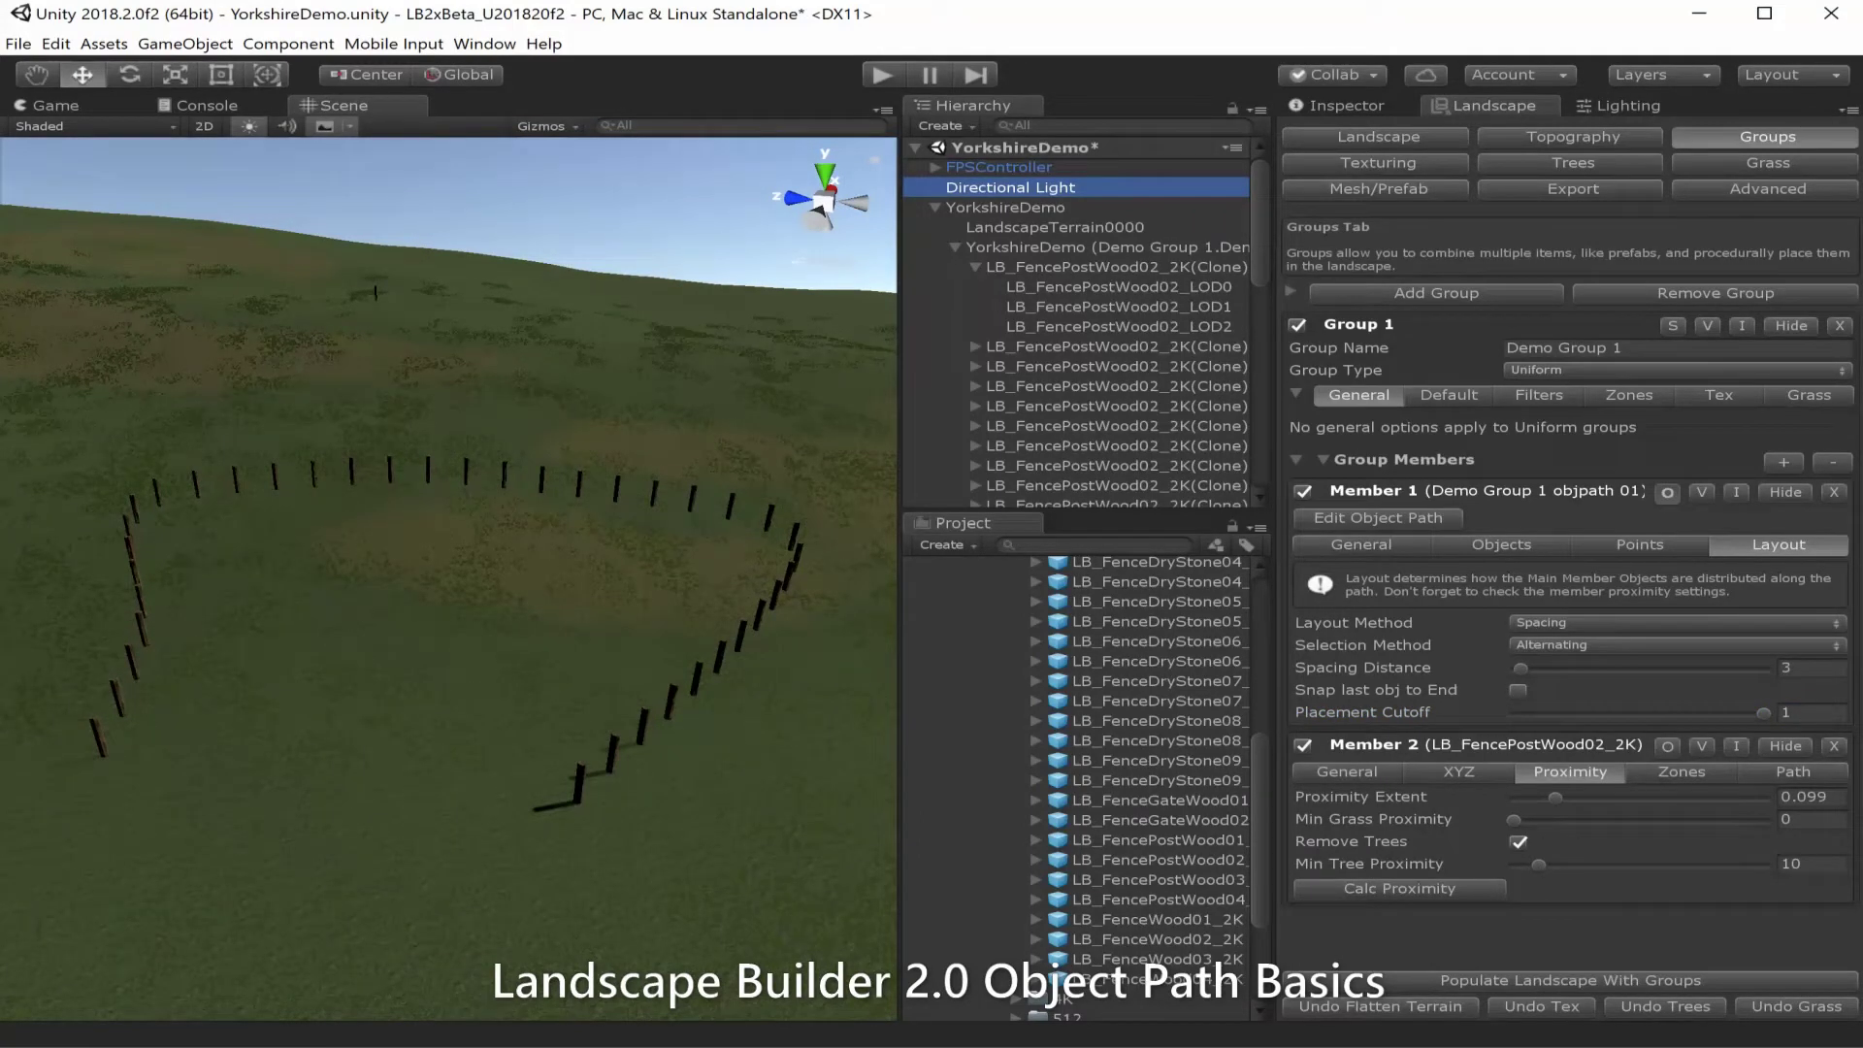
Select the stray post on the hillside, restrict the LB_FencePostWood02_2K member to use in paths only, and save the scene.
click(375, 293)
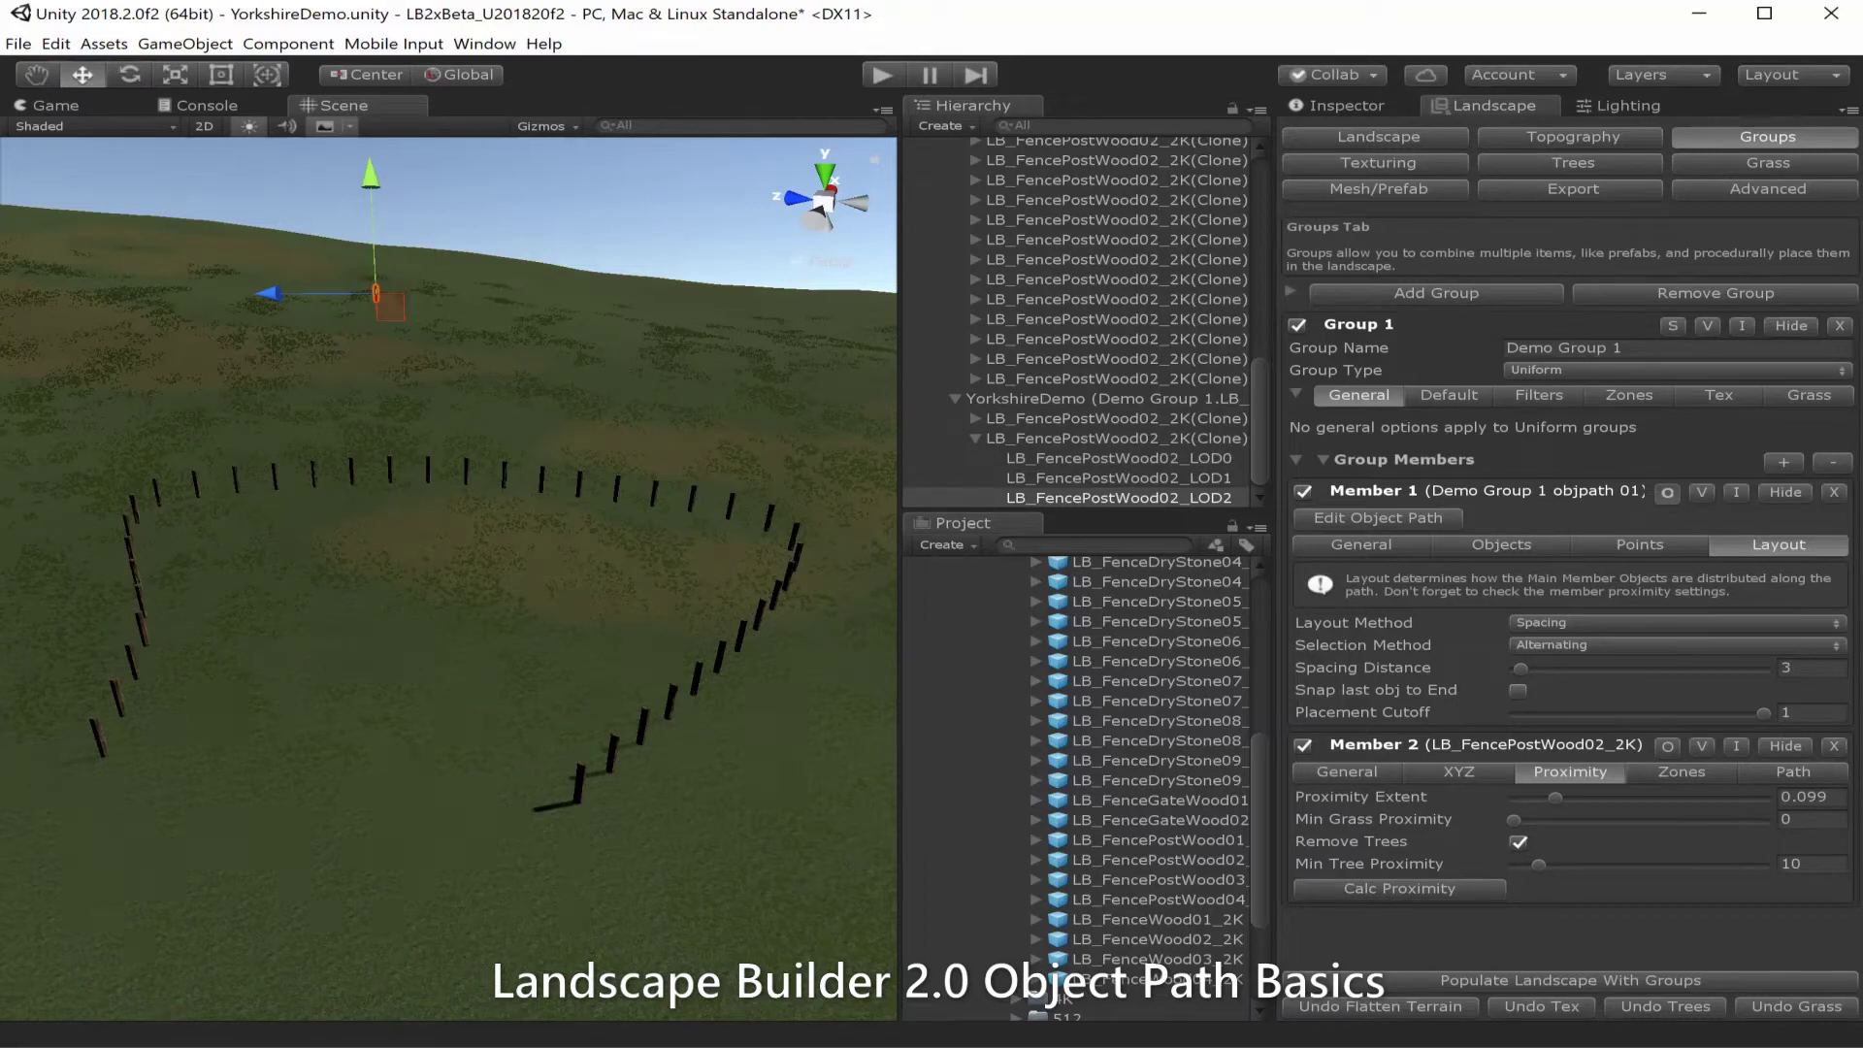
click(1793, 772)
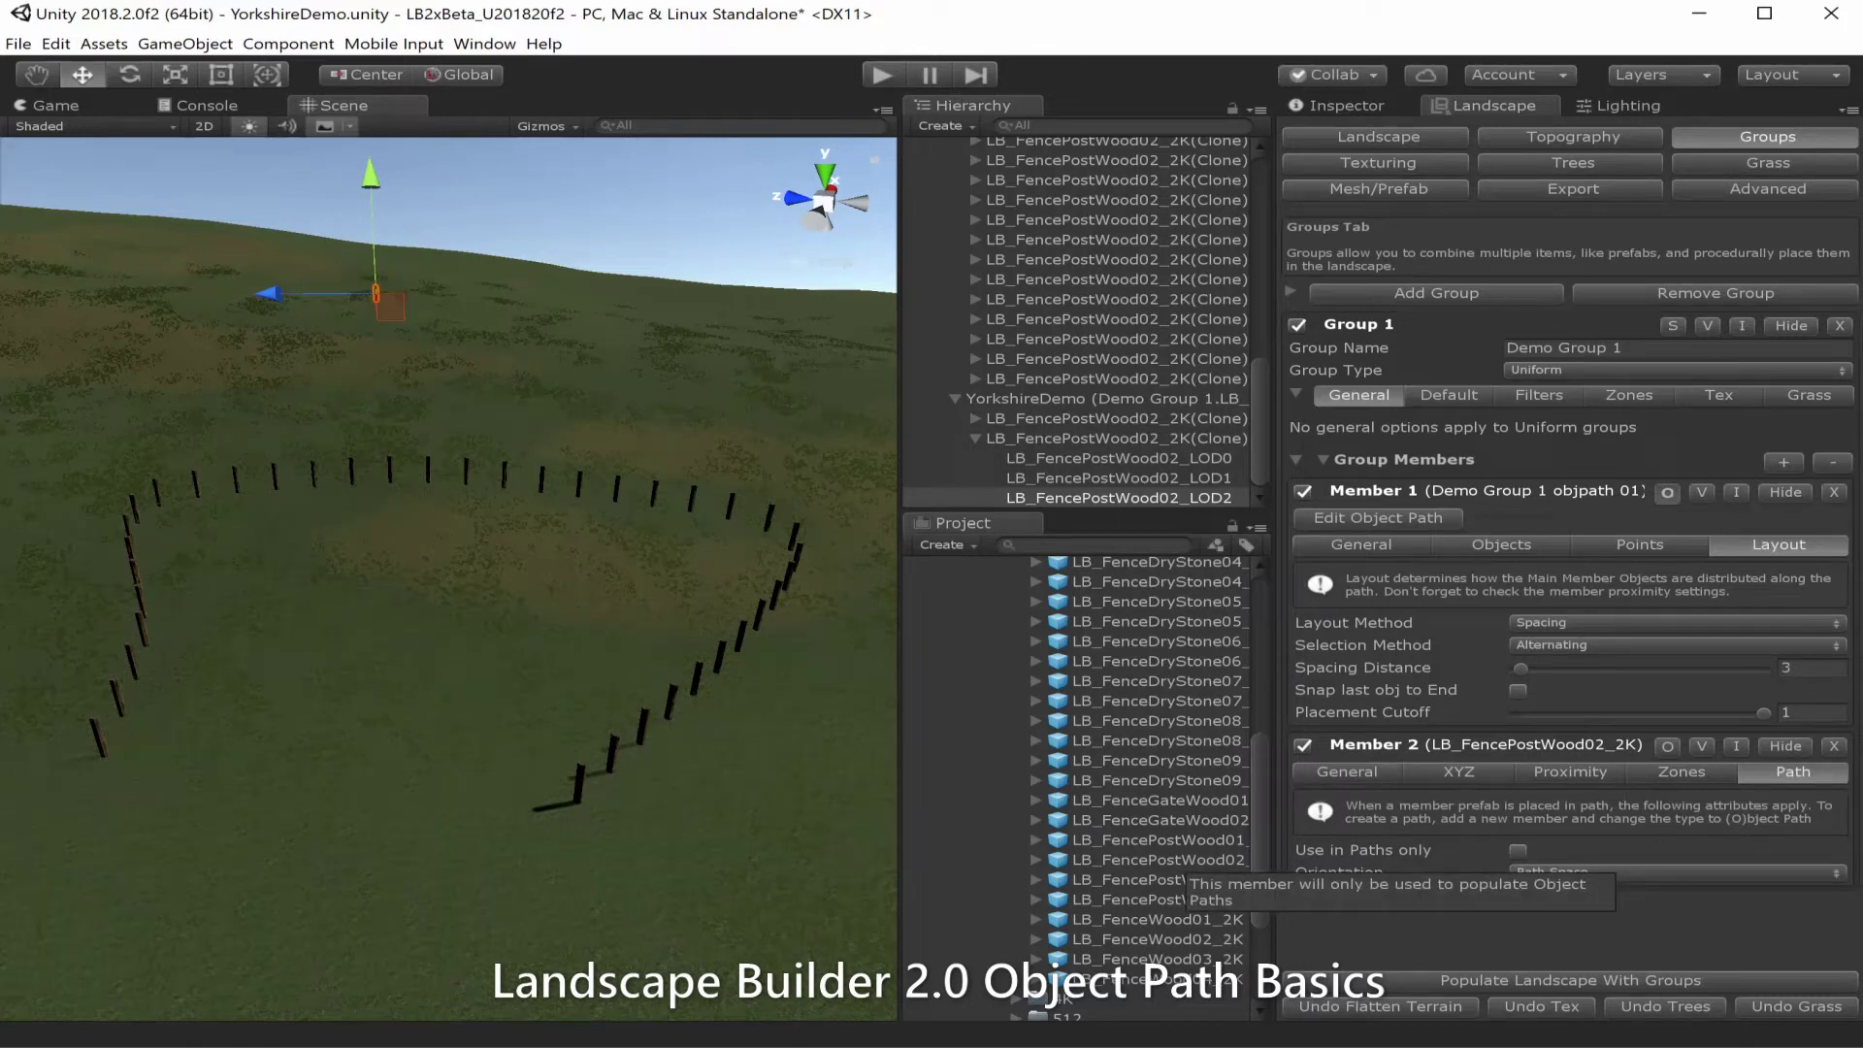
click(1518, 850)
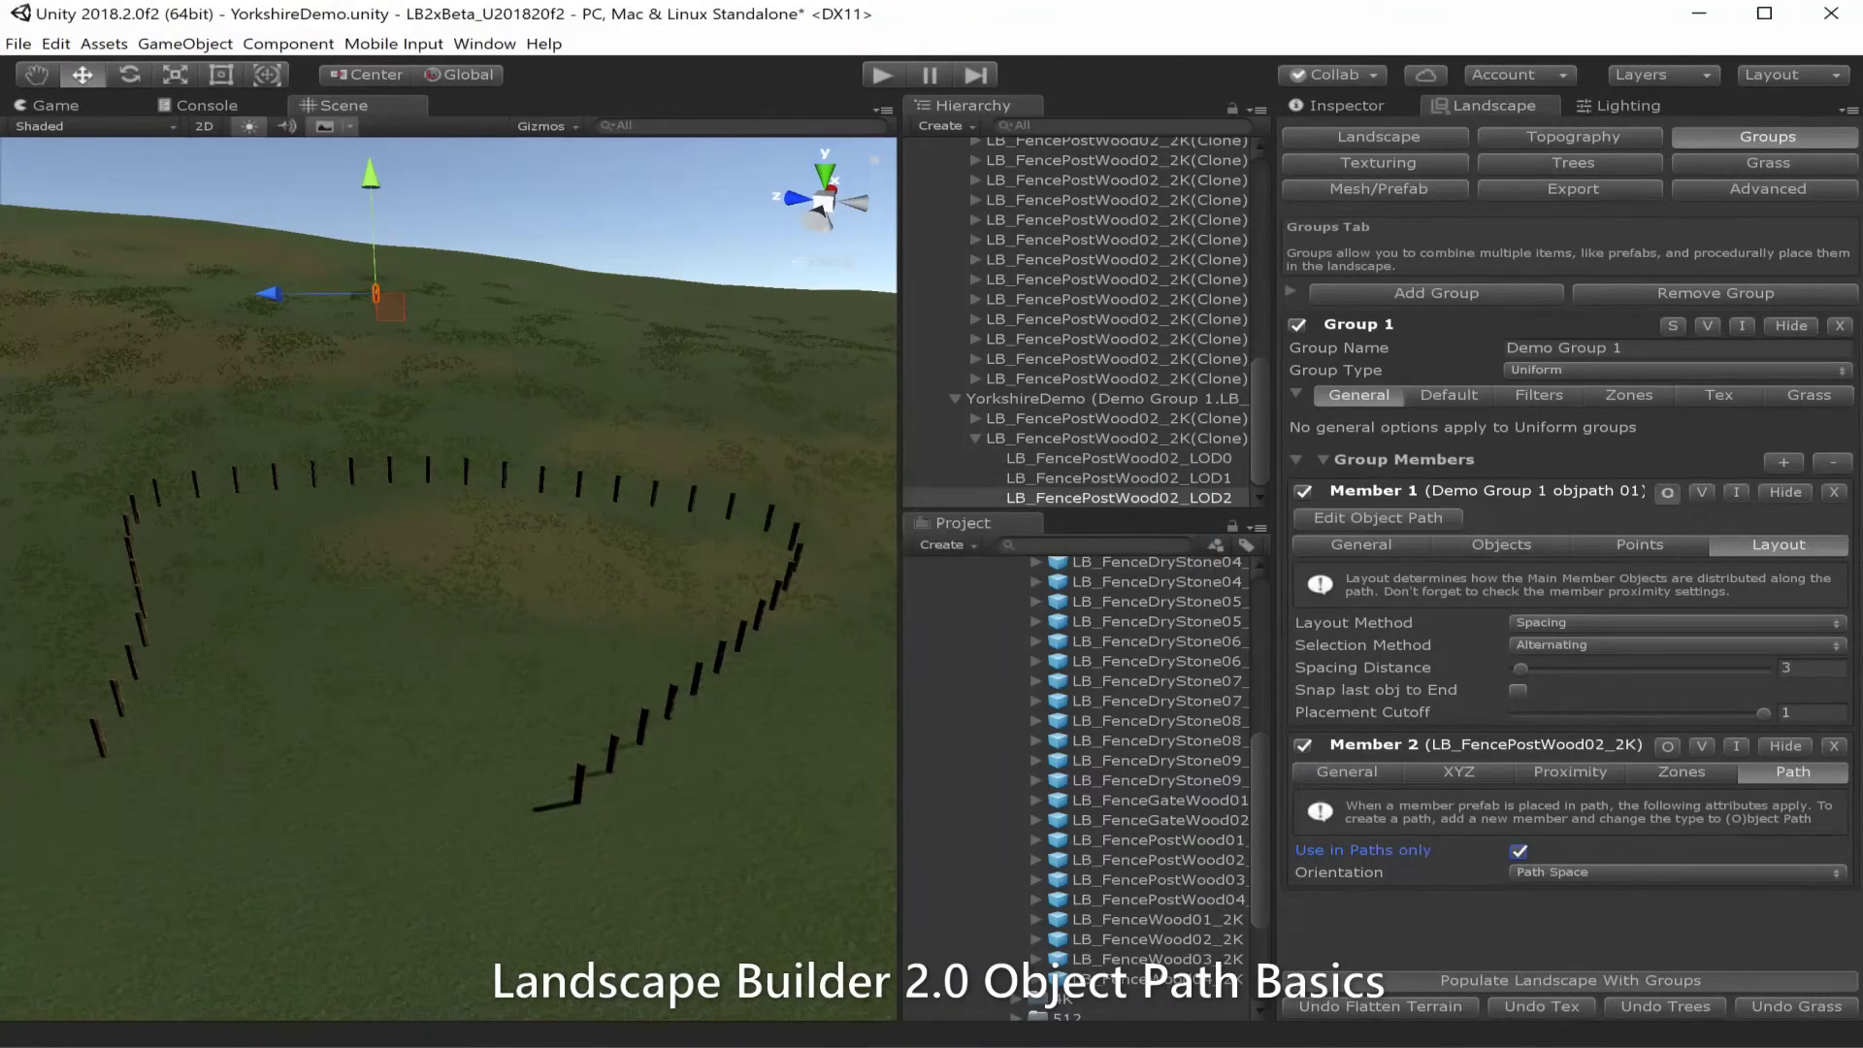
key(ctrl+s)
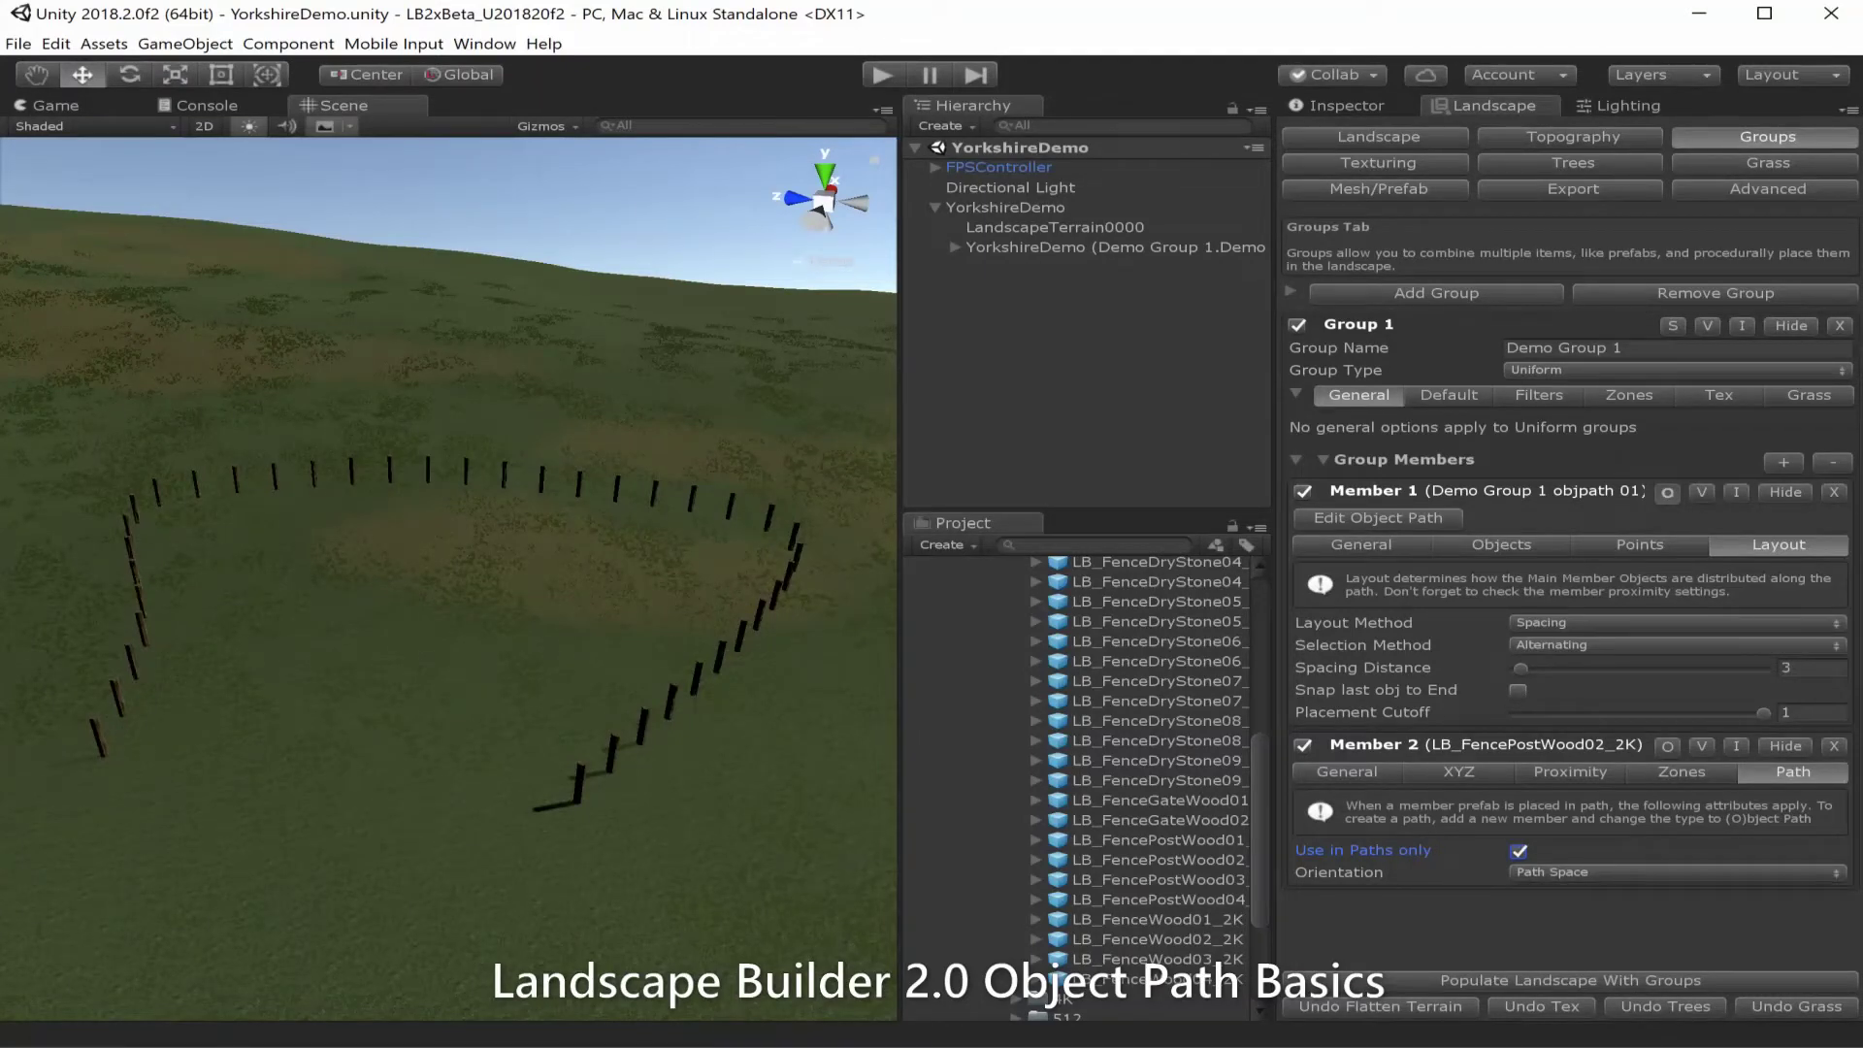
Add a third group member as an object path named Wall, with Zoom On Find turned off.
right_drag(388, 583, 691, 518)
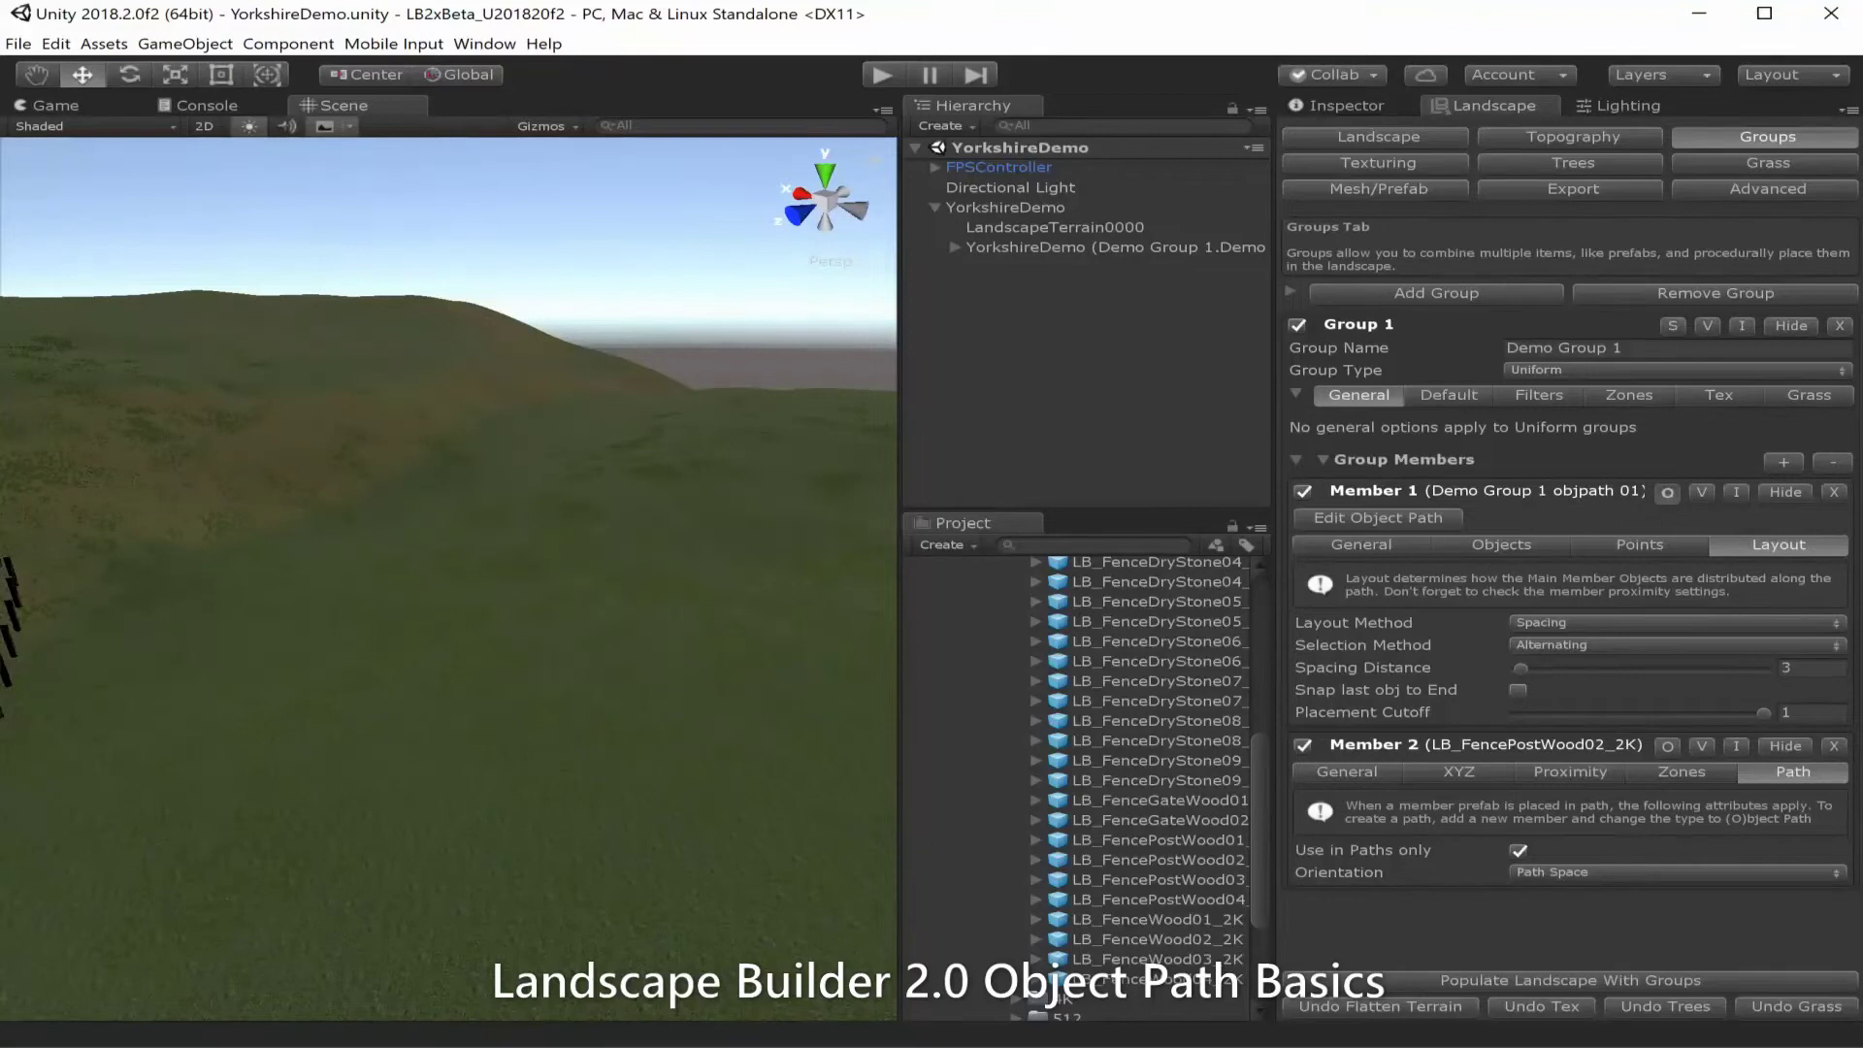
click(1785, 746)
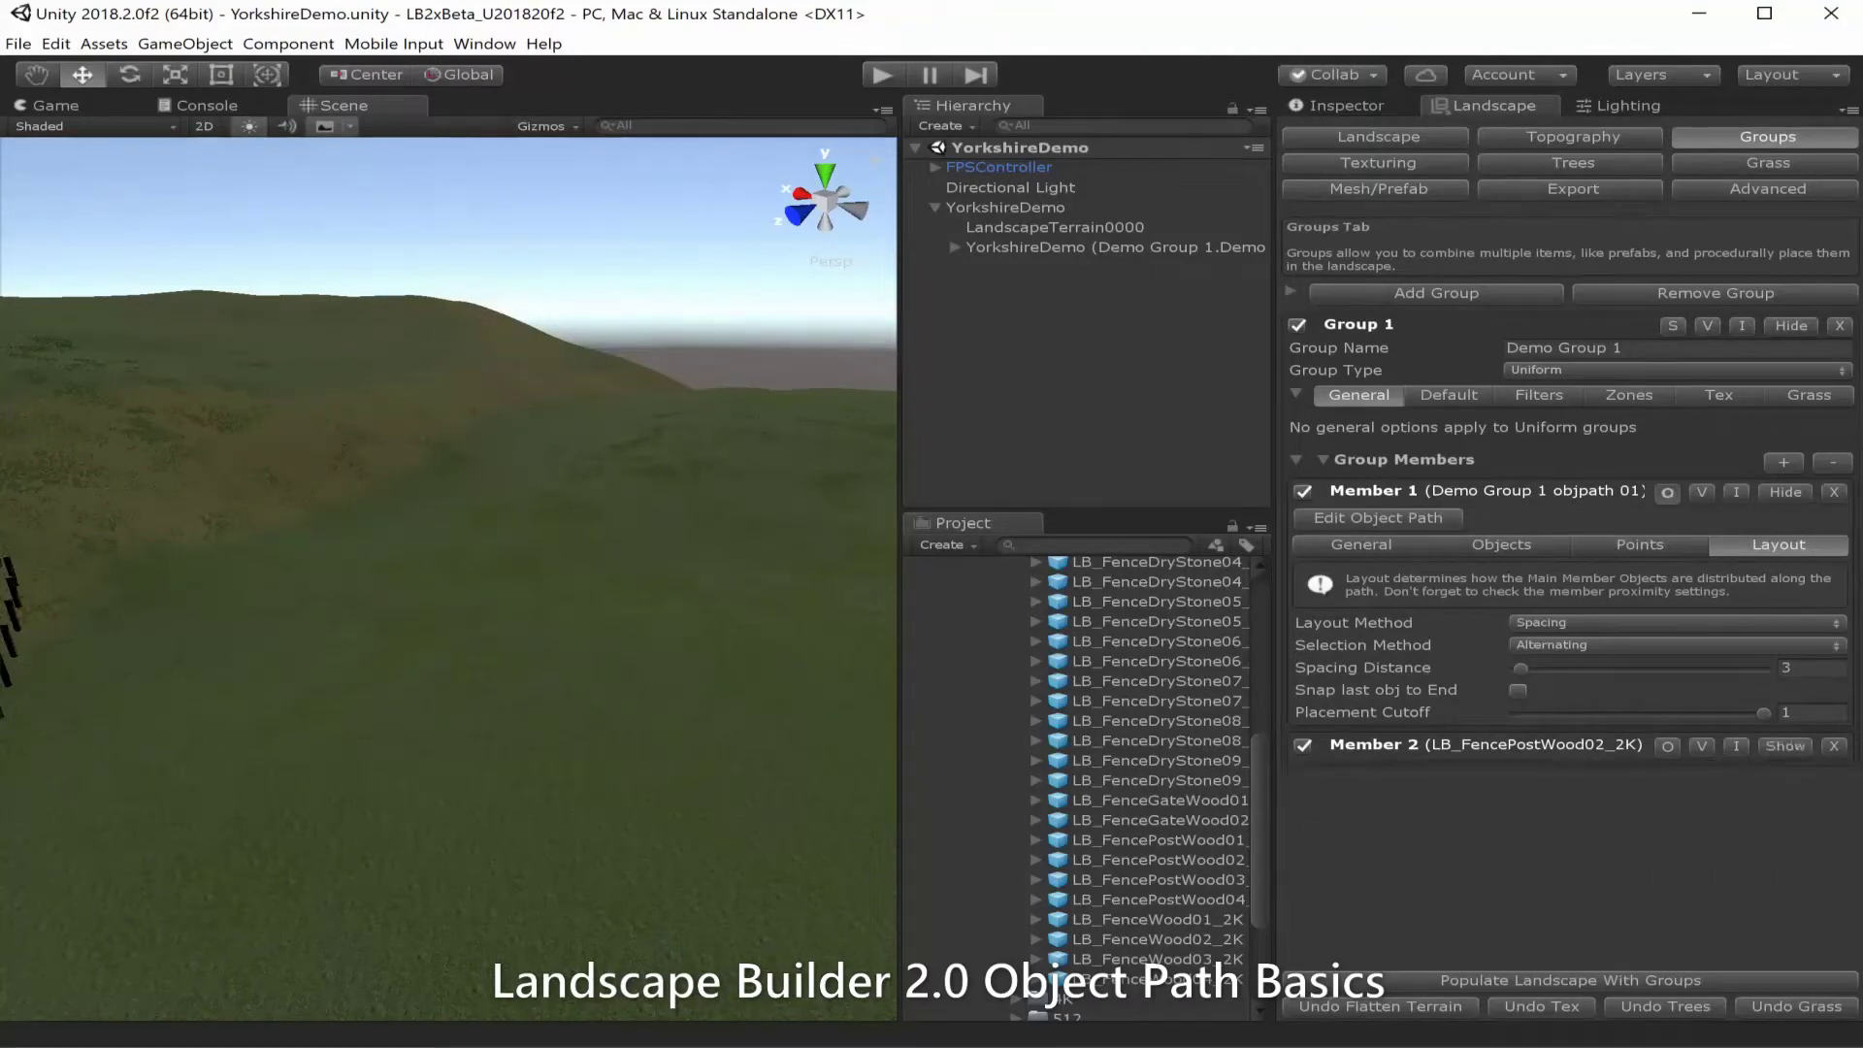
click(1786, 492)
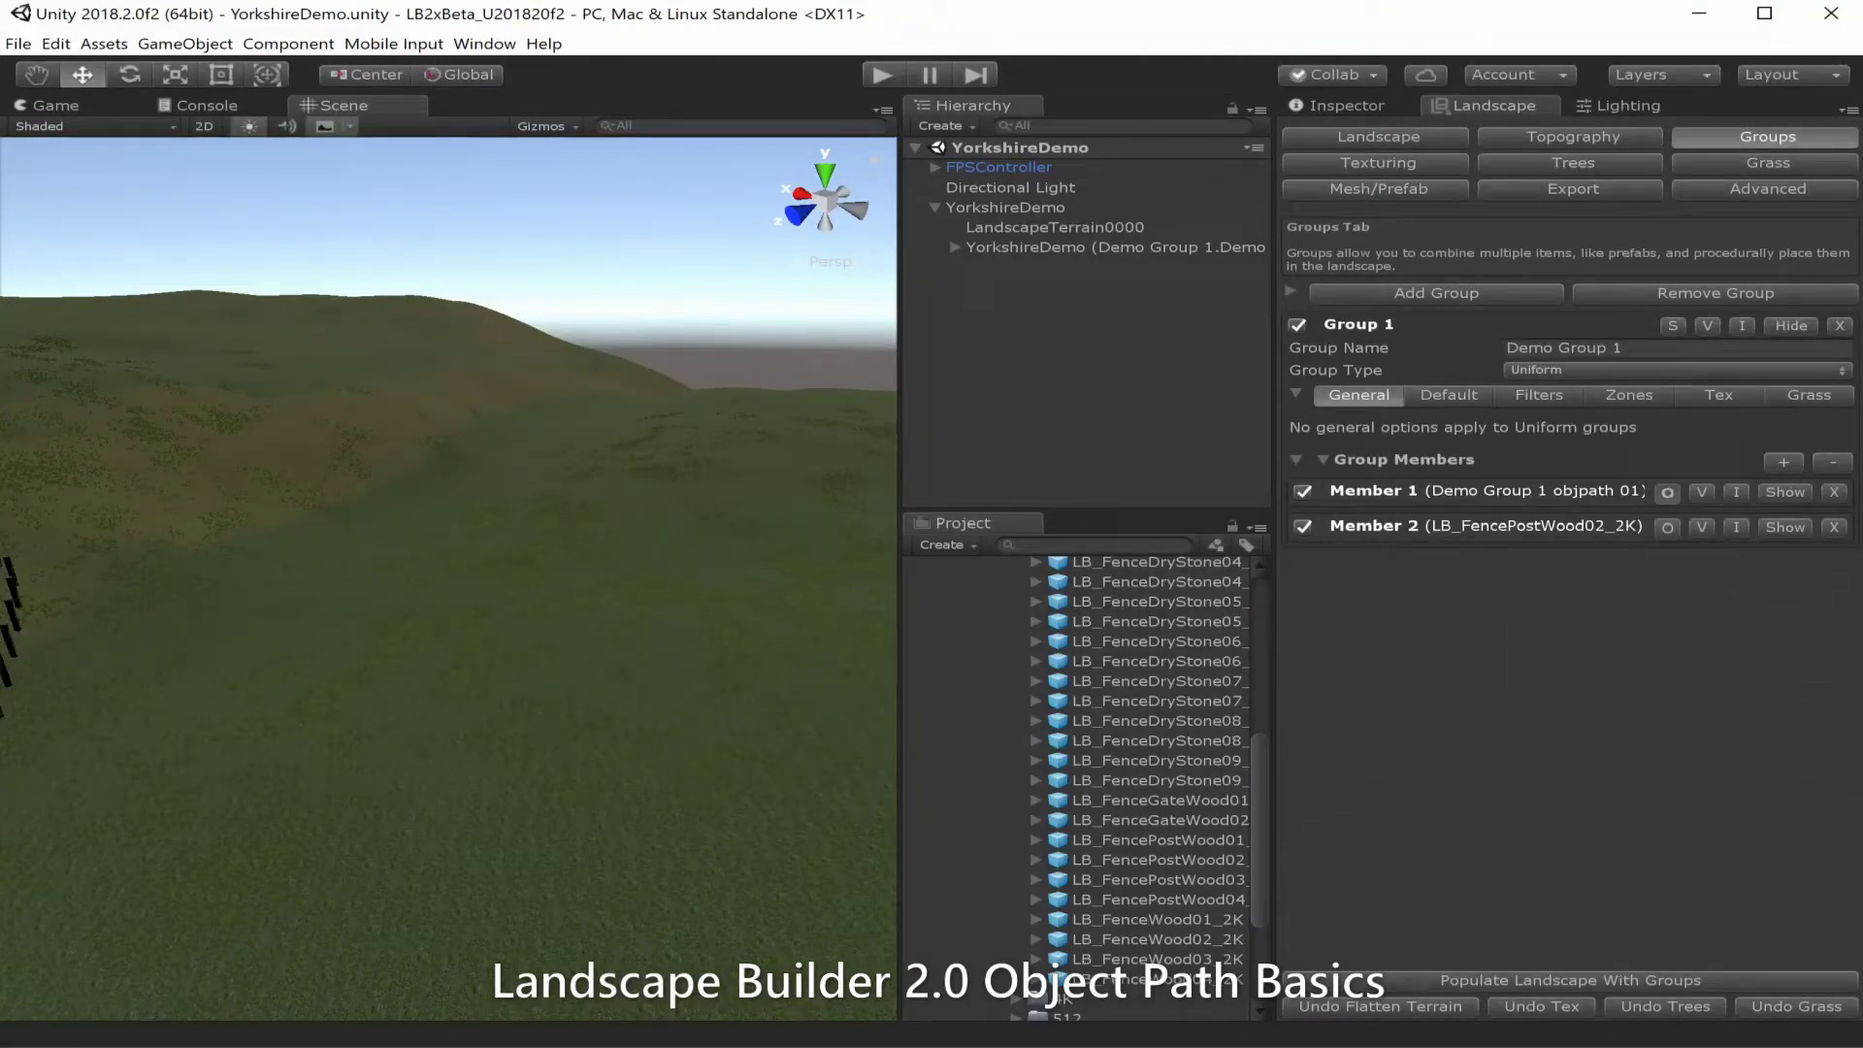
click(1783, 462)
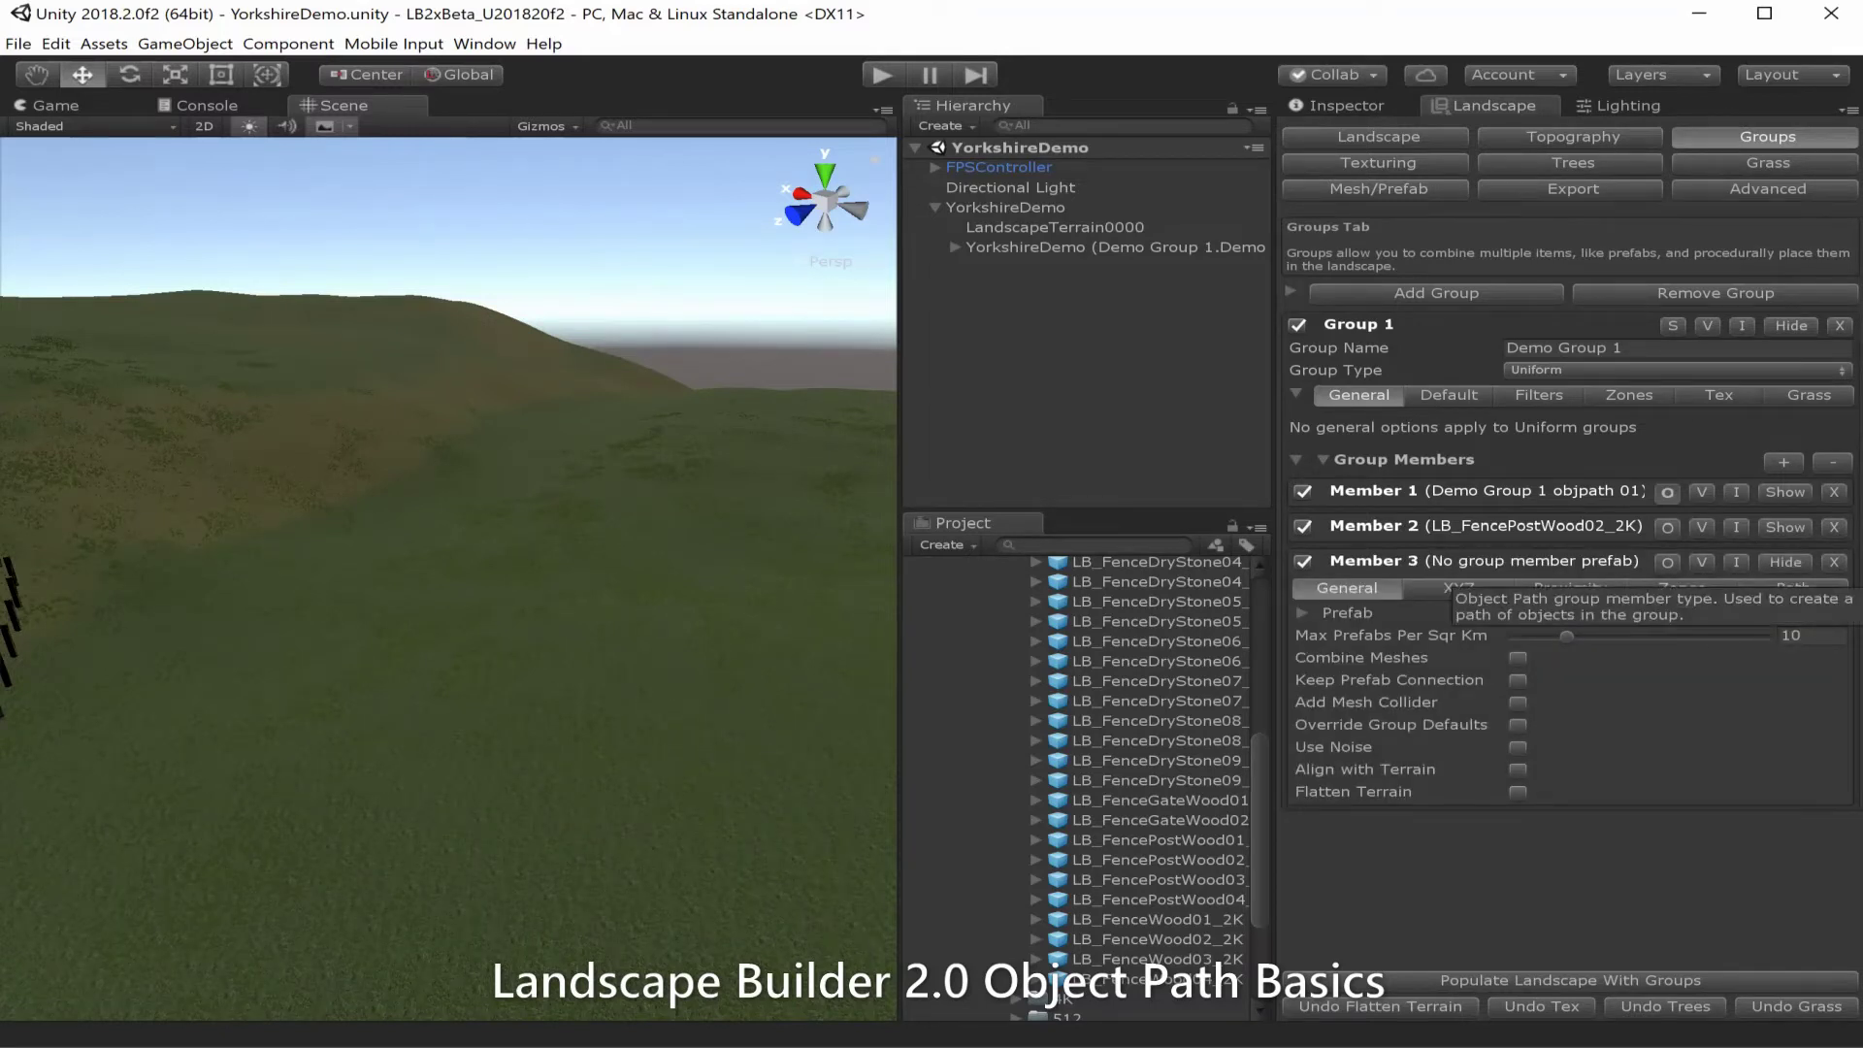
click(1667, 563)
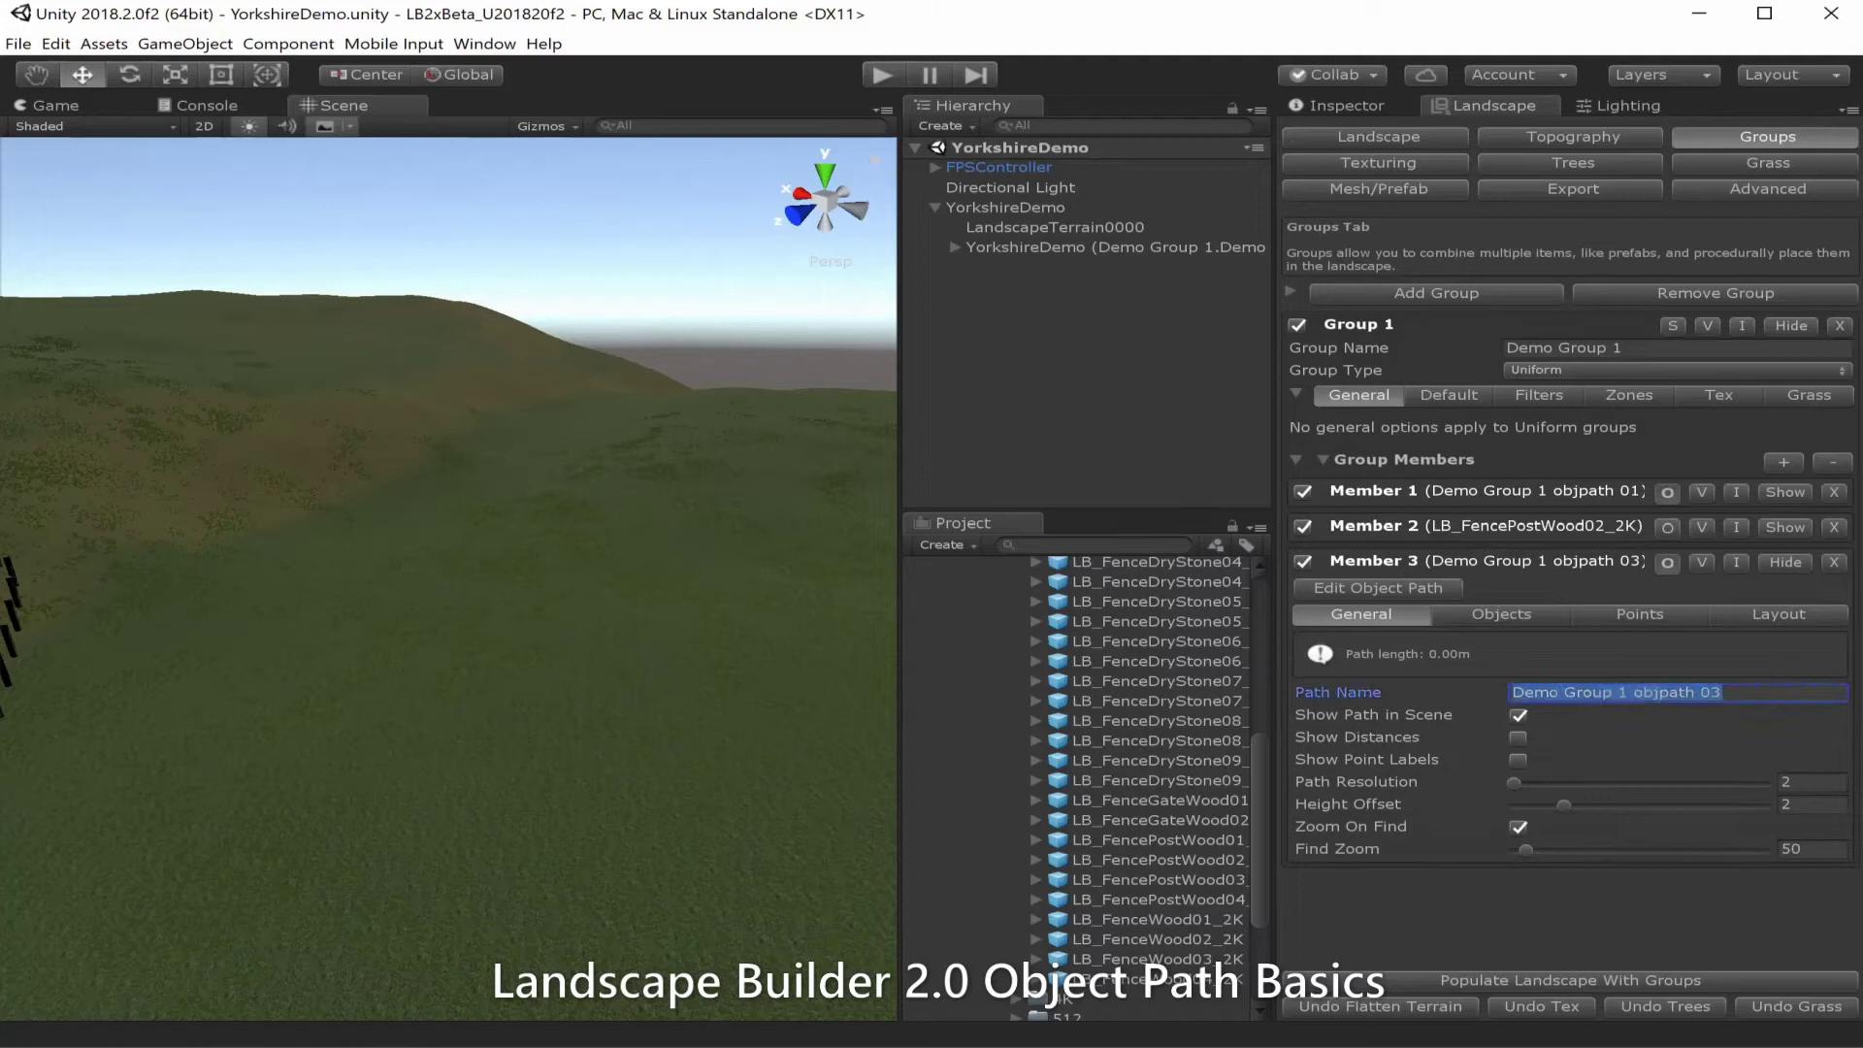
text(Wall)
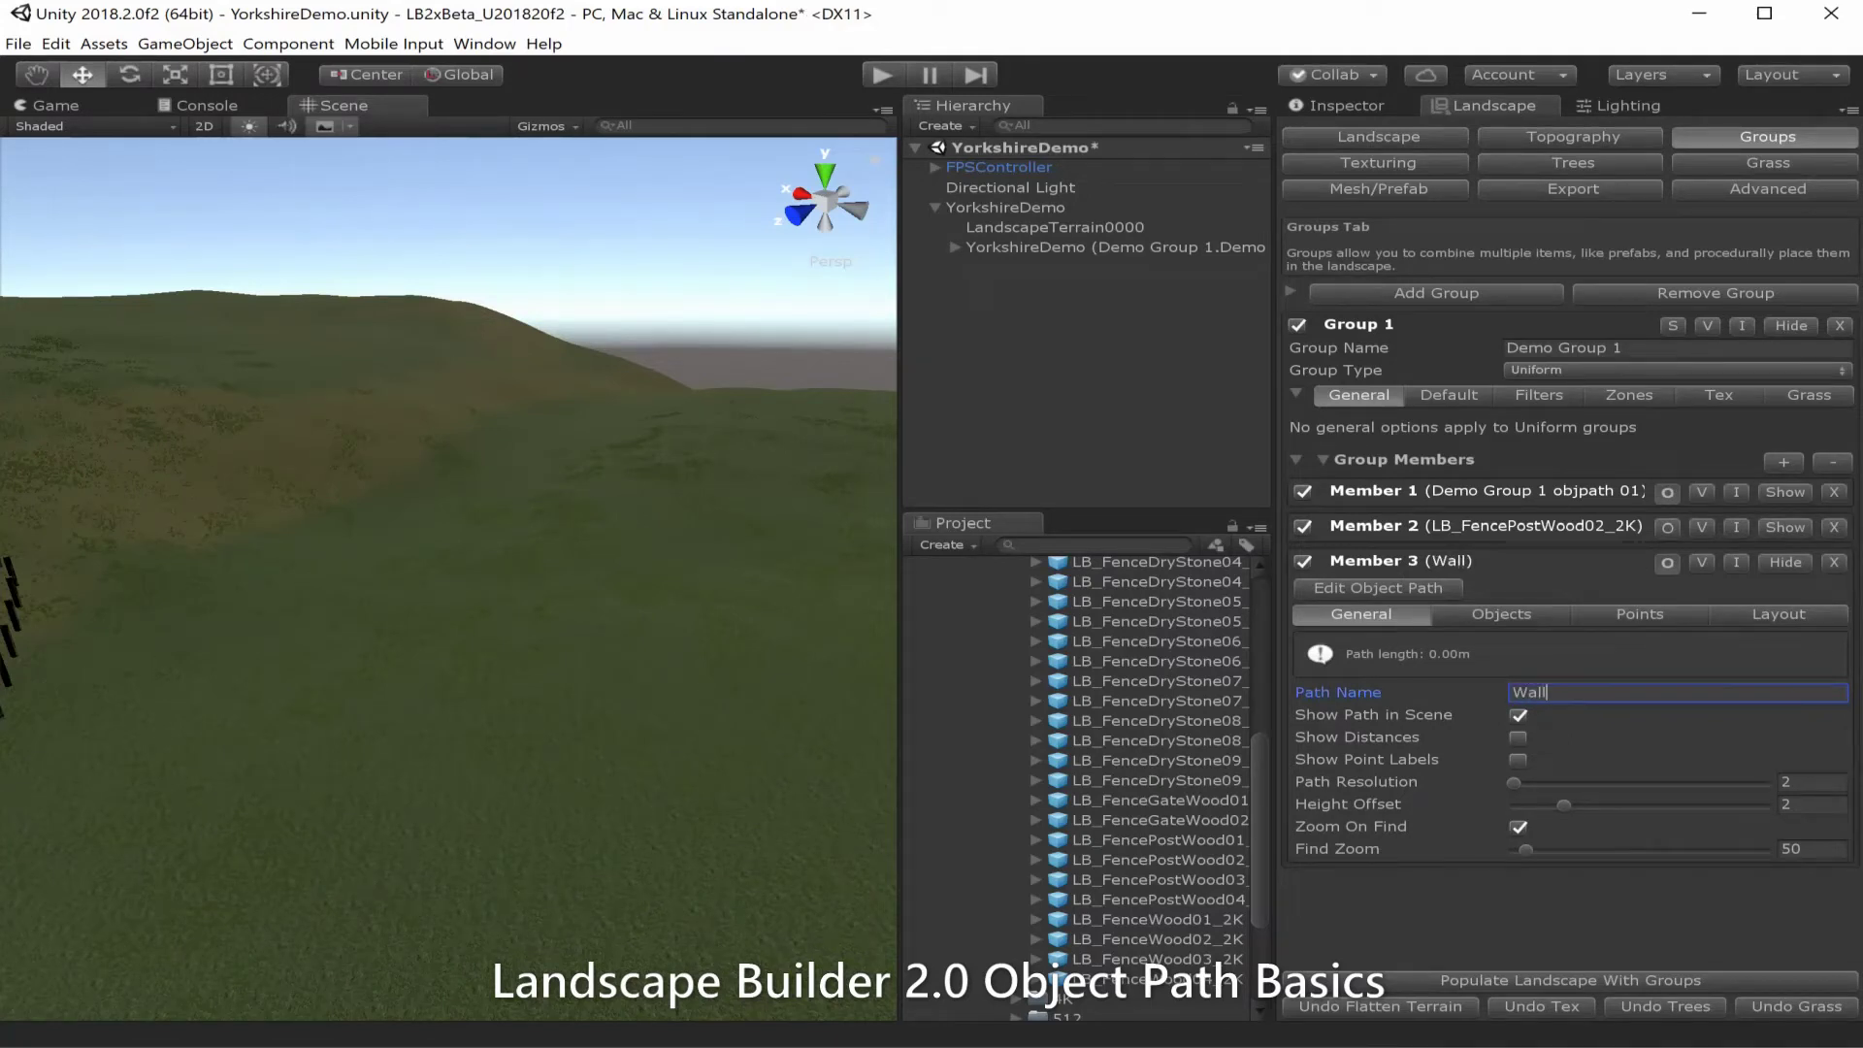
click(1519, 828)
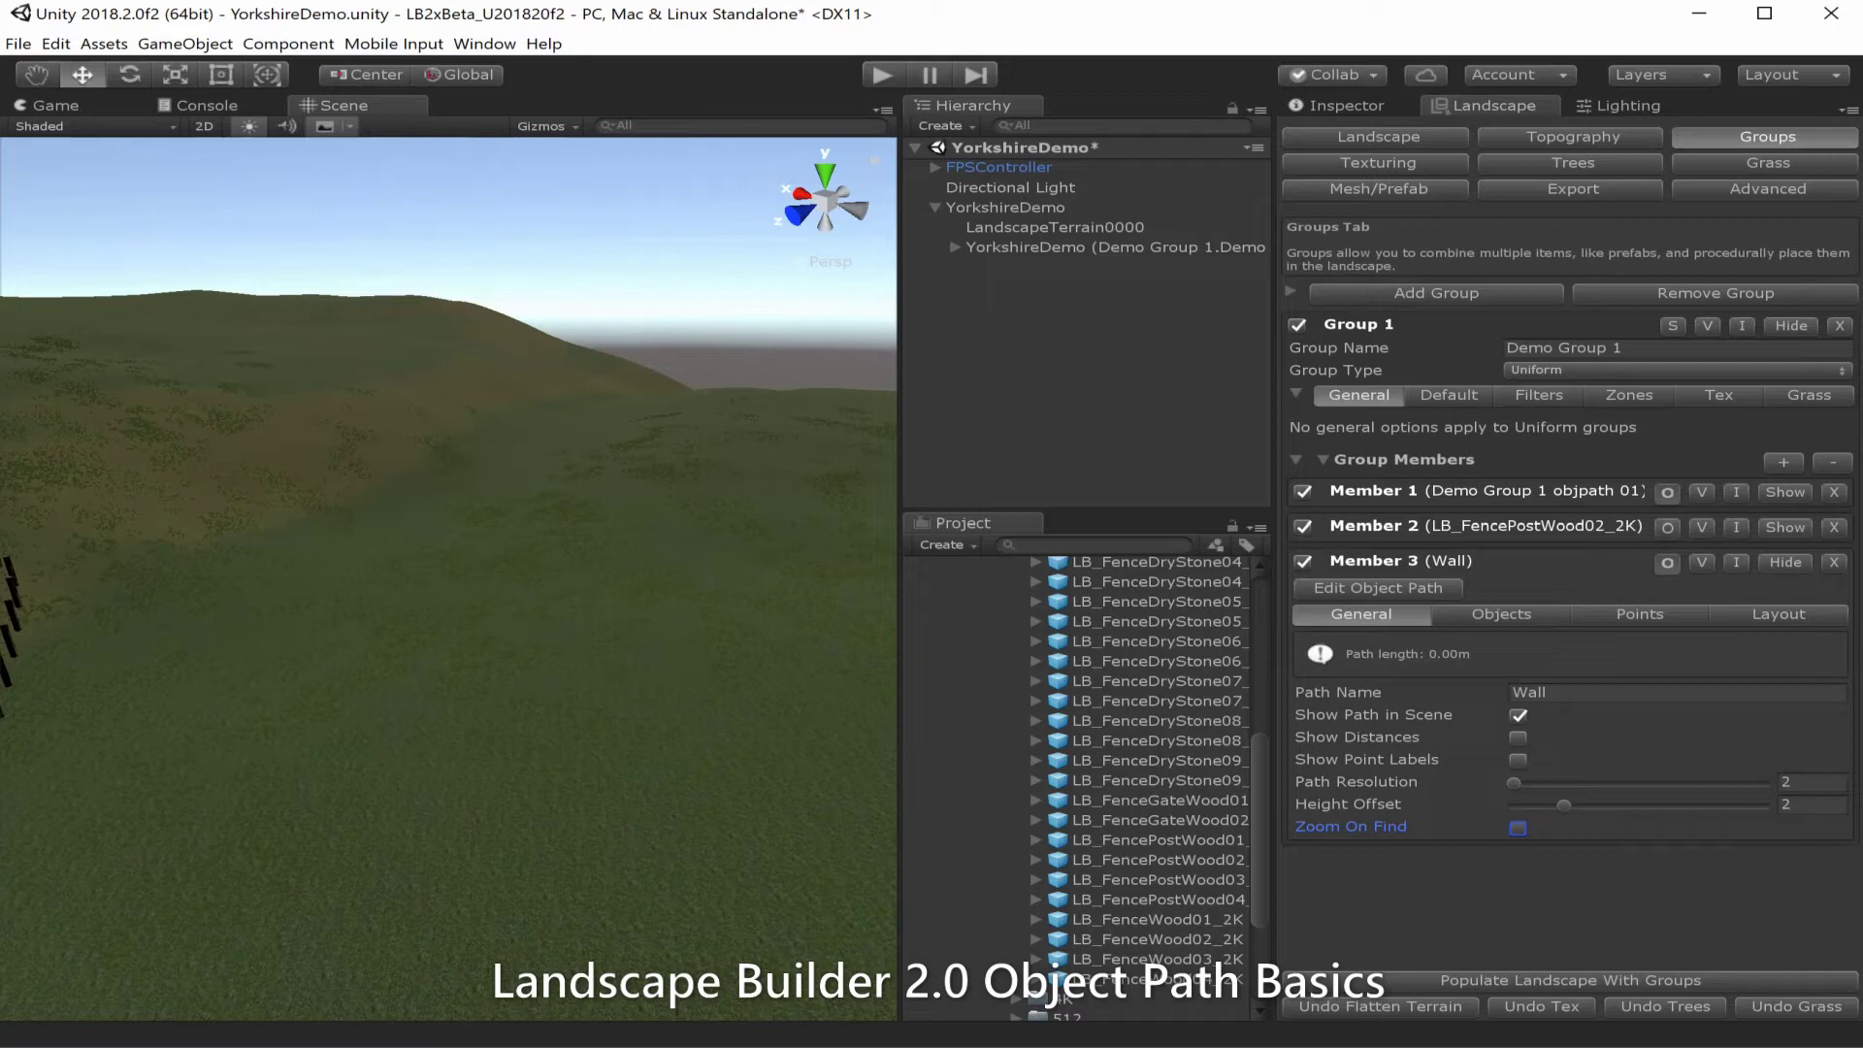
Add a fourth group member and assign the LB_FenceDryStone01_Light_2K prefab to it.
click(1501, 614)
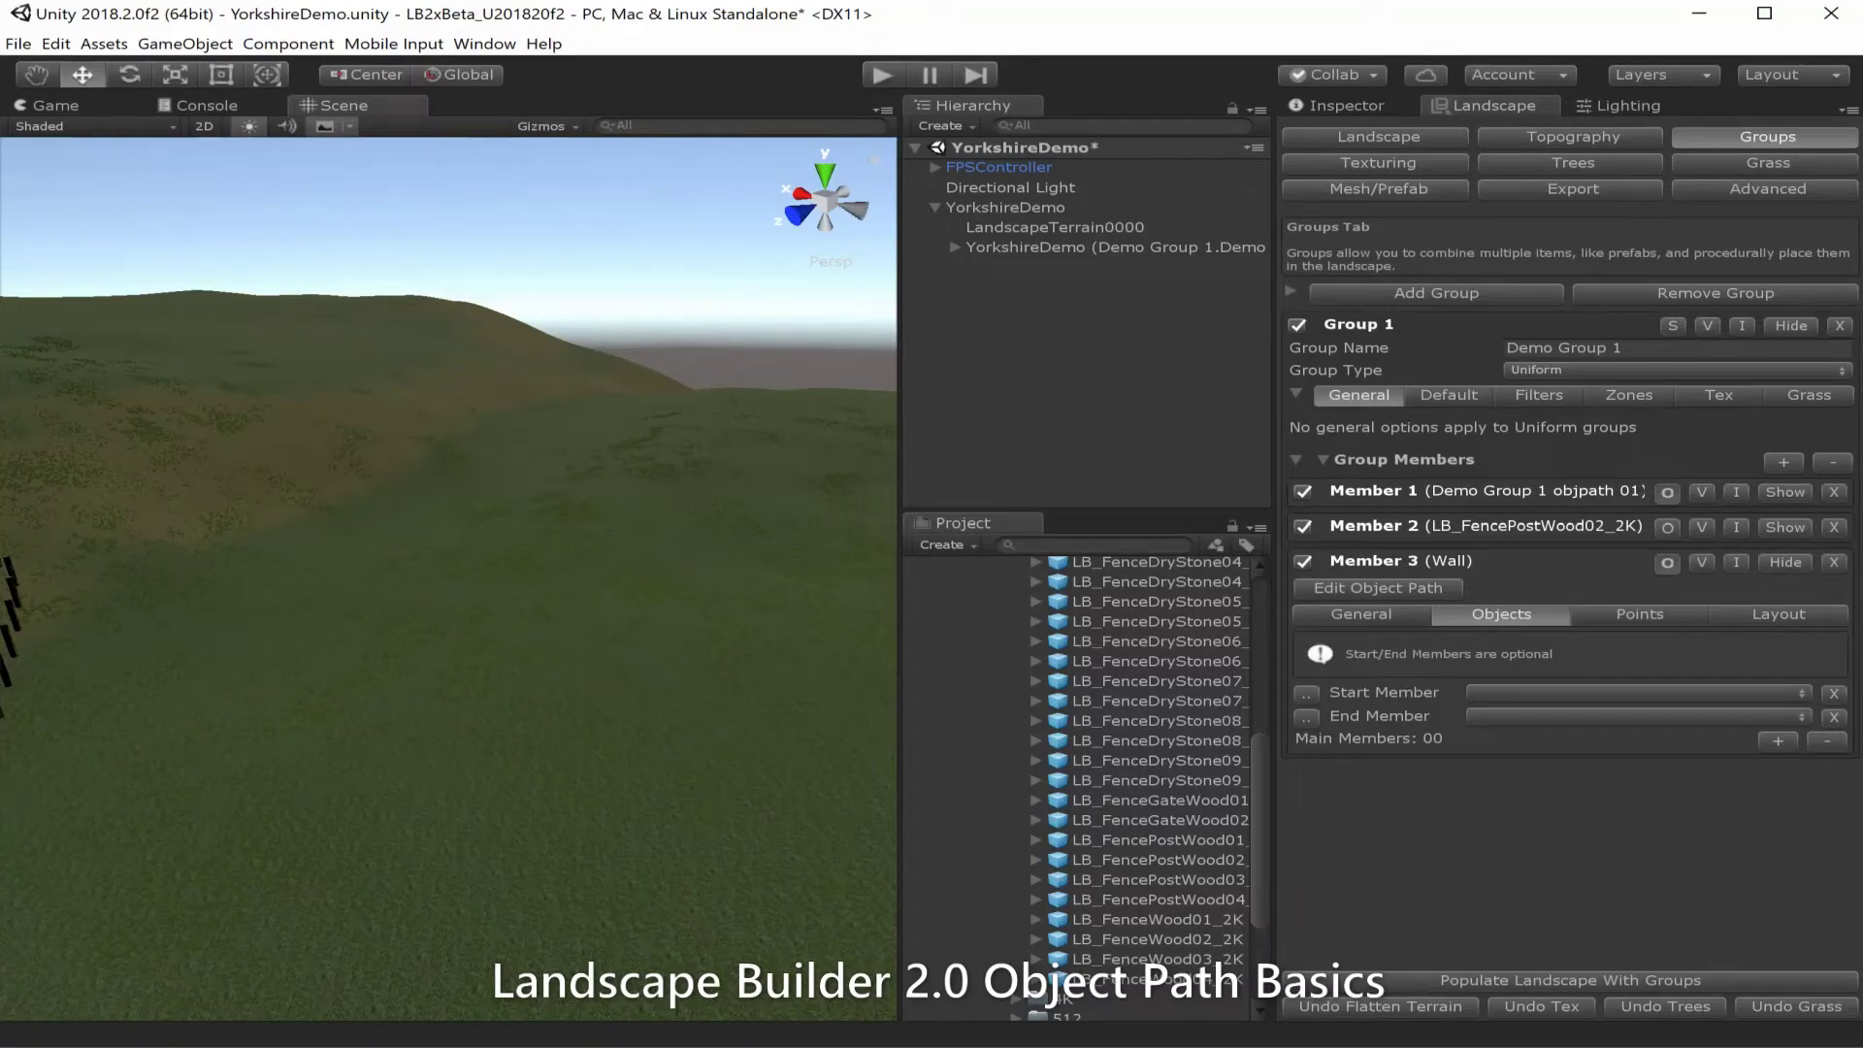
click(1784, 462)
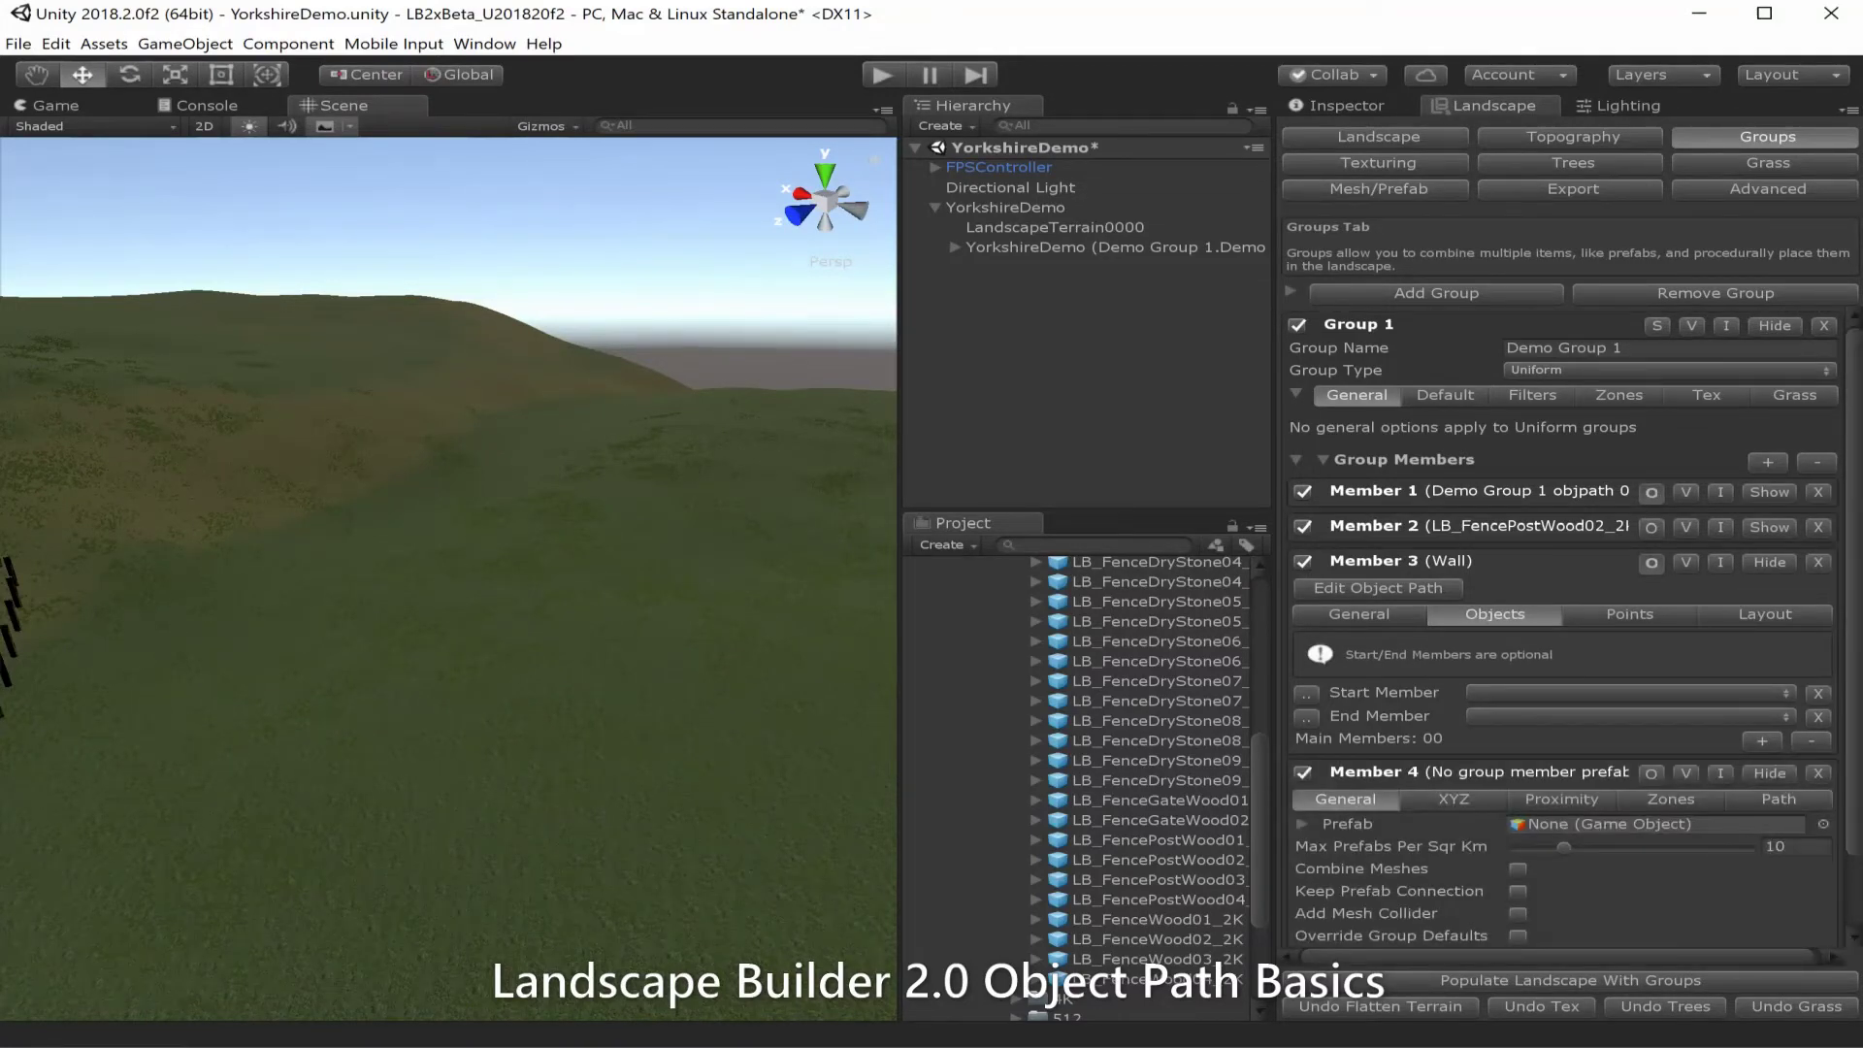
scroll(1562, 626, down, 1)
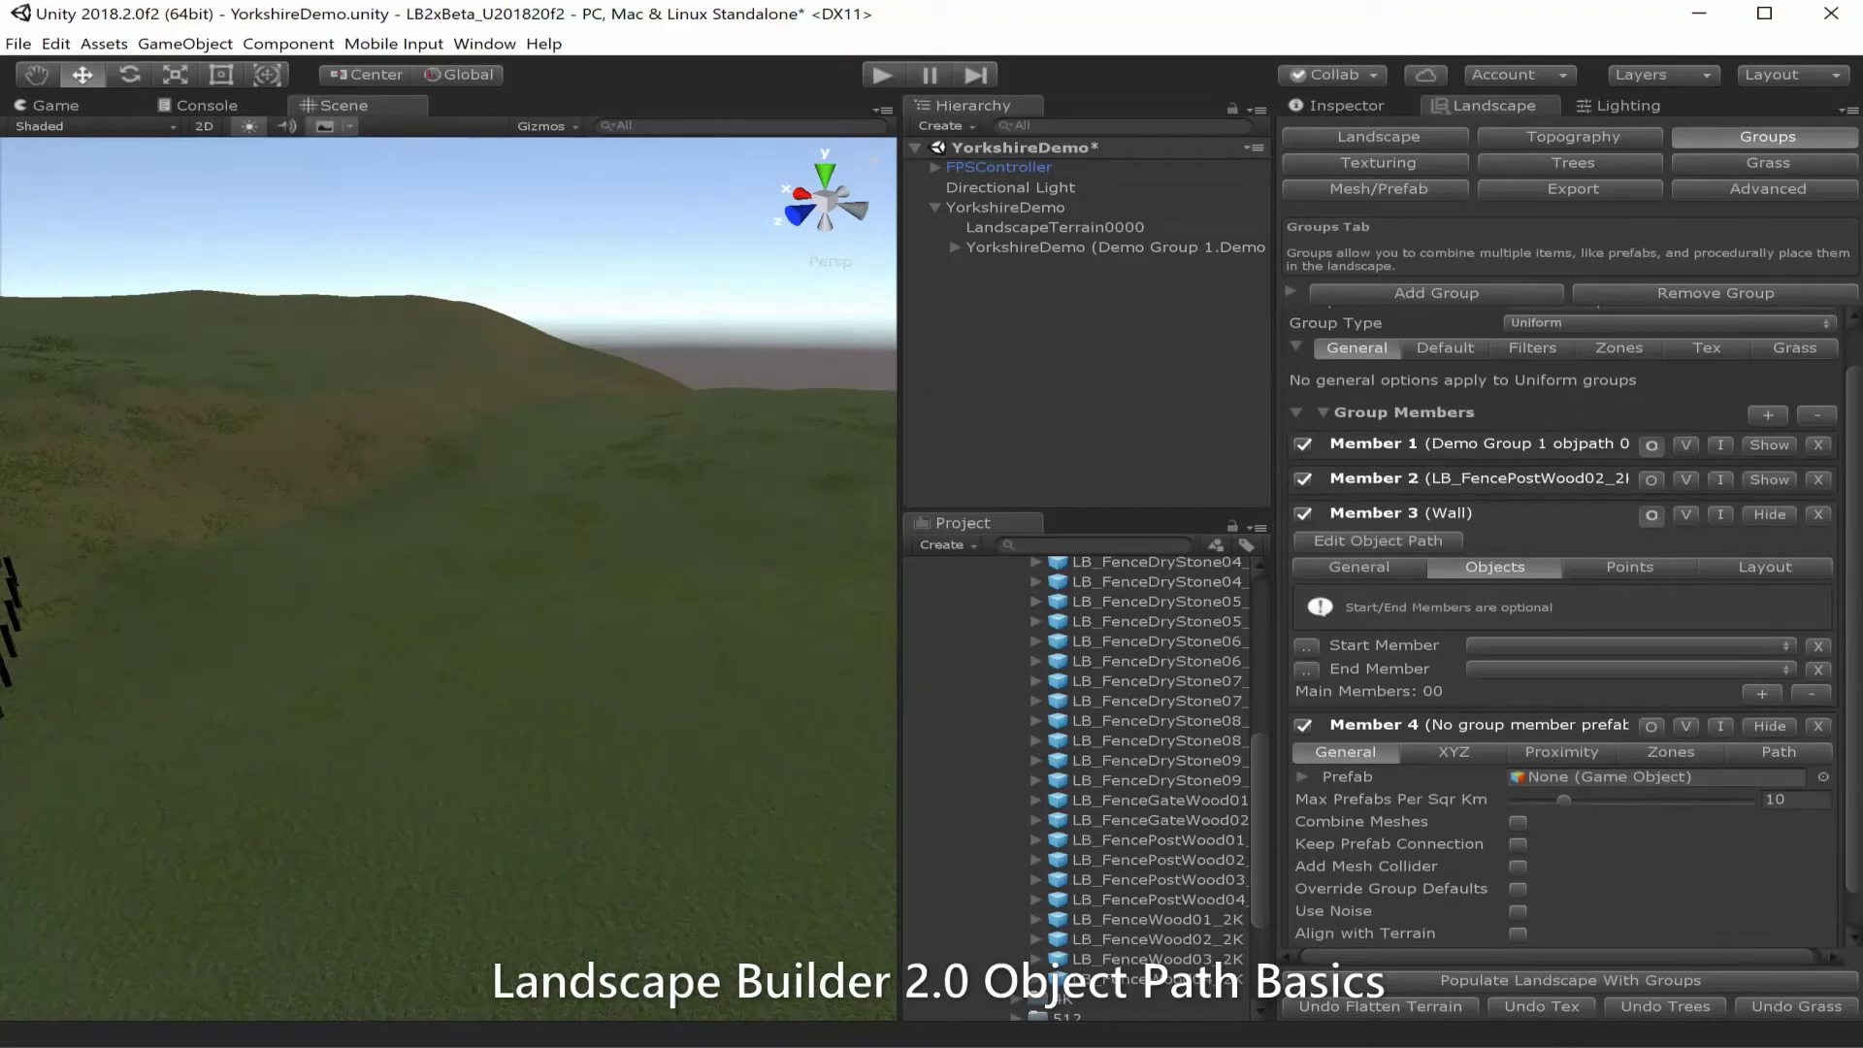
scroll(1145, 776, up, 3)
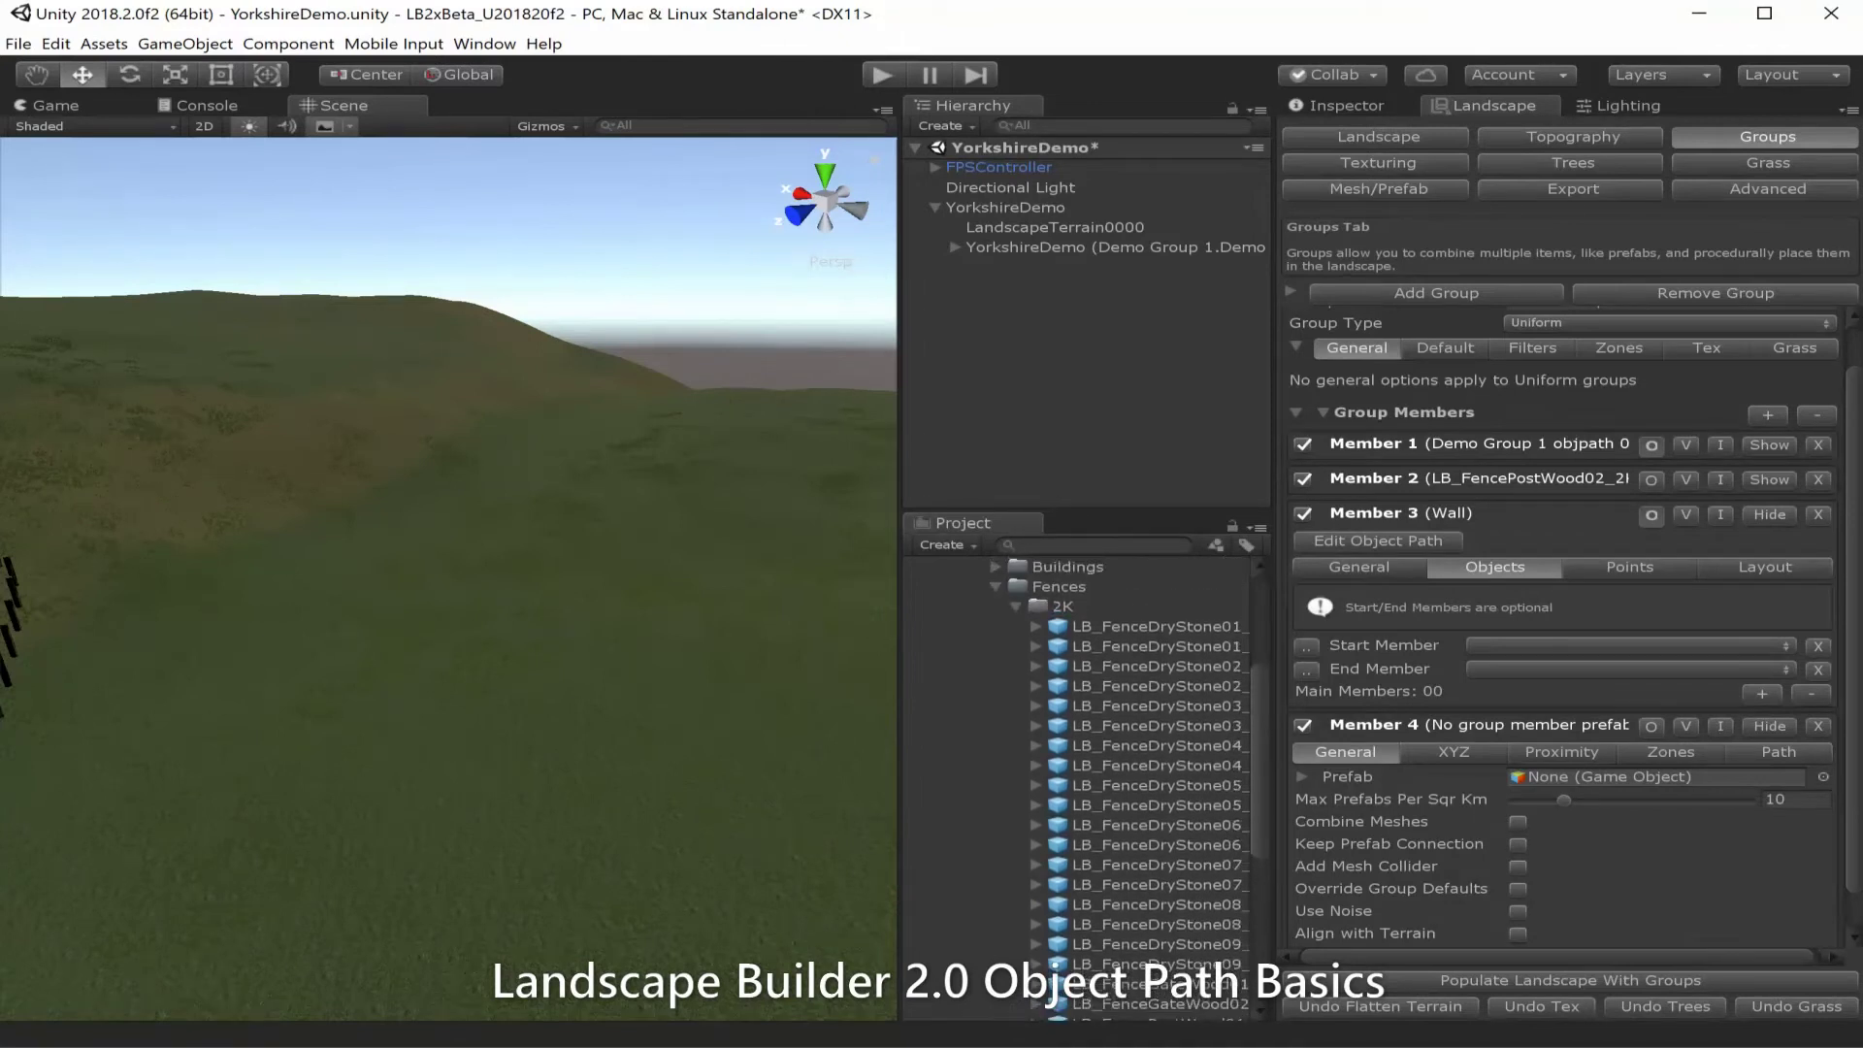
drag(900, 388, 869, 389)
drag(1143, 646, 1649, 776)
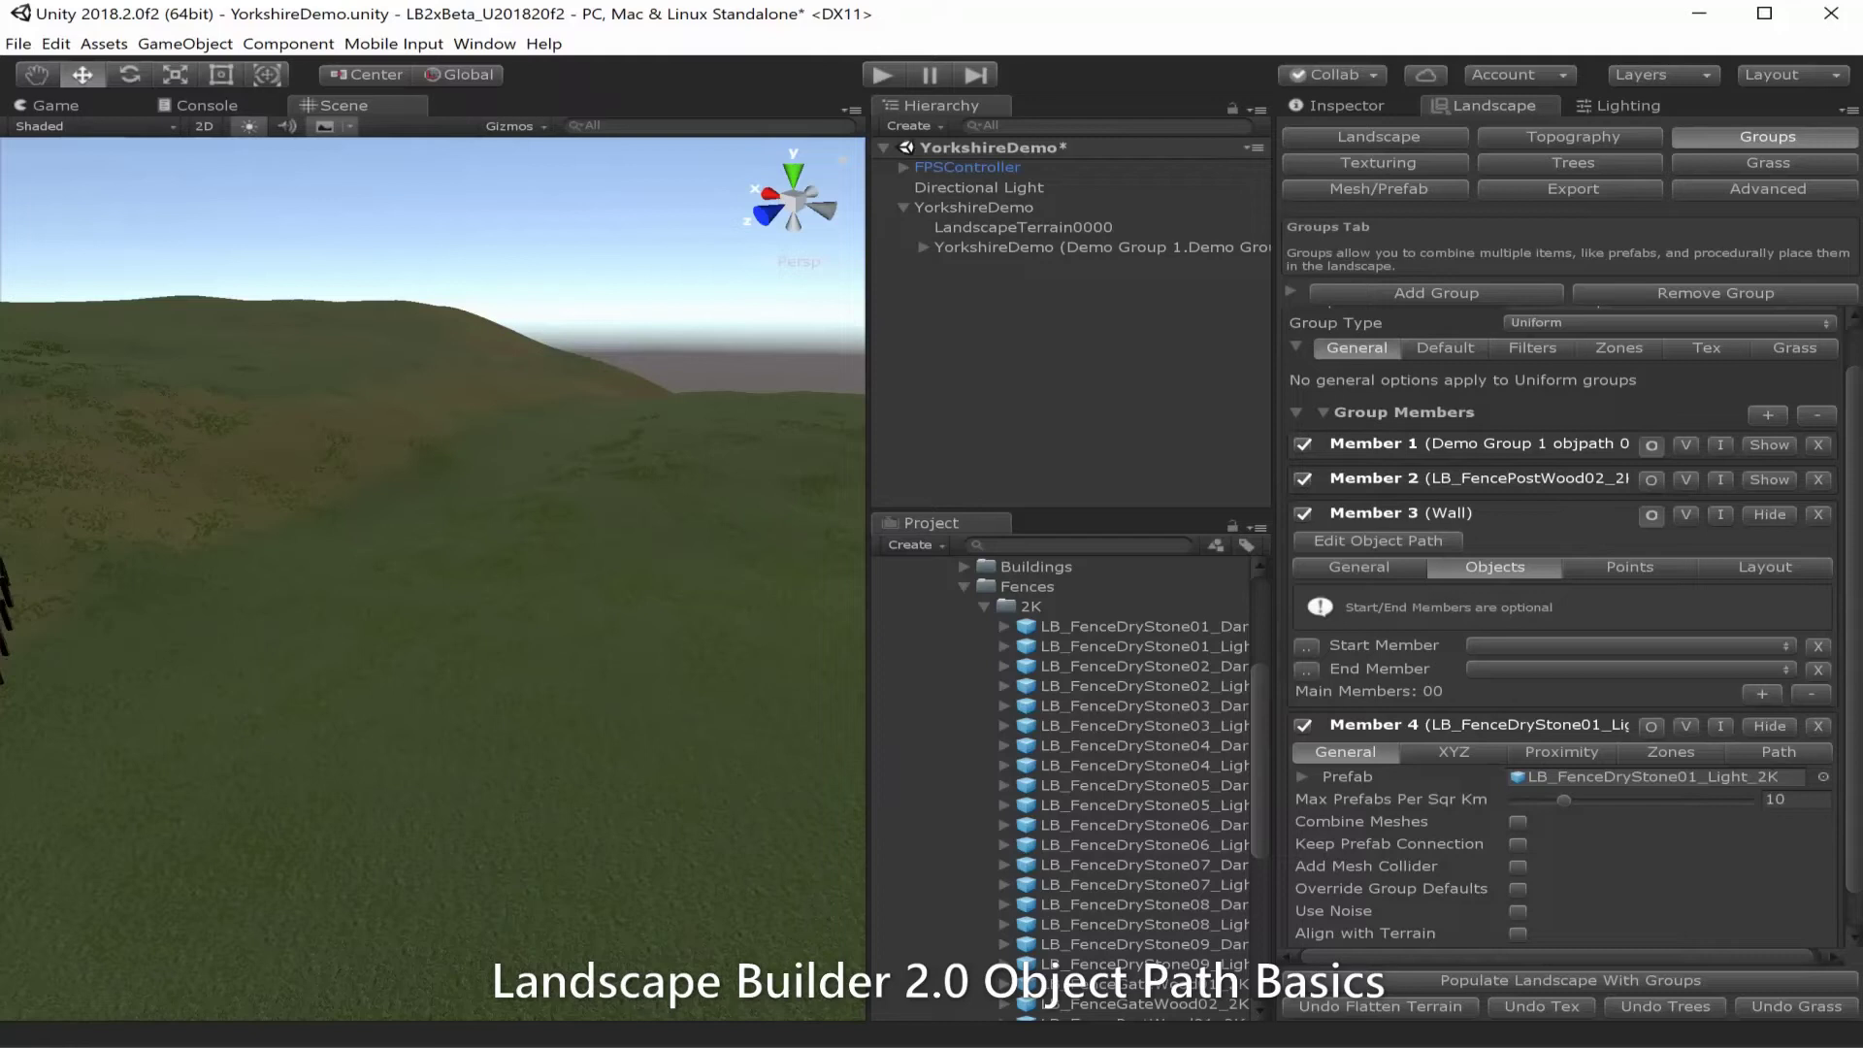
Open the Wall object path for editing and add two path points on the grassy slope, one far and one near.
click(1378, 542)
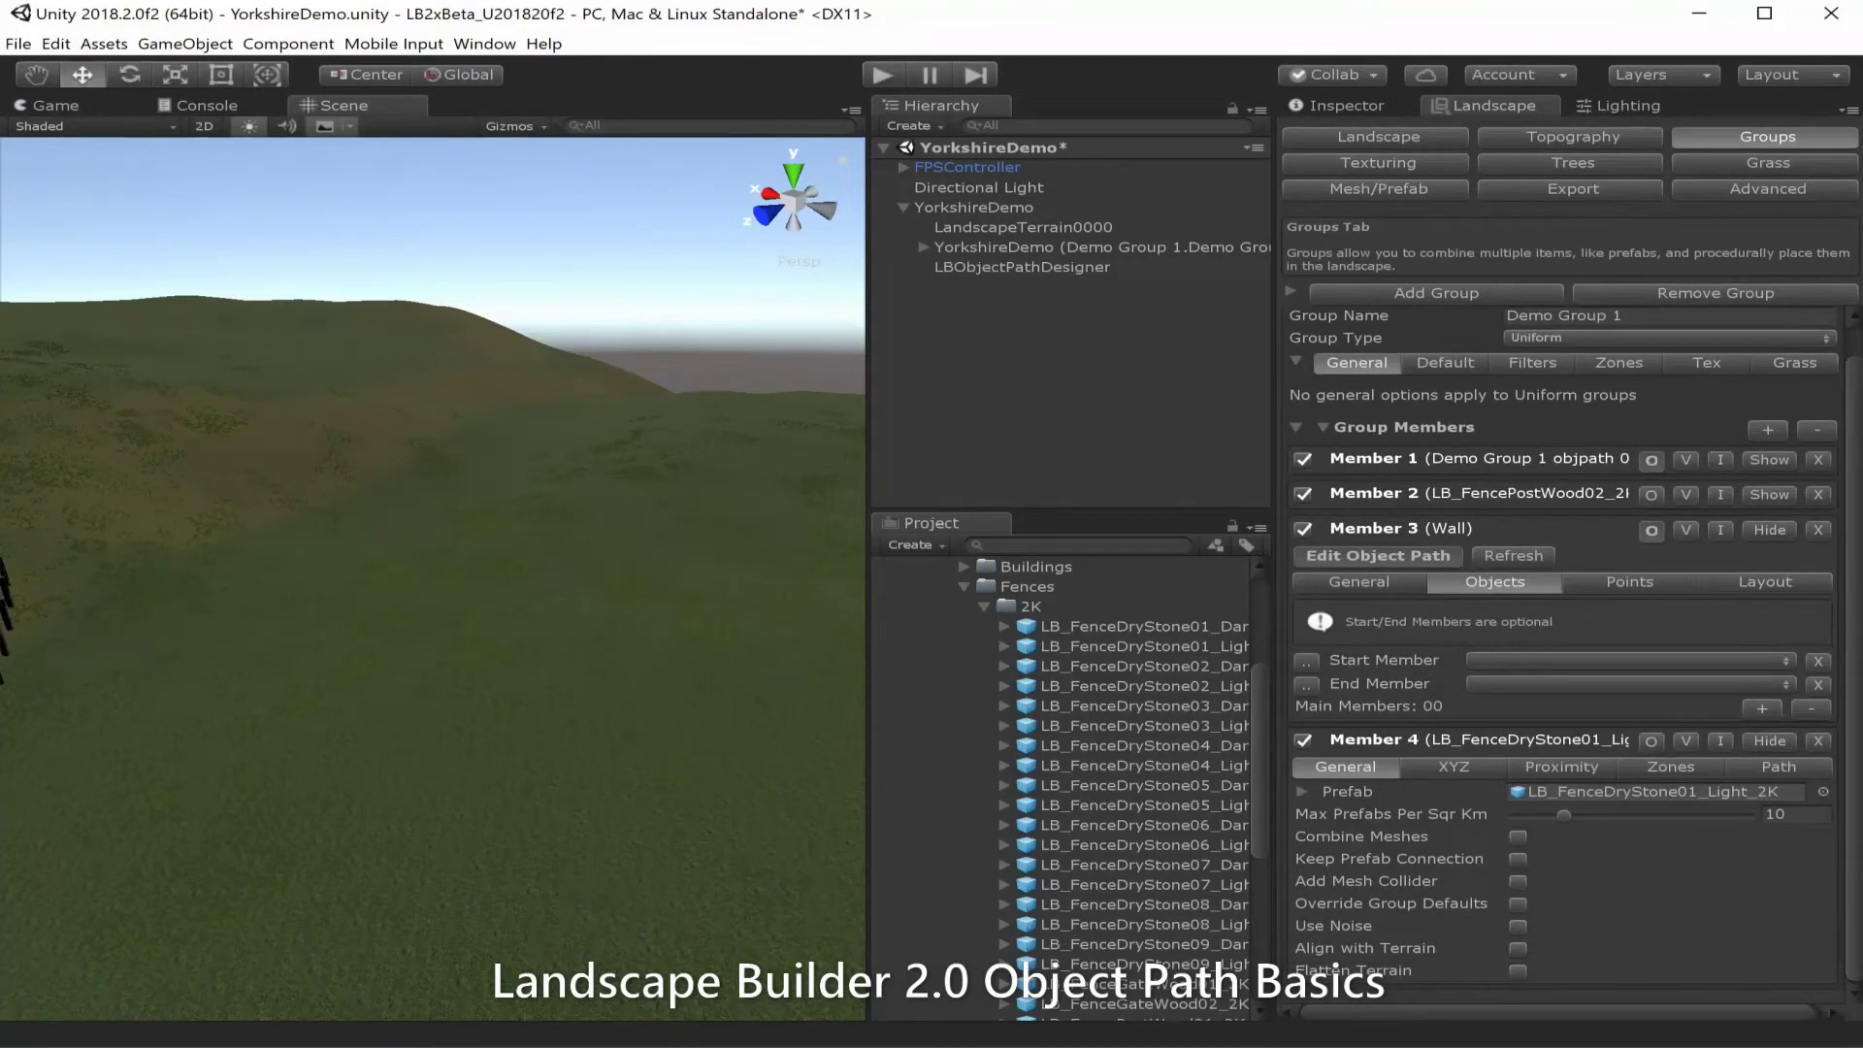
right_click(250, 545)
click(330, 555)
right_click(492, 561)
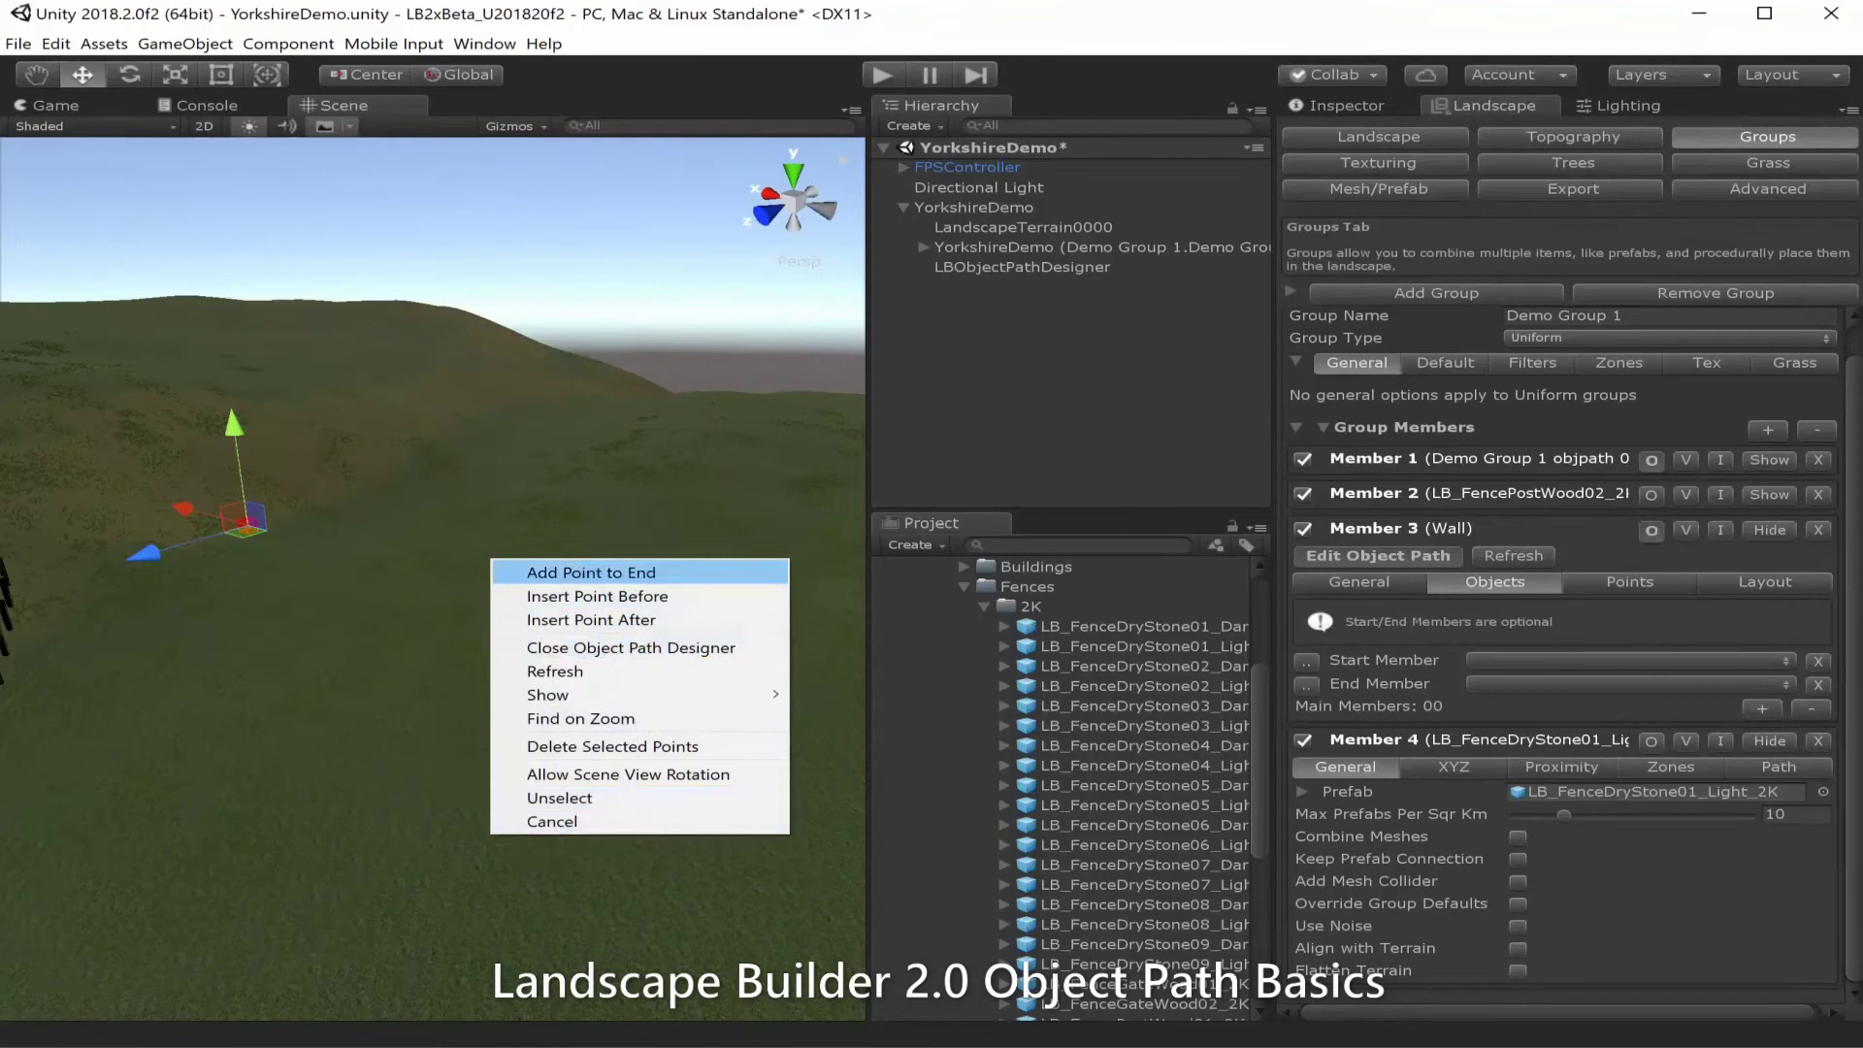
click(543, 573)
Move the far and near points of the Wall path along their red axes, away from the brown hillside.
scroll(433, 579, up, 3)
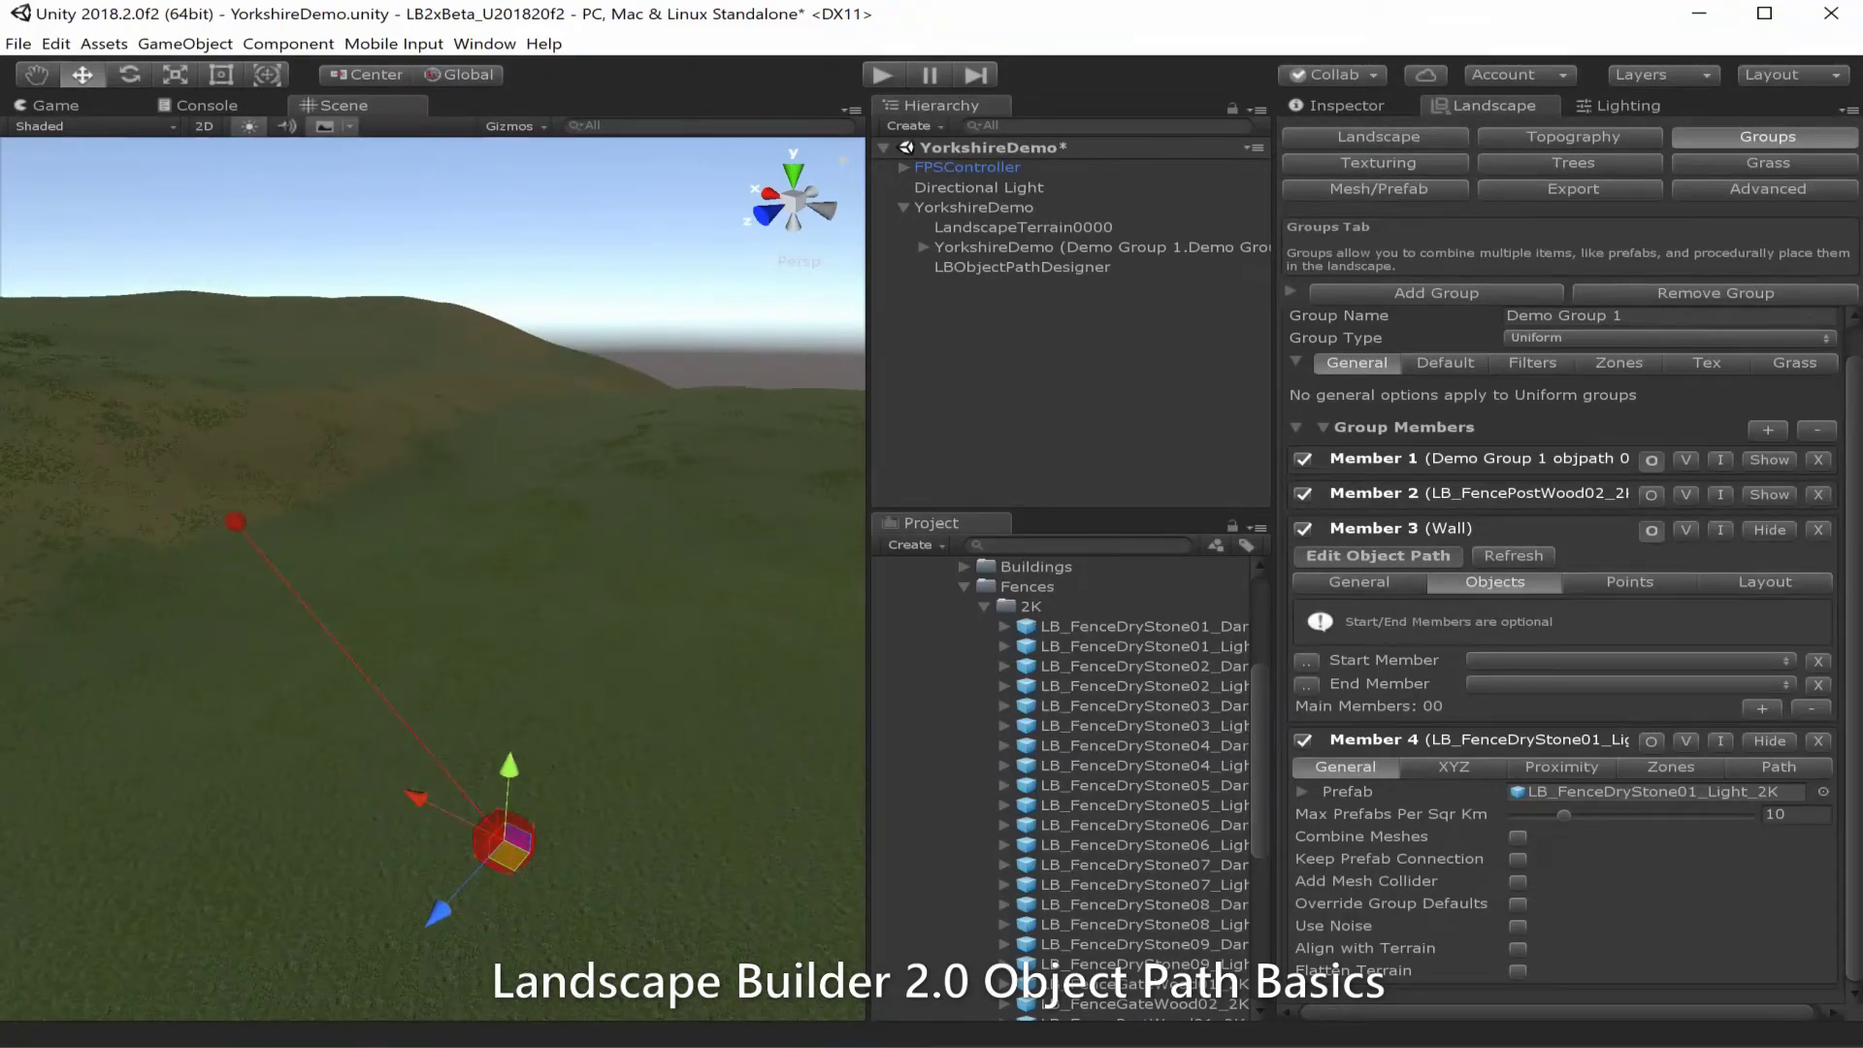
middle_drag(492, 699, 431, 396)
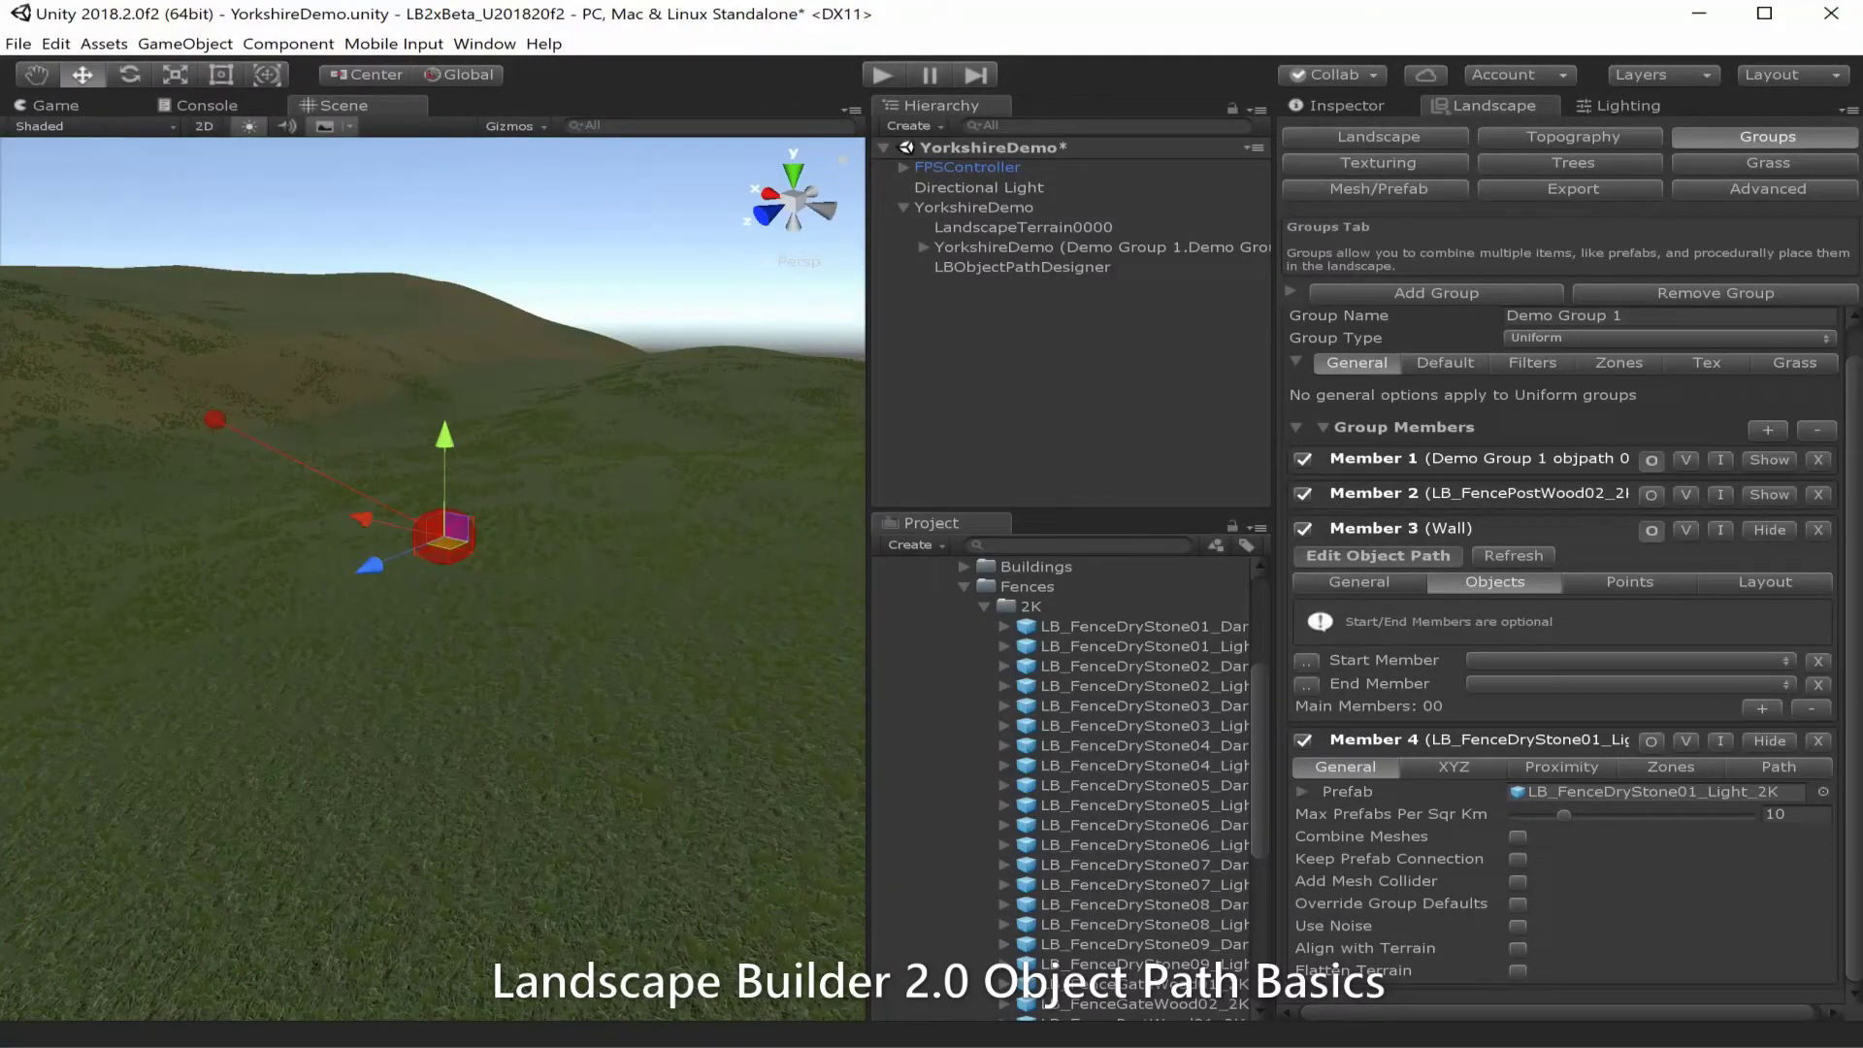
click(214, 420)
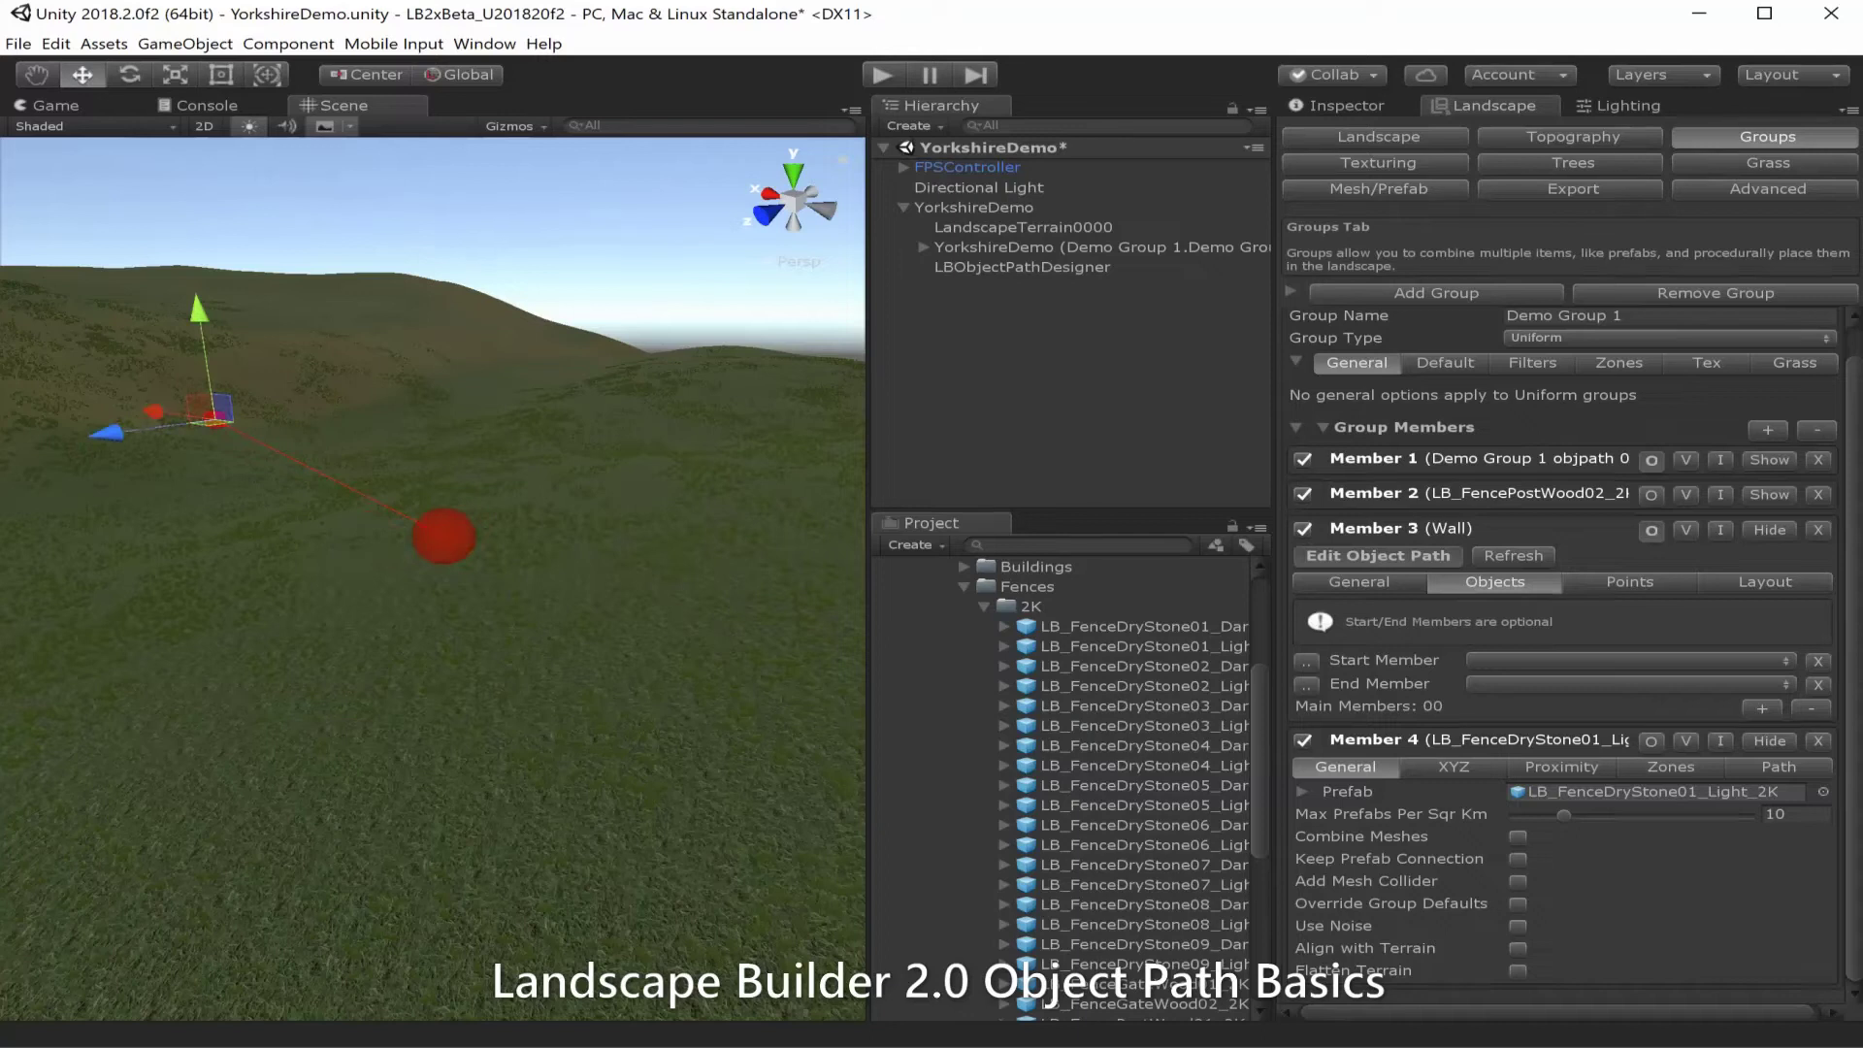
drag(154, 411, 392, 429)
click(444, 537)
drag(364, 519, 500, 537)
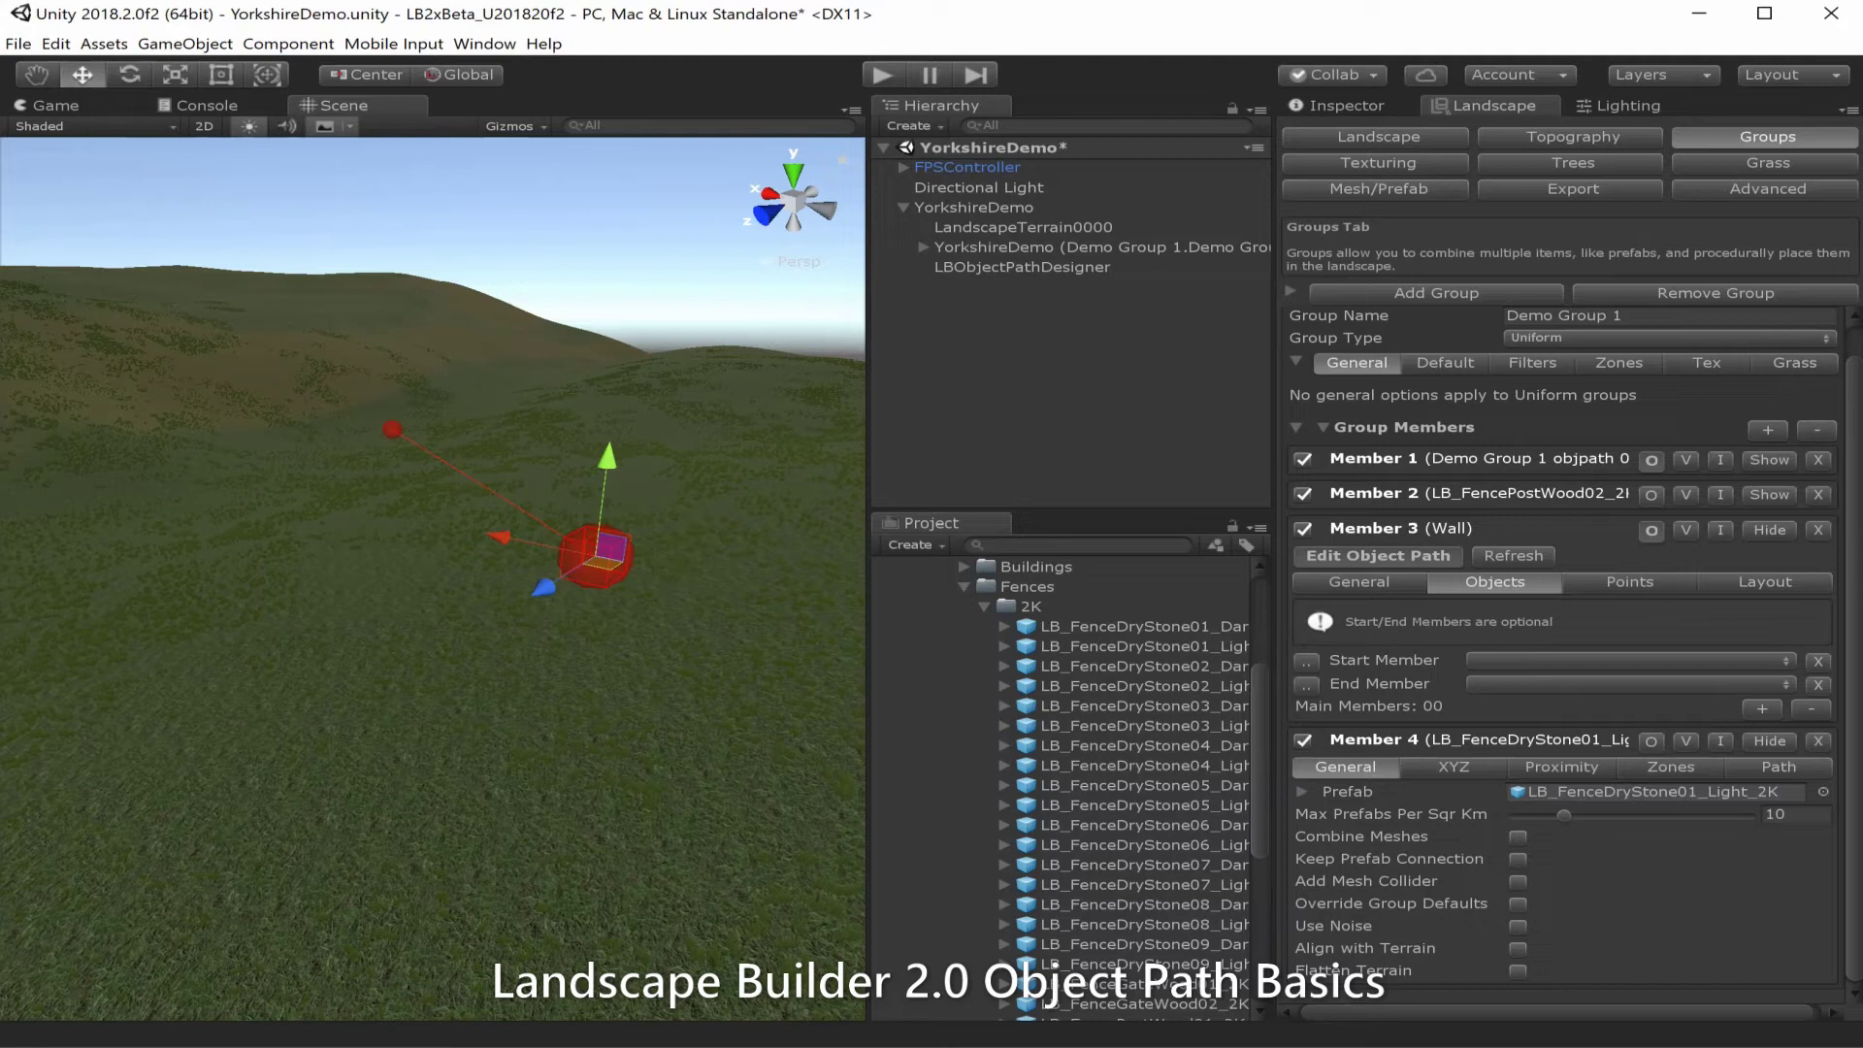
Restrict the LB_FenceDryStone01_Light_2K member to use in paths only.
drag(1274, 543, 1268, 543)
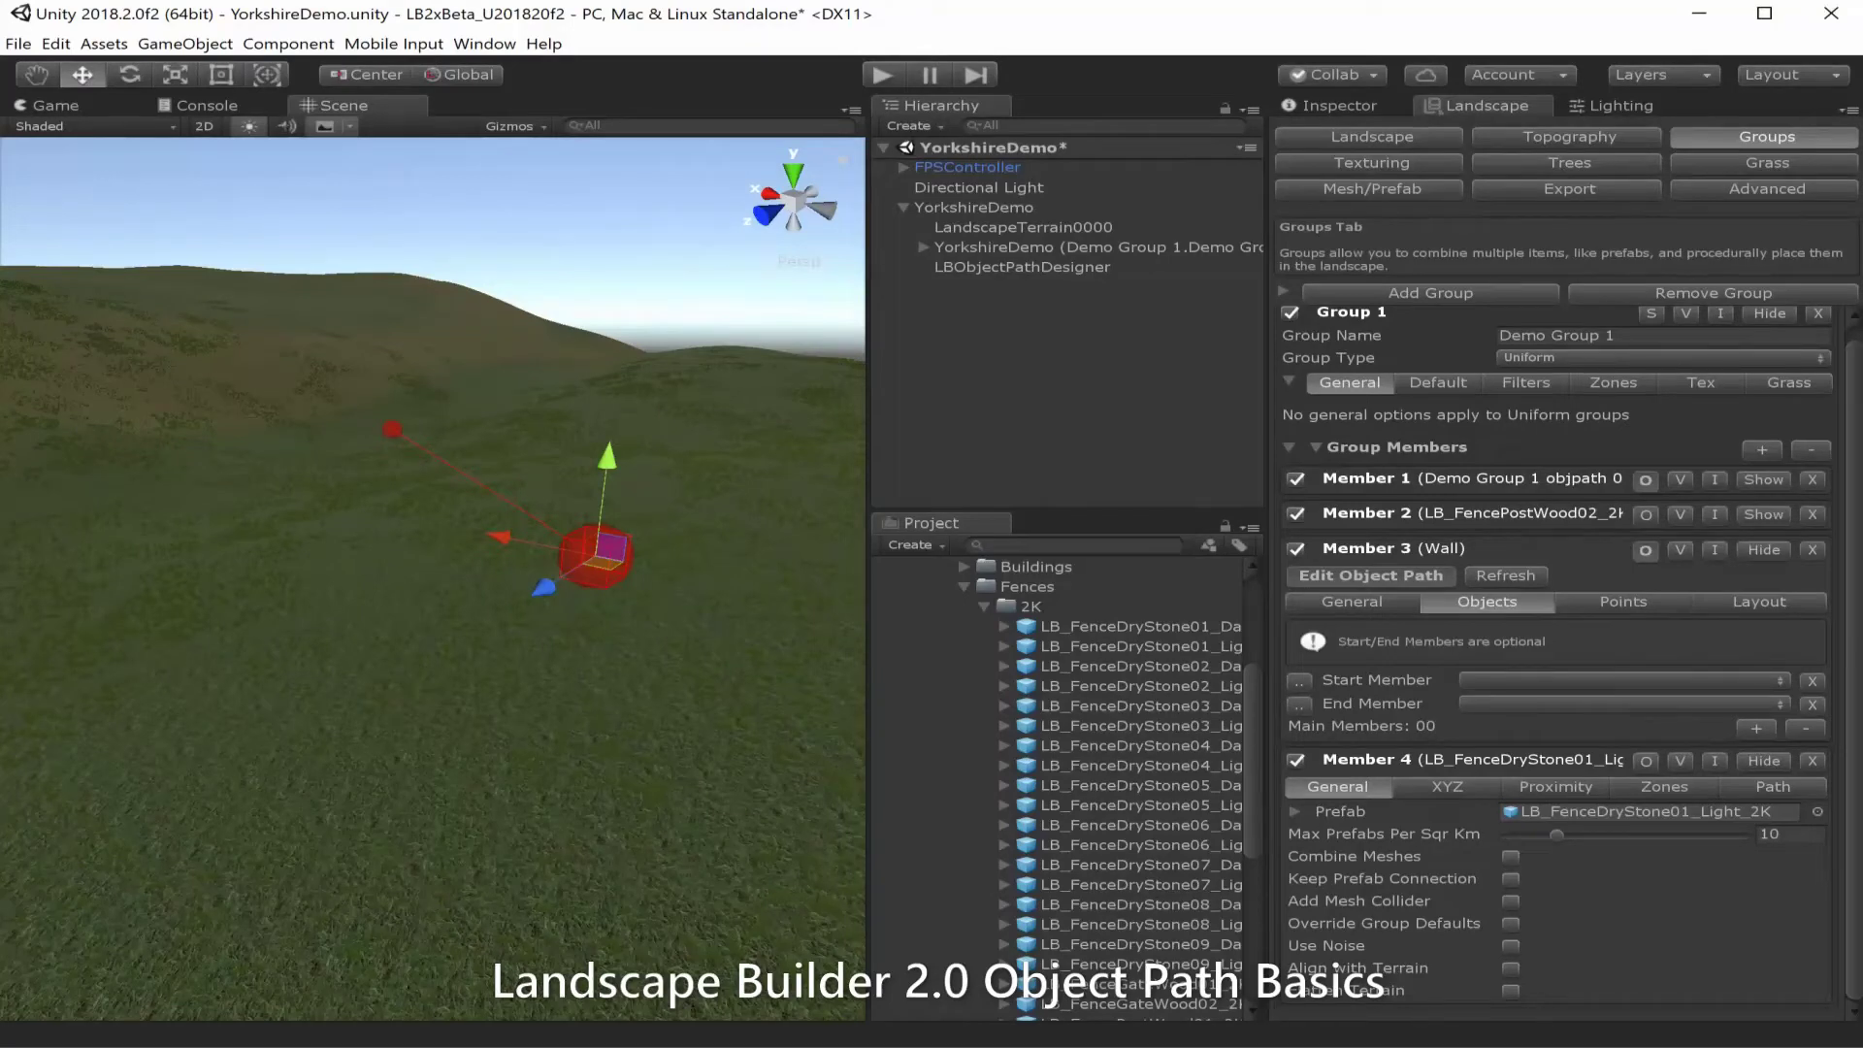
click(1773, 786)
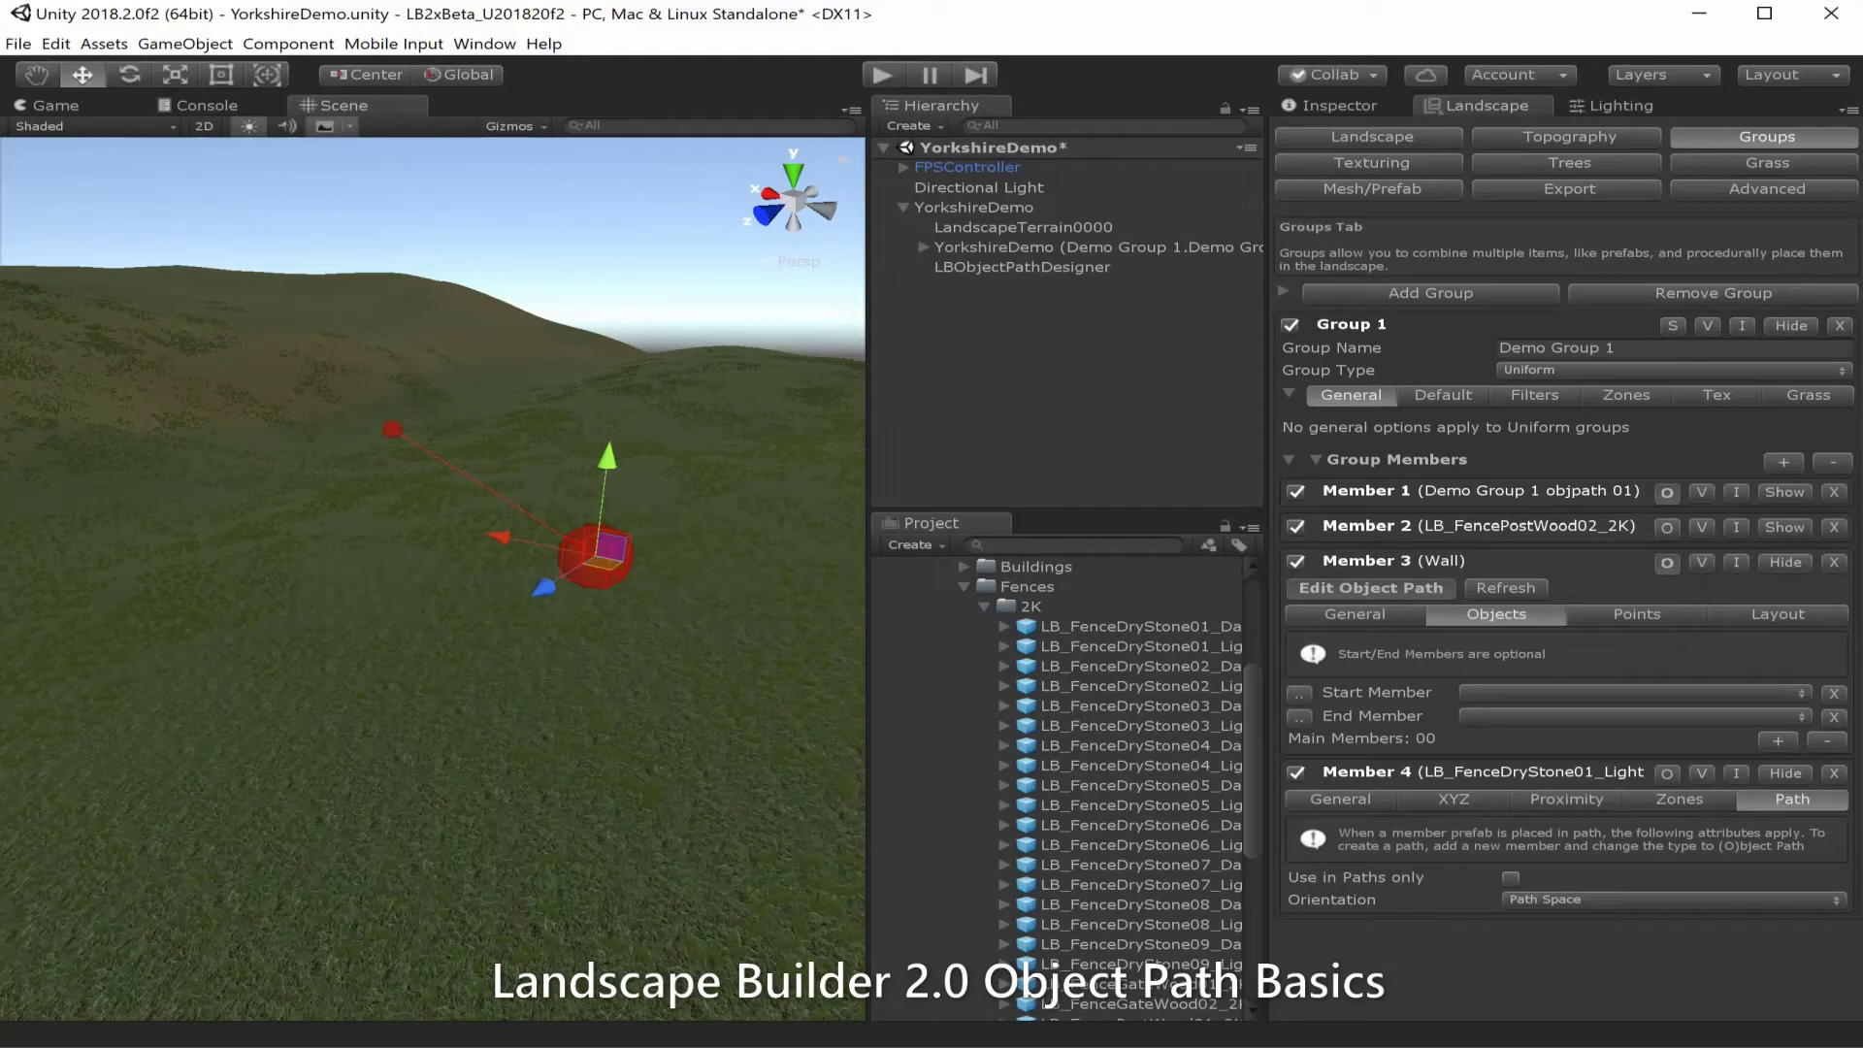
click(1511, 878)
Set the dry stone member's proximity extent to 1.5 and turn off Randomise Rotation Y.
click(1566, 798)
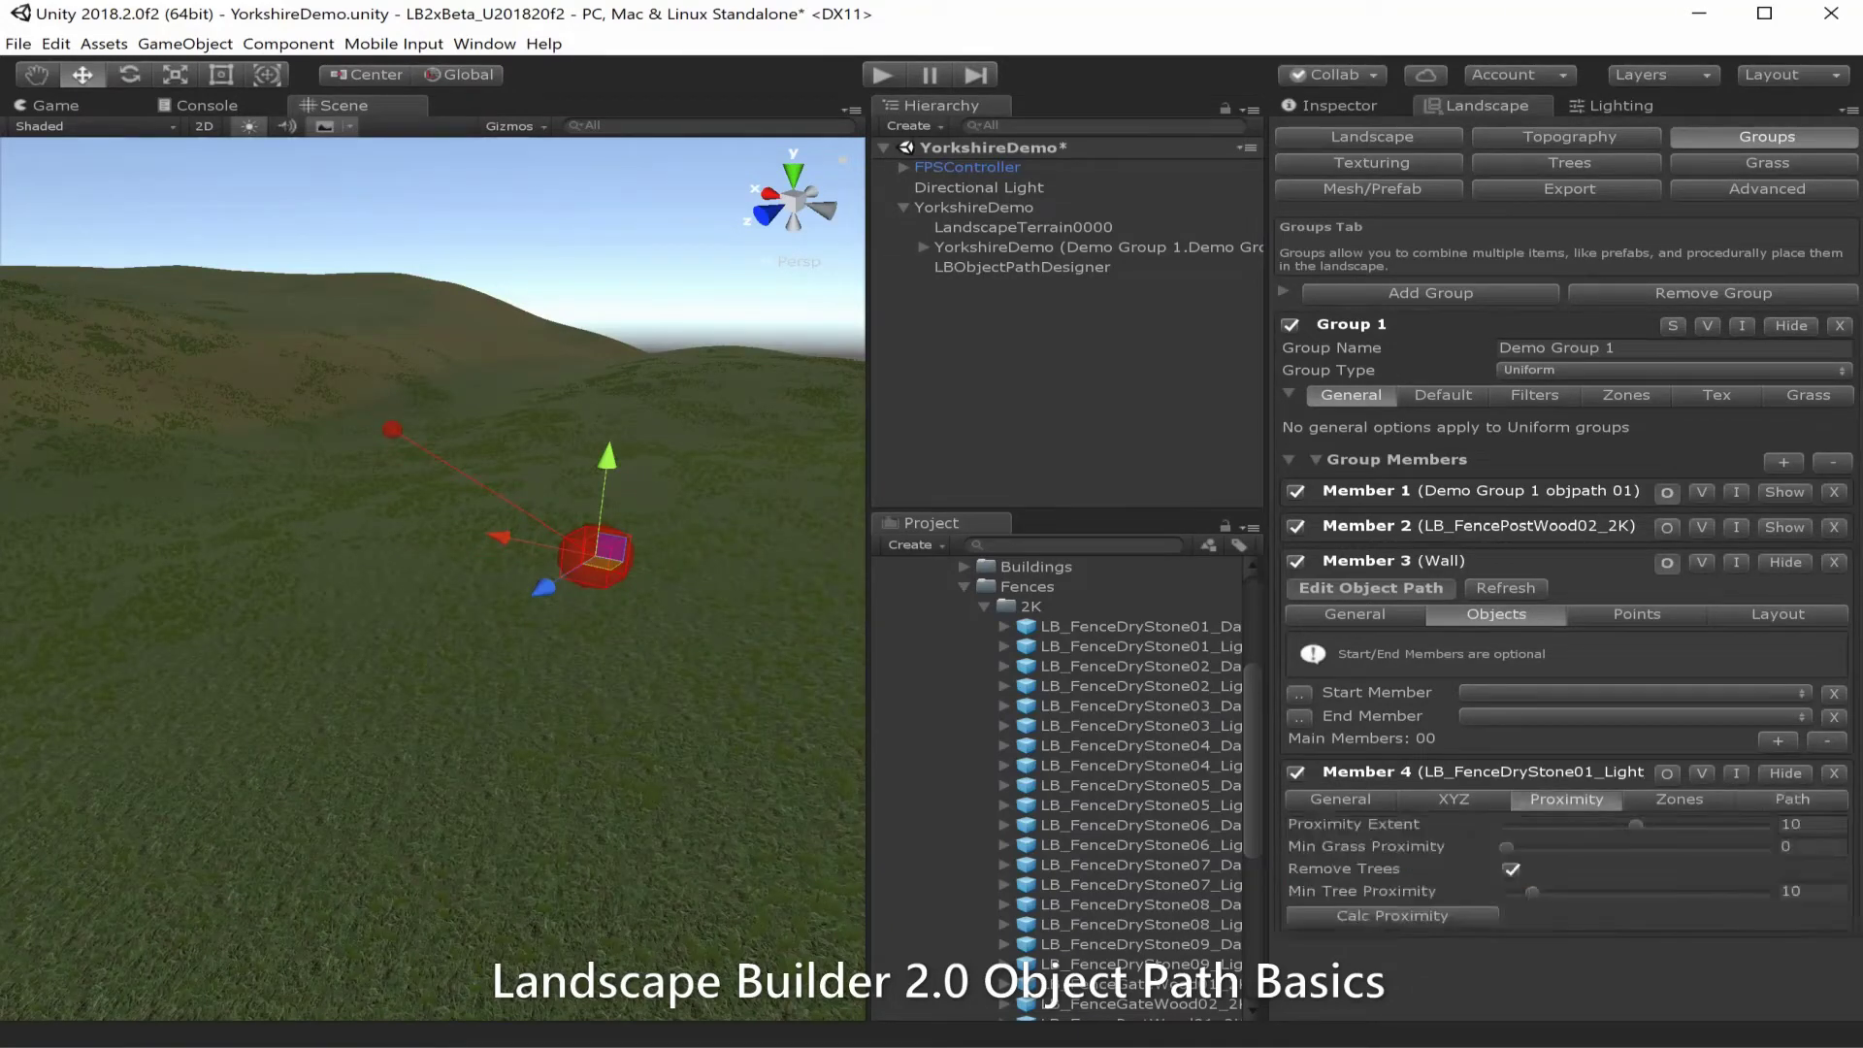
click(1810, 825)
text(1.5)
click(1454, 800)
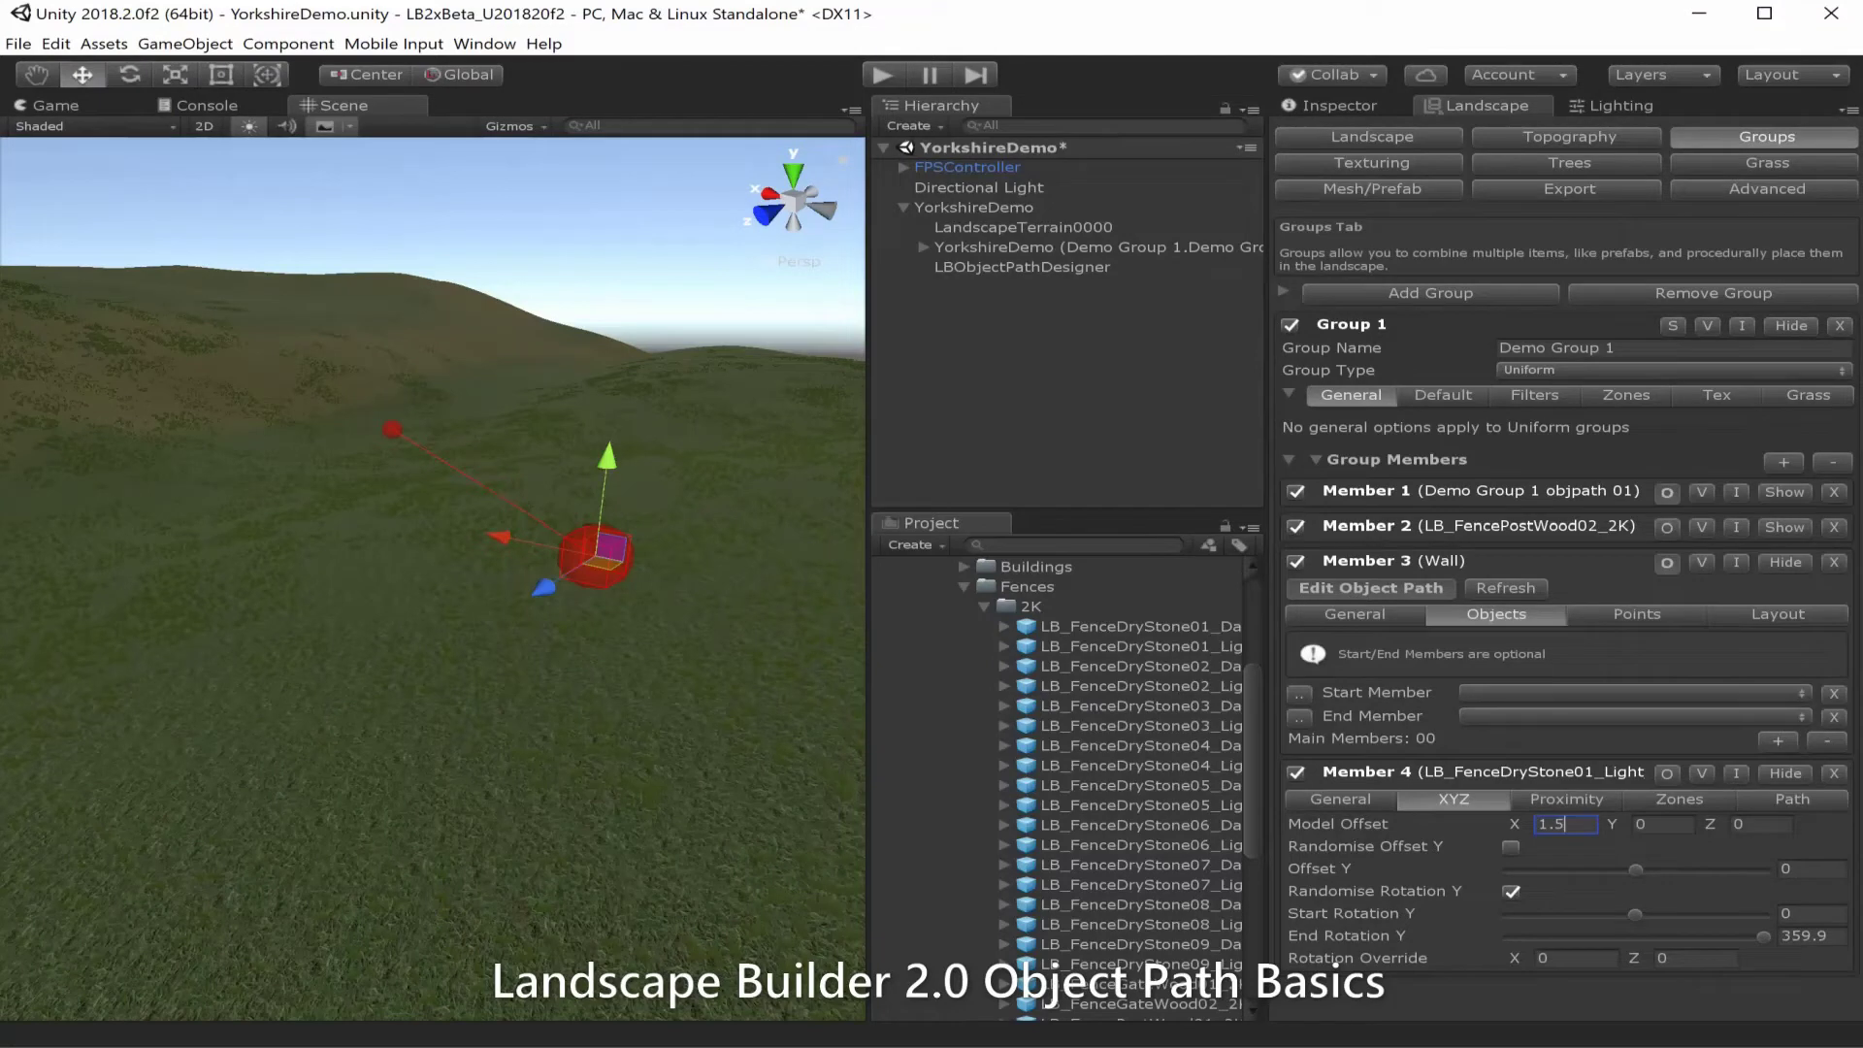
click(1511, 892)
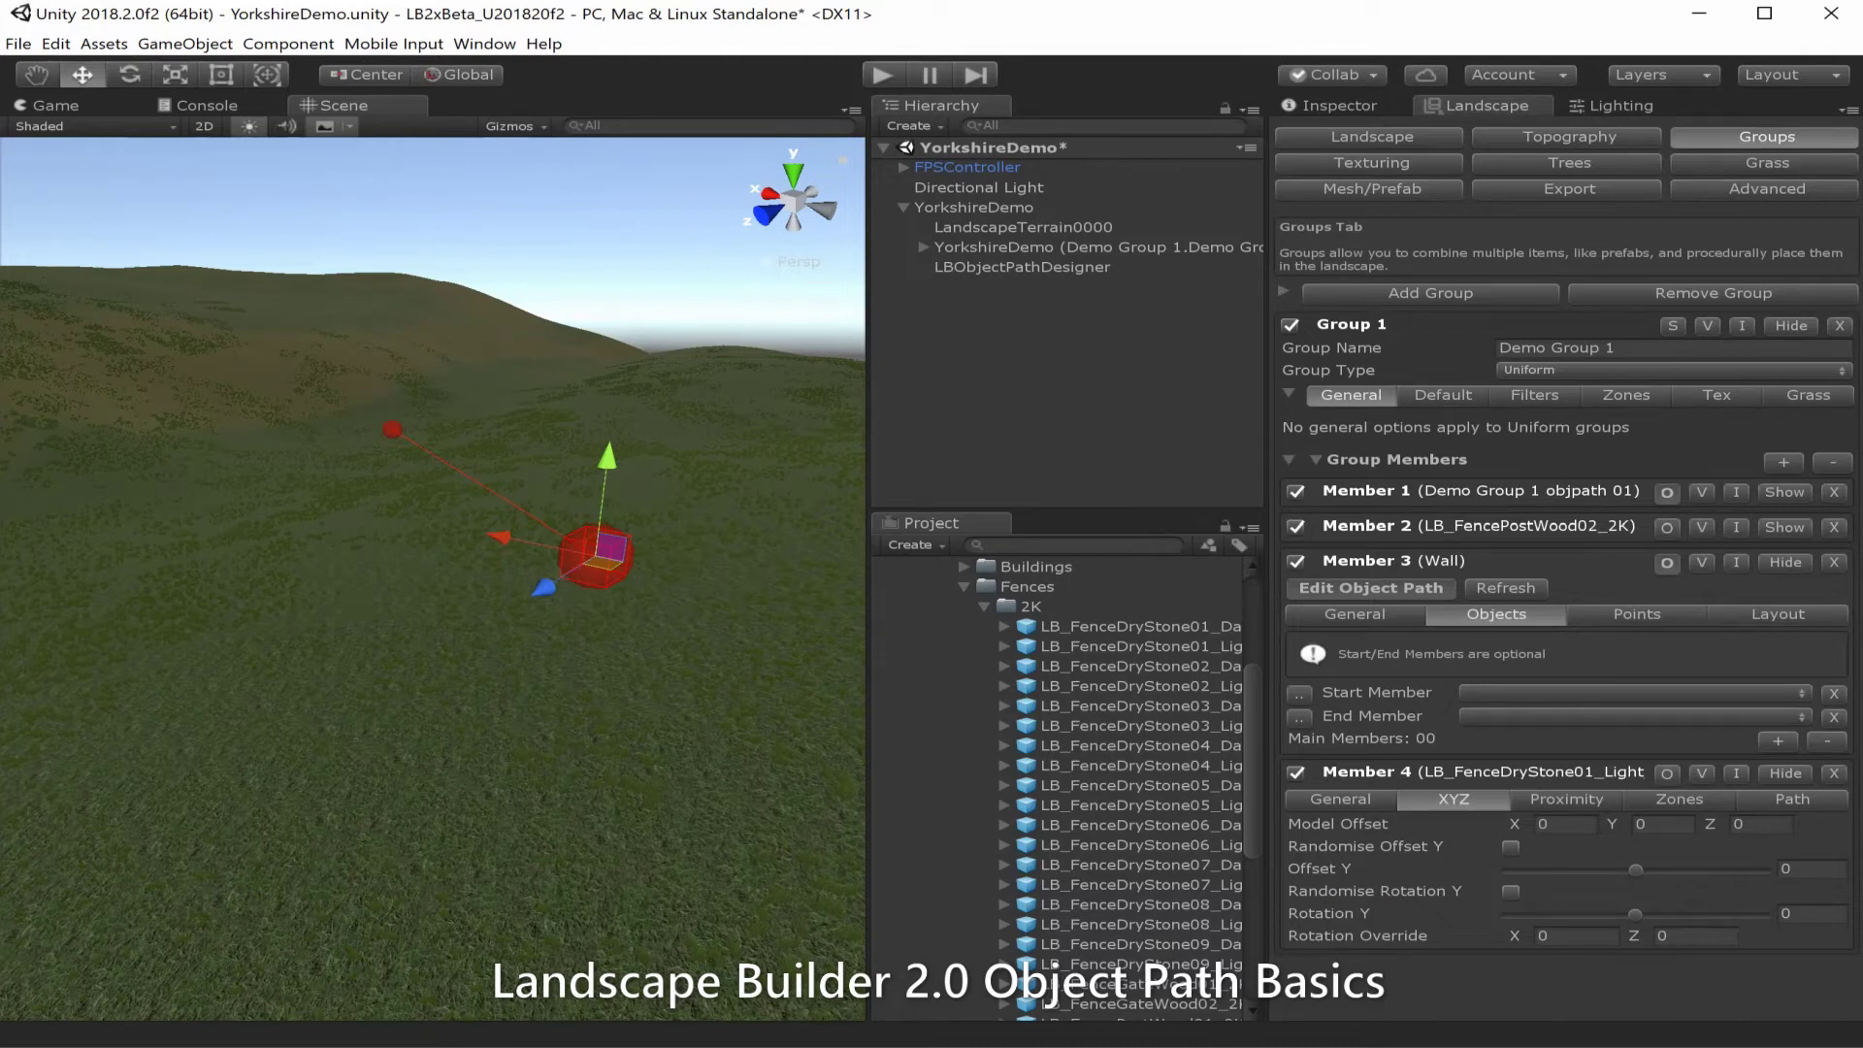
Insert a copy of the dry stone member above it, assign the LB_FenceDryStone08_Light_2K prefab and preview the prefab.
click(1737, 774)
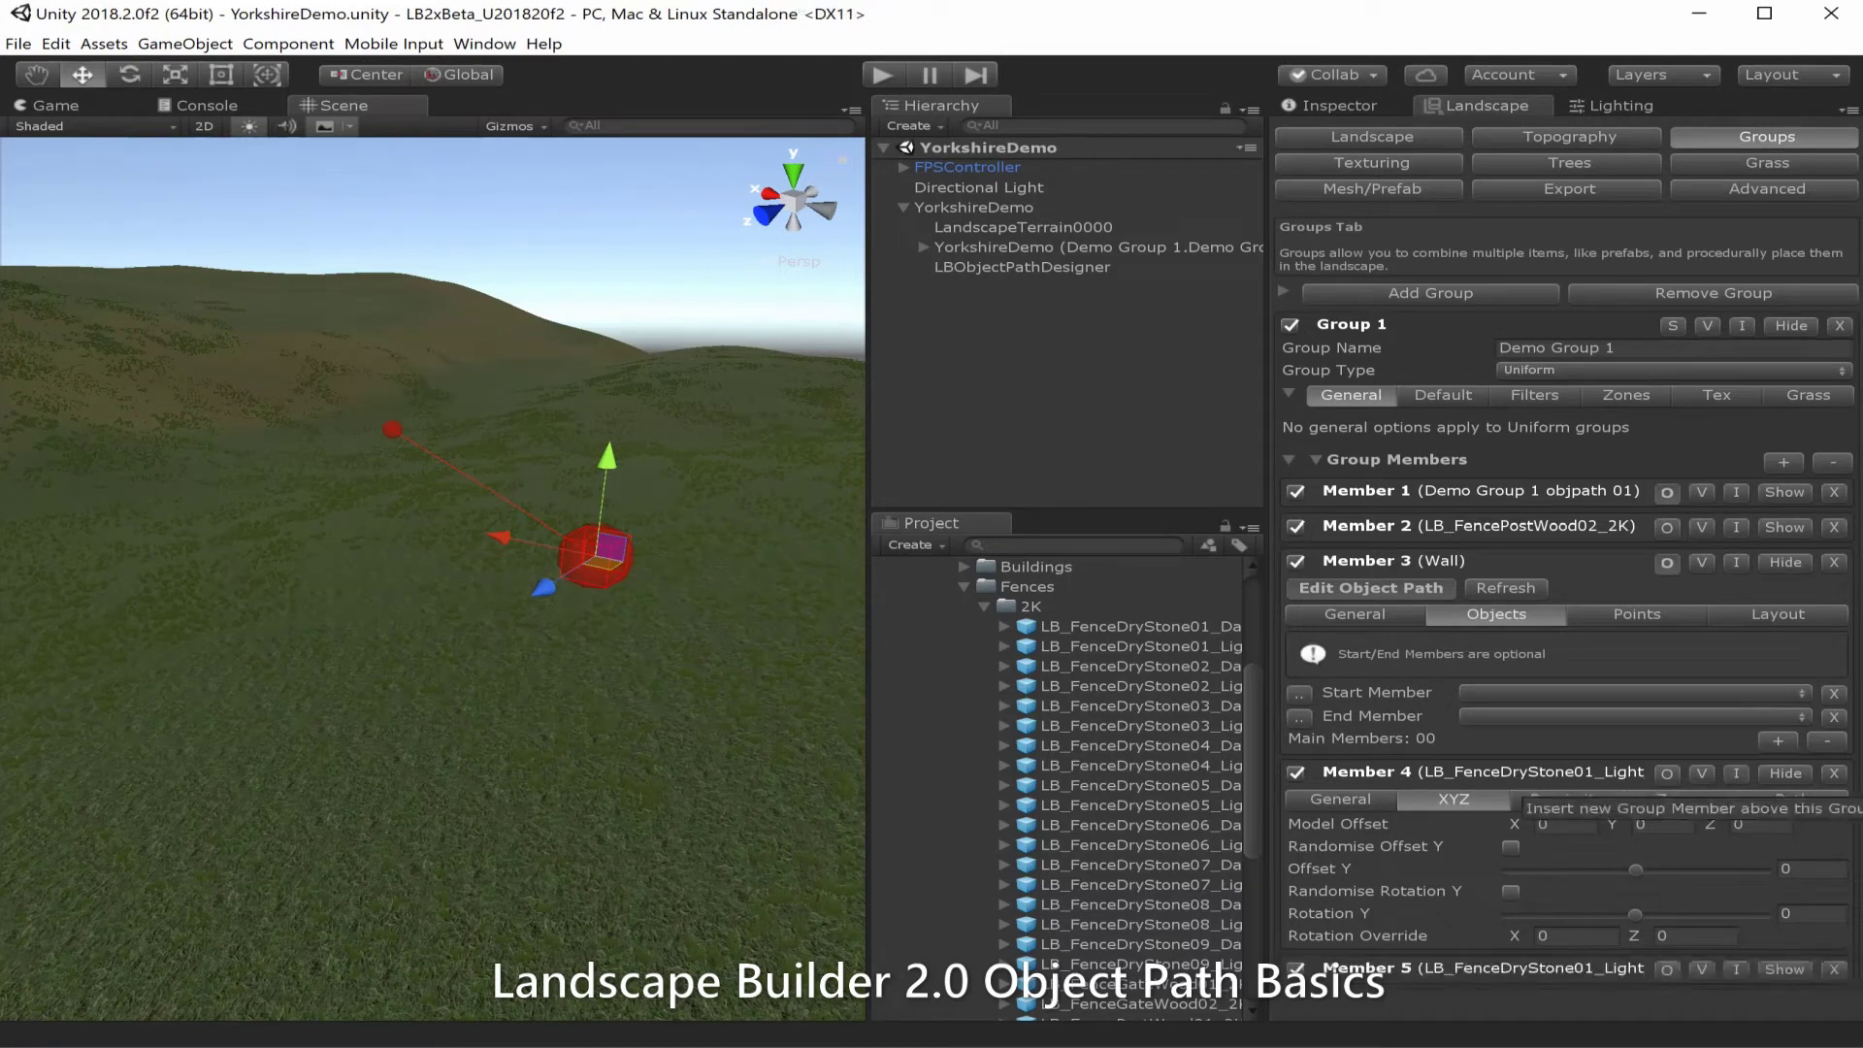
click(1340, 799)
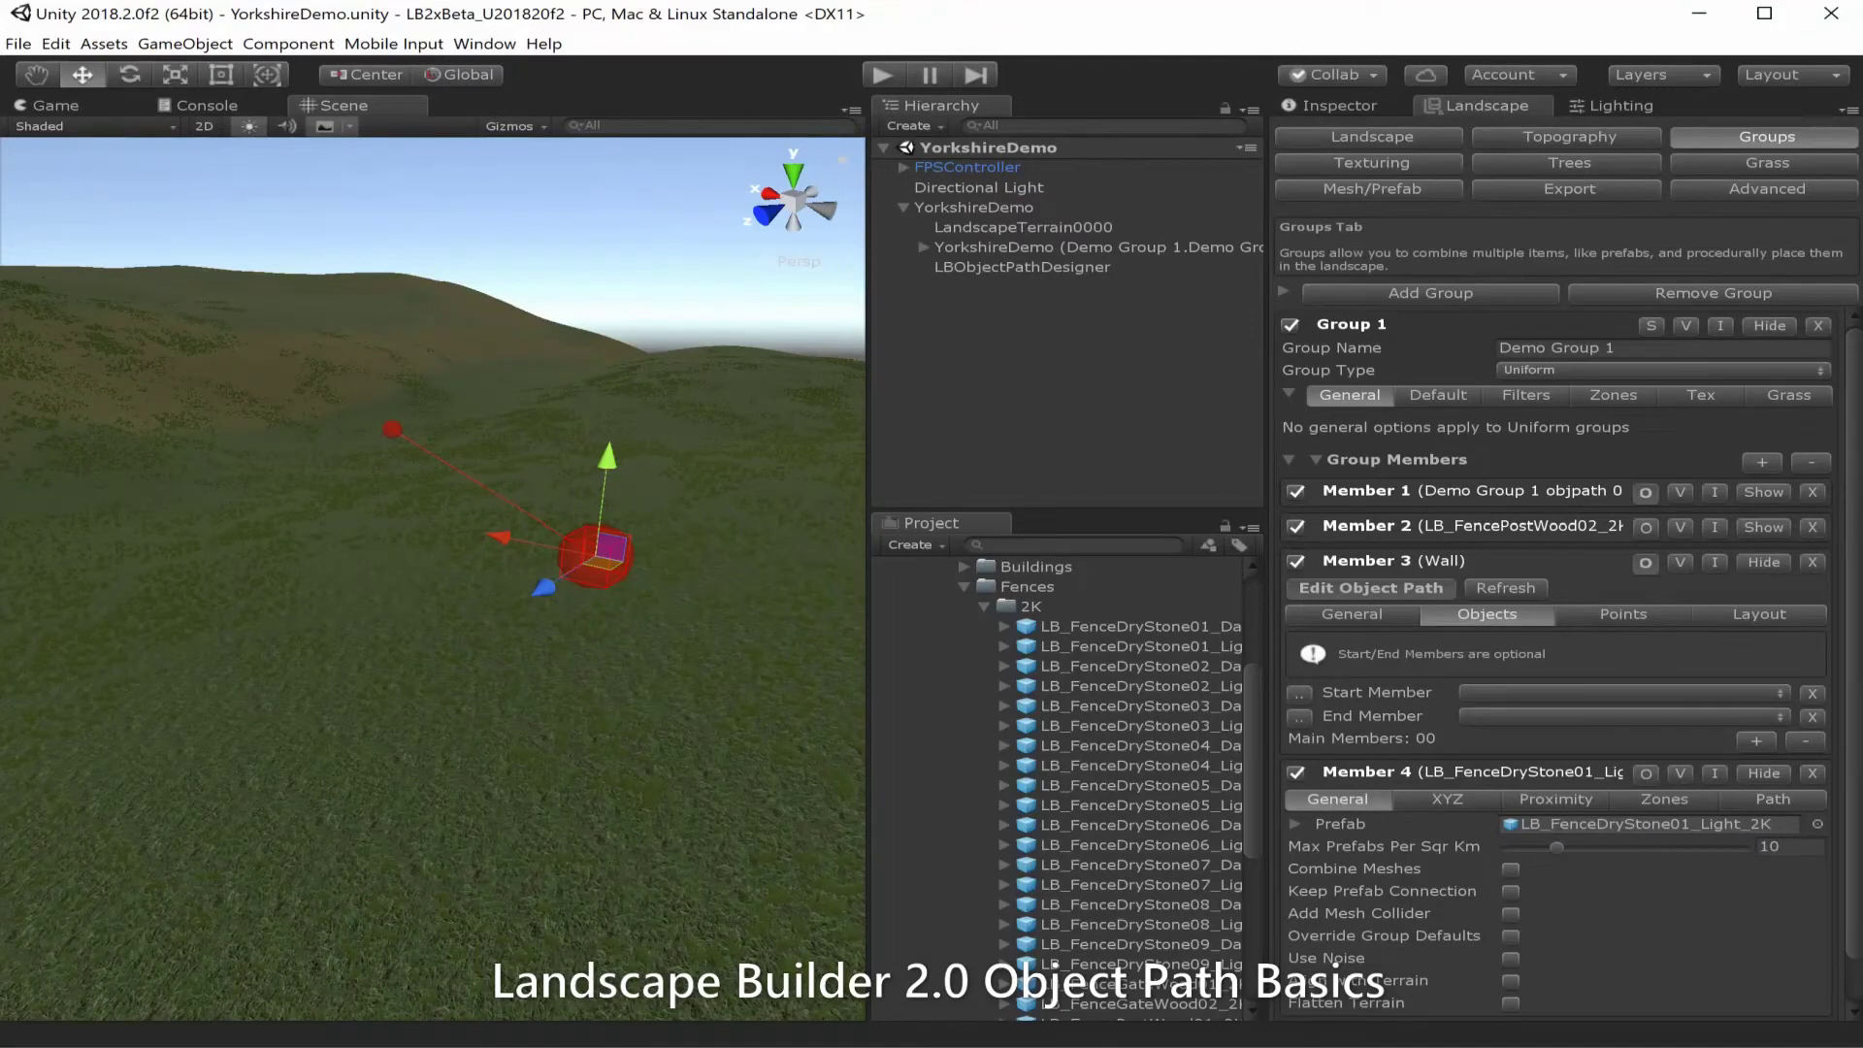
drag(1140, 925, 1644, 825)
click(1296, 824)
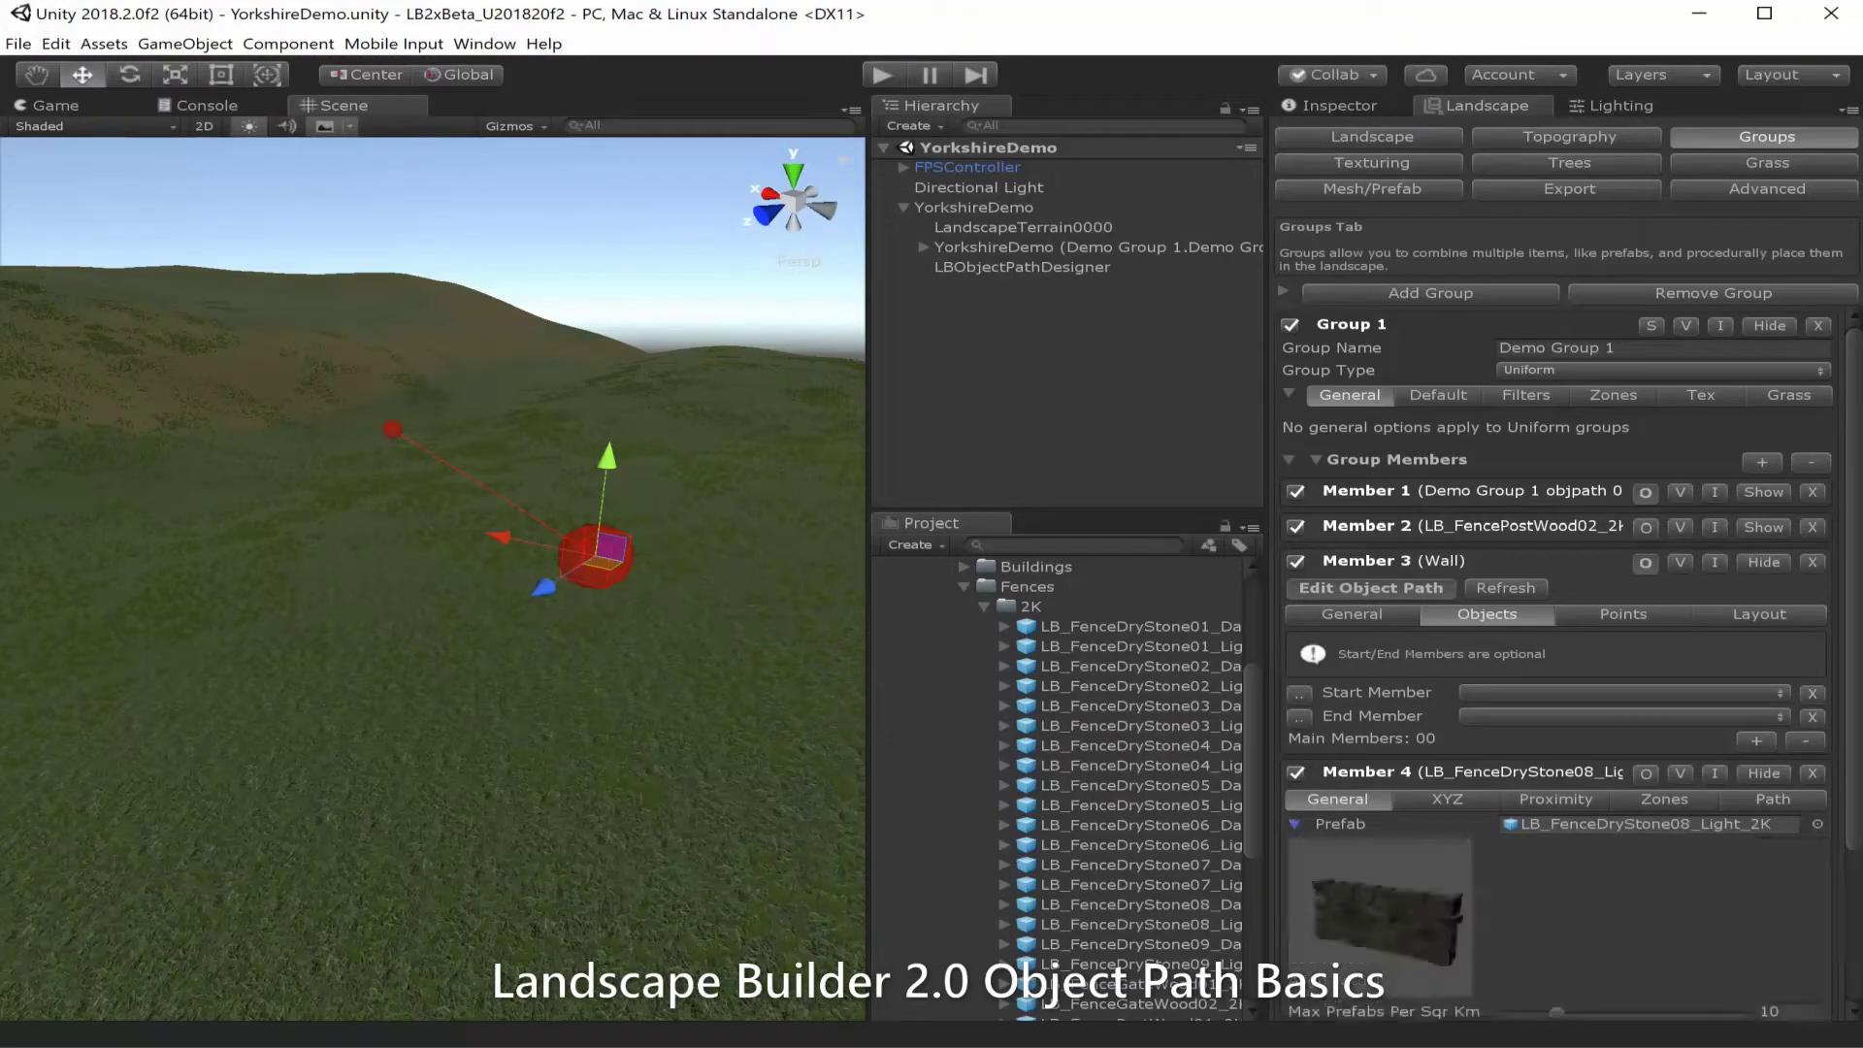
click(1295, 824)
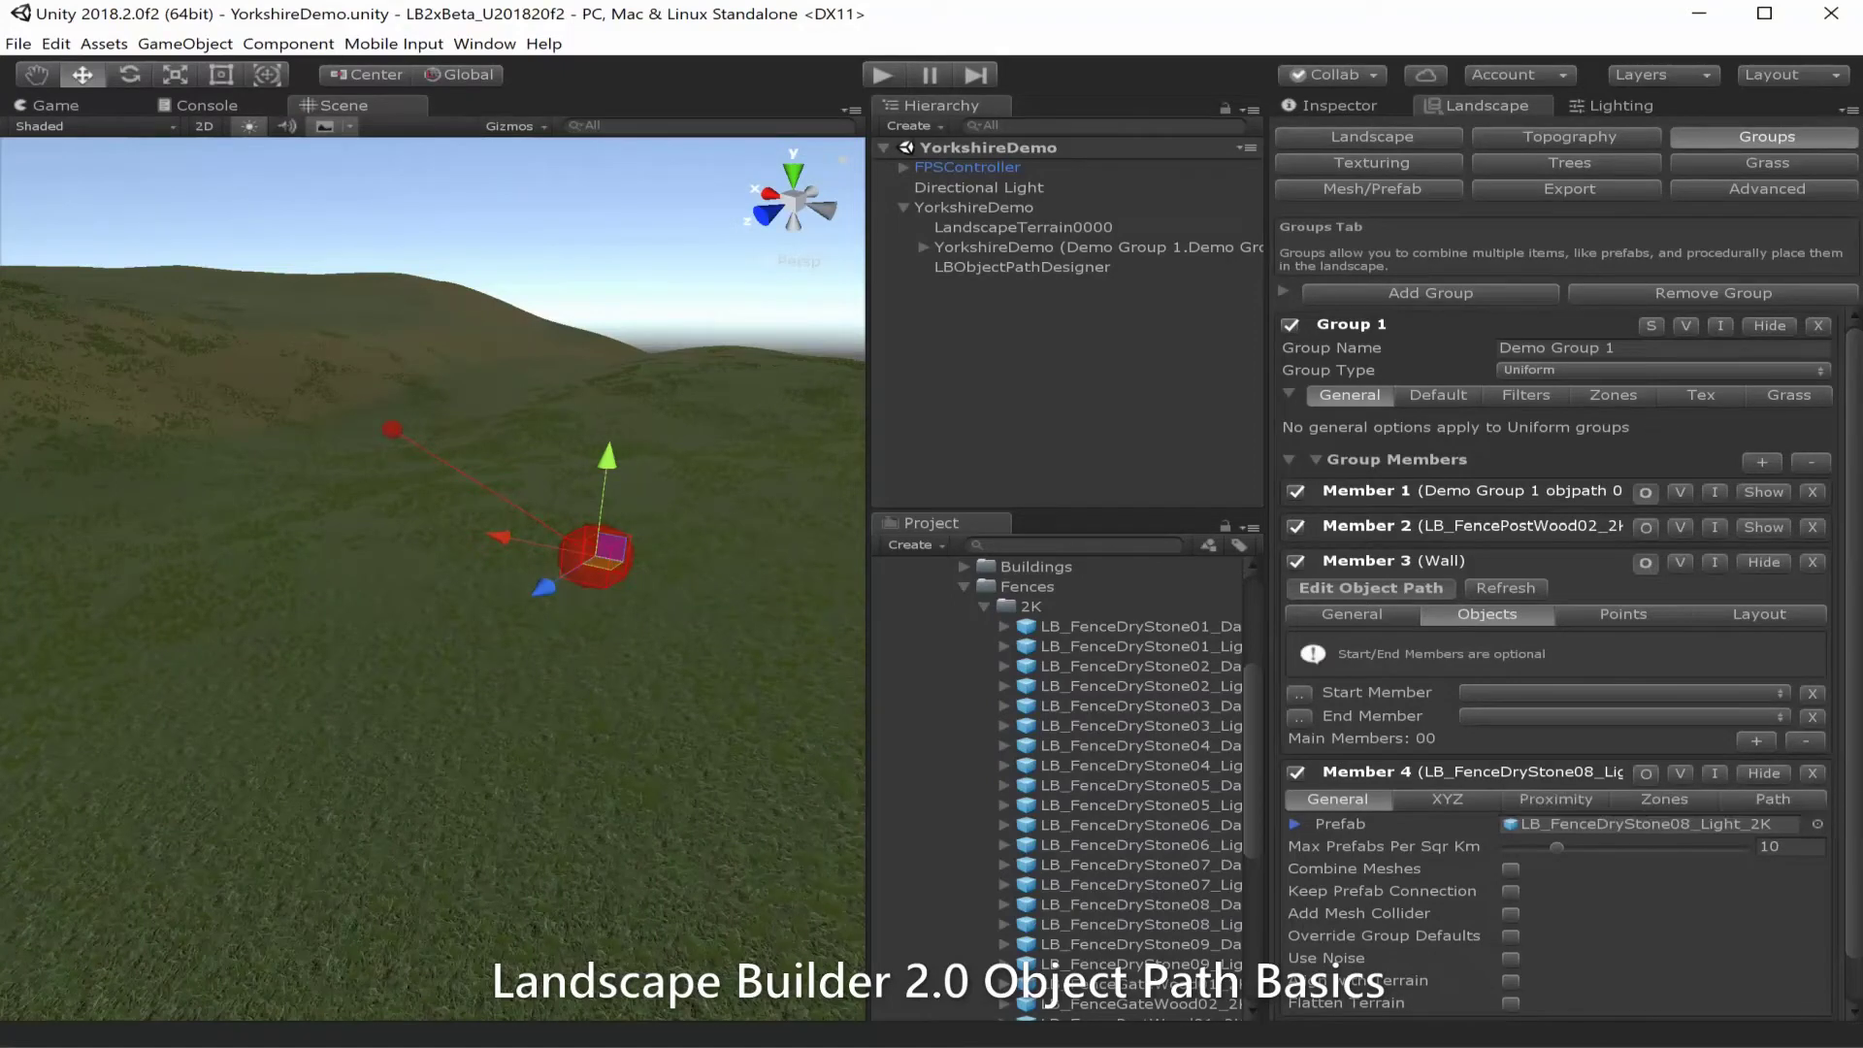
Assign the LB_FenceDryStone09_Dark_2K prefab to another inserted copy of the dry stone member and preview the prefab.
drag(1126, 943, 1650, 823)
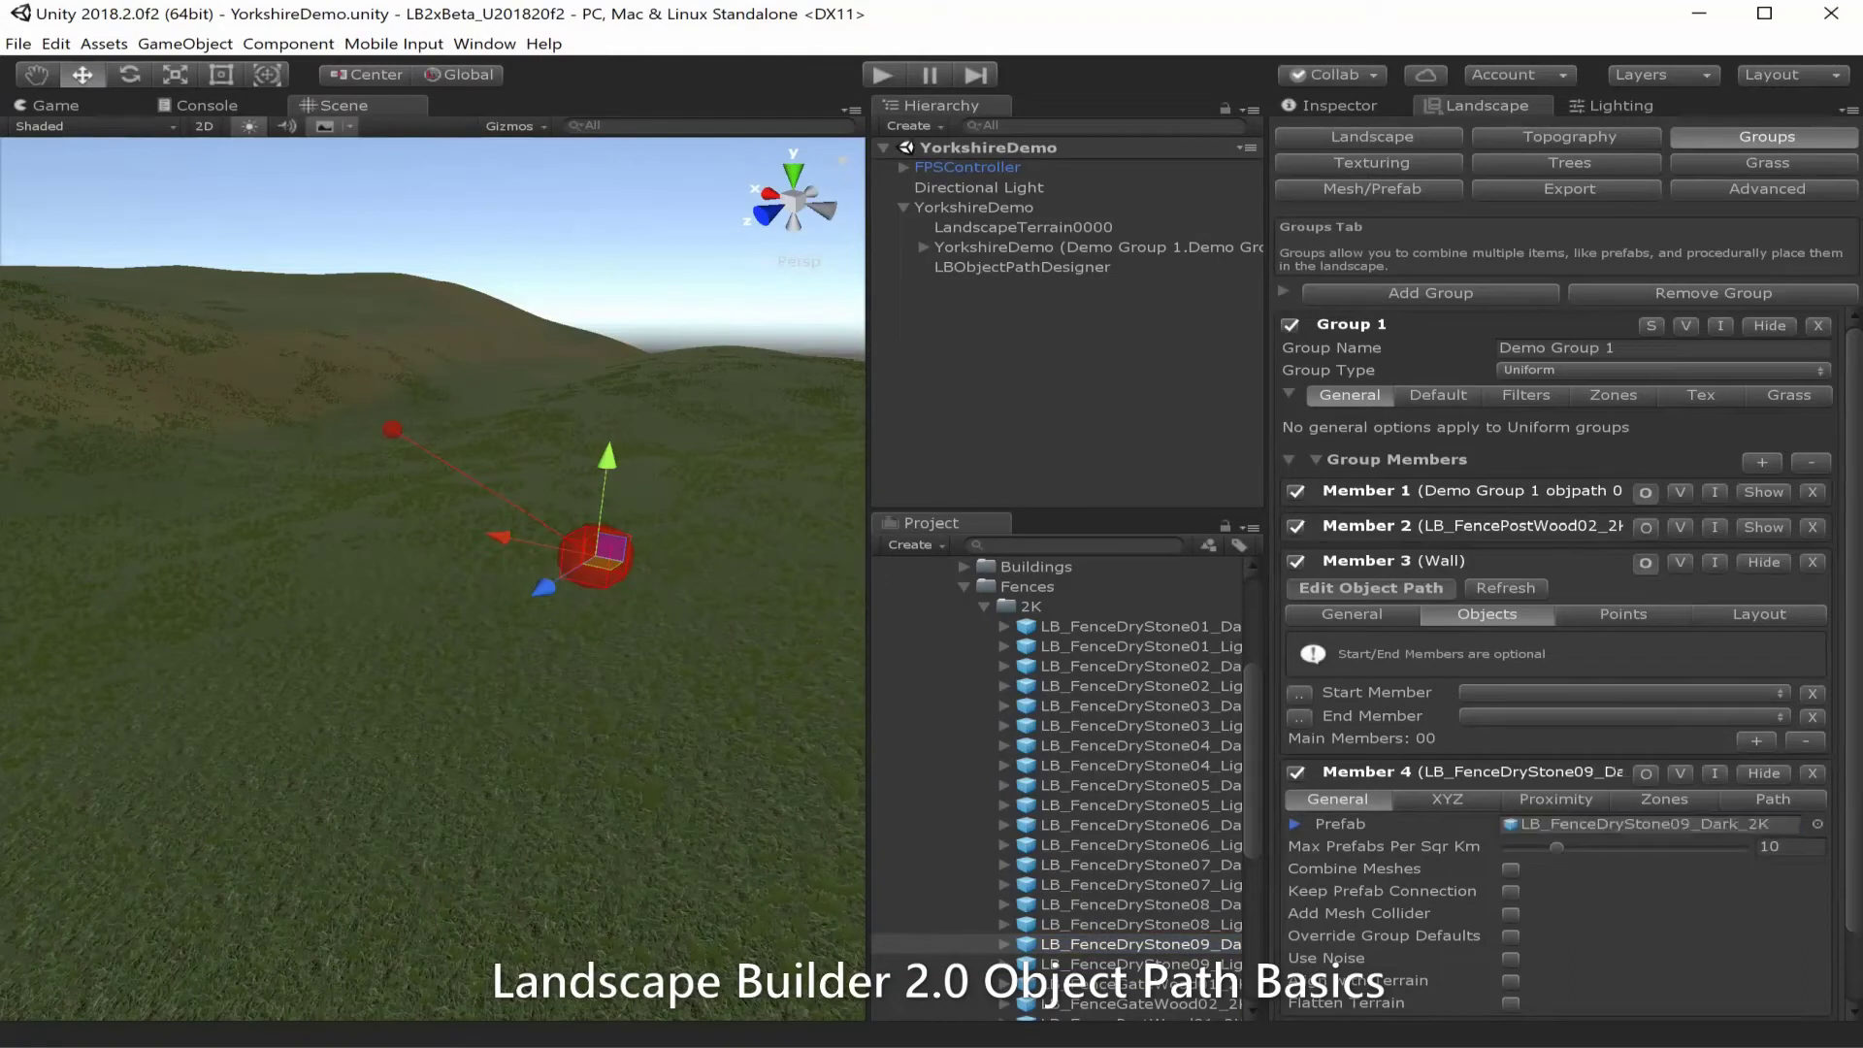
click(1294, 824)
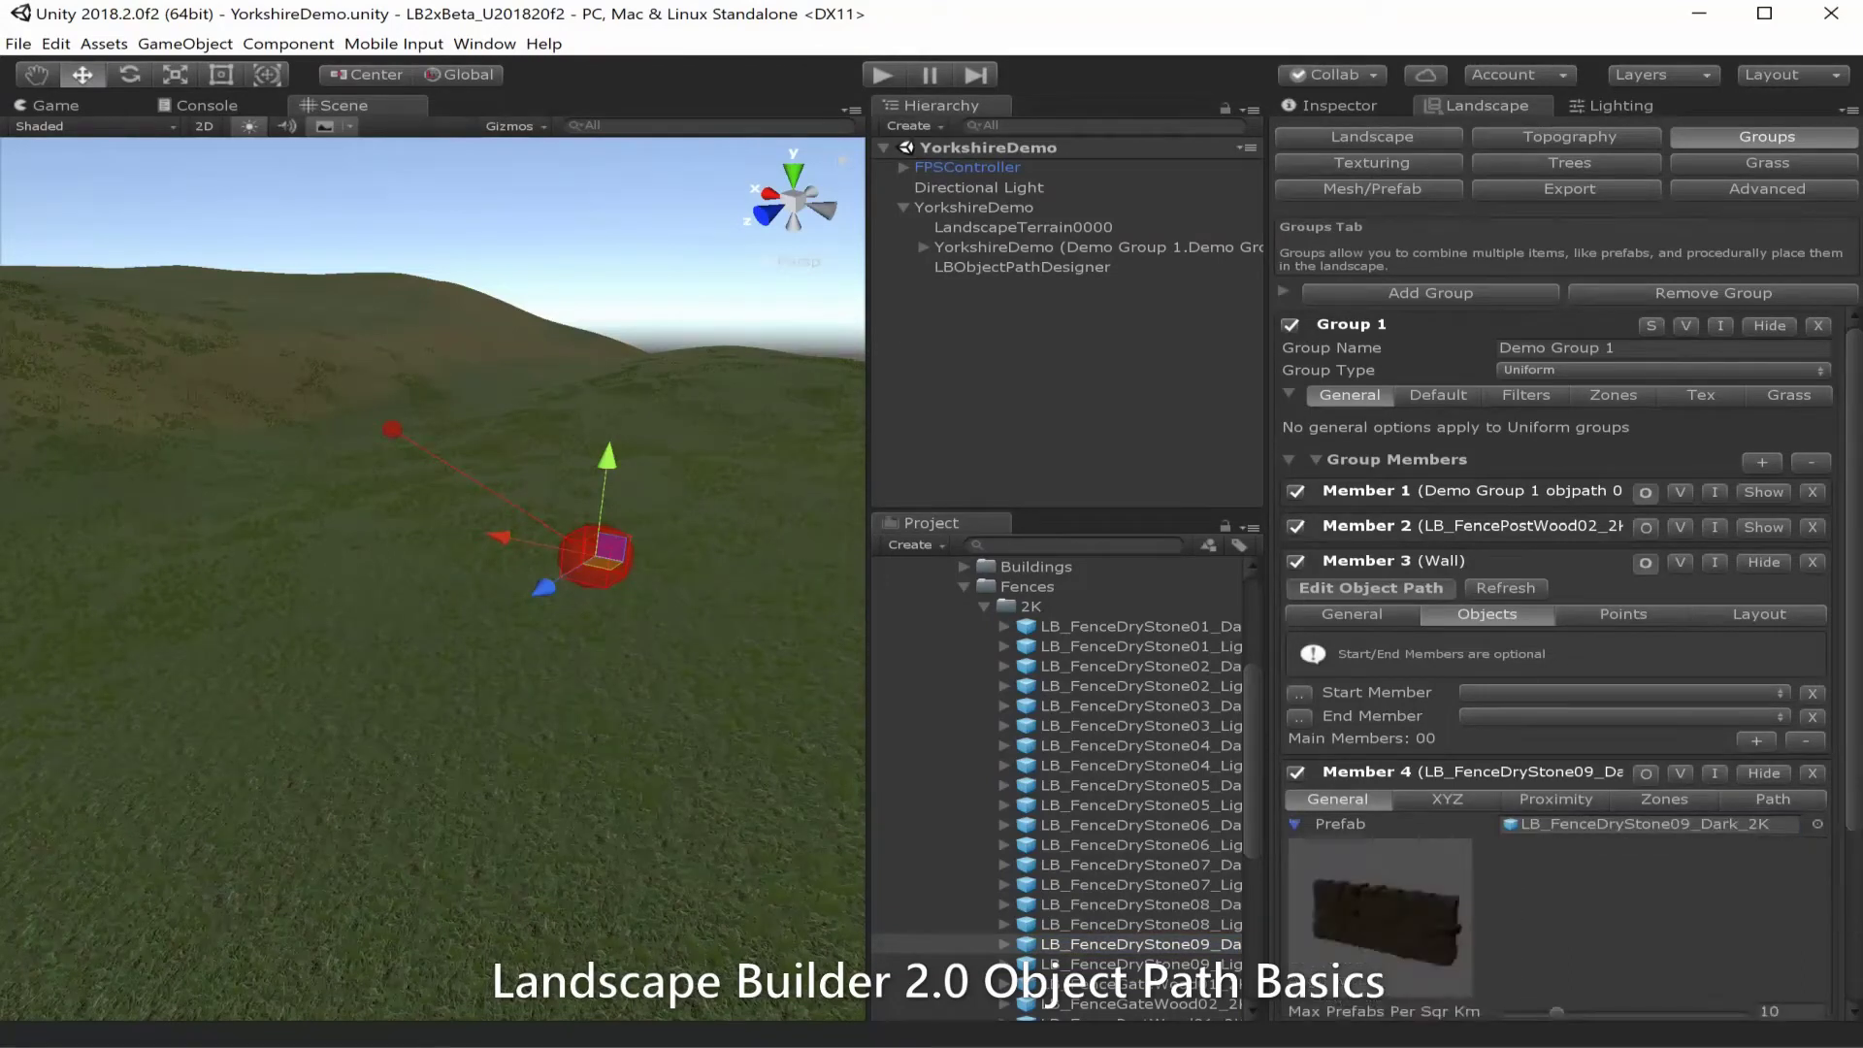
click(1295, 824)
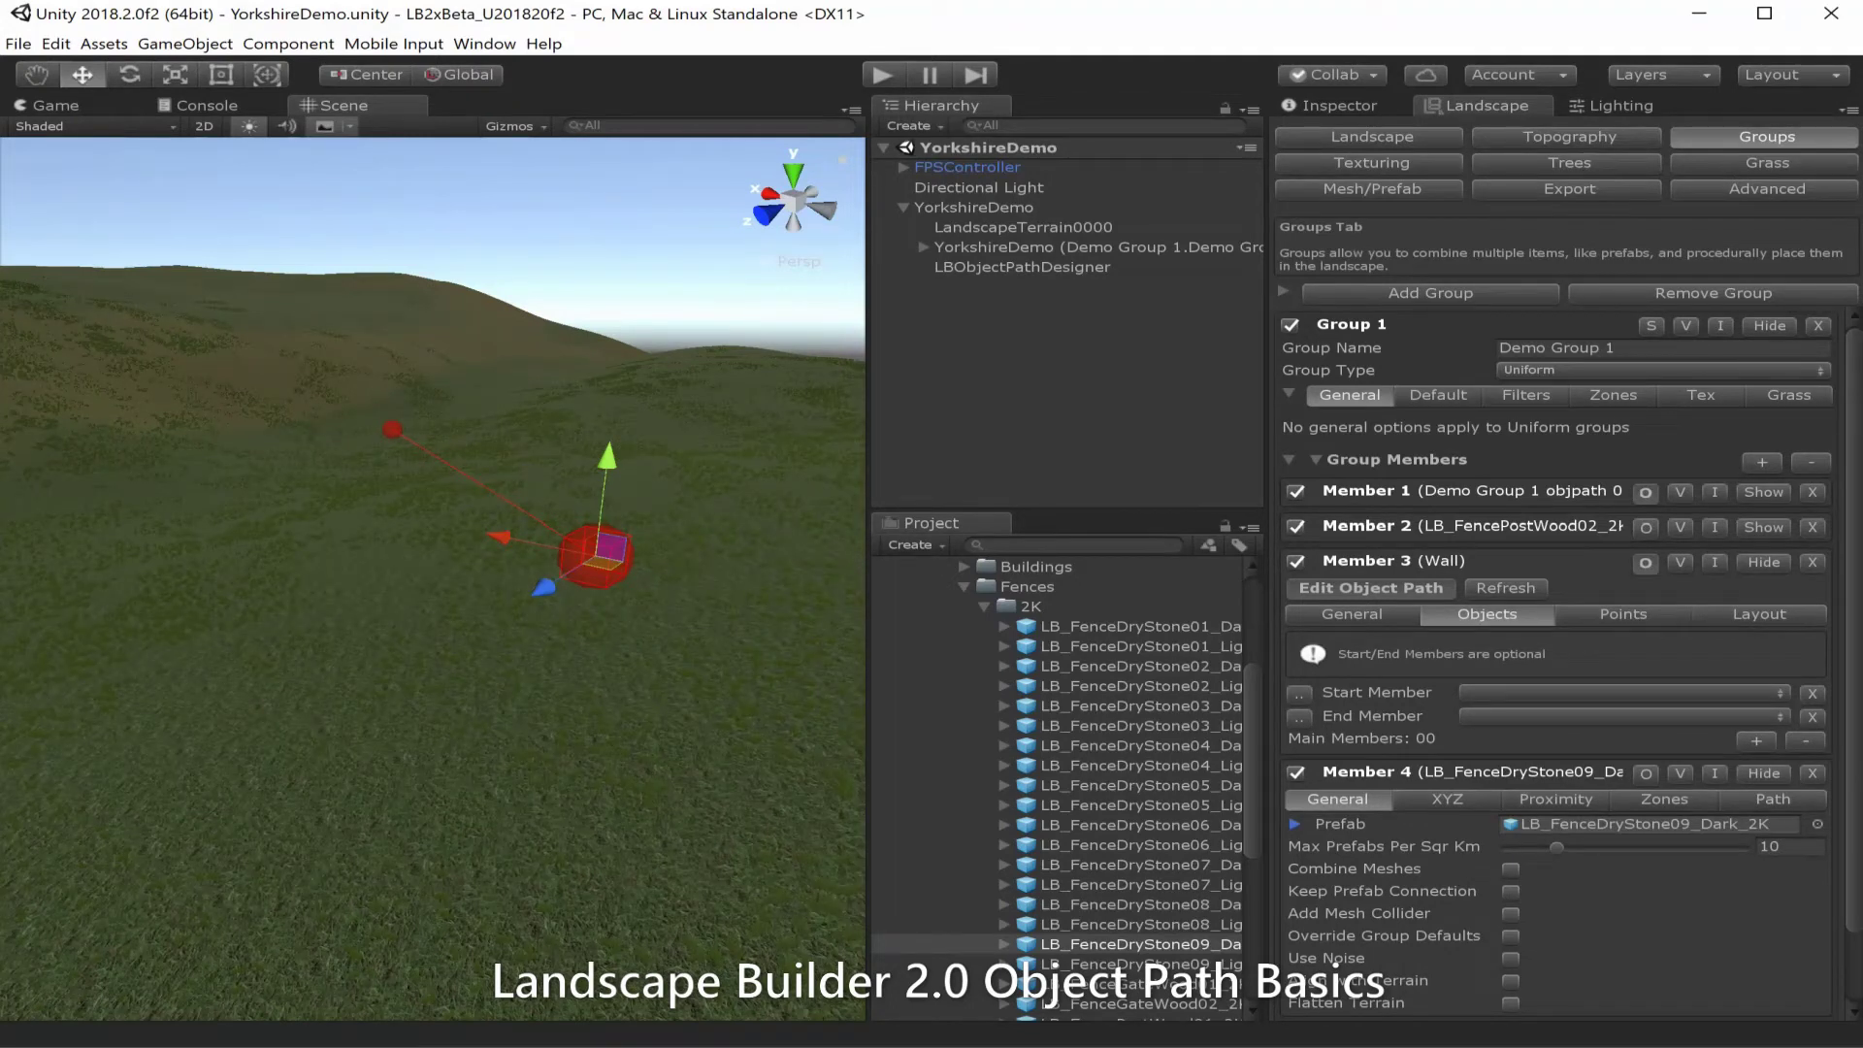
Add three main members to the Wall path: LB_FenceDryStone01_Light_2K, LB_FenceDryStone08_Light_2K and LB_FenceDryStone09_Dark_2K, in that order.
click(1757, 742)
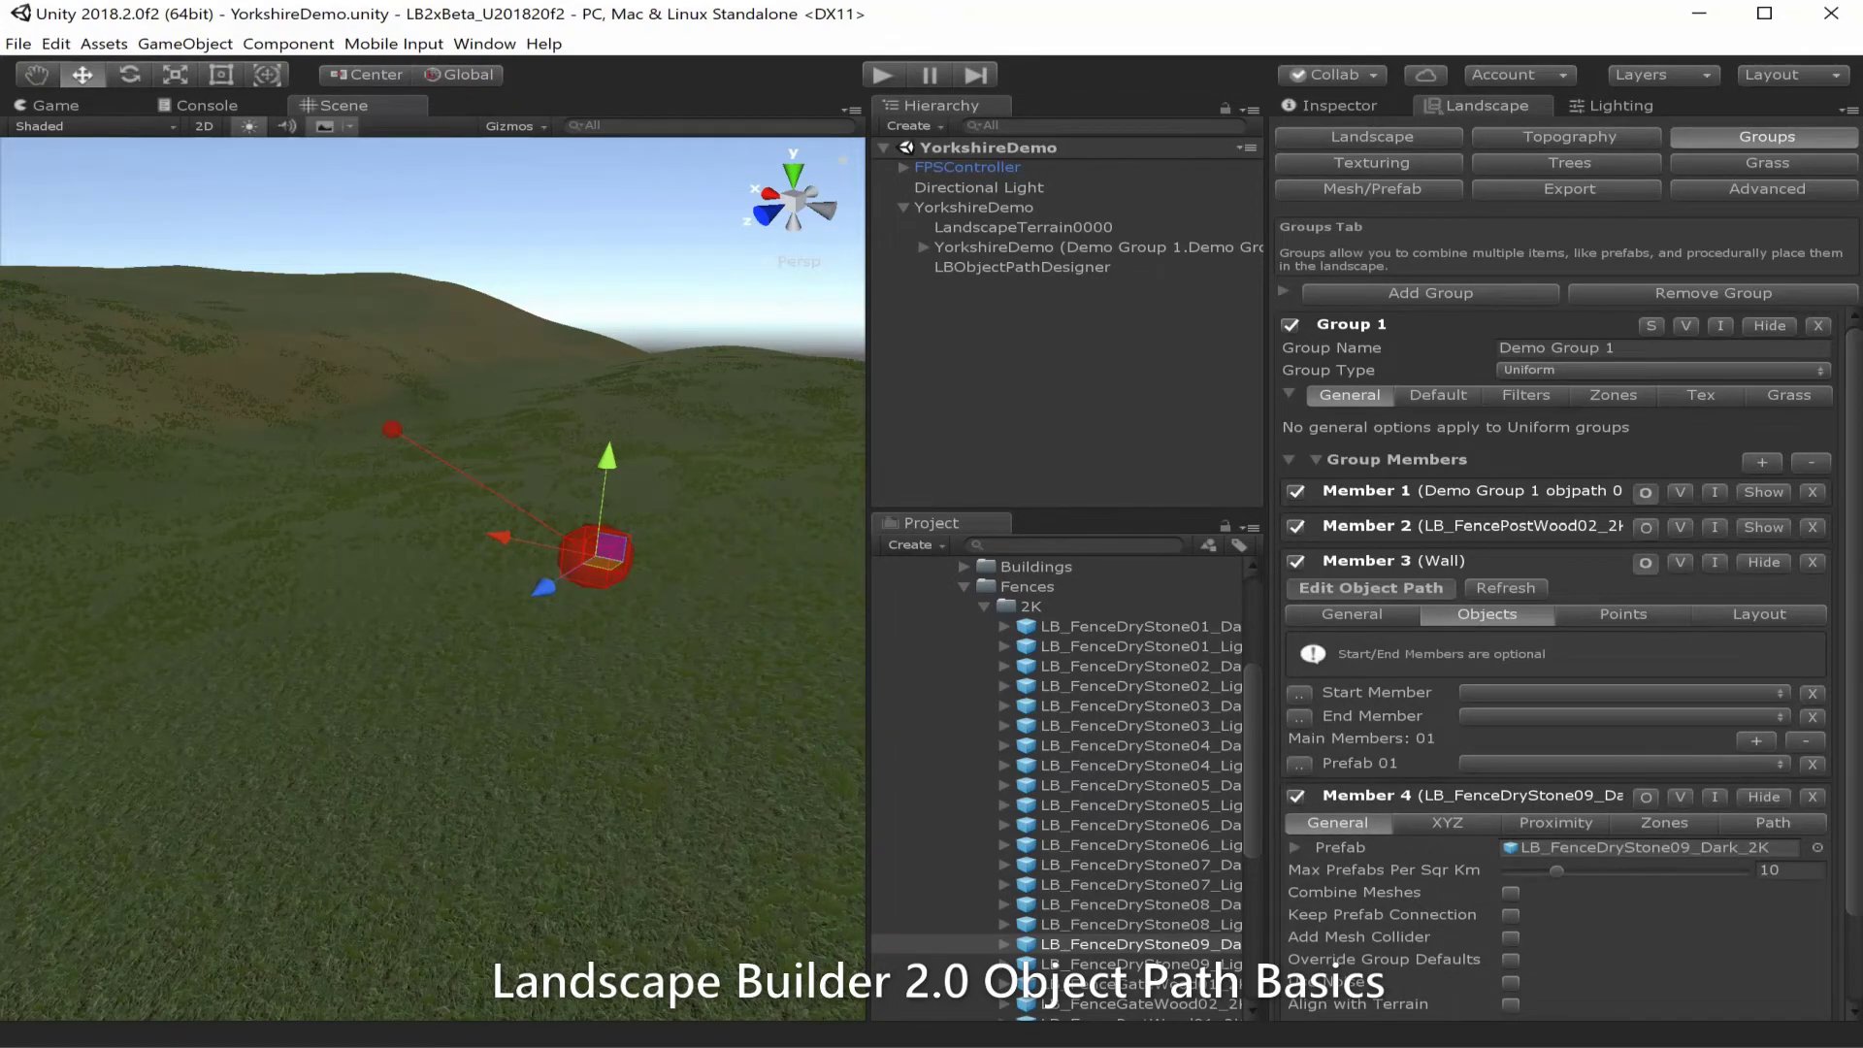
click(1688, 764)
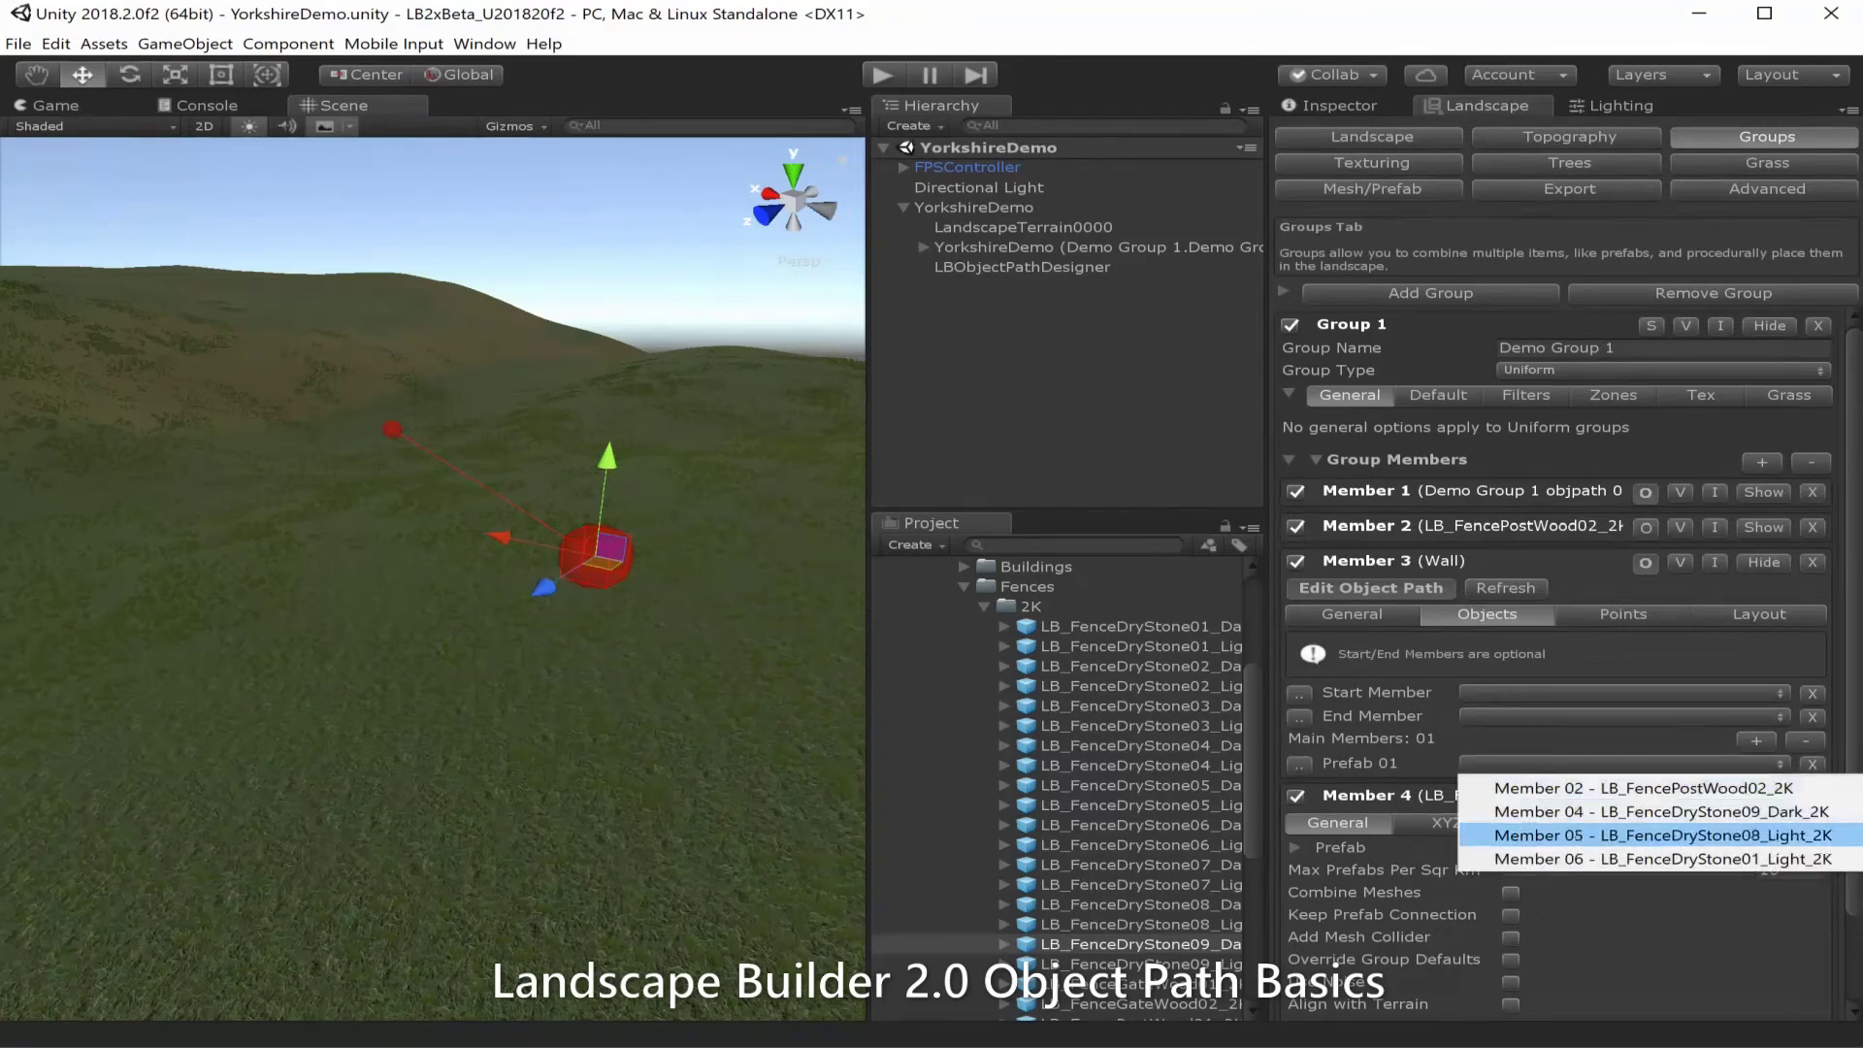
click(1664, 858)
click(1756, 741)
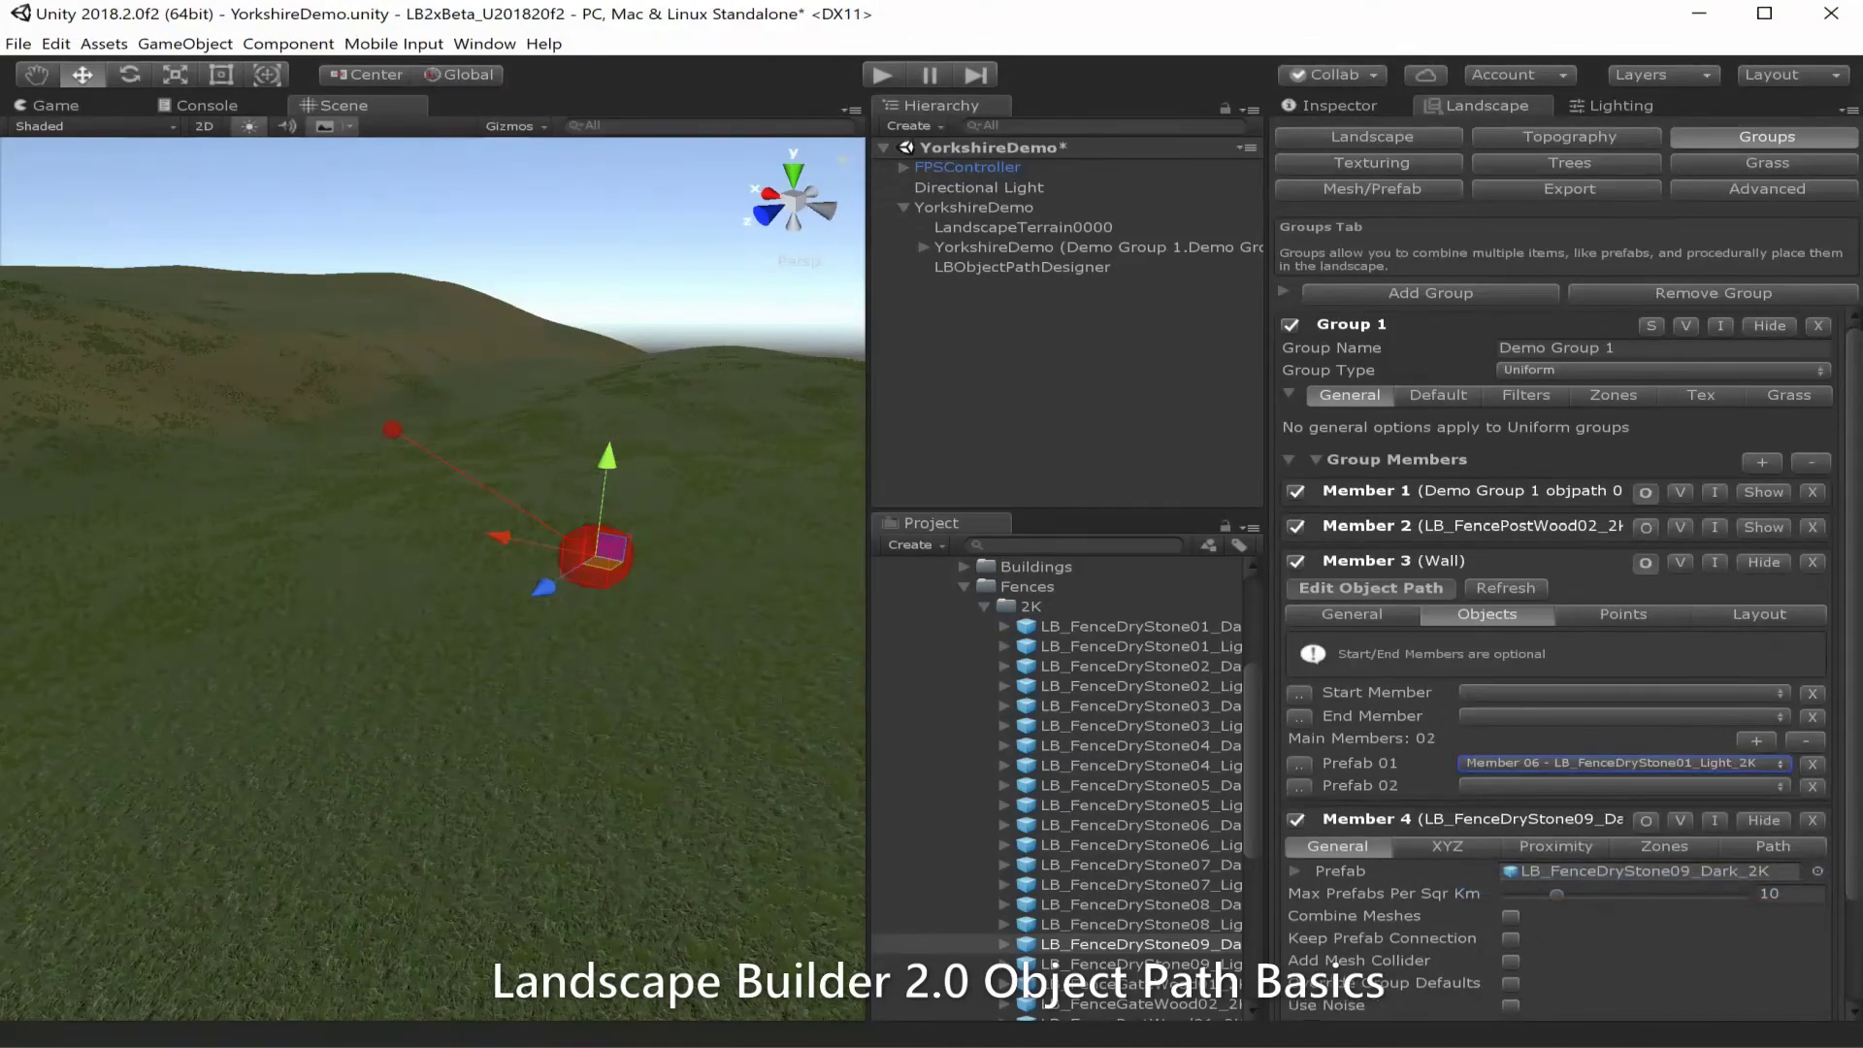
click(1688, 786)
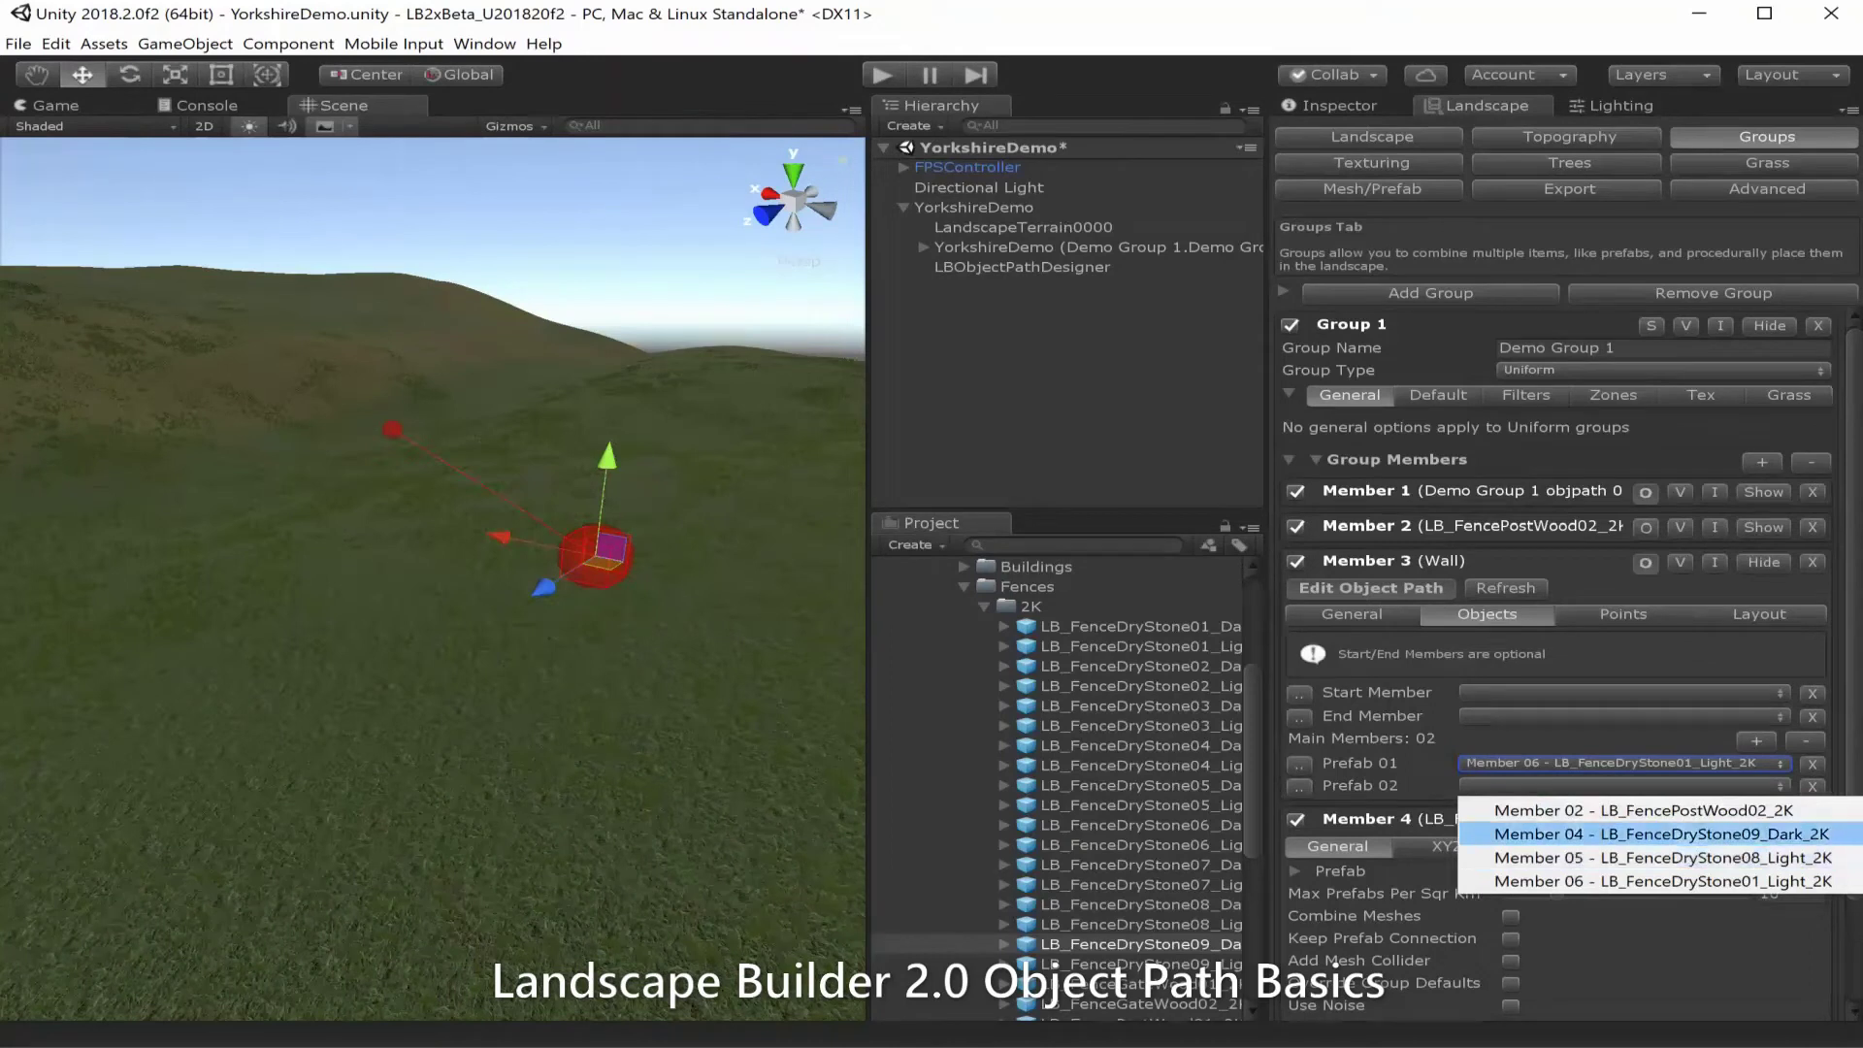
key(Return)
click(1757, 741)
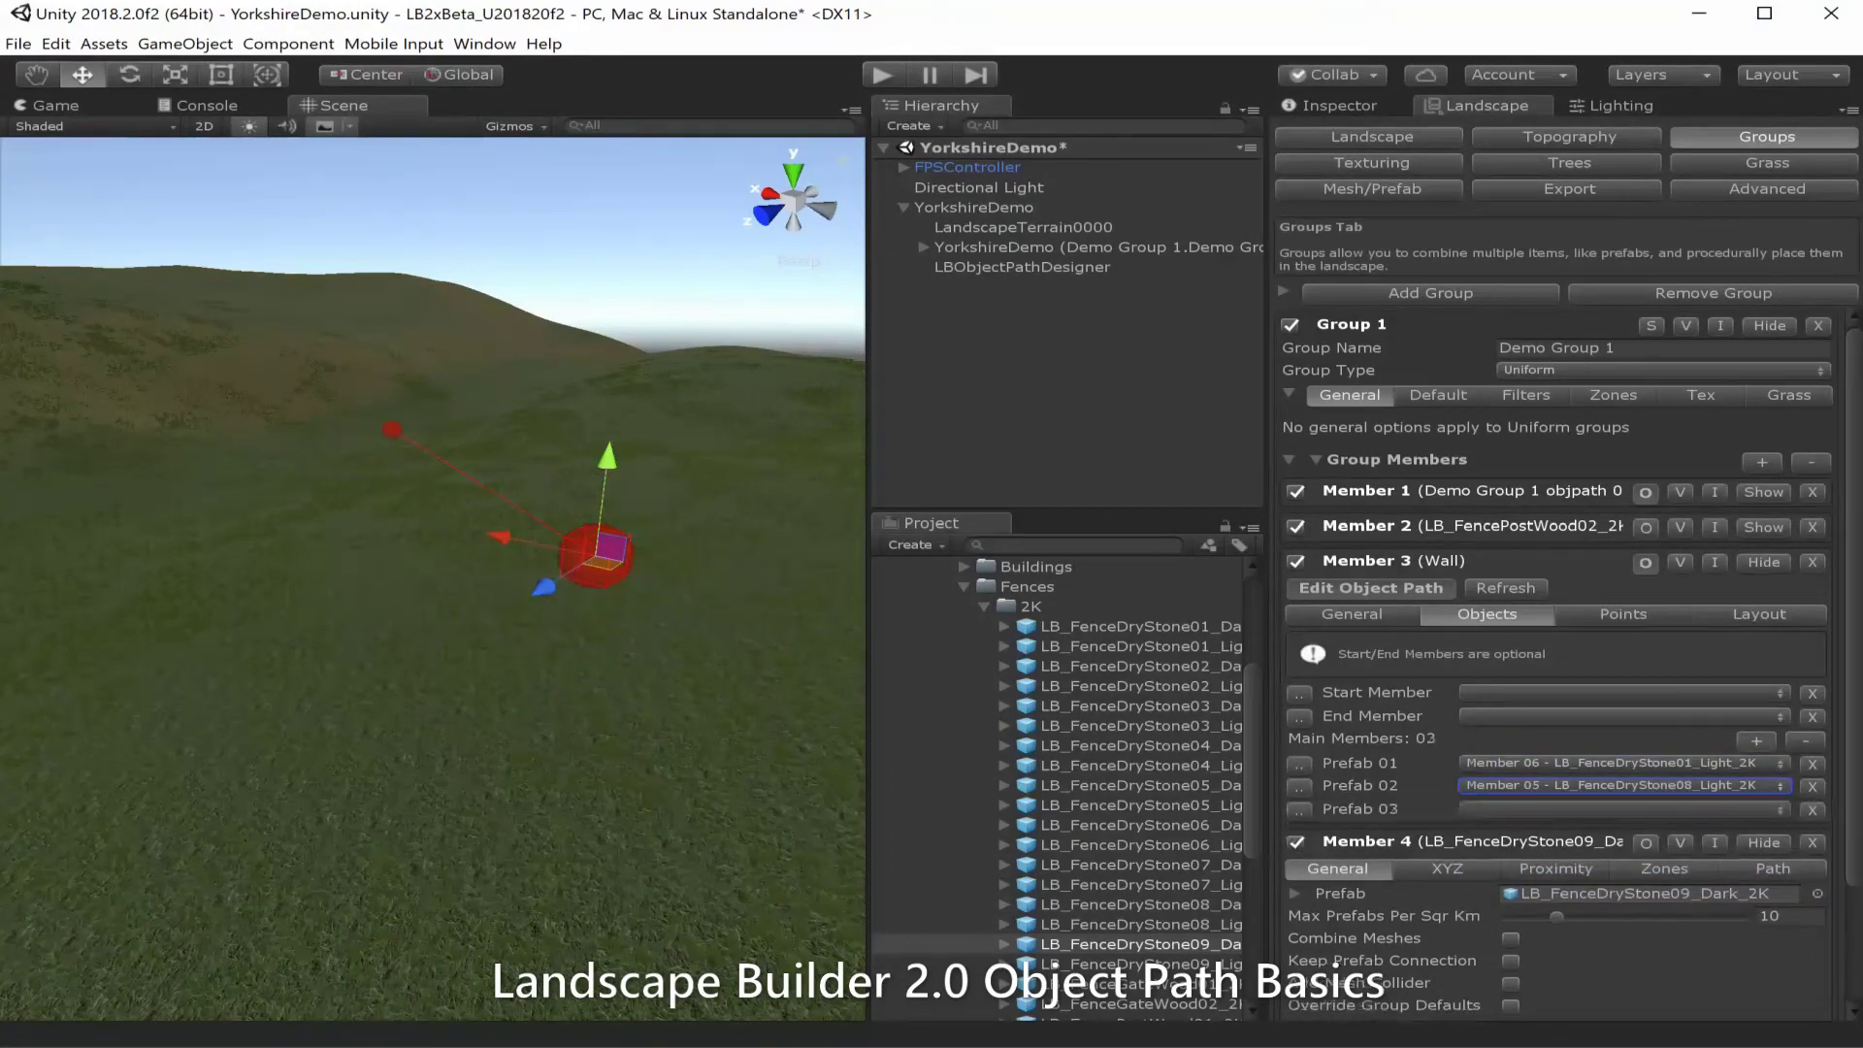
click(1688, 810)
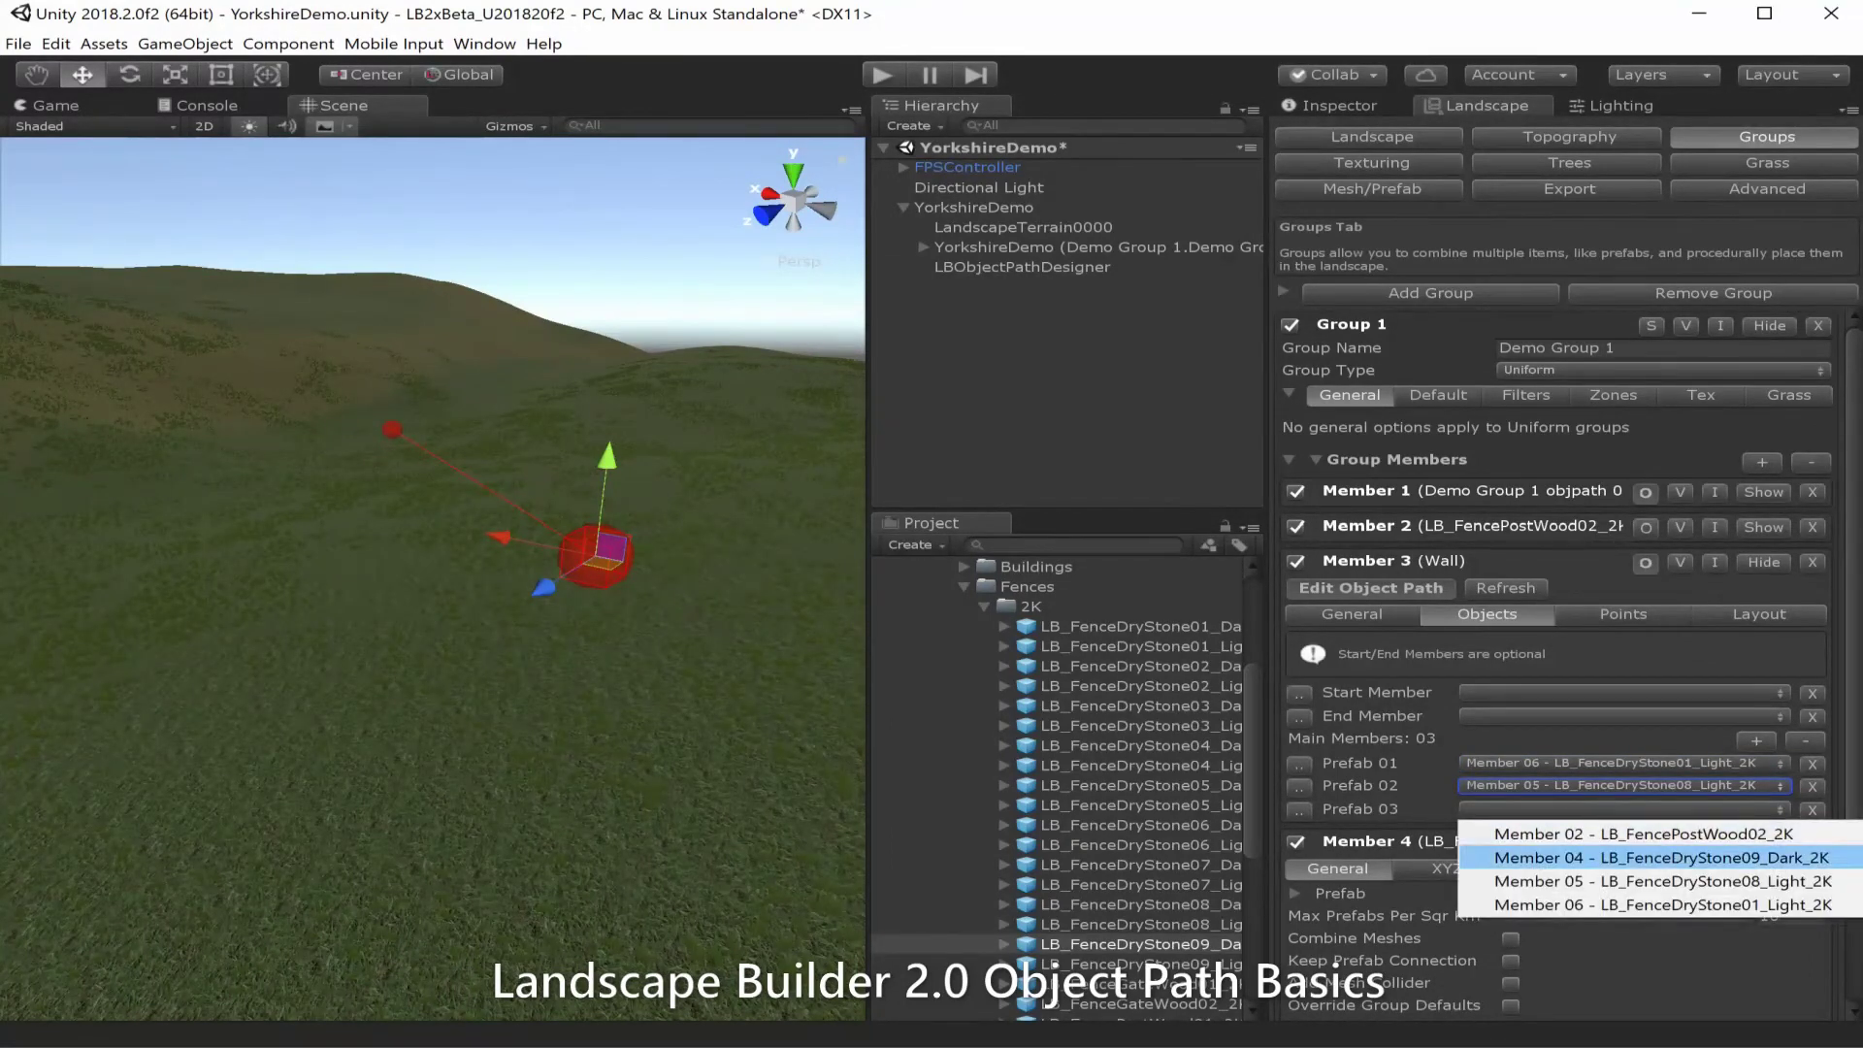
key(Return)
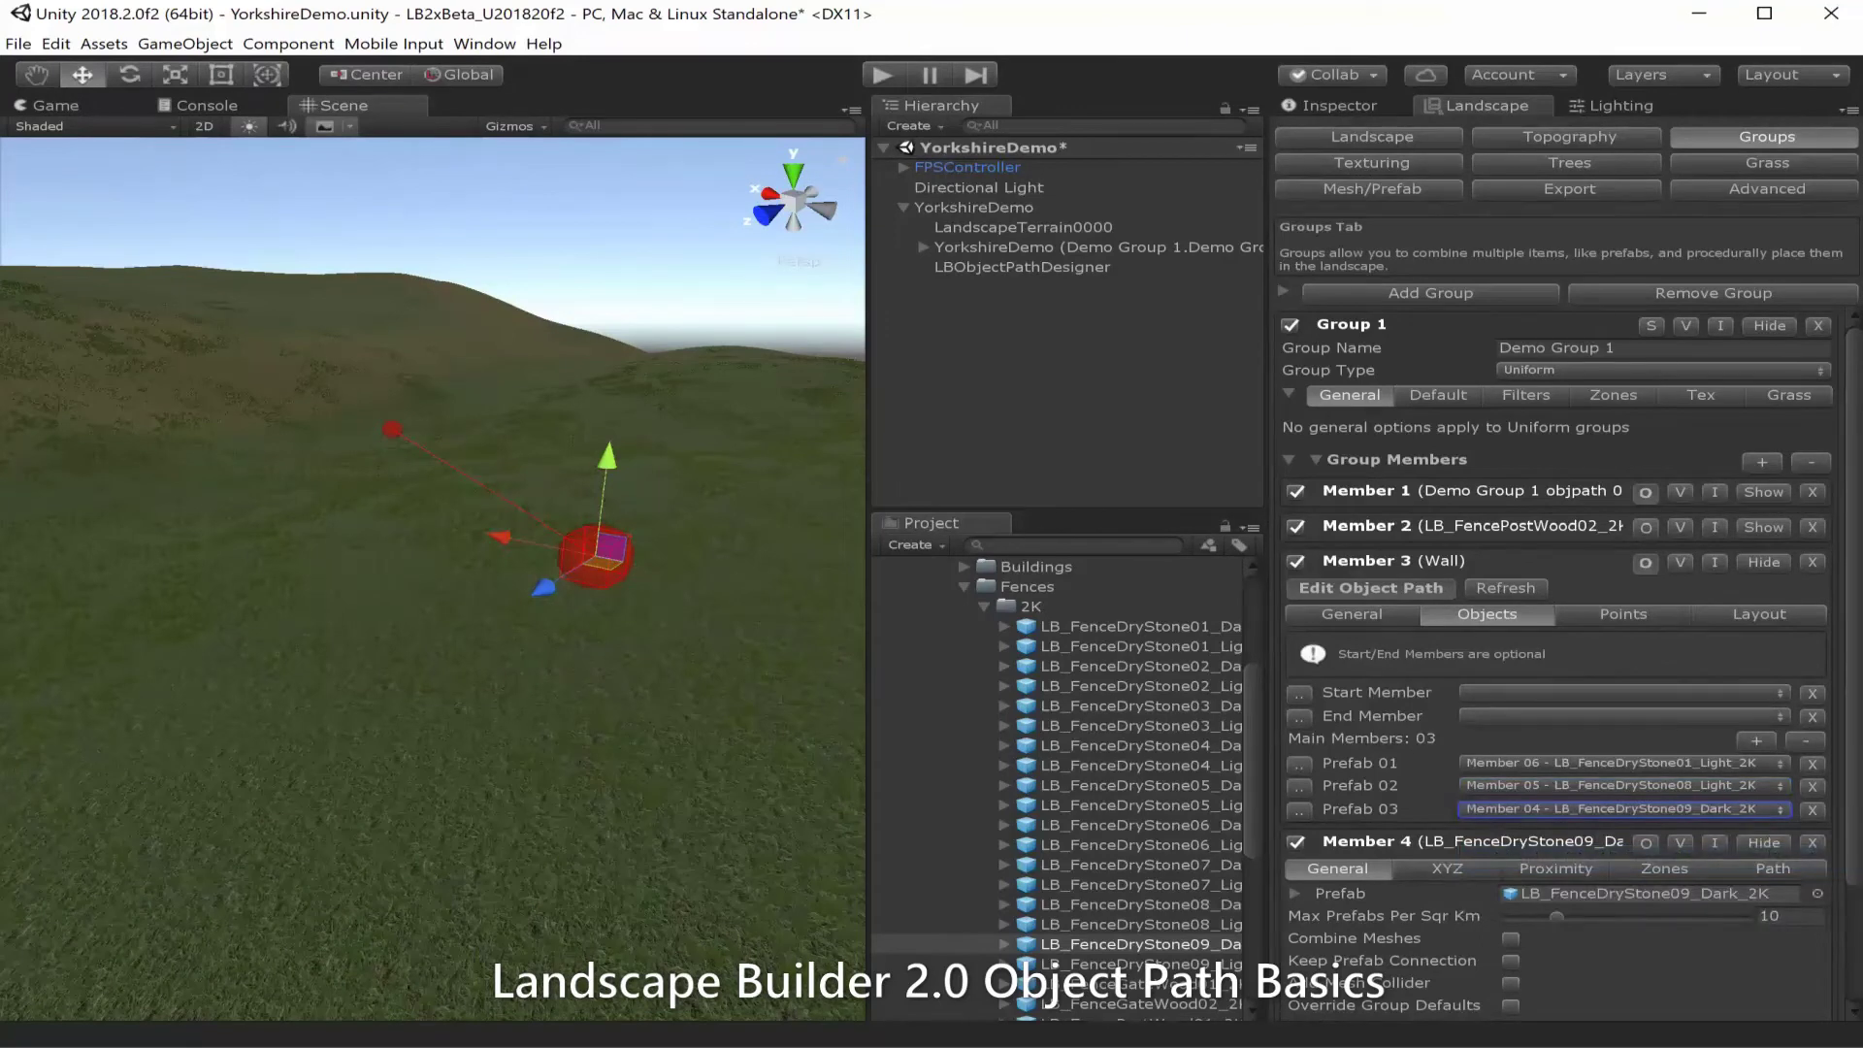
Refresh the Wall path to generate its wall pieces and set its spacing distance to 1.5.
click(1506, 589)
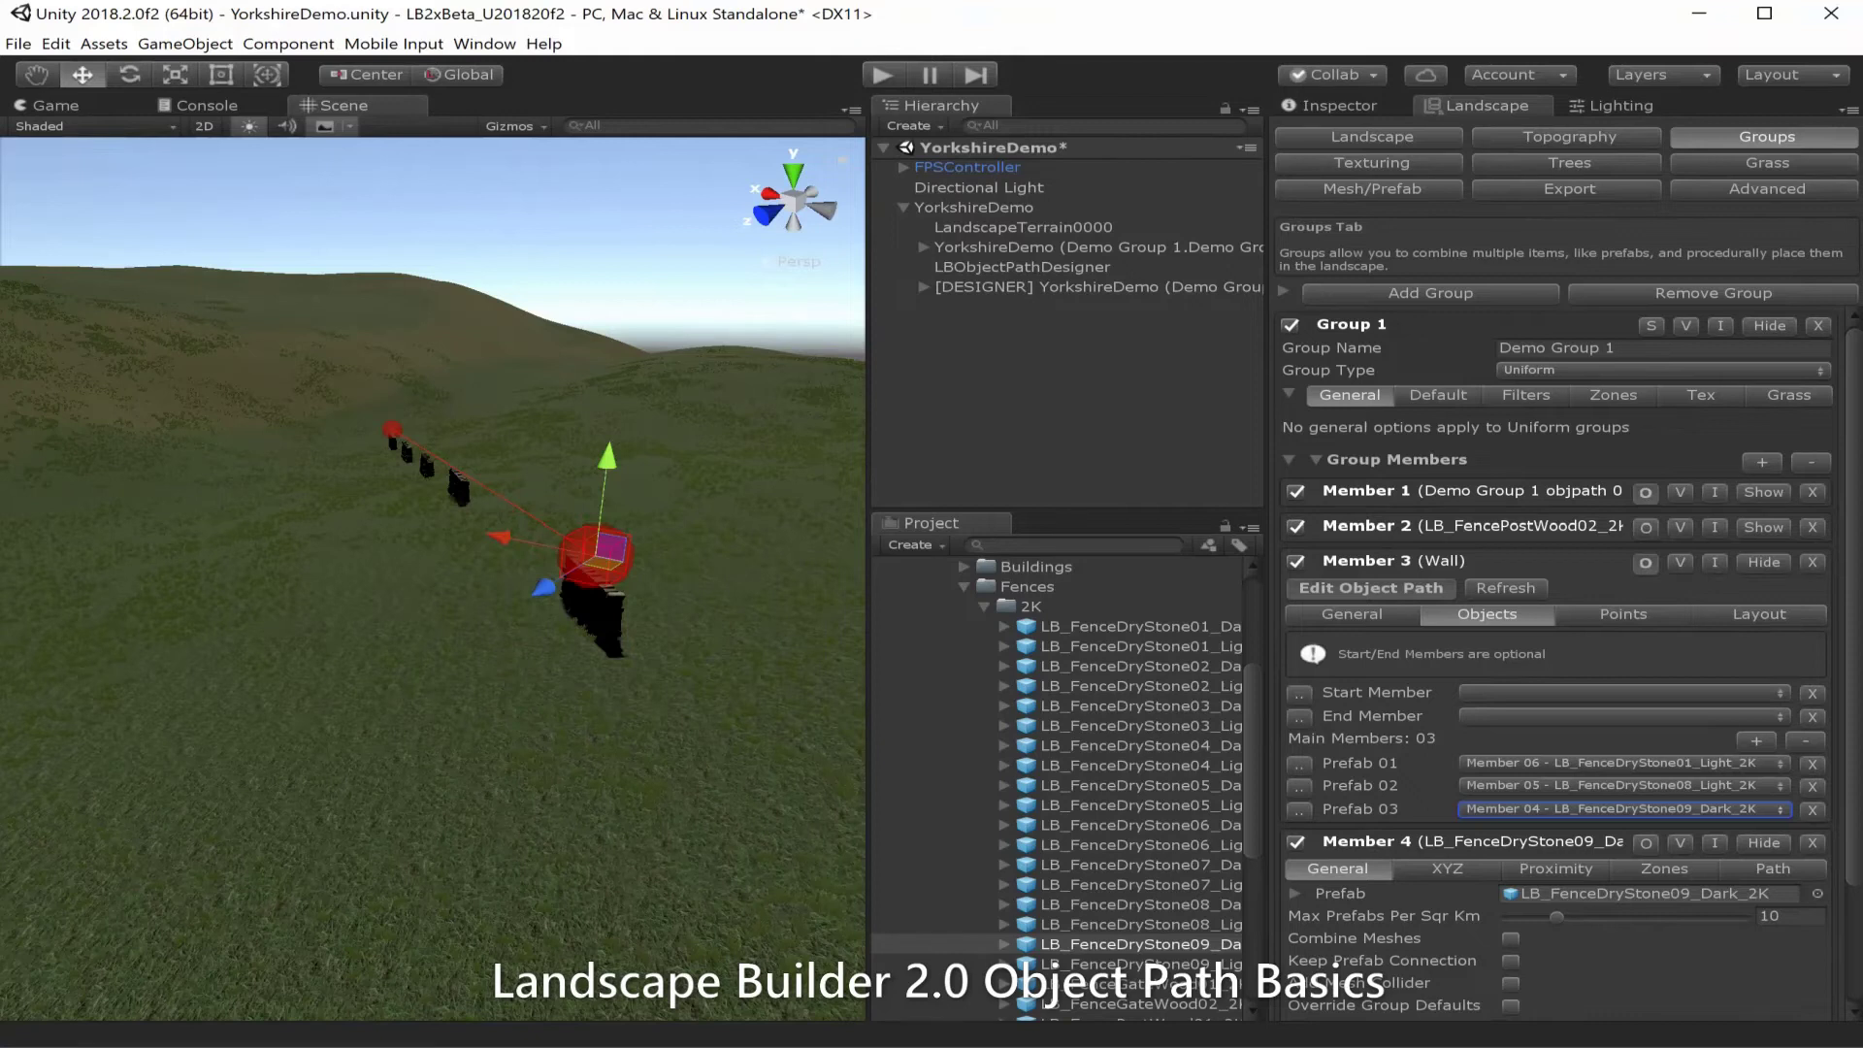
click(1760, 614)
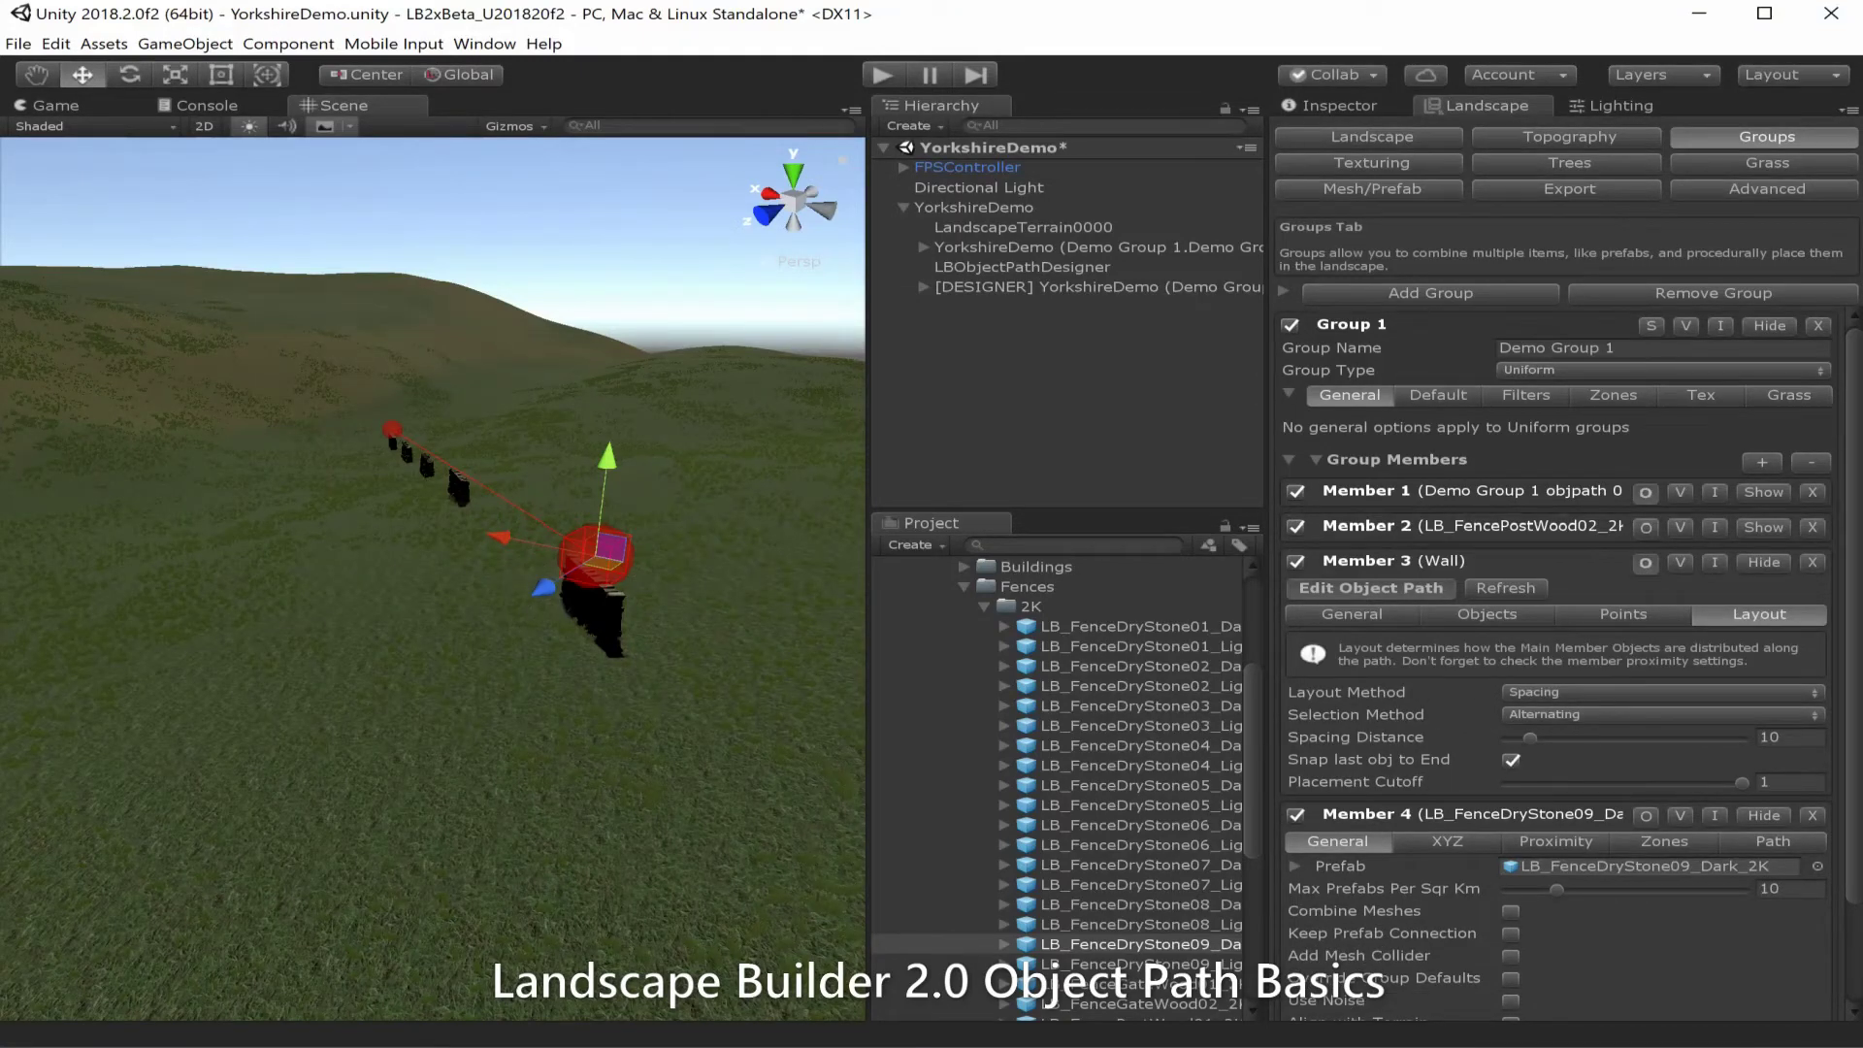
click(1789, 738)
text(1.5)
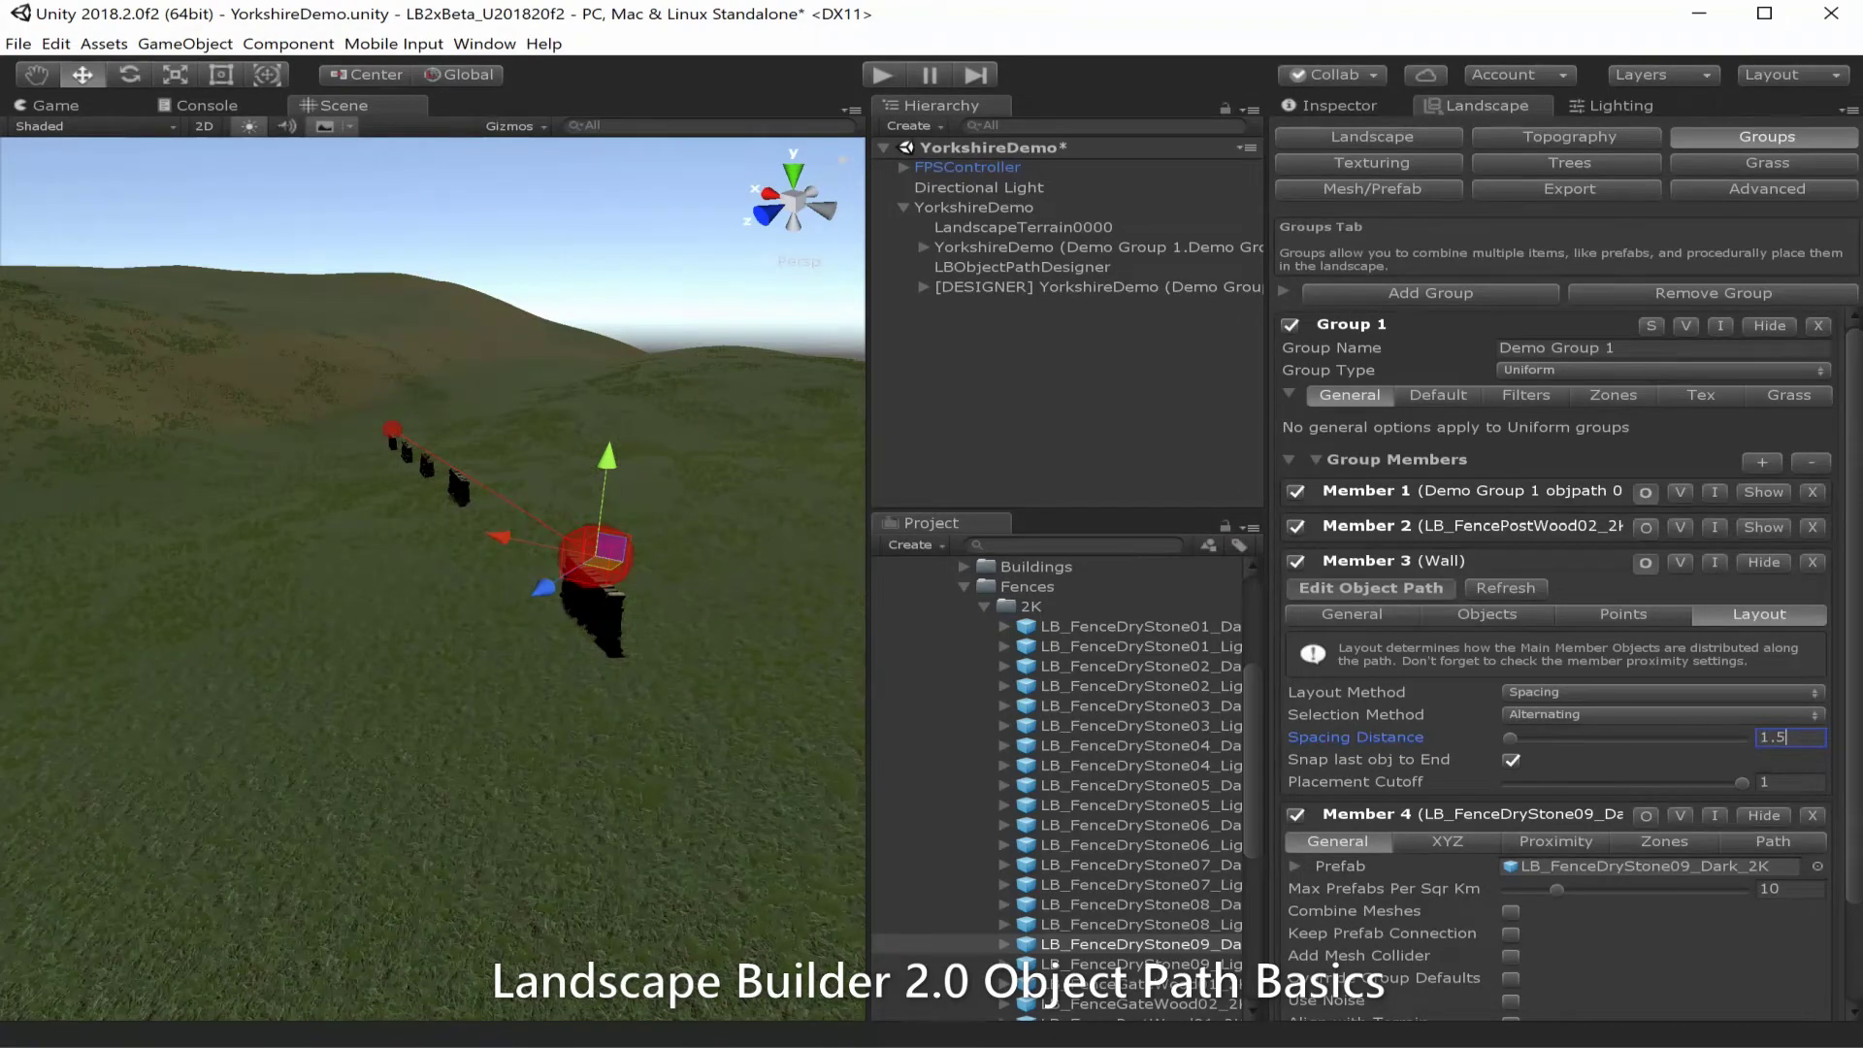
key(Return)
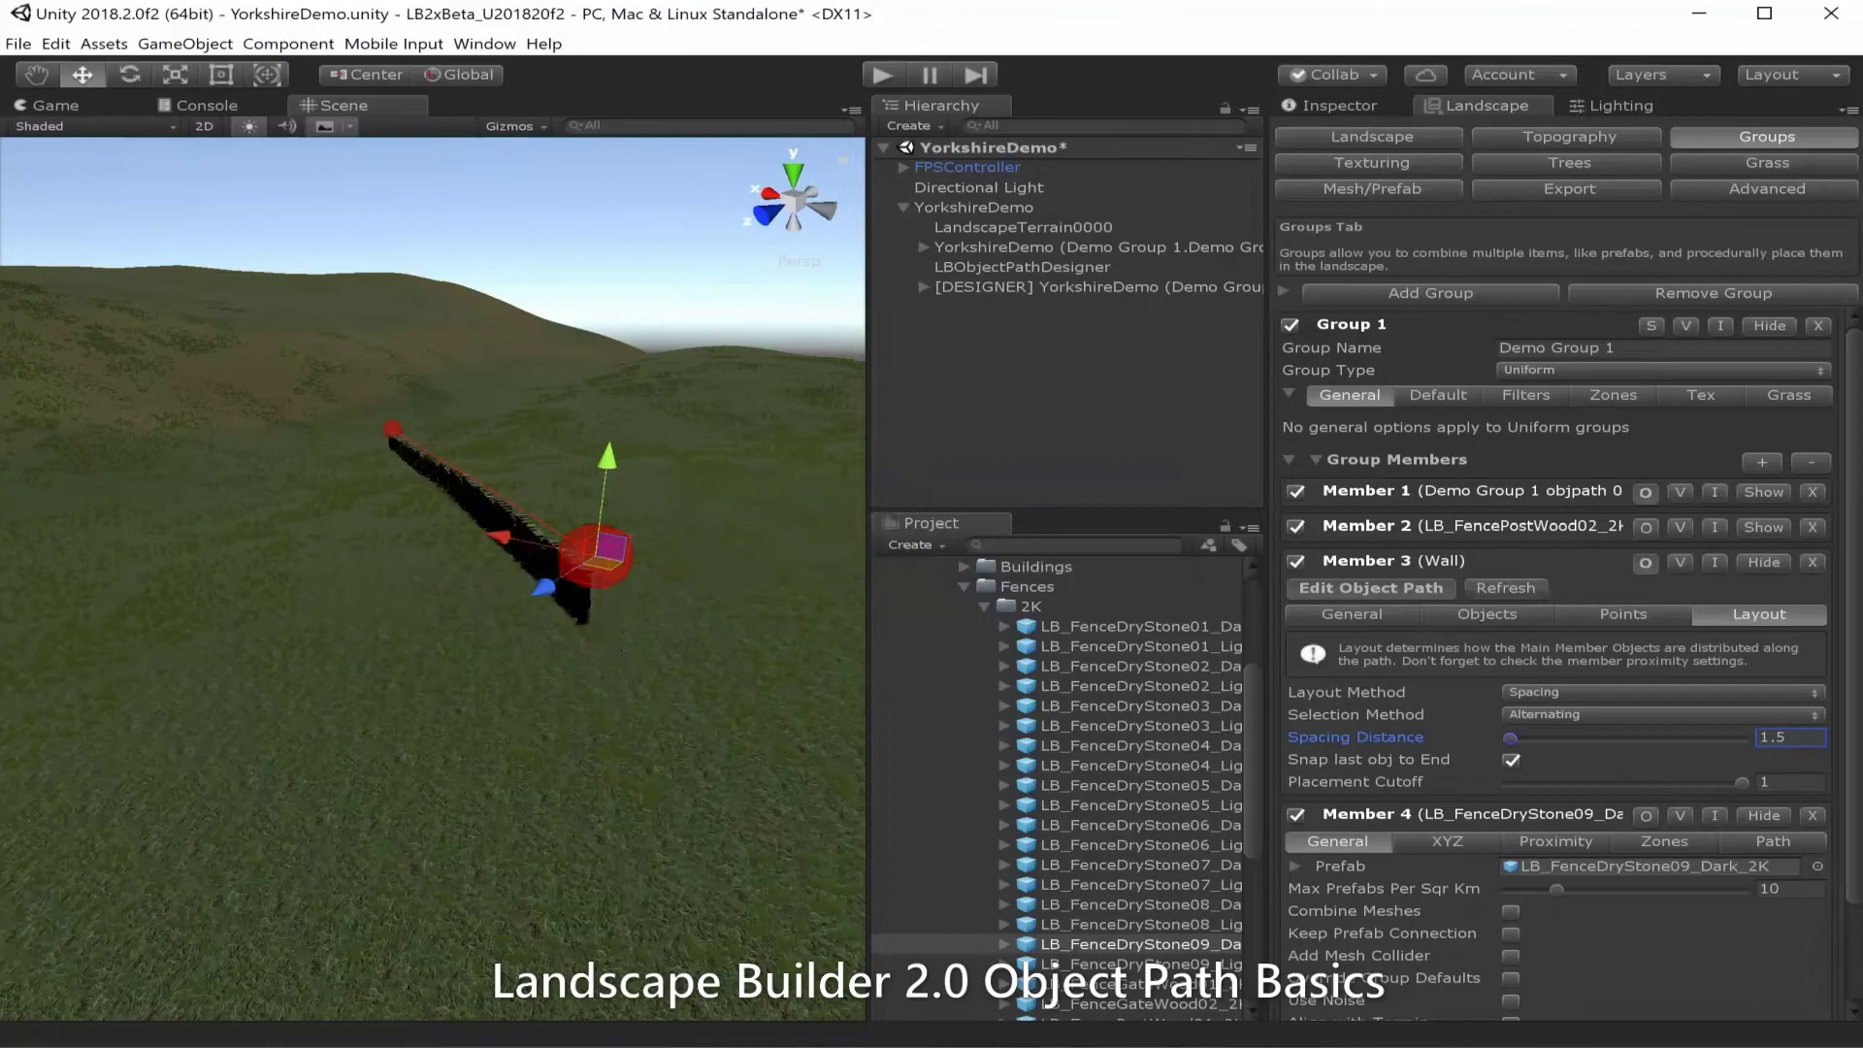
Allow scene view rotation and examine the generated dry stone wall up close and from its side.
scroll(433, 579, up, 10)
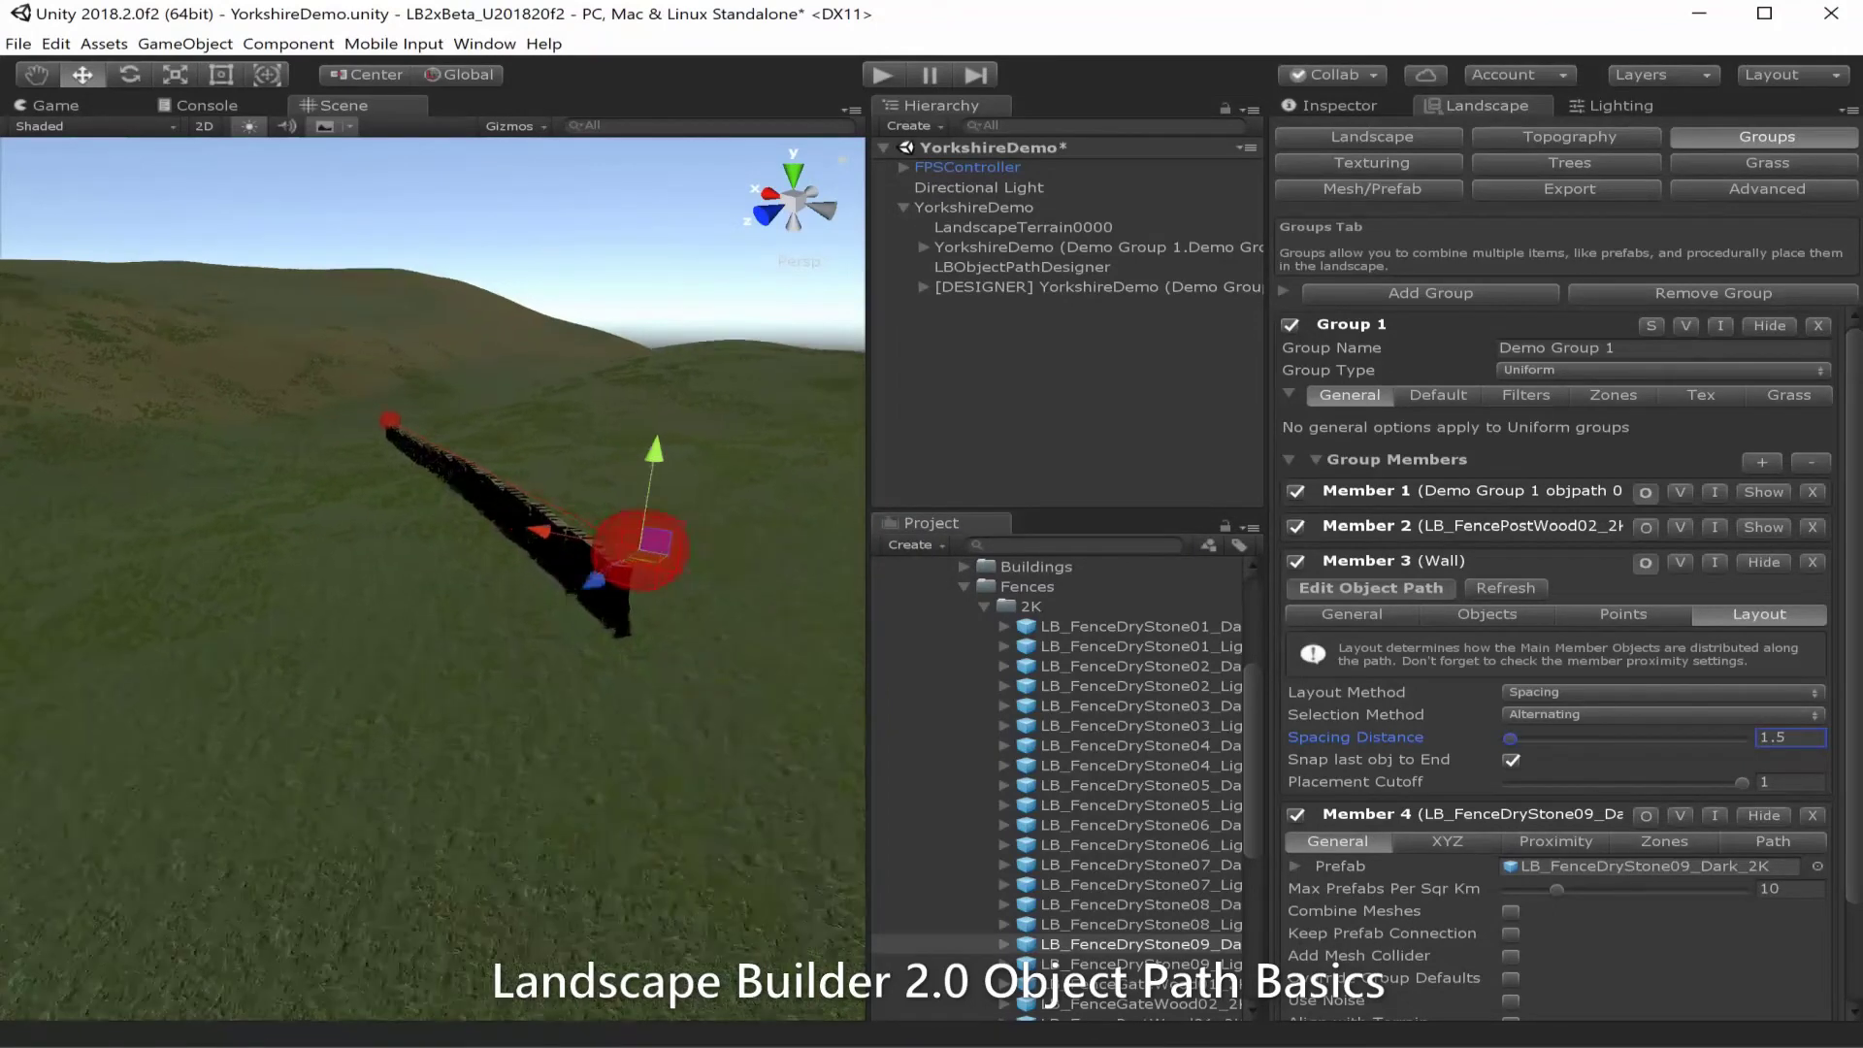
right_click(544, 647)
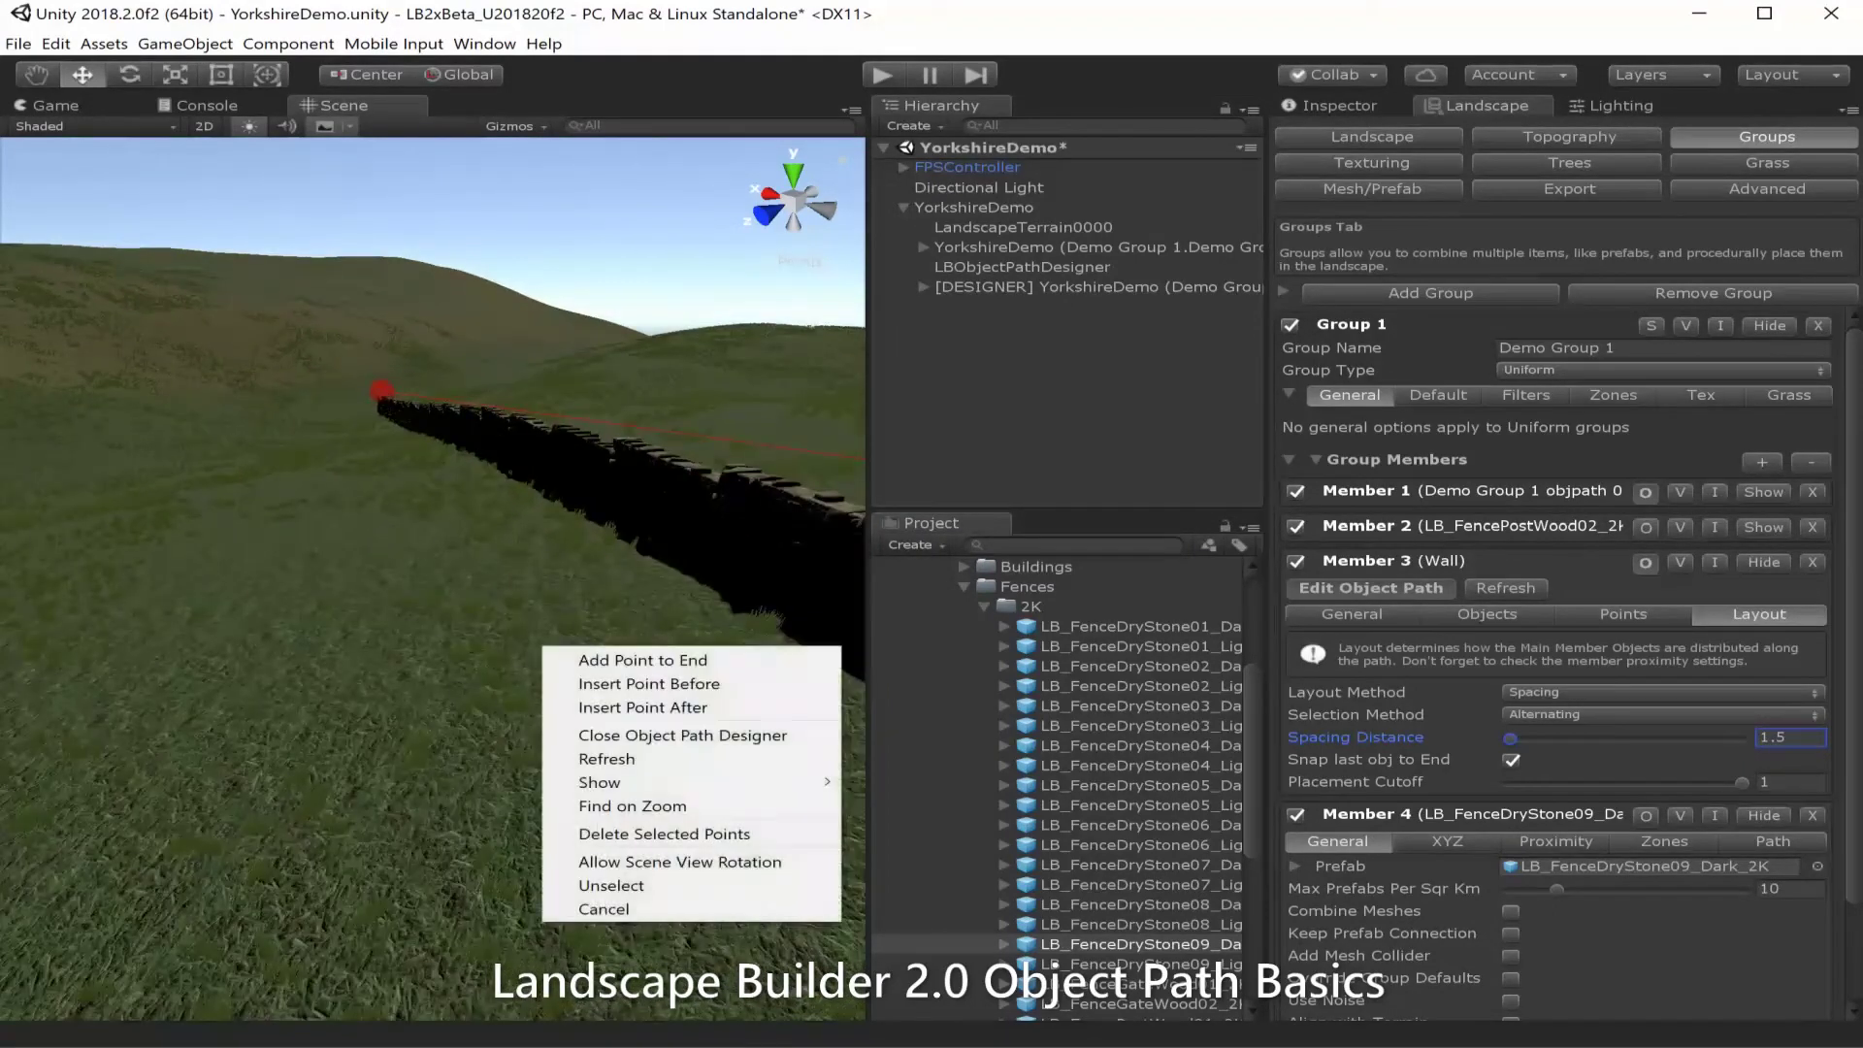
click(680, 862)
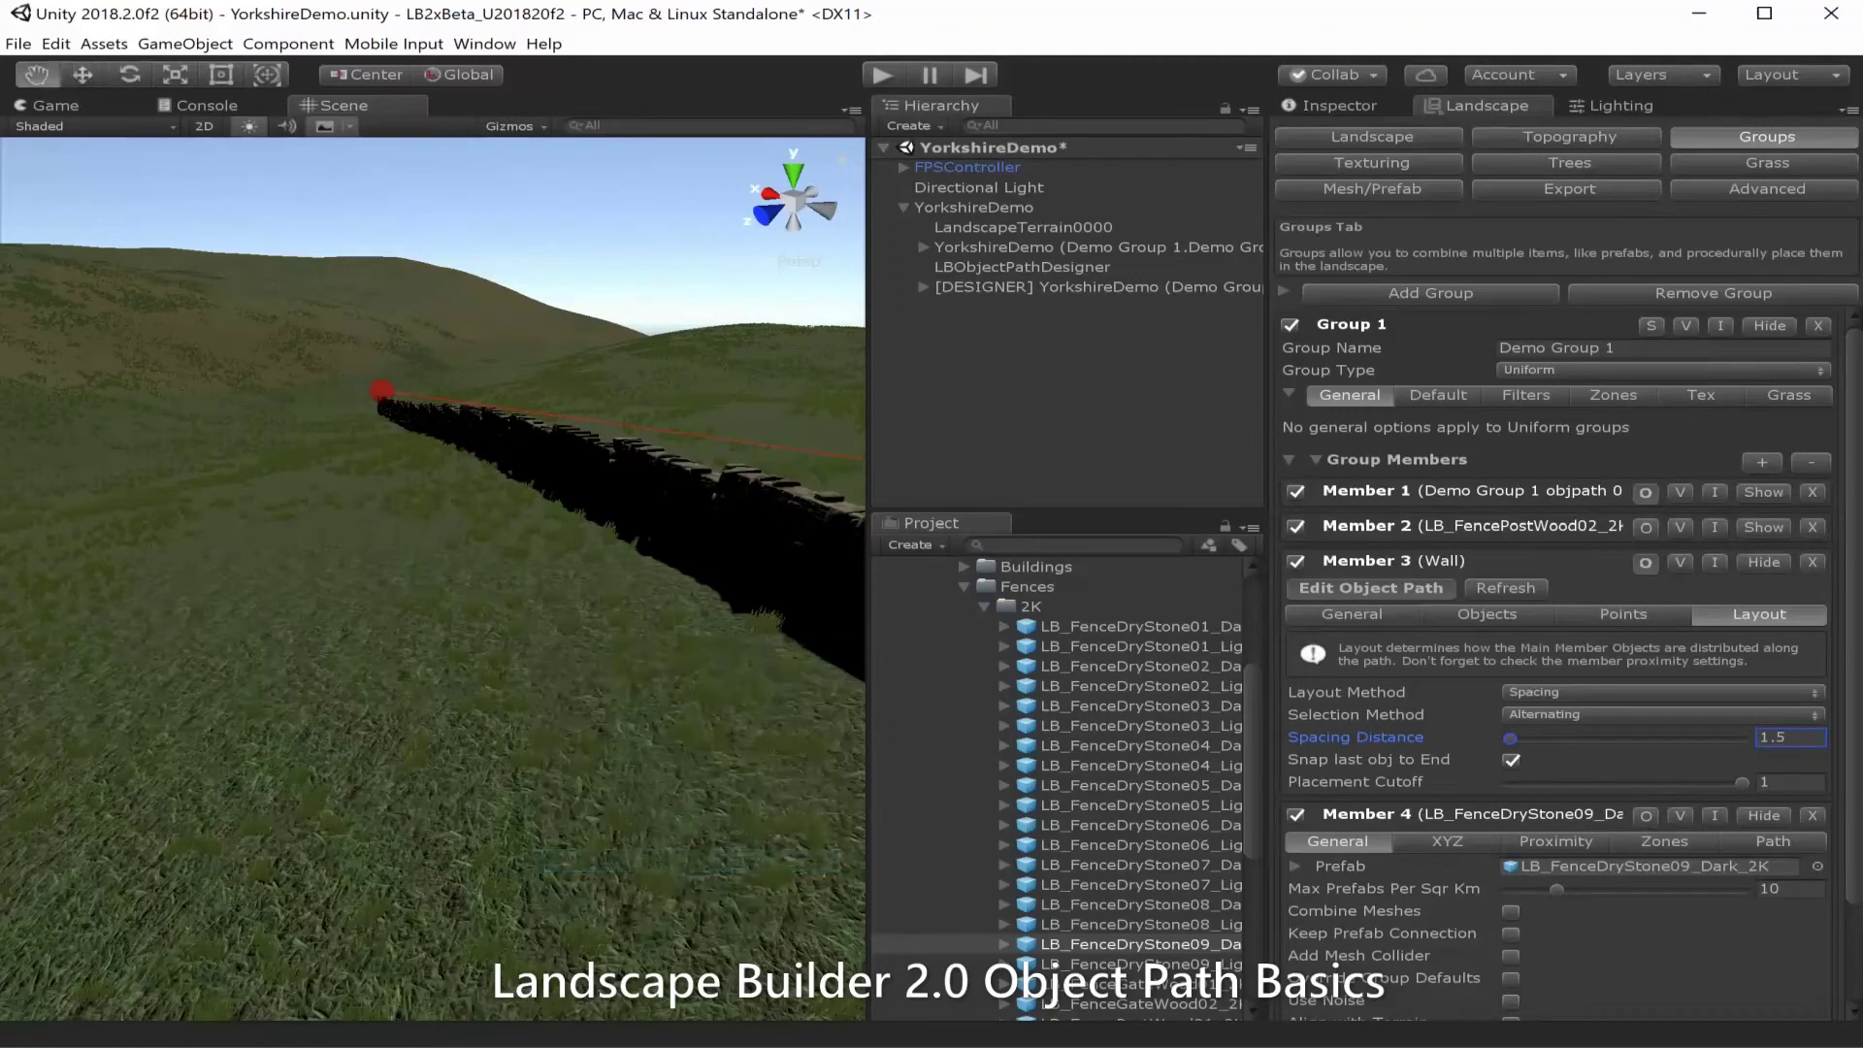
middle_drag(602, 582, 320, 592)
right_drag(437, 582, 336, 527)
right_drag(582, 616, 588, 660)
mouse_move(433, 543)
right_down()
mouse_move(355, 490)
mouse_move(419, 578)
mouse_move(413, 549)
mouse_move(189, 616)
mouse_move(450, 616)
mouse_move(344, 635)
mouse_move(295, 607)
mouse_move(229, 622)
mouse_move(444, 547)
right_up()
key(d)
key(a)
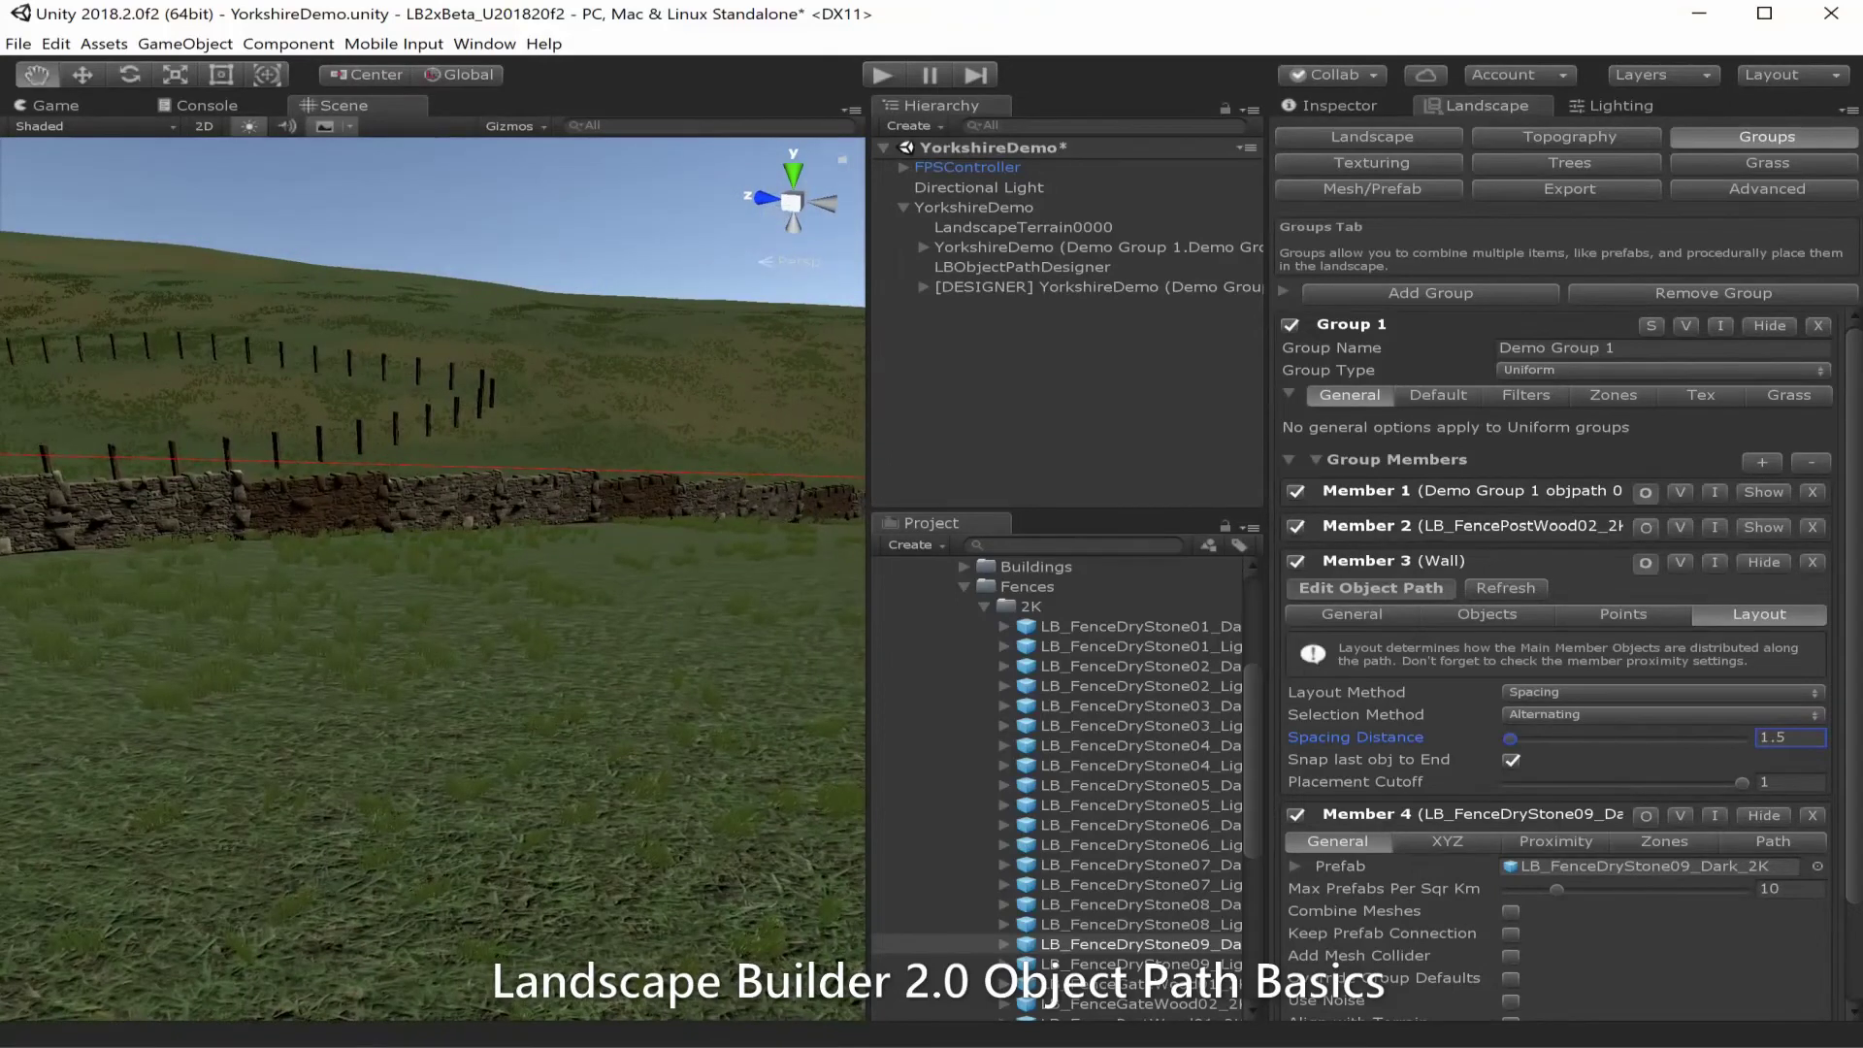
key(Return)
Enable Align with Terrain for all three dry stone prefab members used by the Wall path.
click(1487, 614)
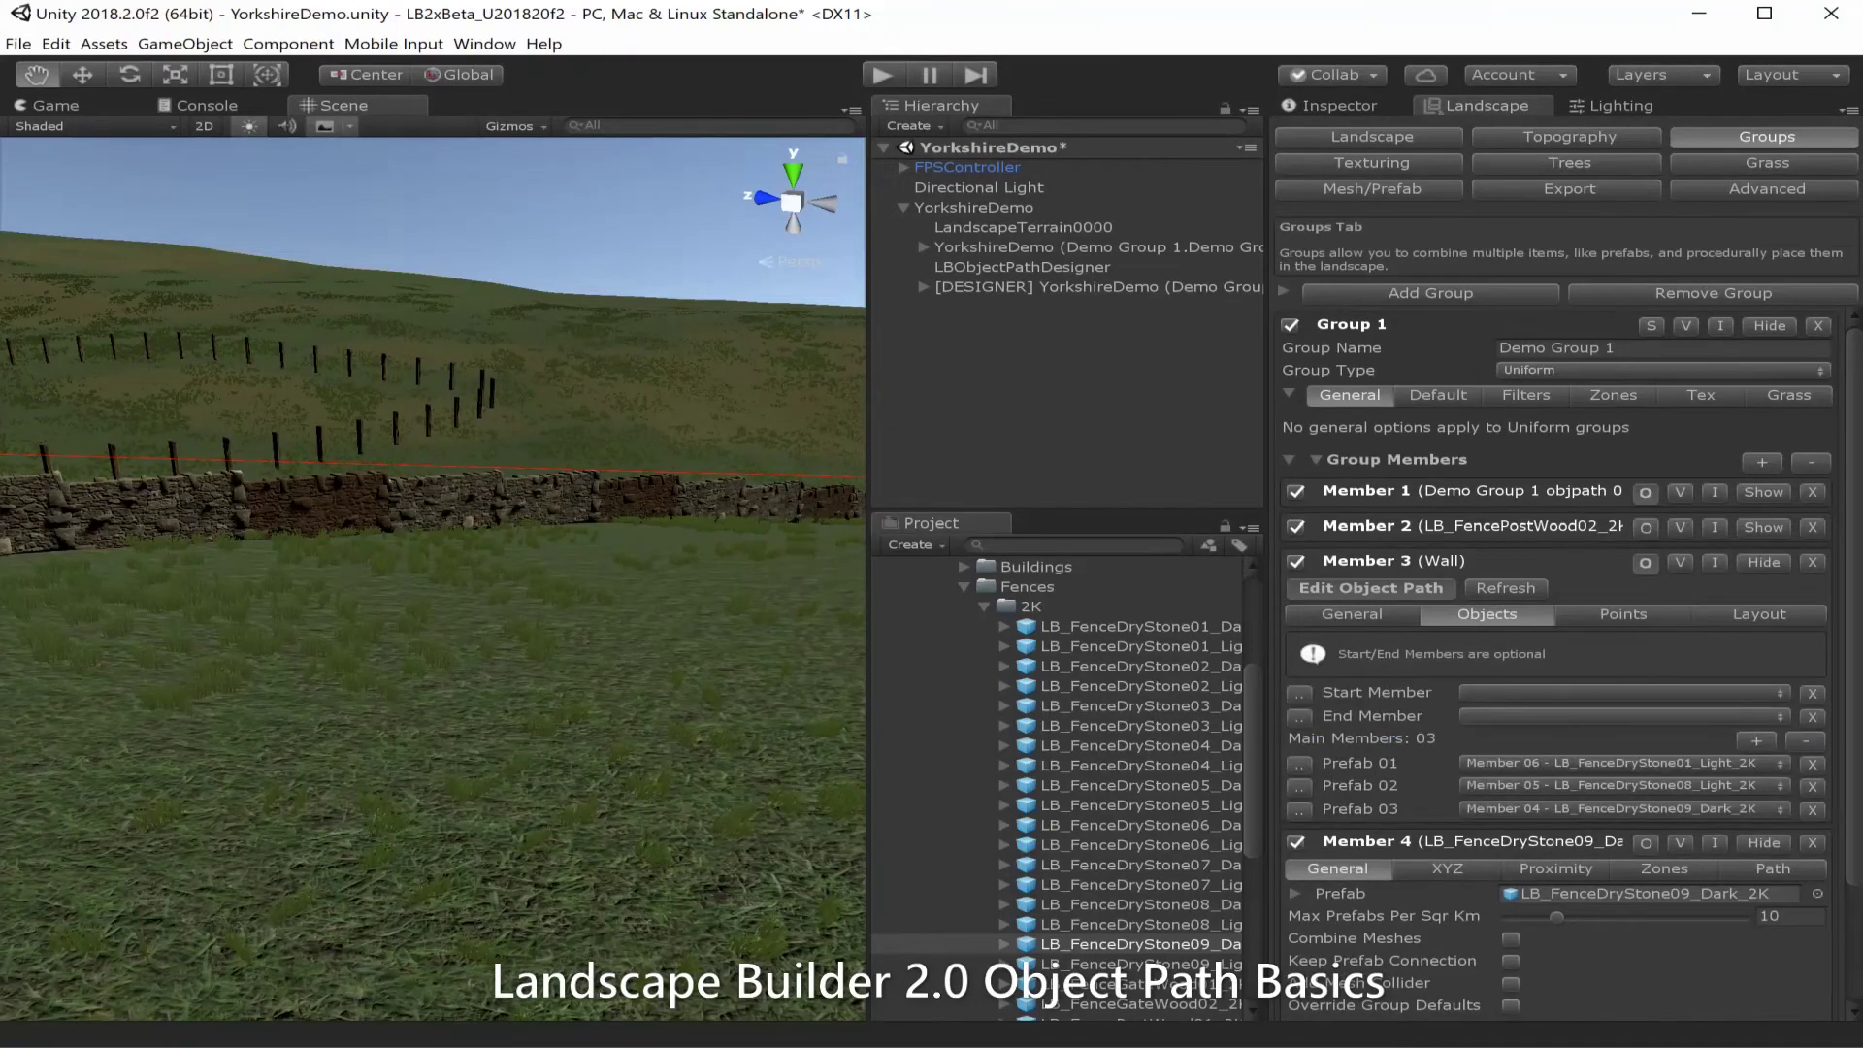
click(1299, 765)
scroll(1558, 670, down, 2)
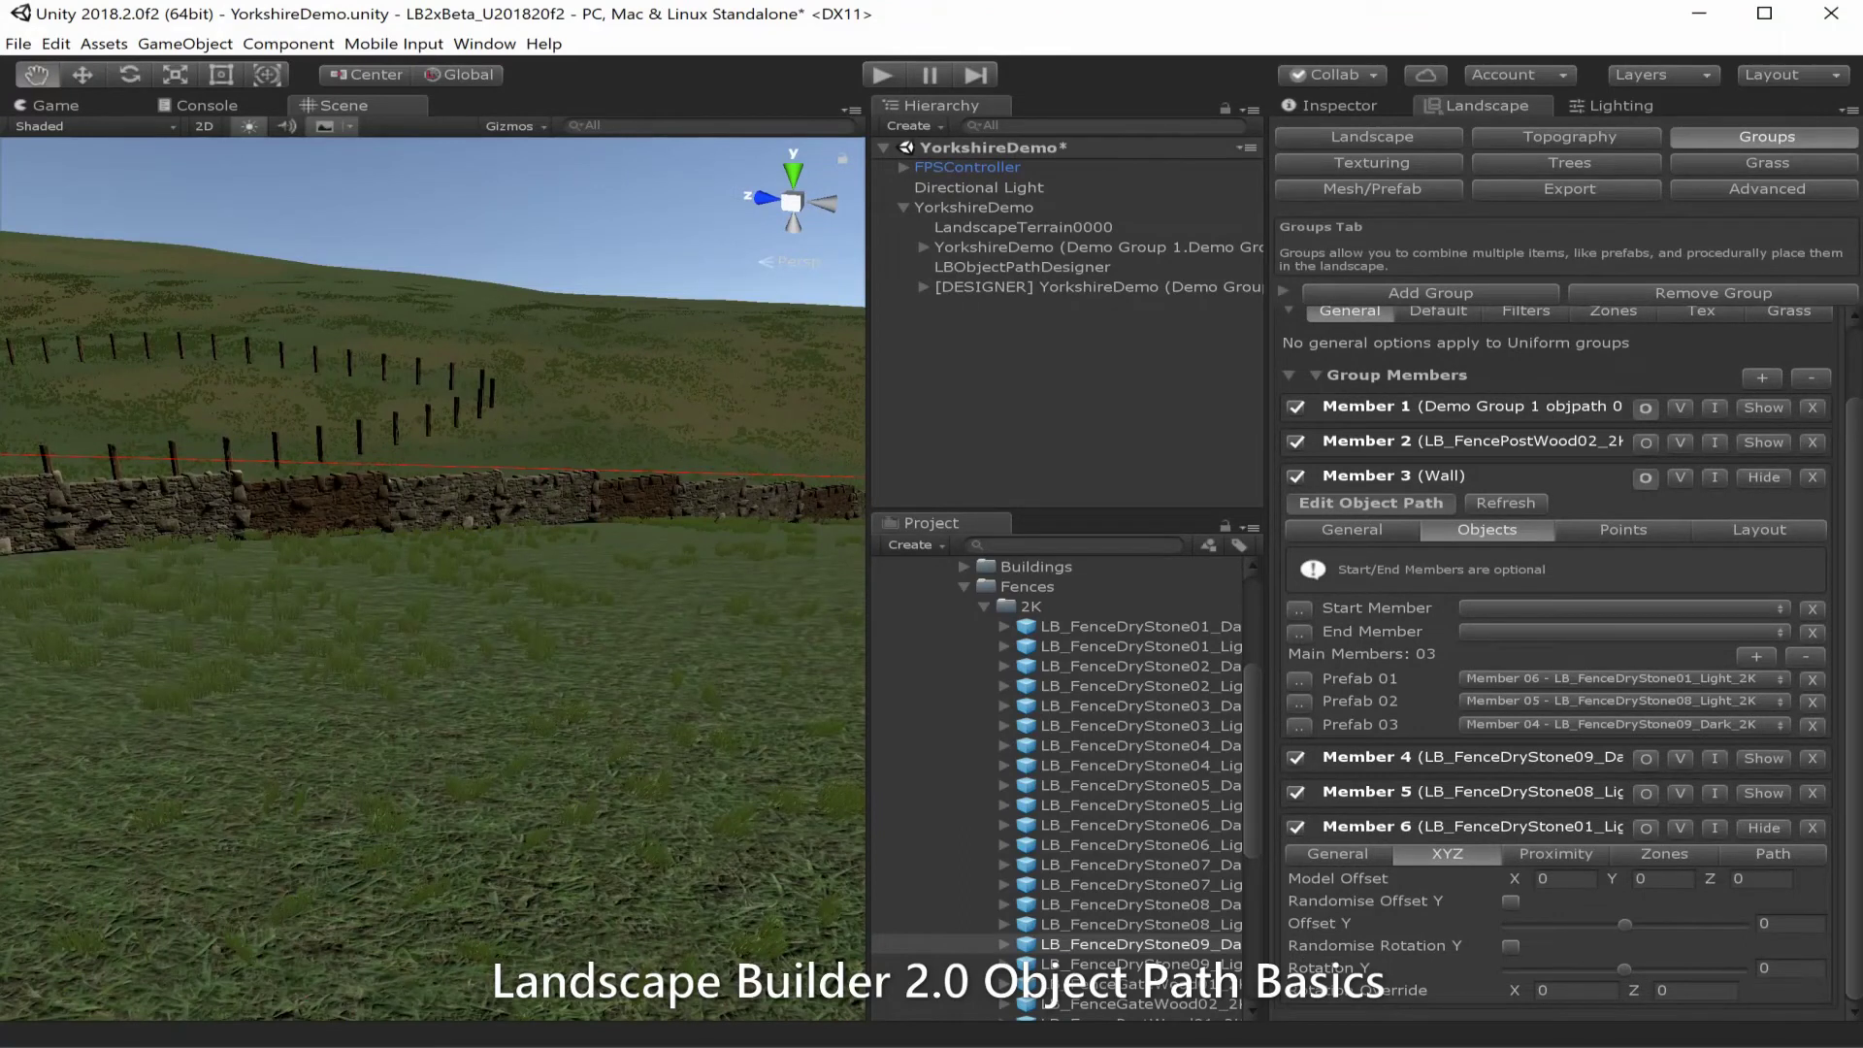
click(1337, 854)
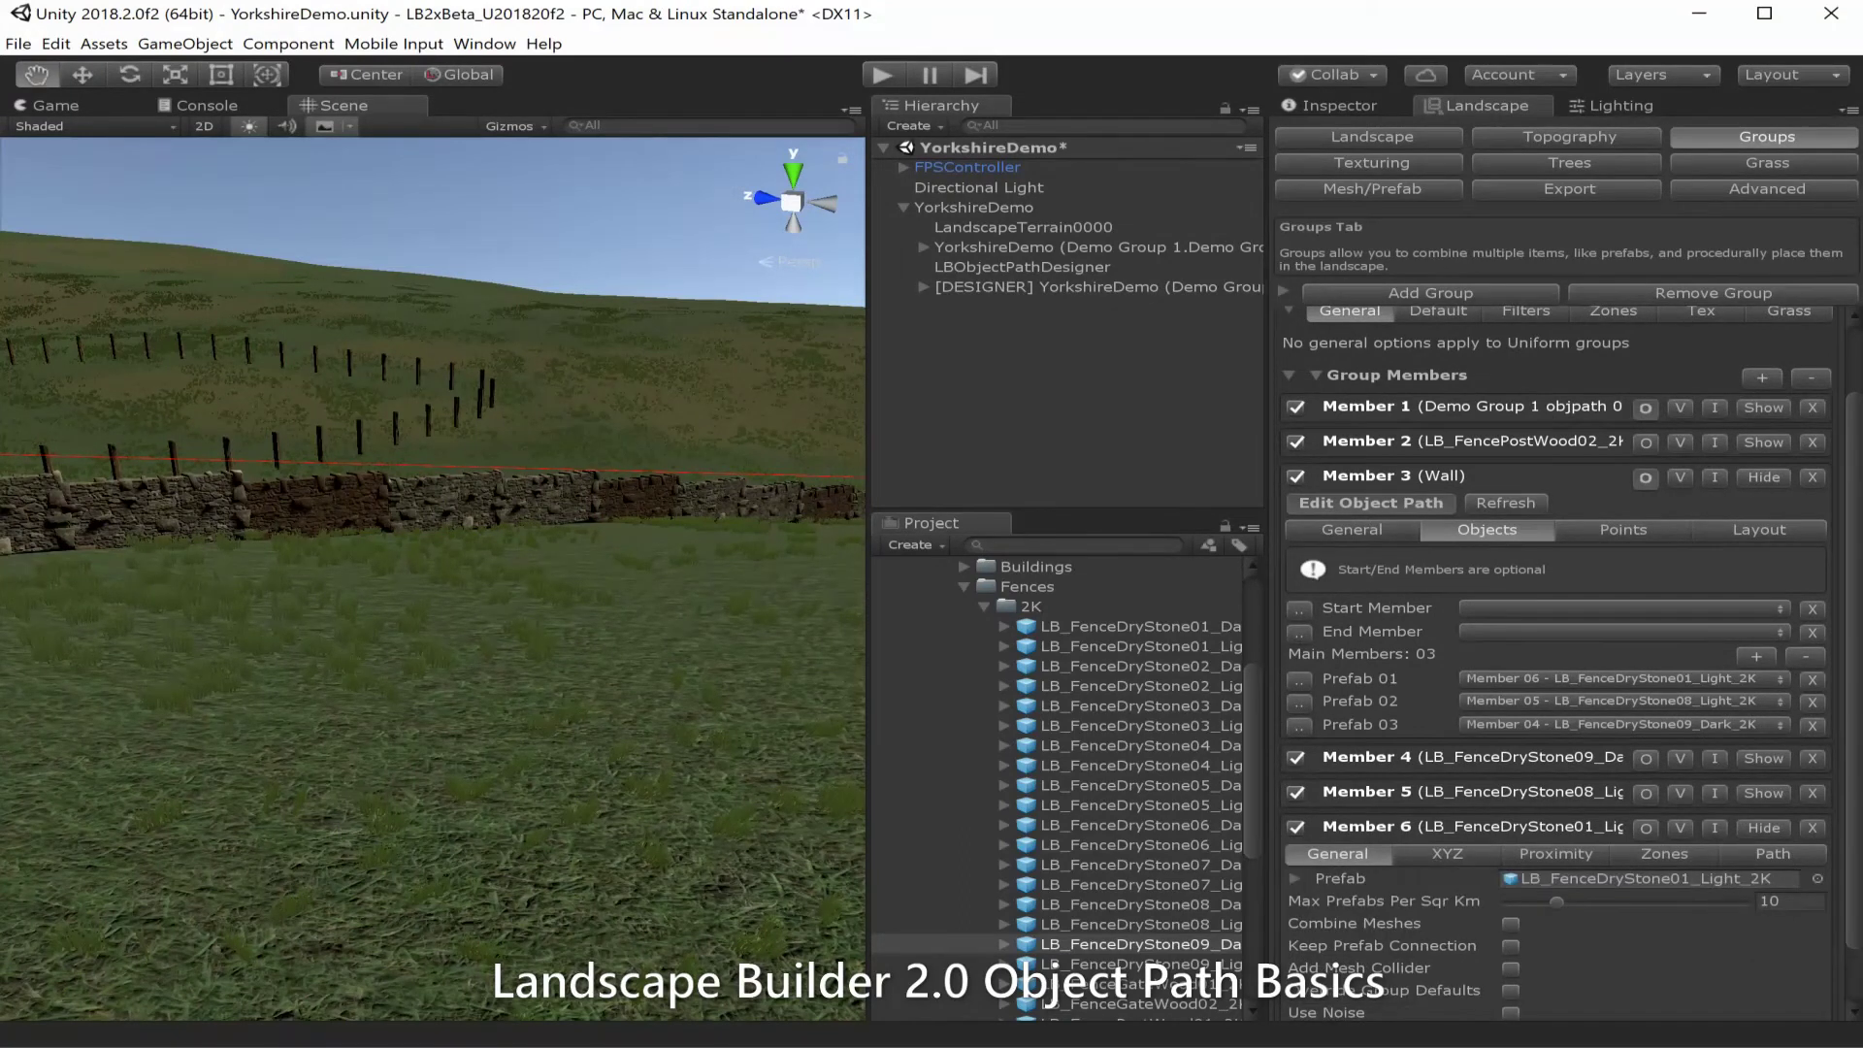
scroll(1557, 669, down, 2)
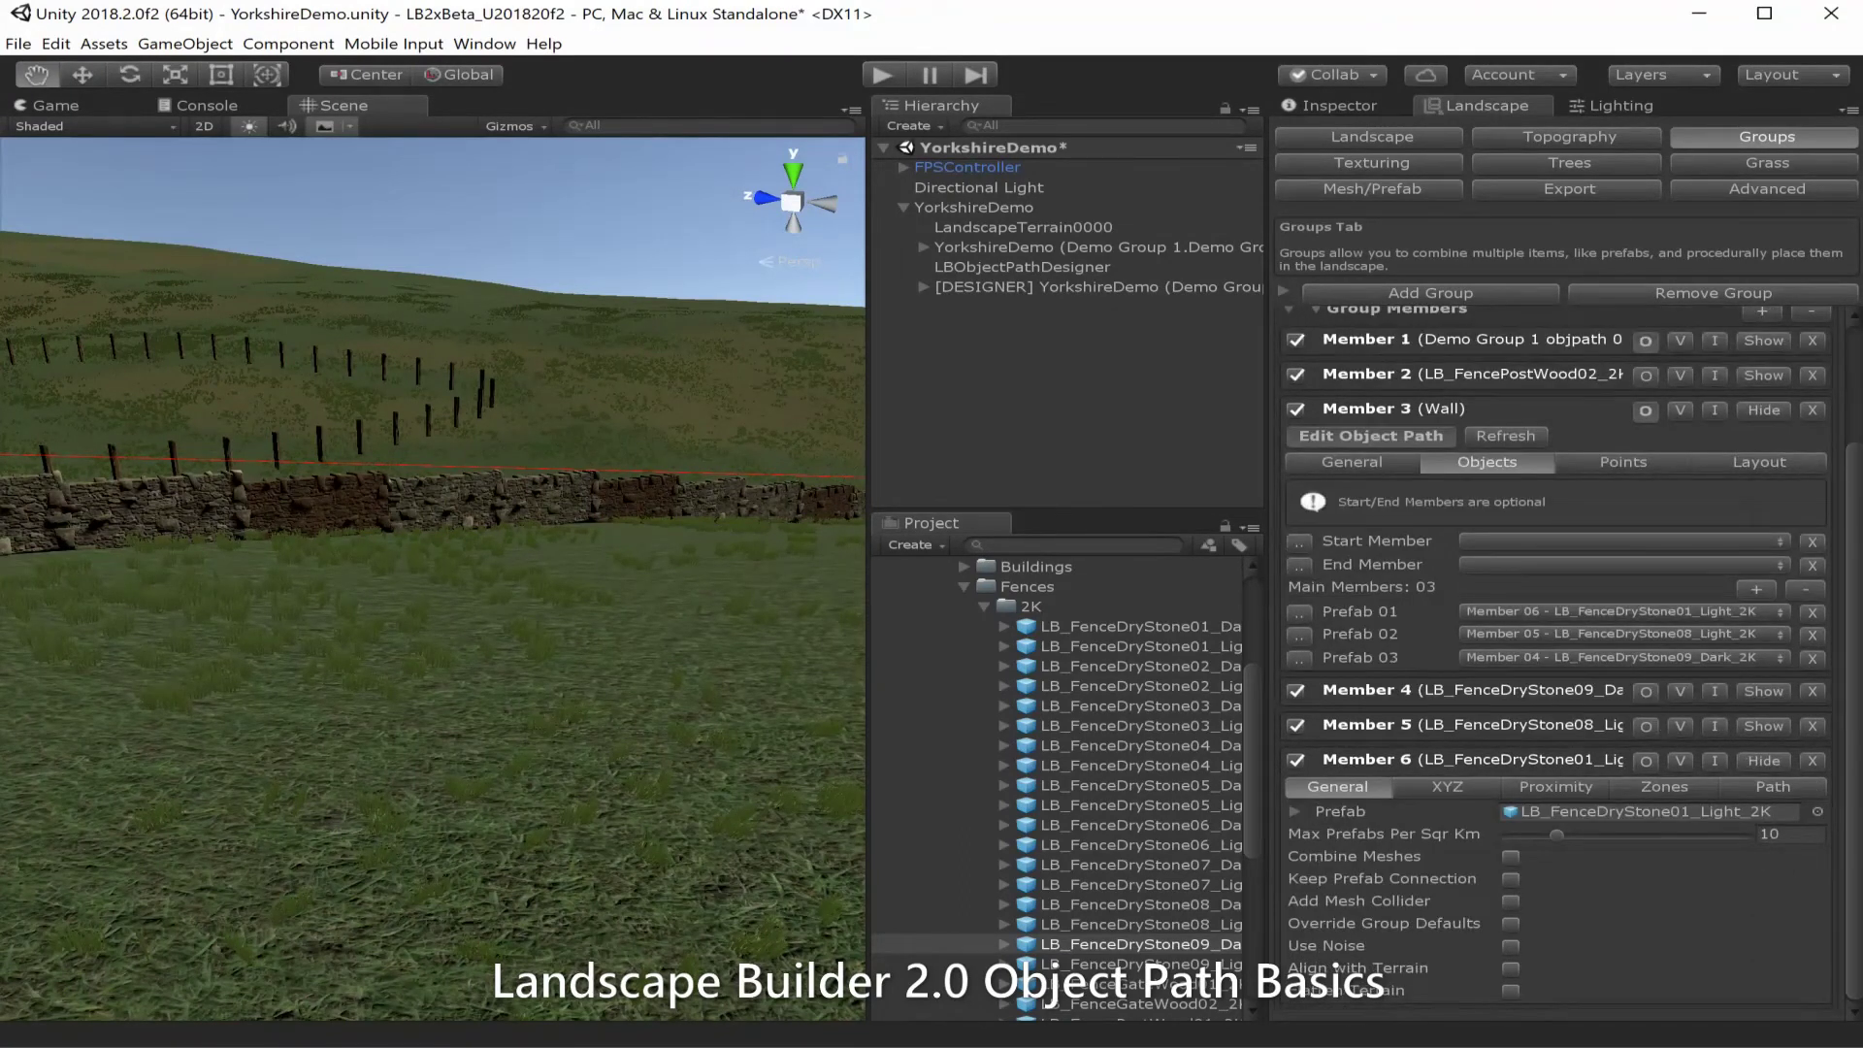
click(1337, 969)
click(1299, 634)
click(1511, 935)
click(1298, 659)
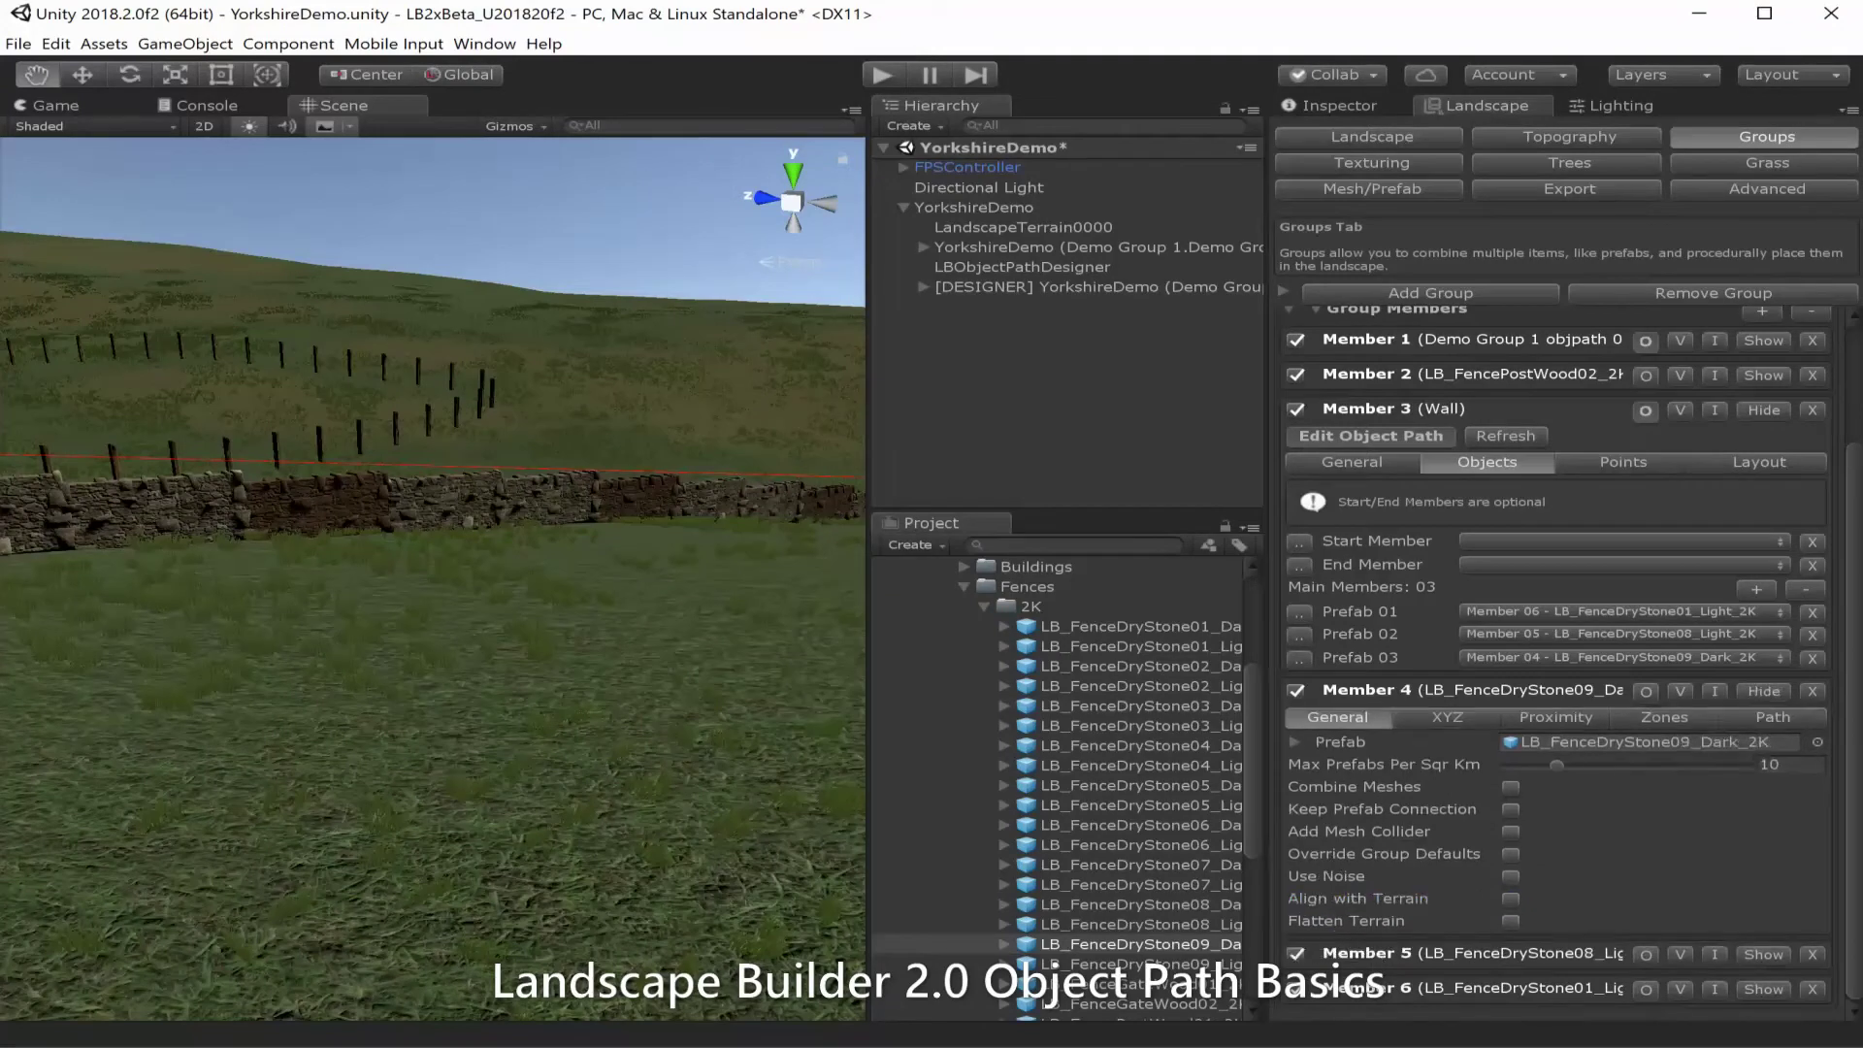
click(1511, 900)
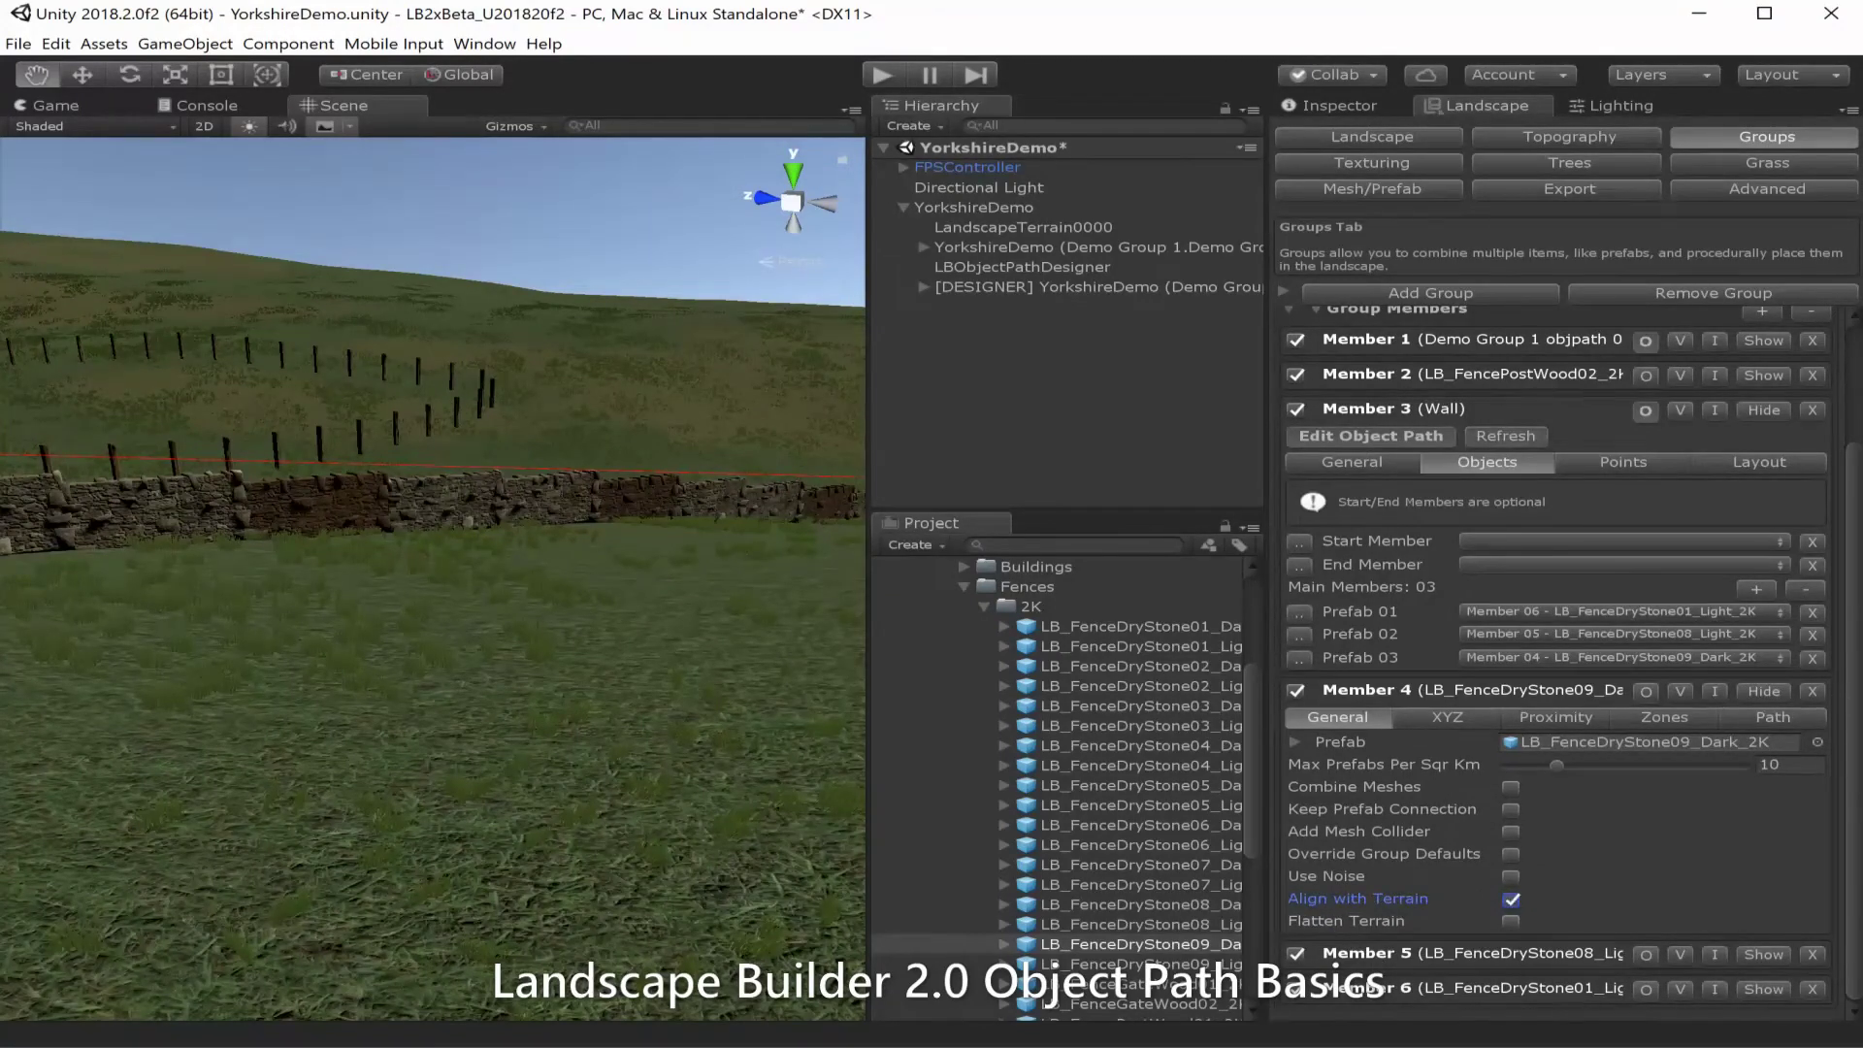
Enable Lock Tilt in the path settings of the LB_FenceDryStone01_Light_2K, LB_FenceDryStone08_Light_2K and LB_FenceDryStone09_Dark_2K members.
mouse_move(432, 583)
right_down()
mouse_move(389, 581)
mouse_move(378, 493)
mouse_move(609, 536)
mouse_move(631, 565)
mouse_move(661, 550)
right_up()
key(w)
mouse_move(155, 626)
right_down()
mouse_move(199, 626)
mouse_move(92, 636)
mouse_move(145, 626)
mouse_move(95, 623)
mouse_move(124, 603)
mouse_move(202, 582)
mouse_move(231, 606)
mouse_move(175, 614)
mouse_move(206, 606)
right_up()
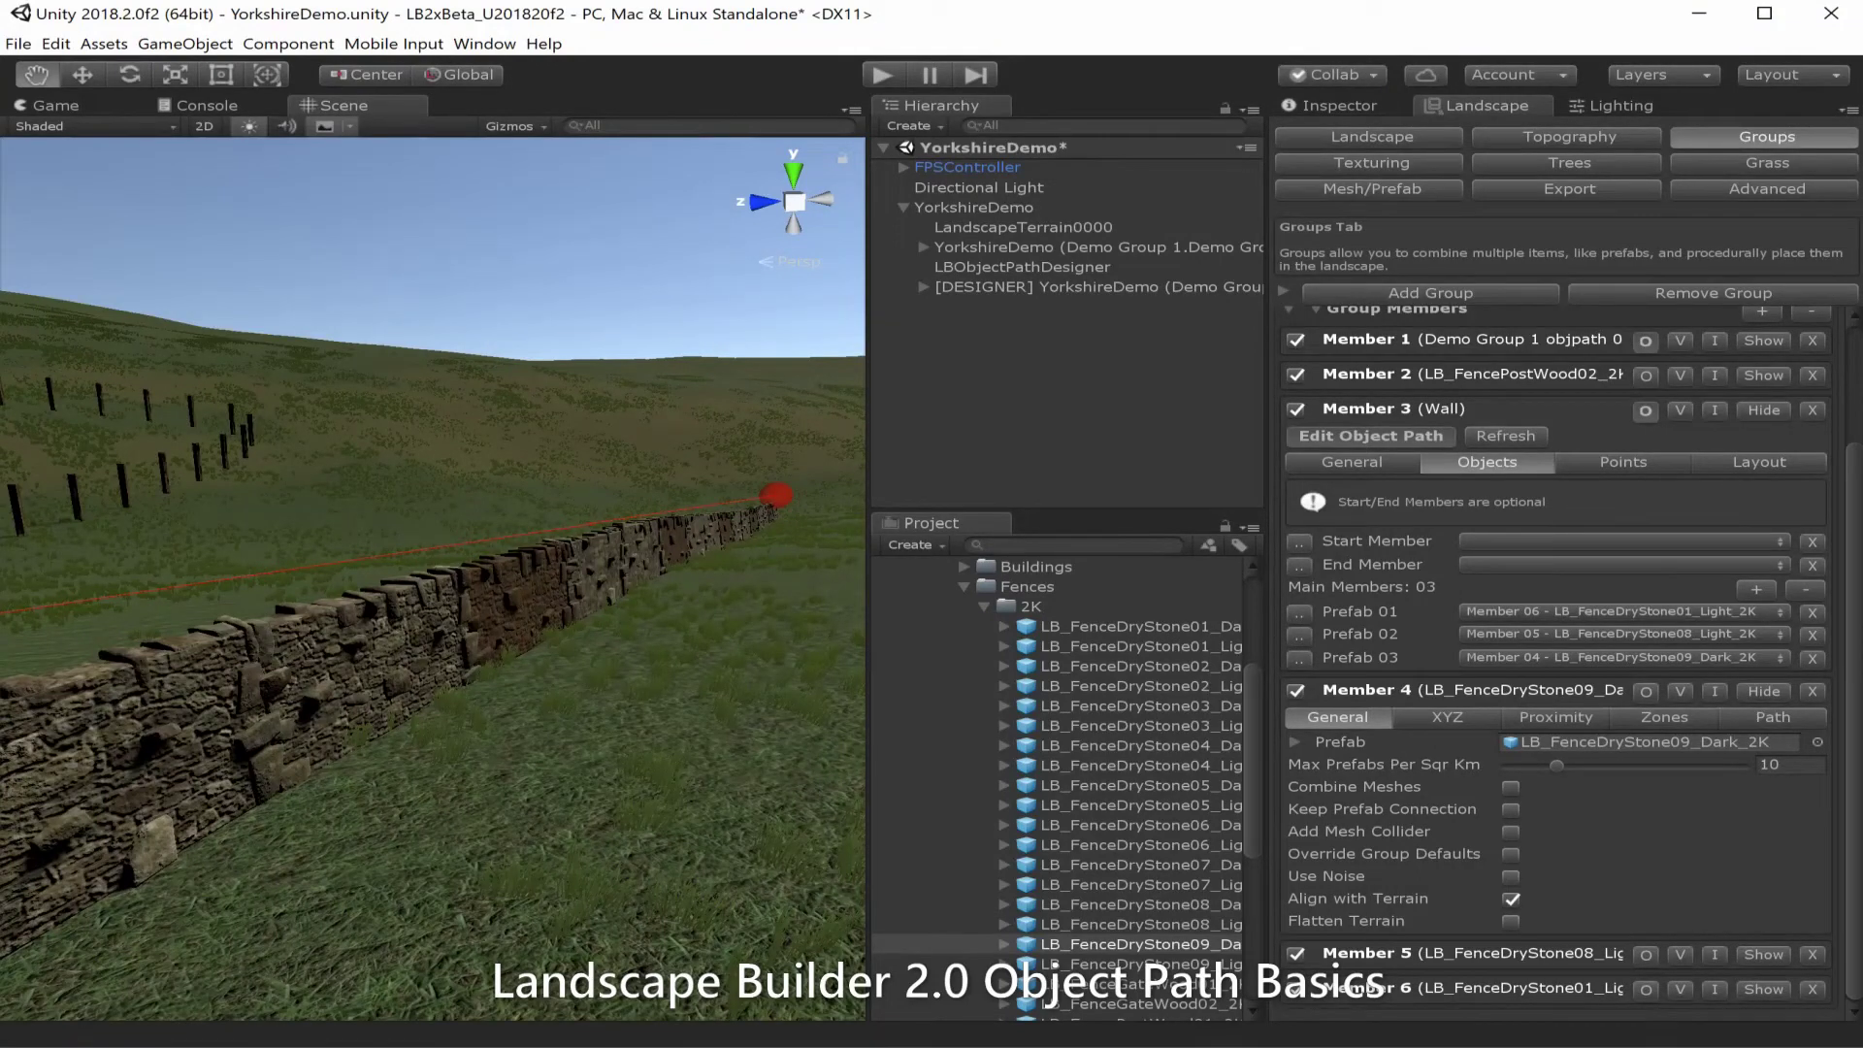
click(1300, 613)
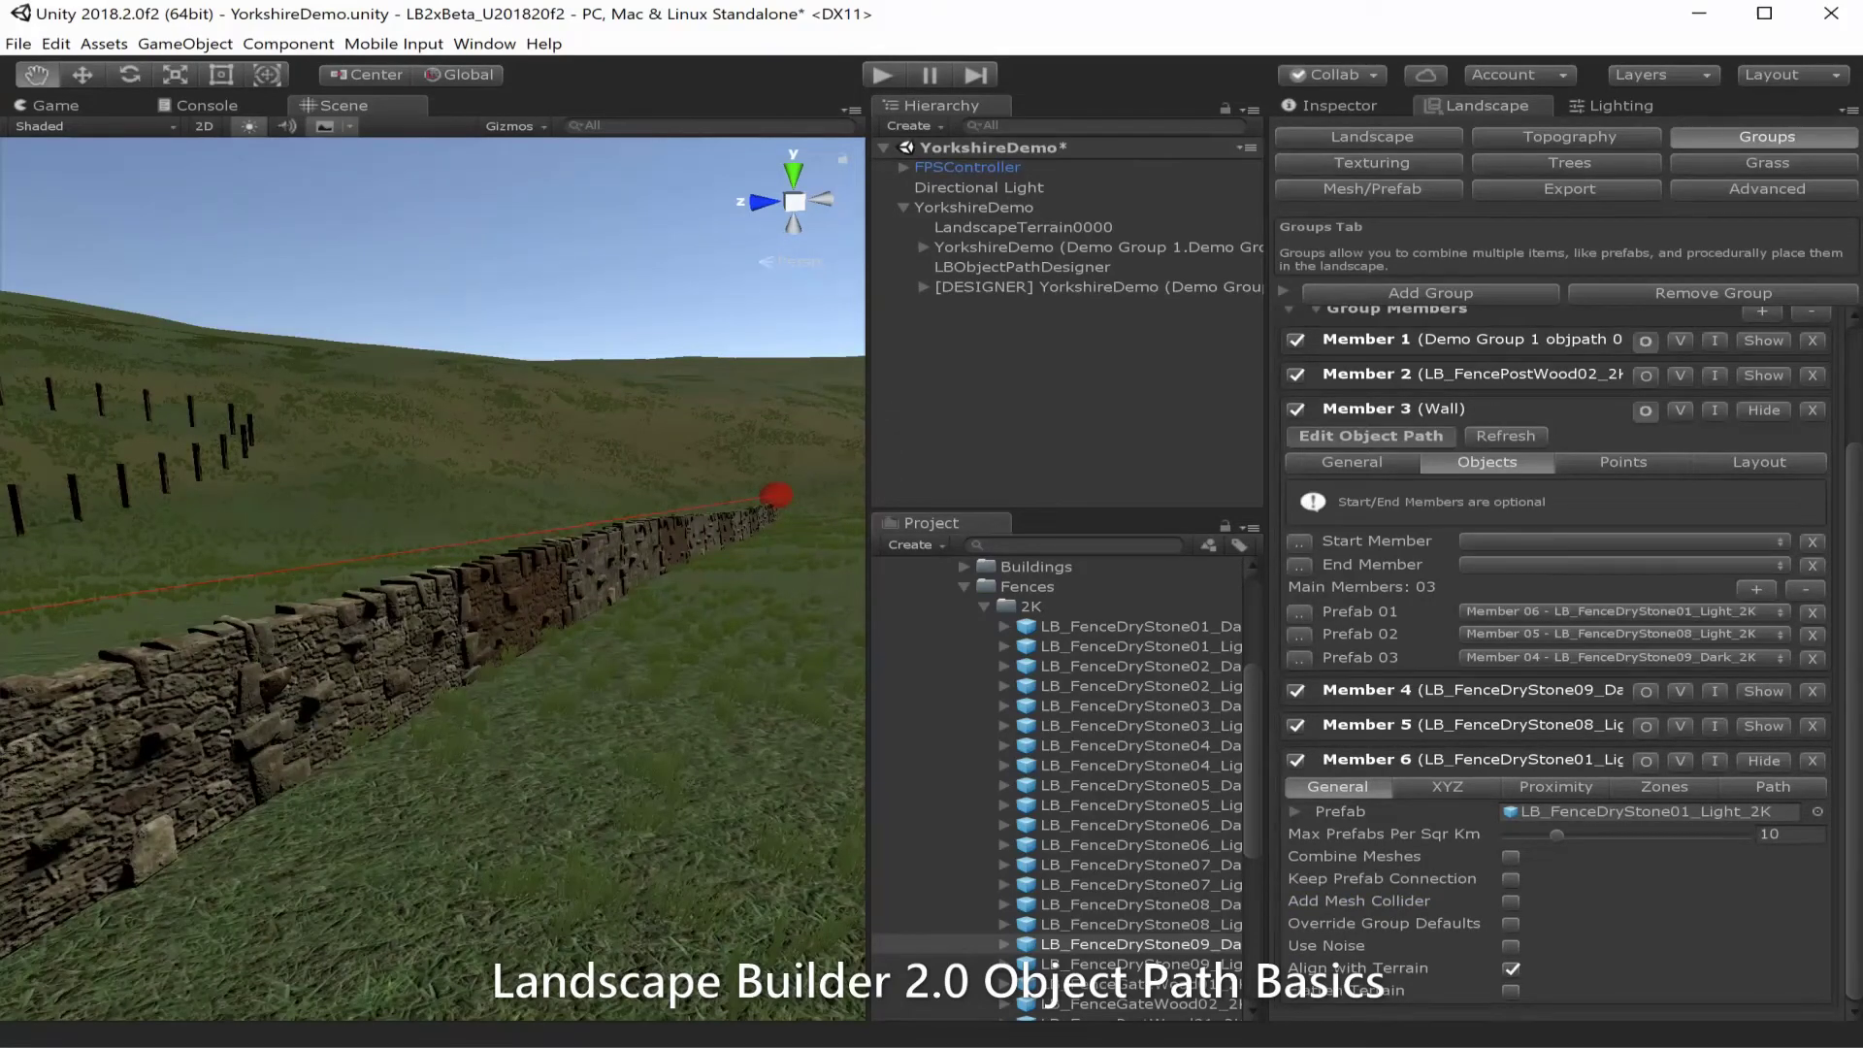
click(1773, 787)
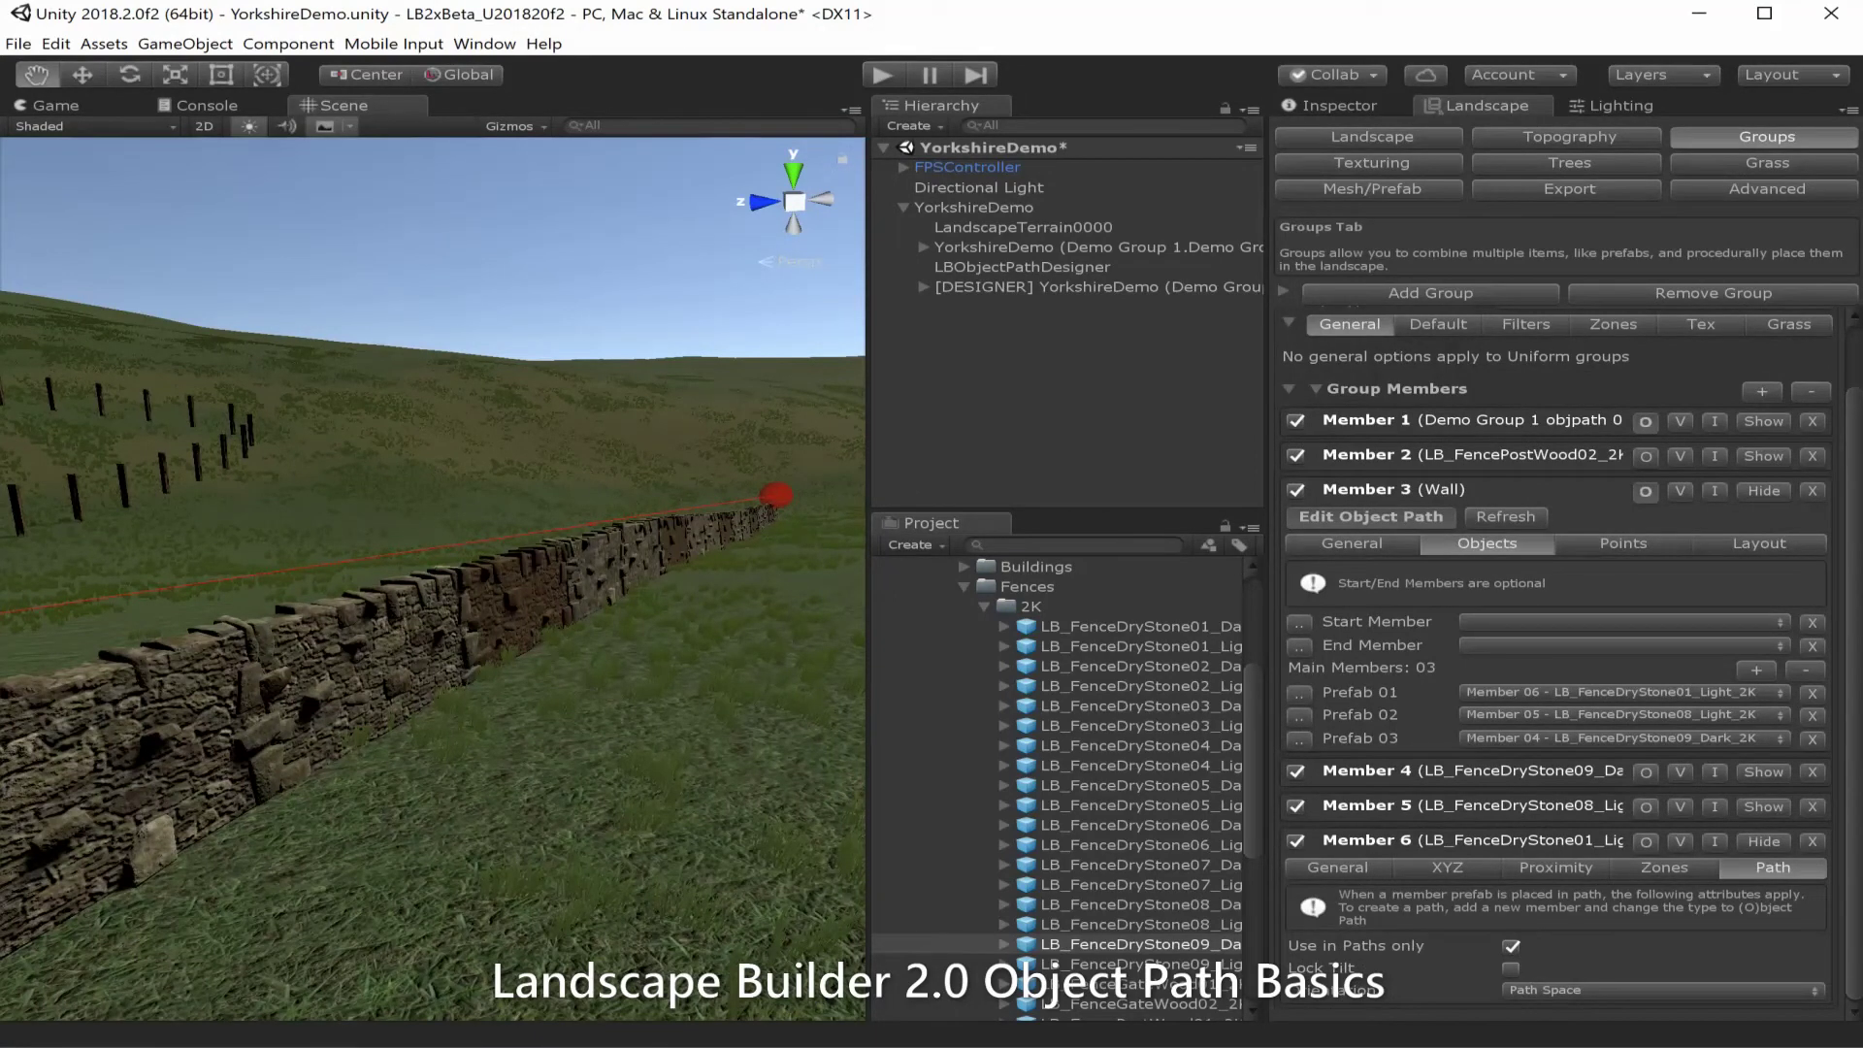
click(1511, 969)
click(1763, 808)
click(1773, 833)
click(1511, 934)
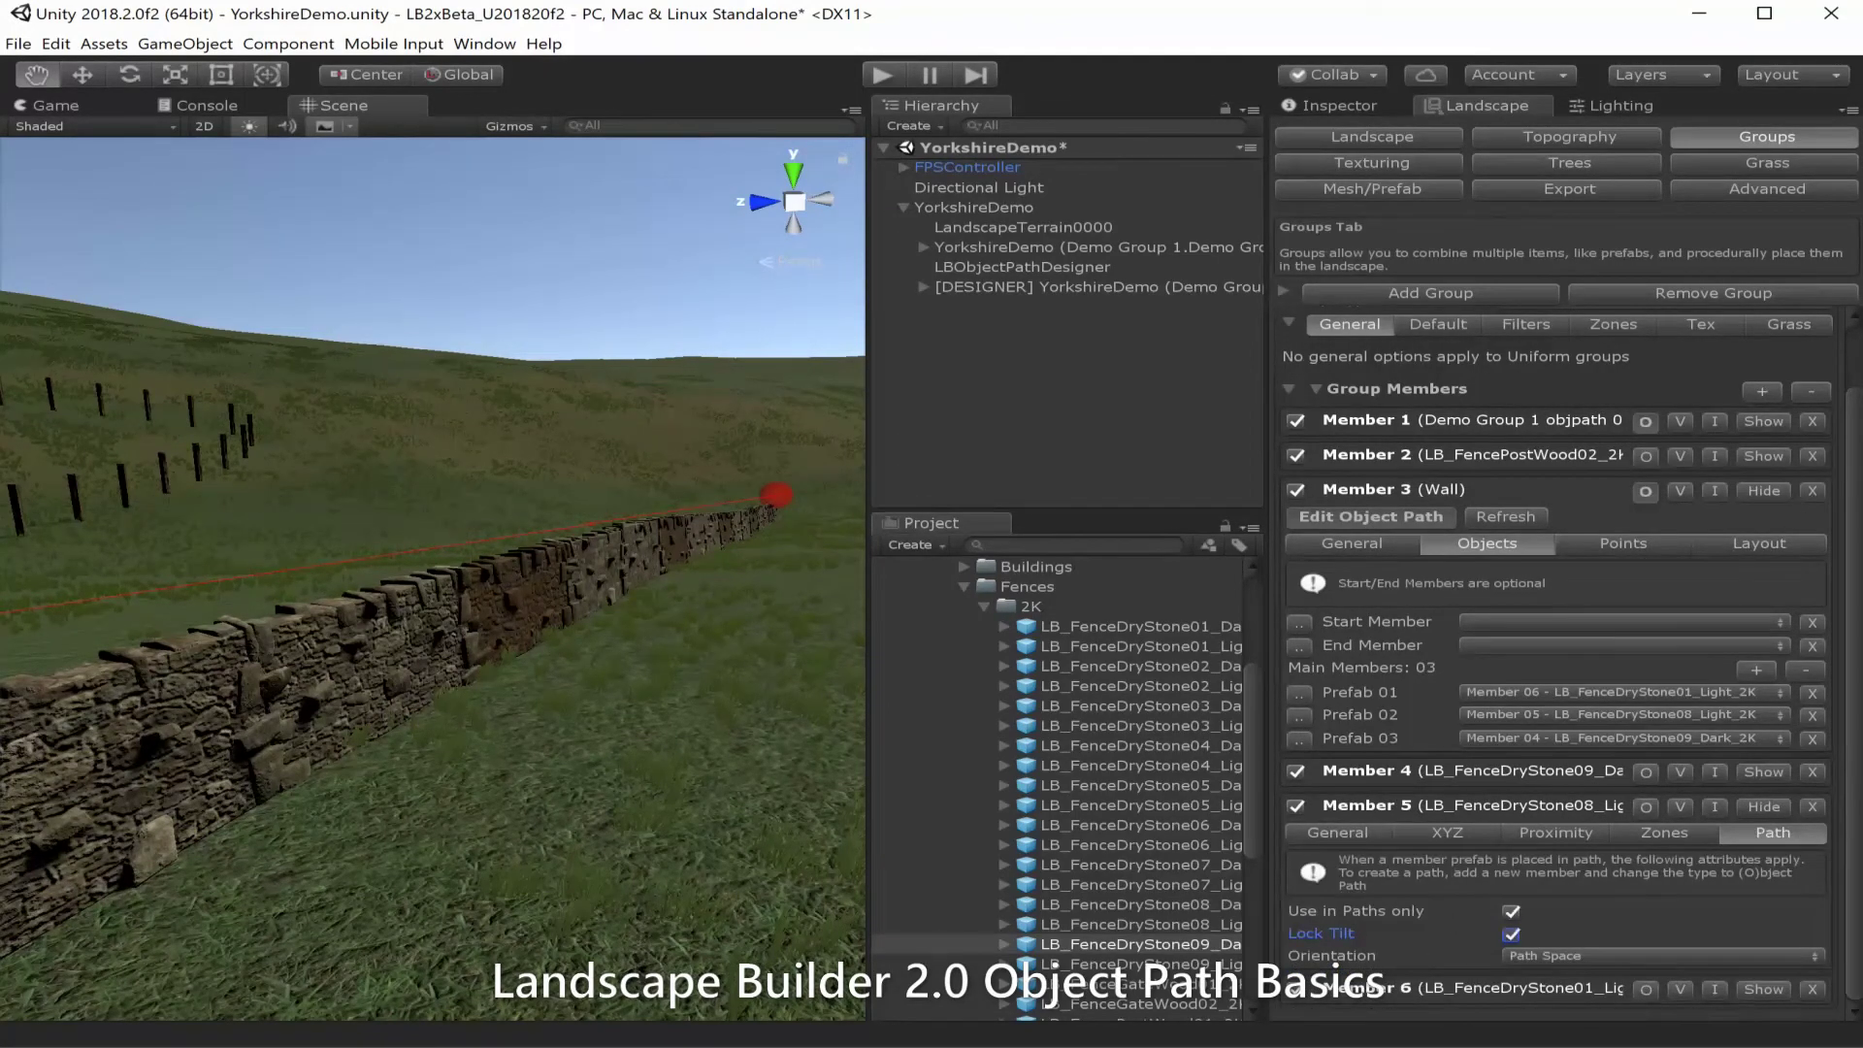
click(1763, 772)
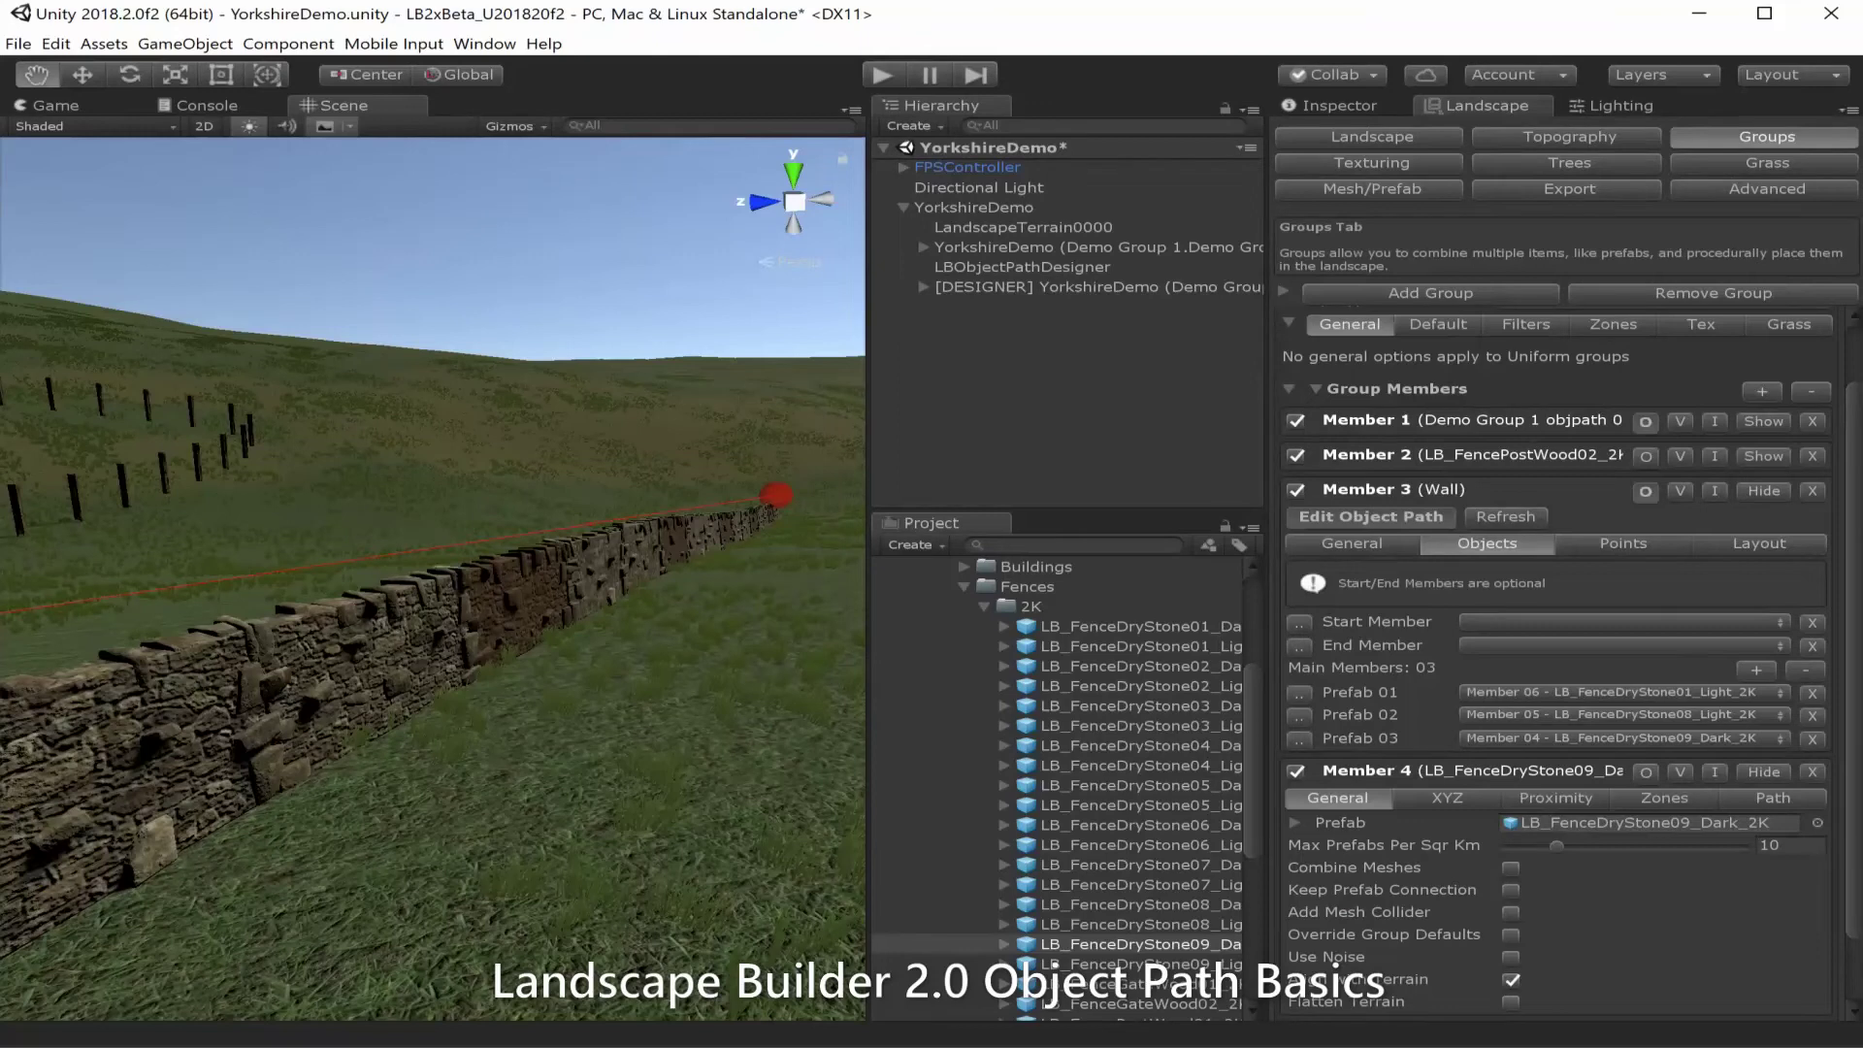
click(1772, 798)
click(1511, 899)
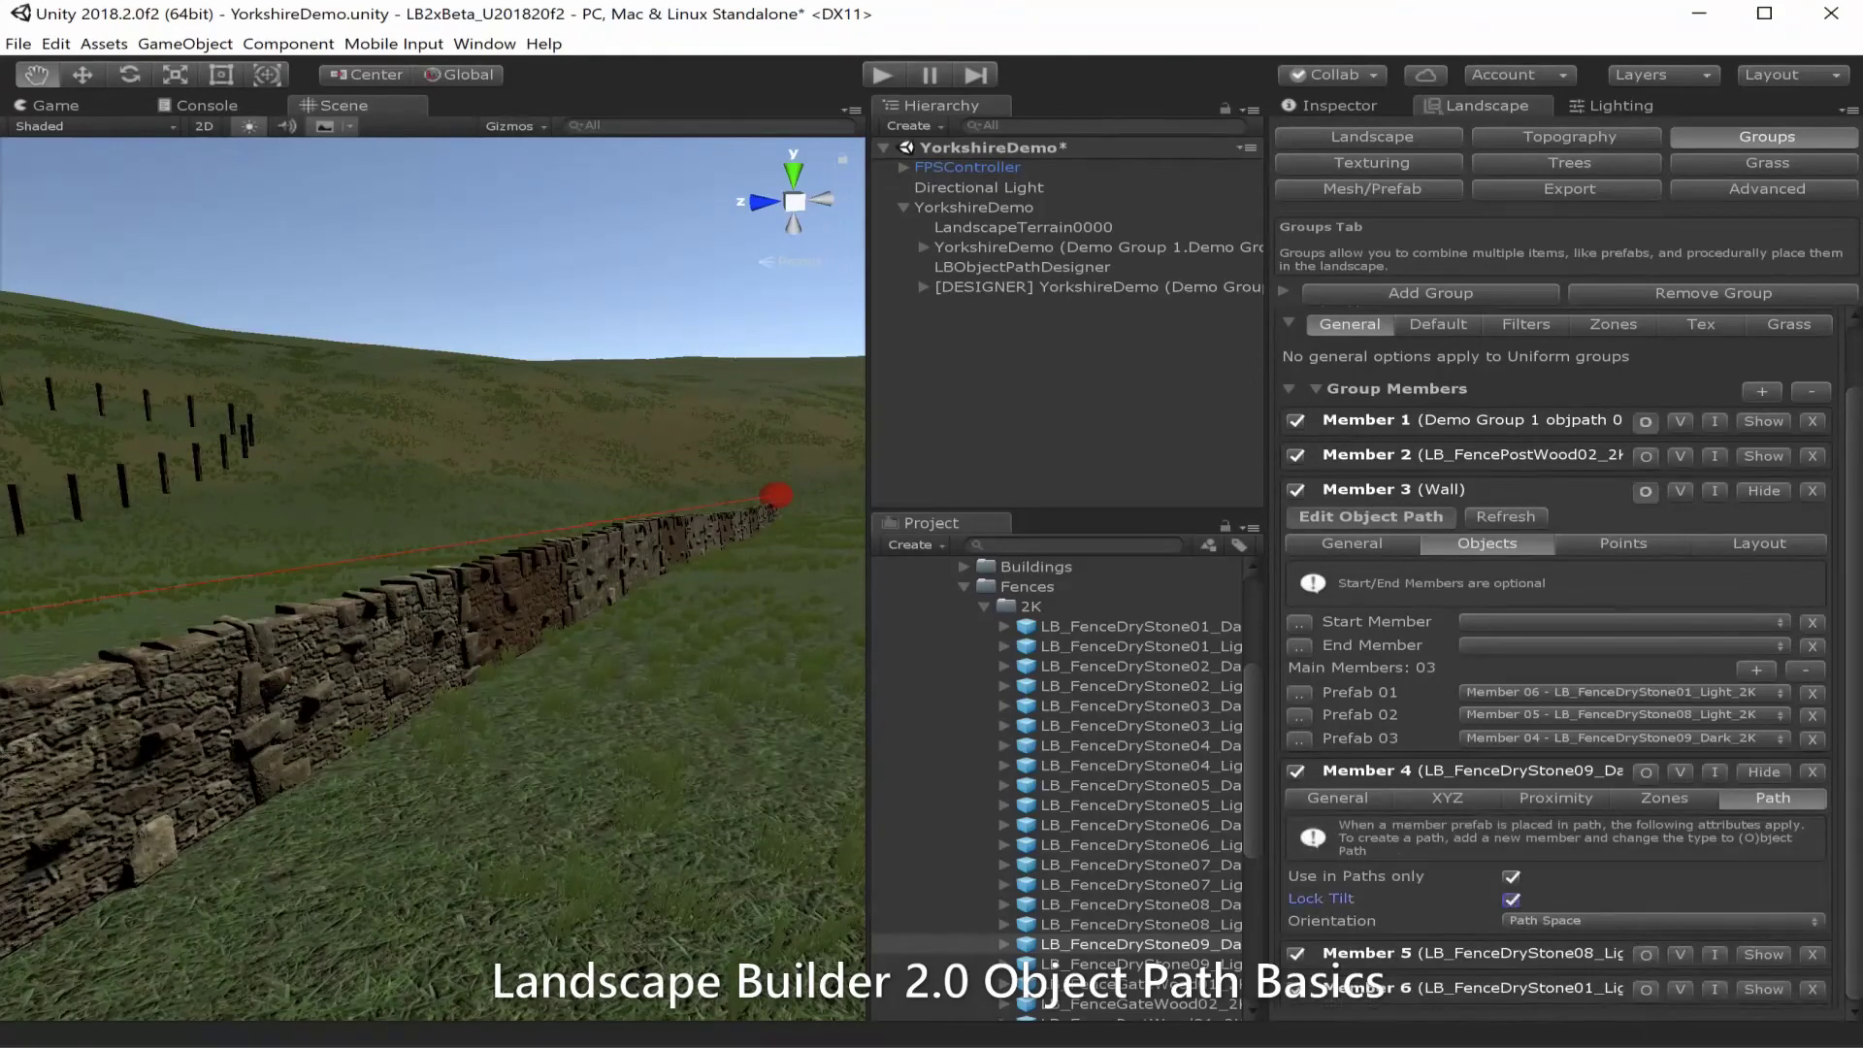